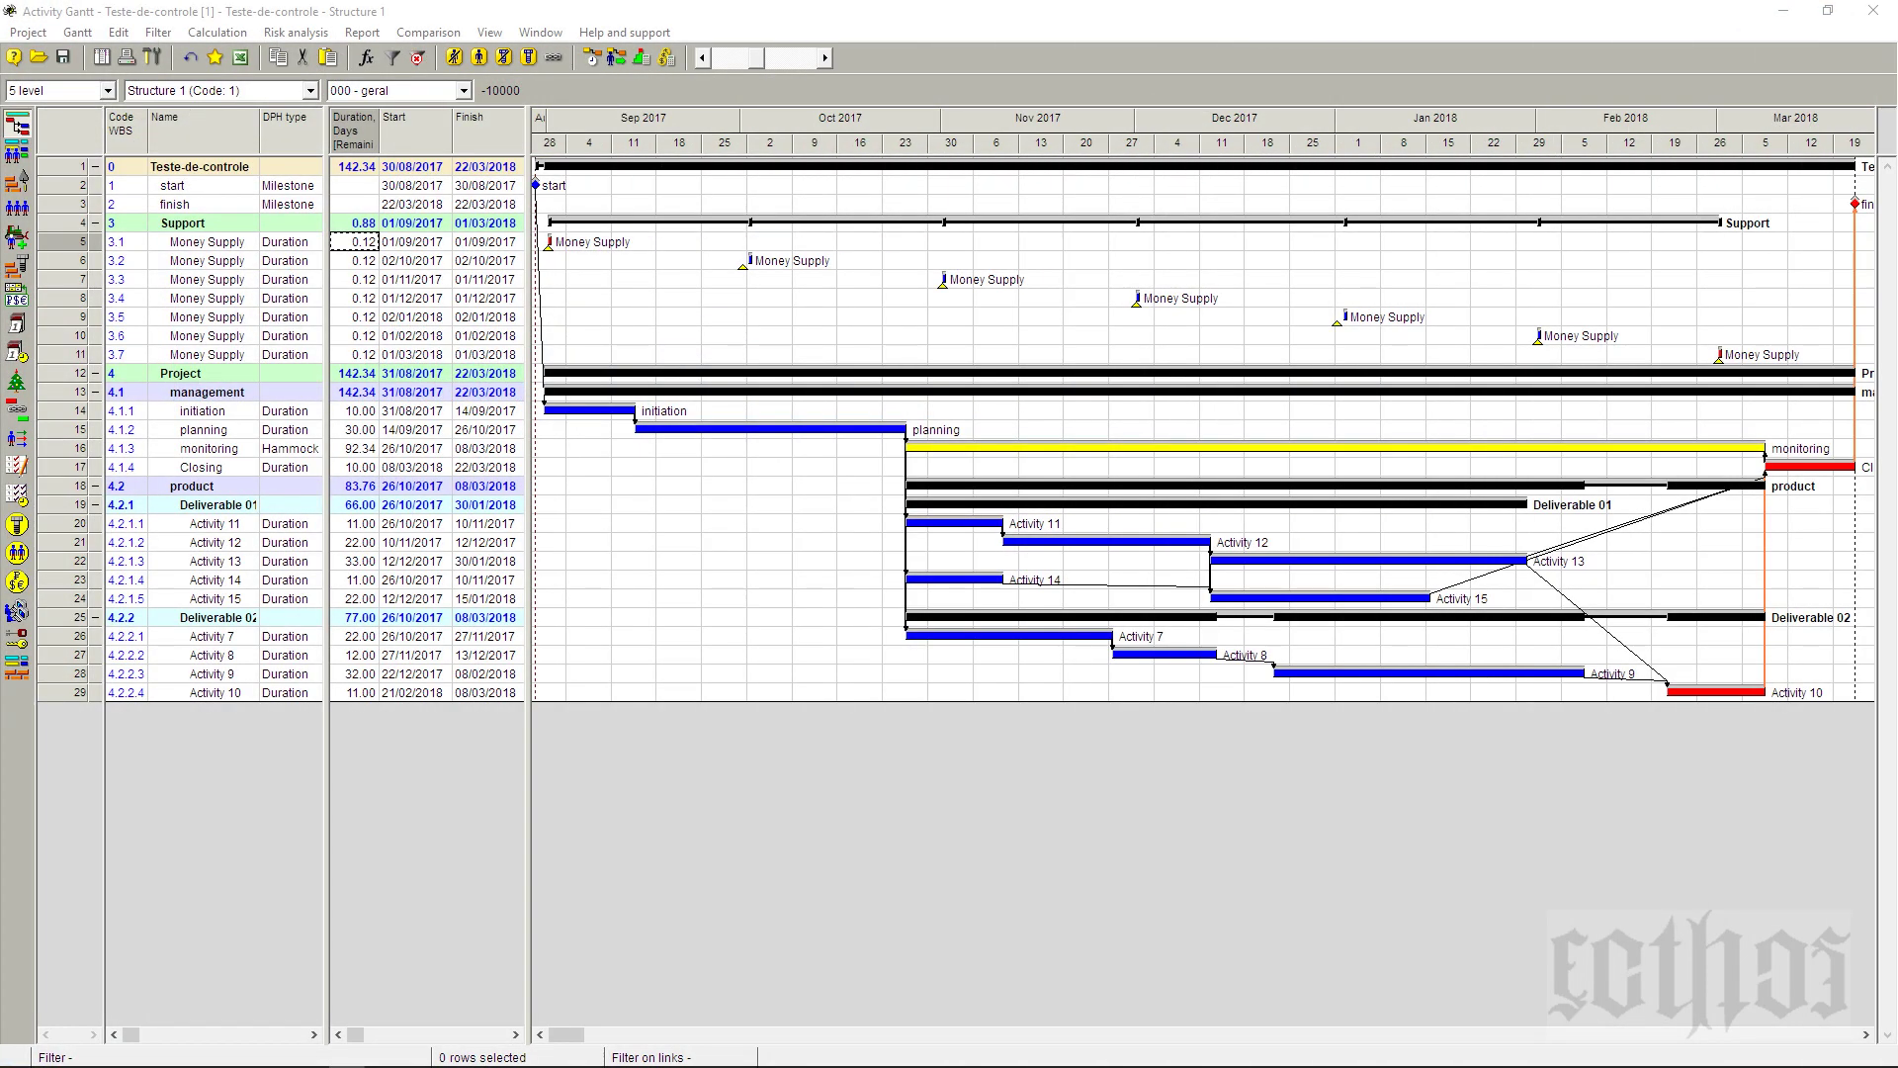
- Add the whole project to the actual data input table for 30 days from the project data date, with scheduled activities and assignments shown
left_click(464, 91)
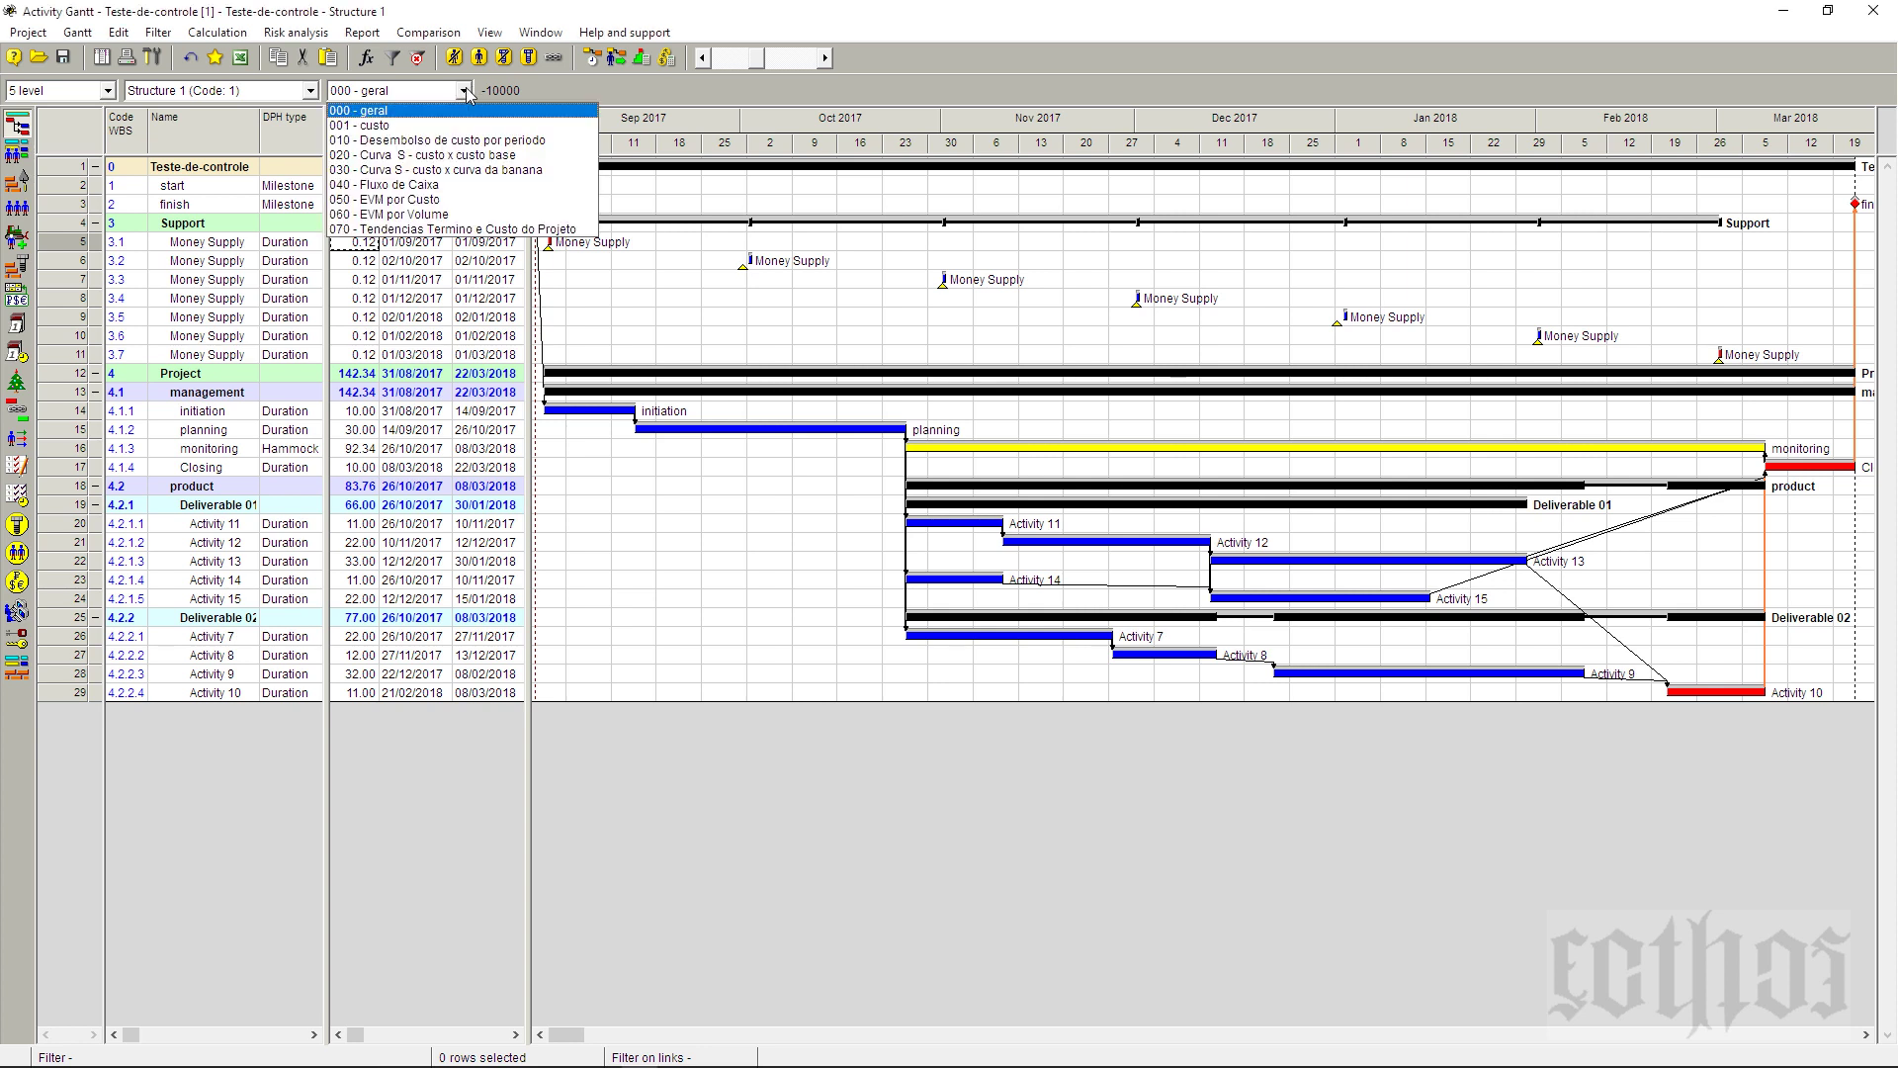
left_click(470, 119)
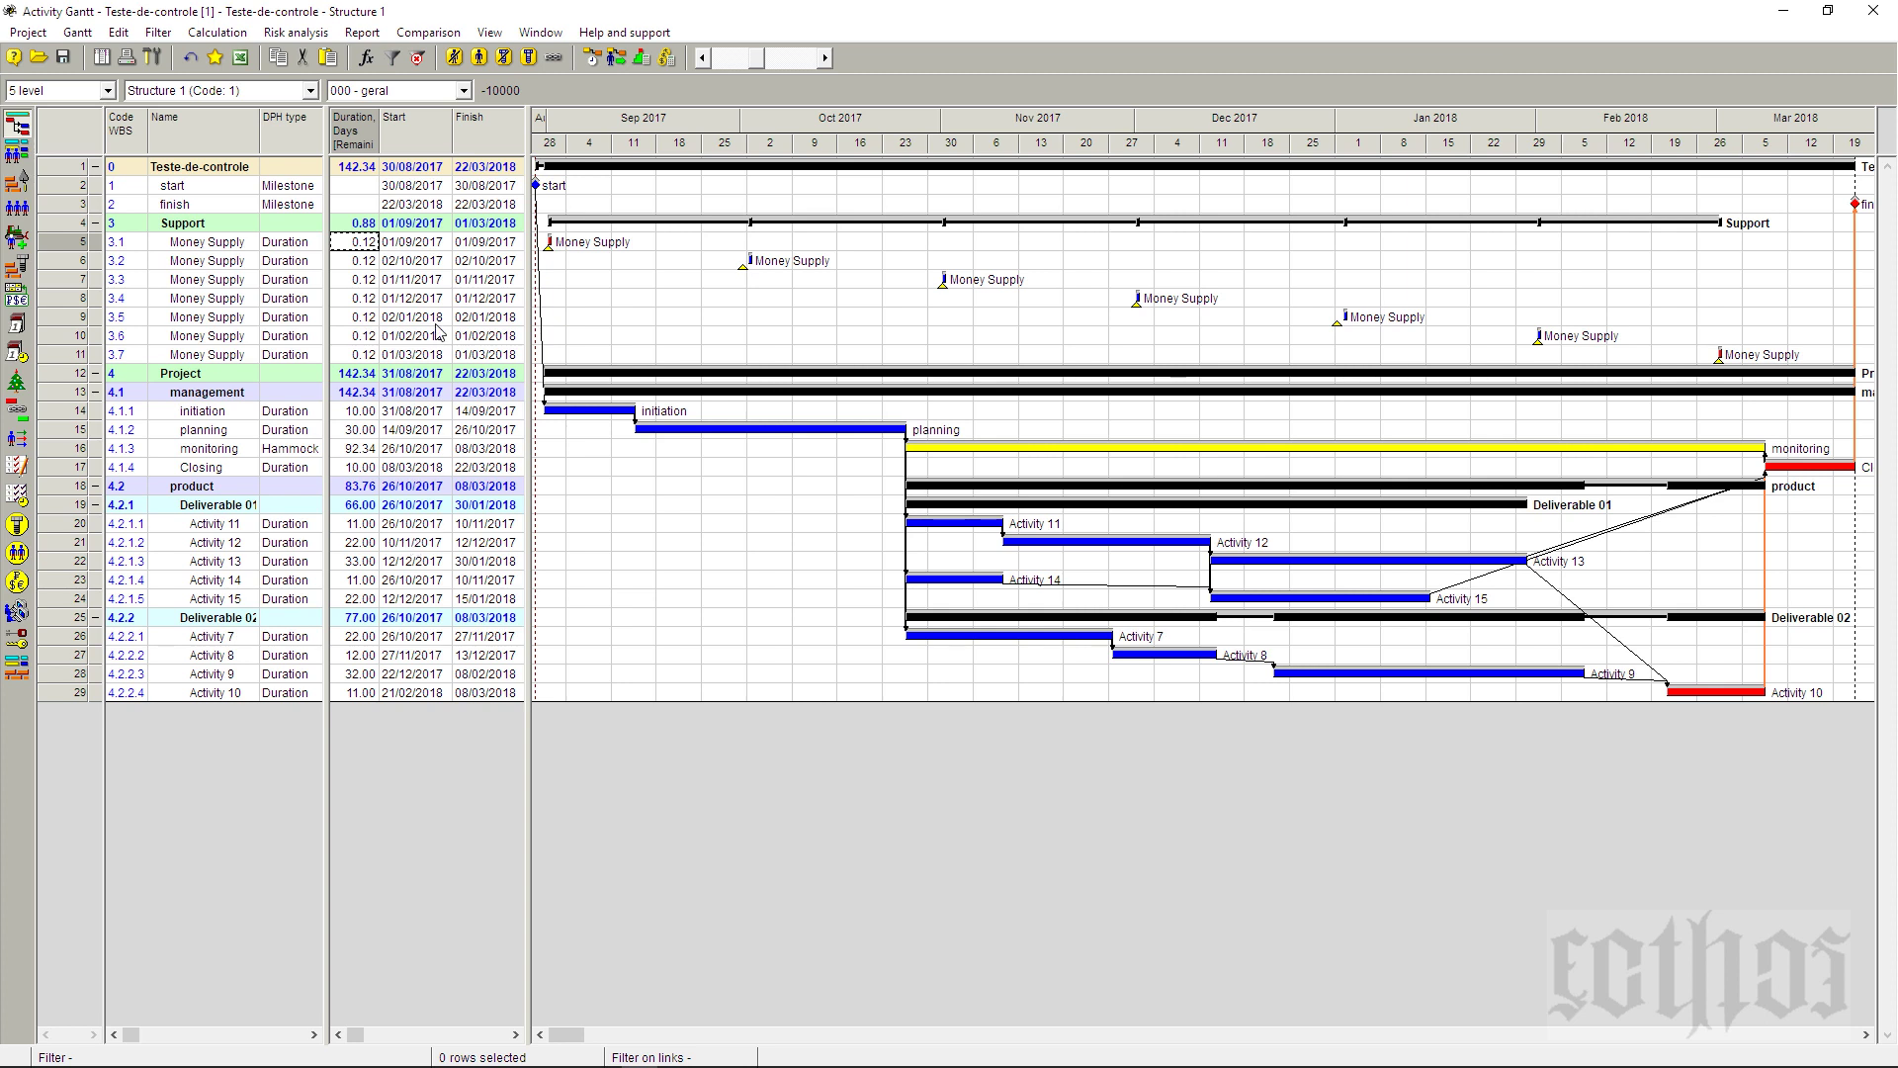
right_click(57, 170)
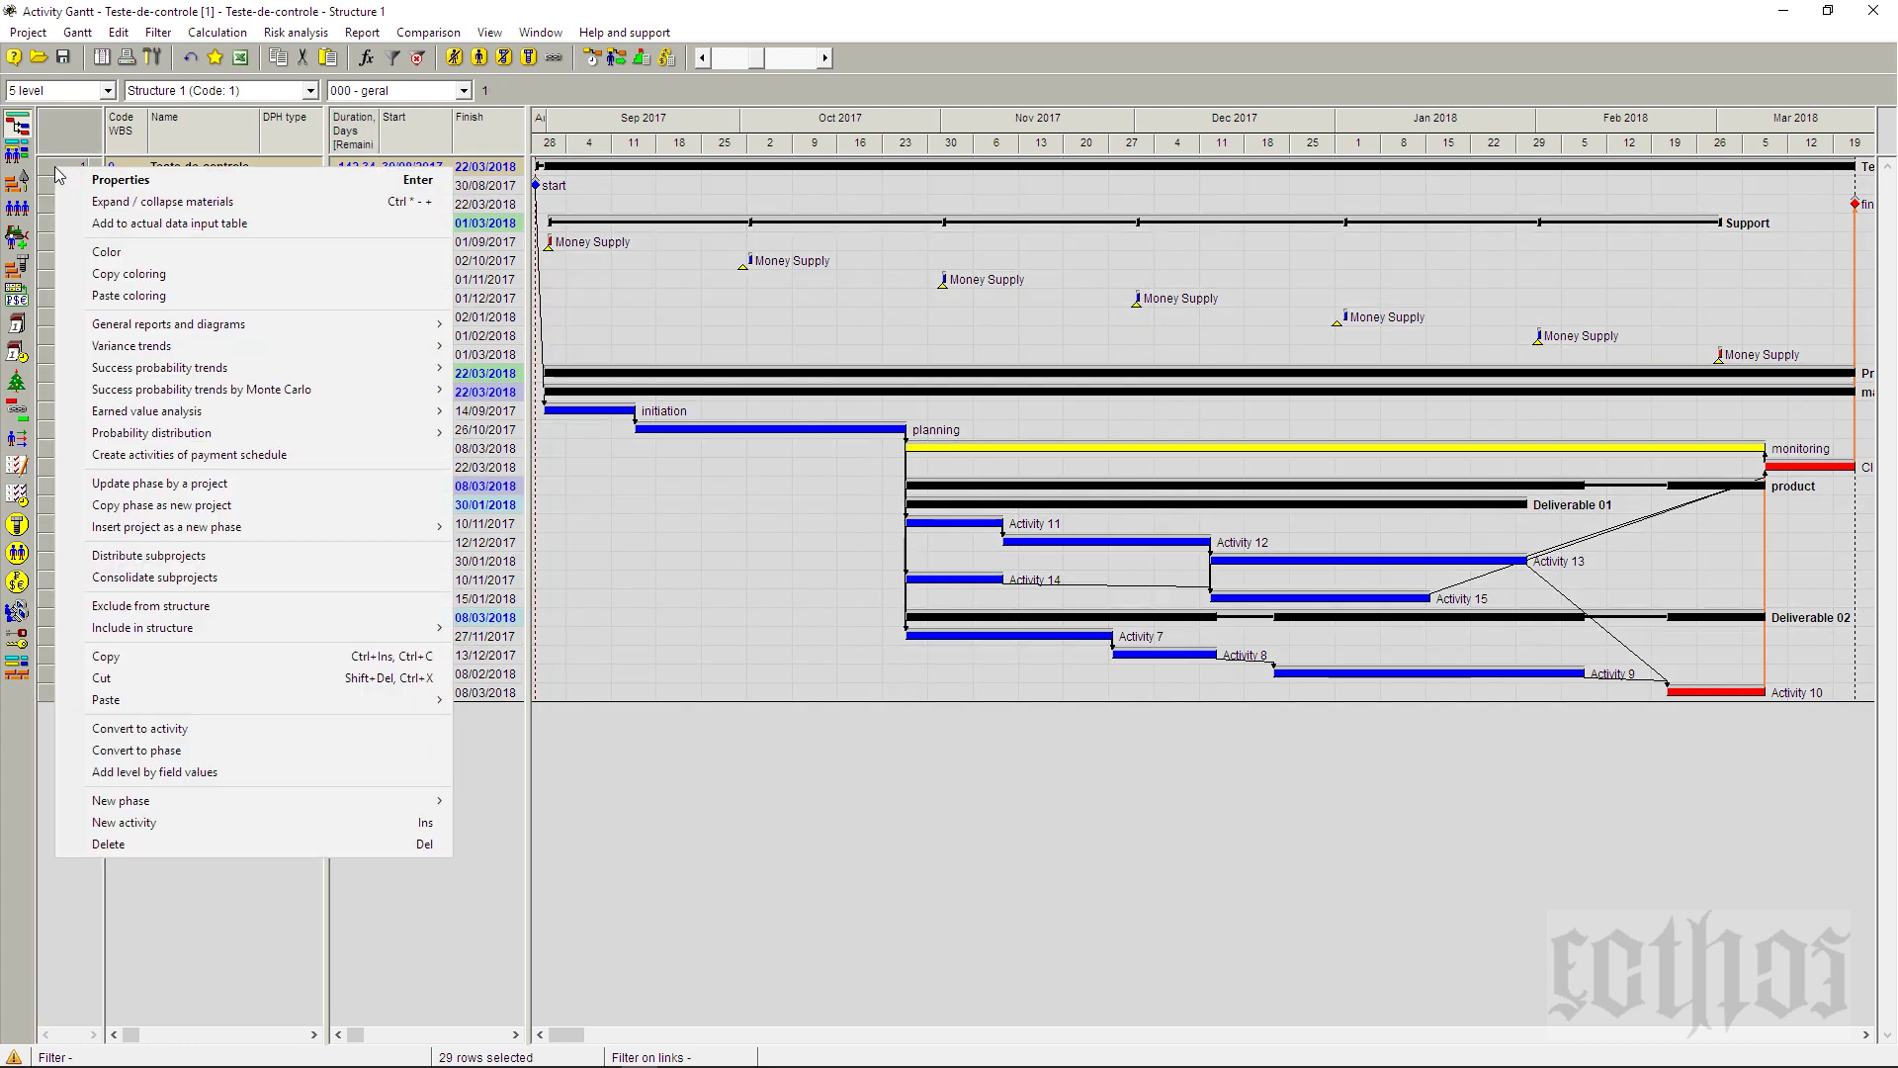
left_click(87, 228)
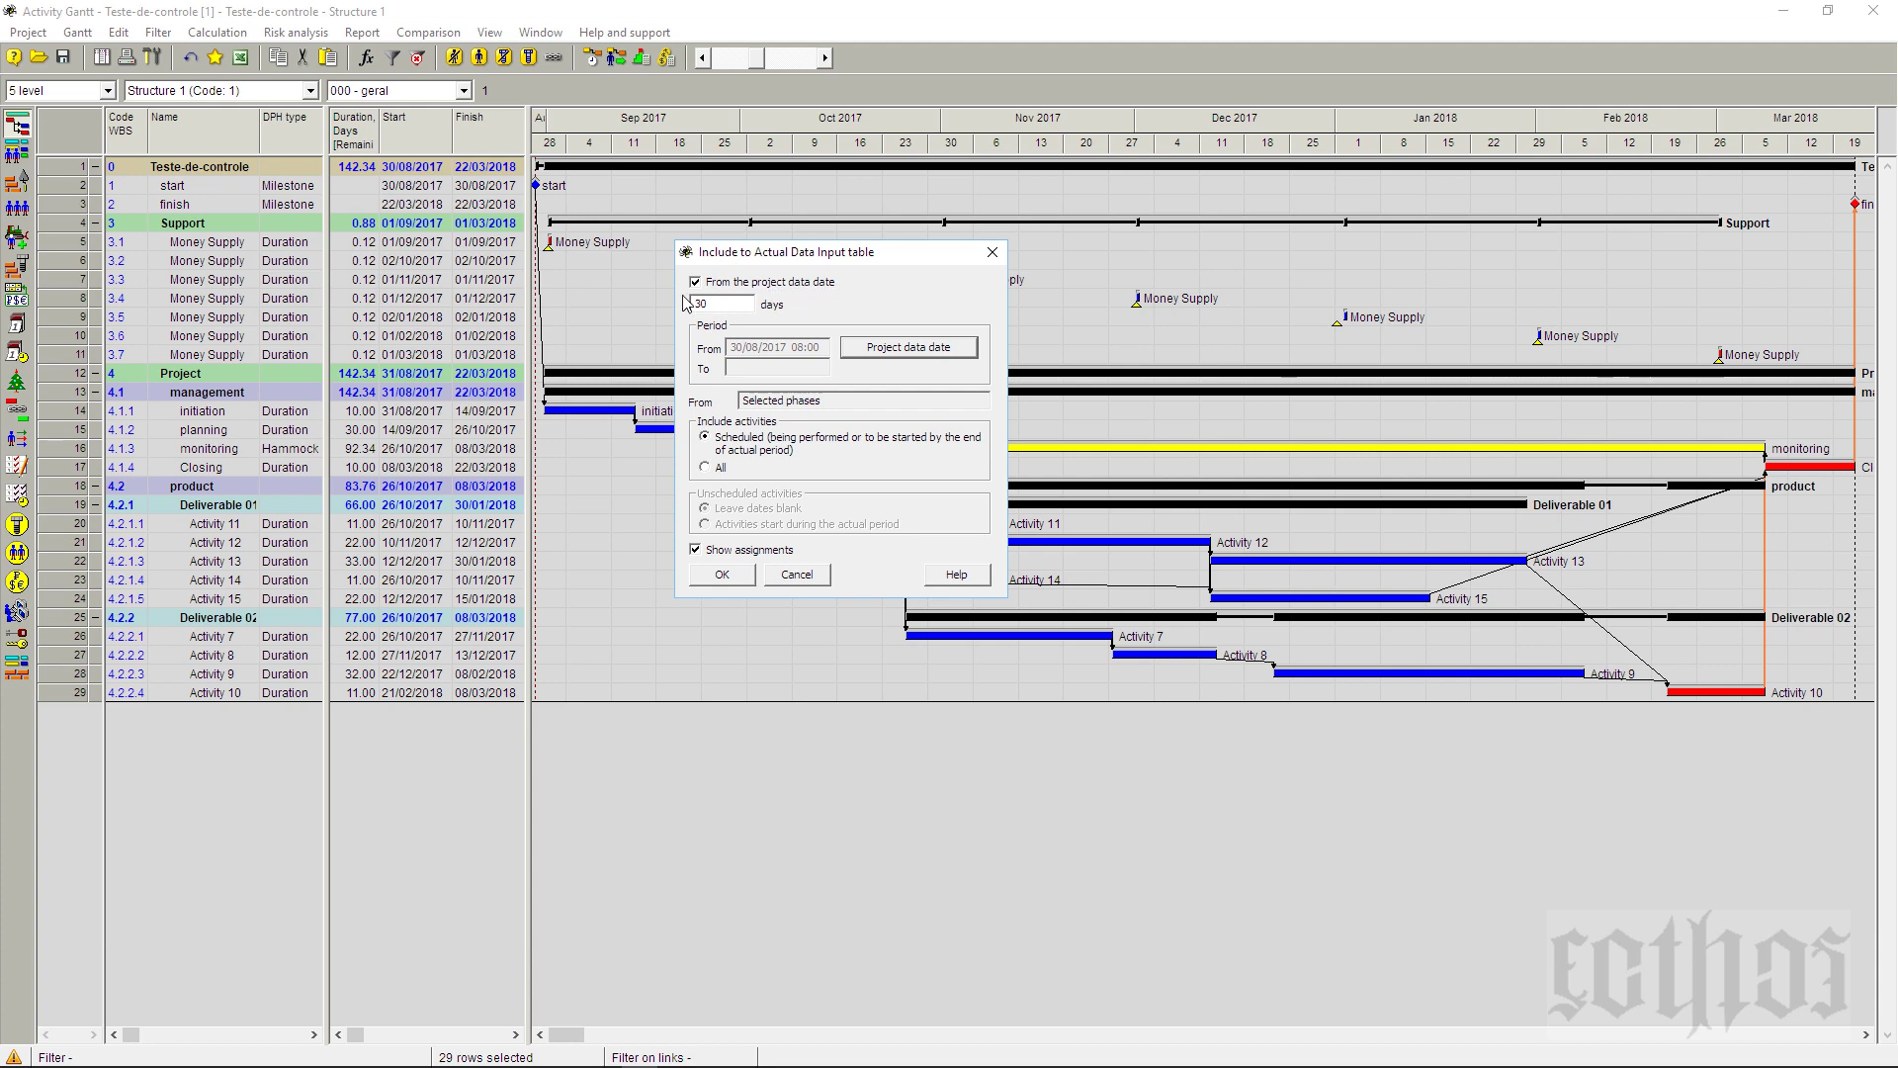
left_click(758, 306)
left_click(721, 575)
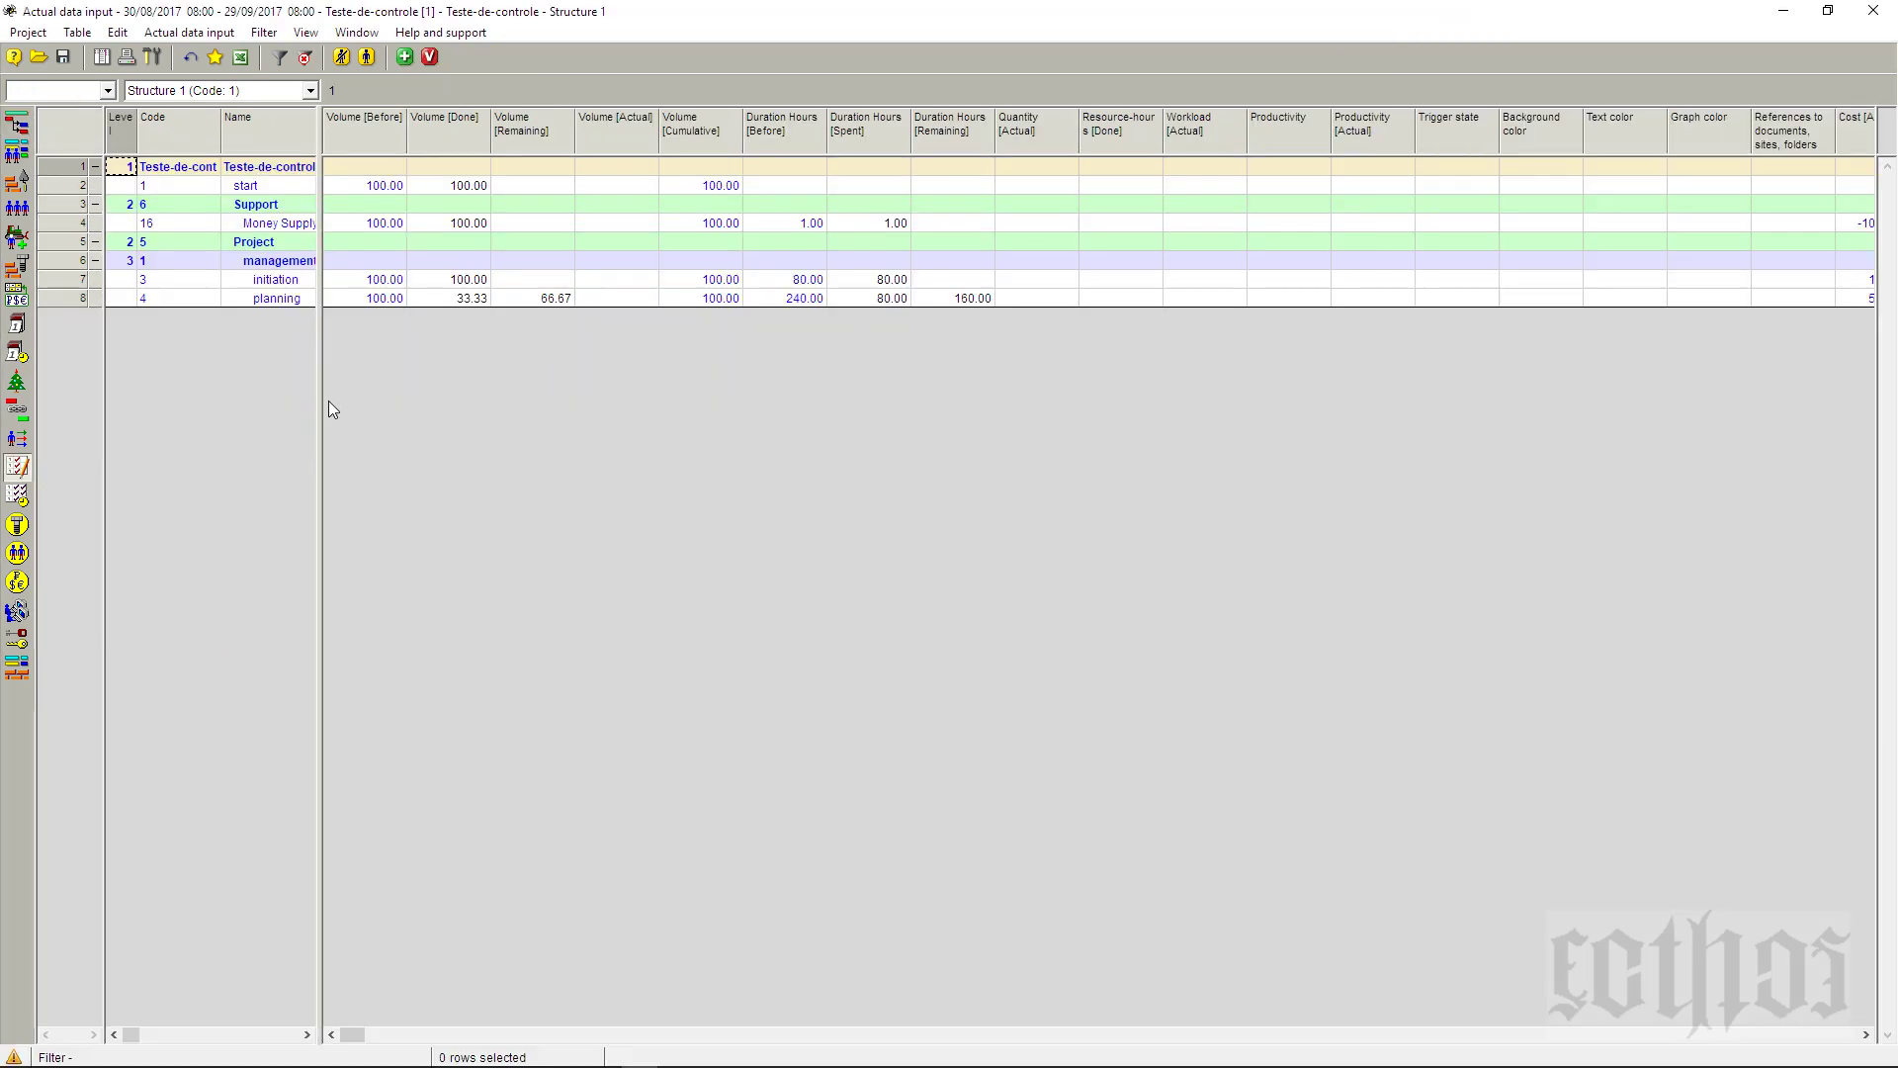
- Widen the activity columns to expose Start of period and Finish of period, and check both dates of the start milestone
left_click_drag(330, 407, 602, 530)
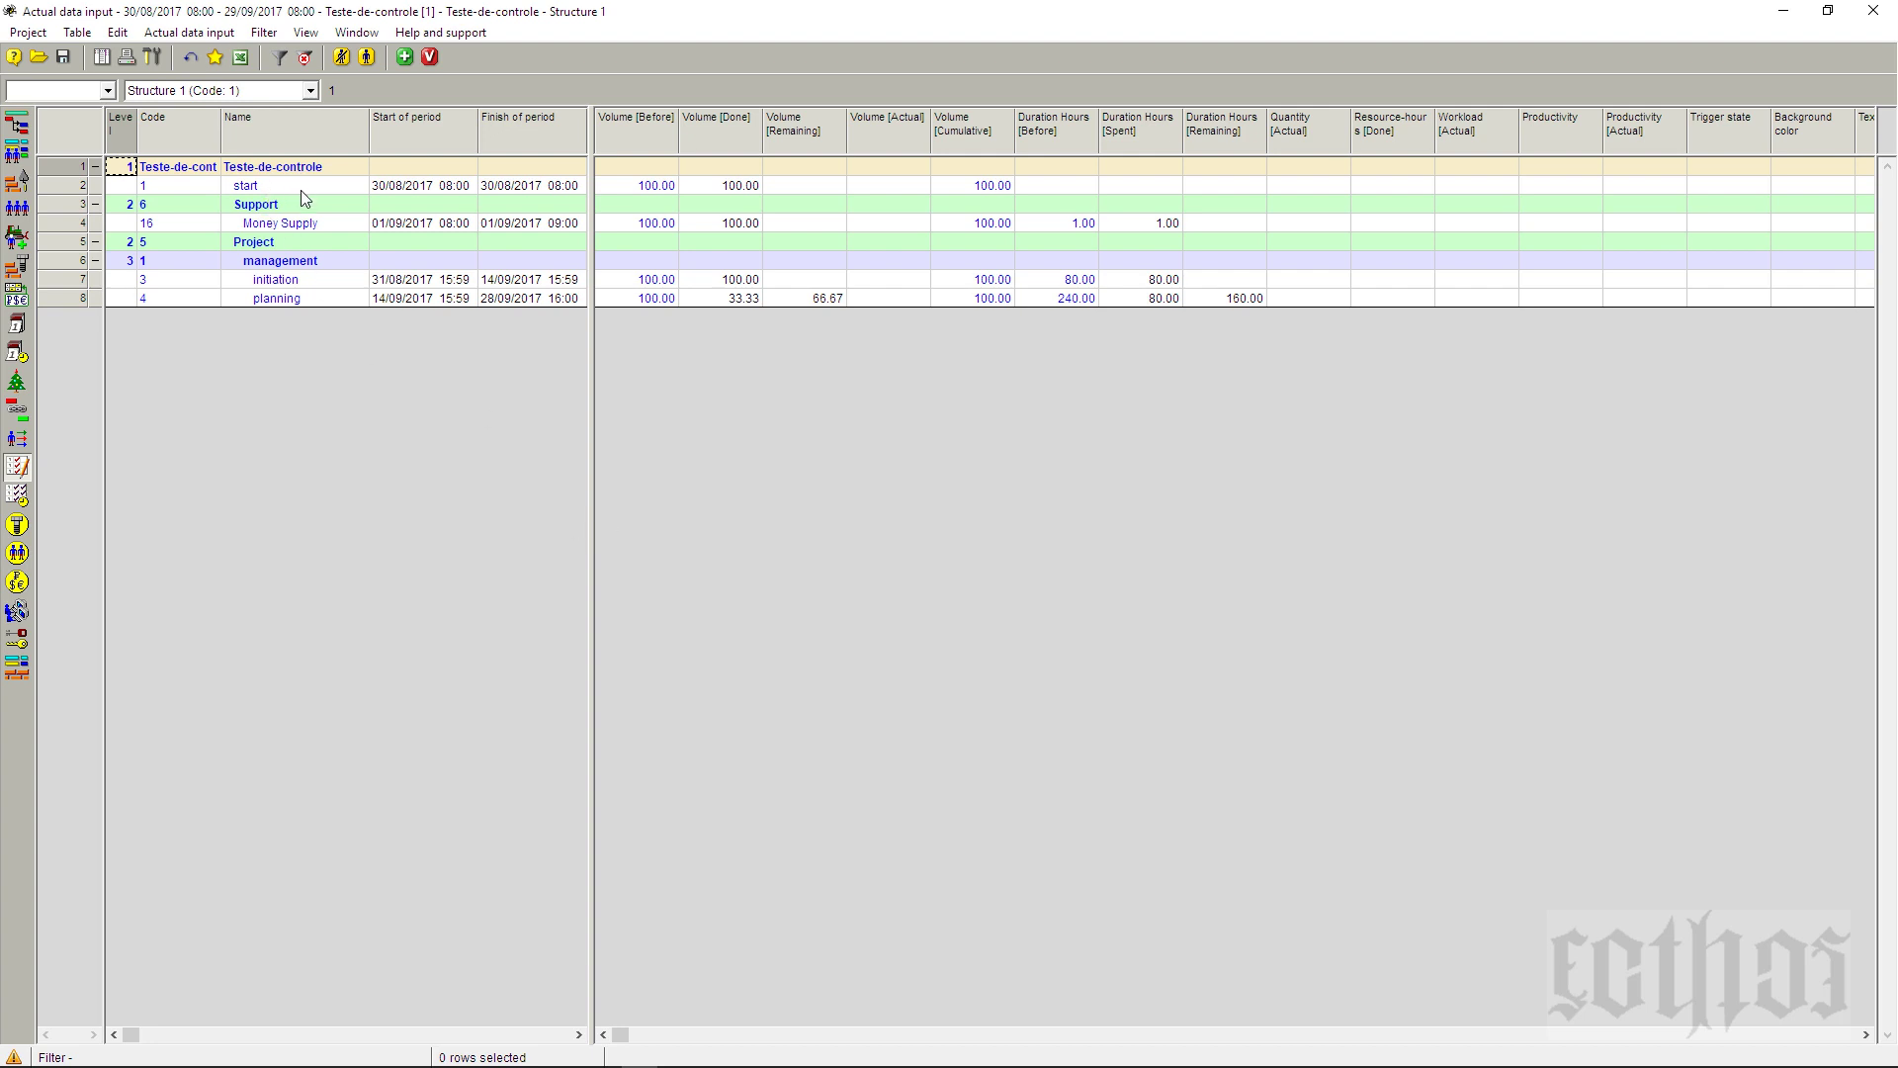
left_click(416, 188)
left_click(520, 187)
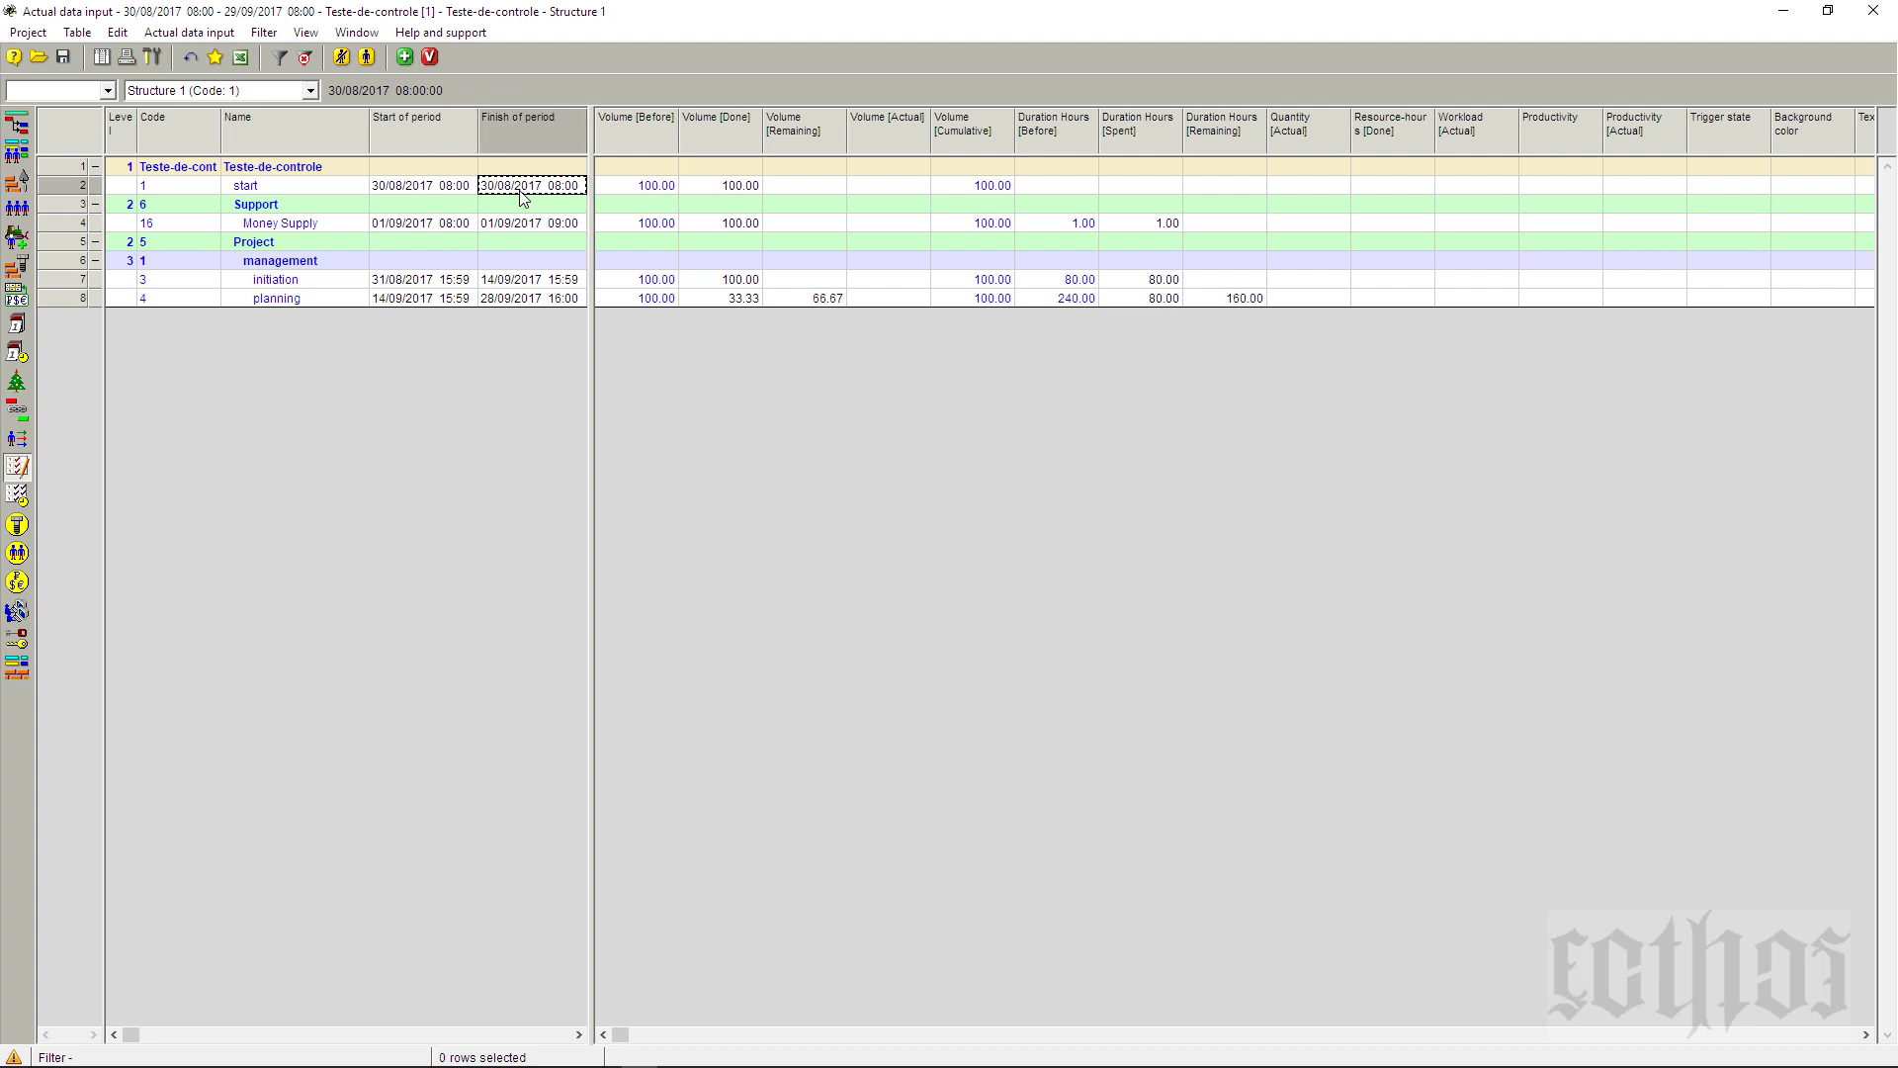
left_click(403, 190)
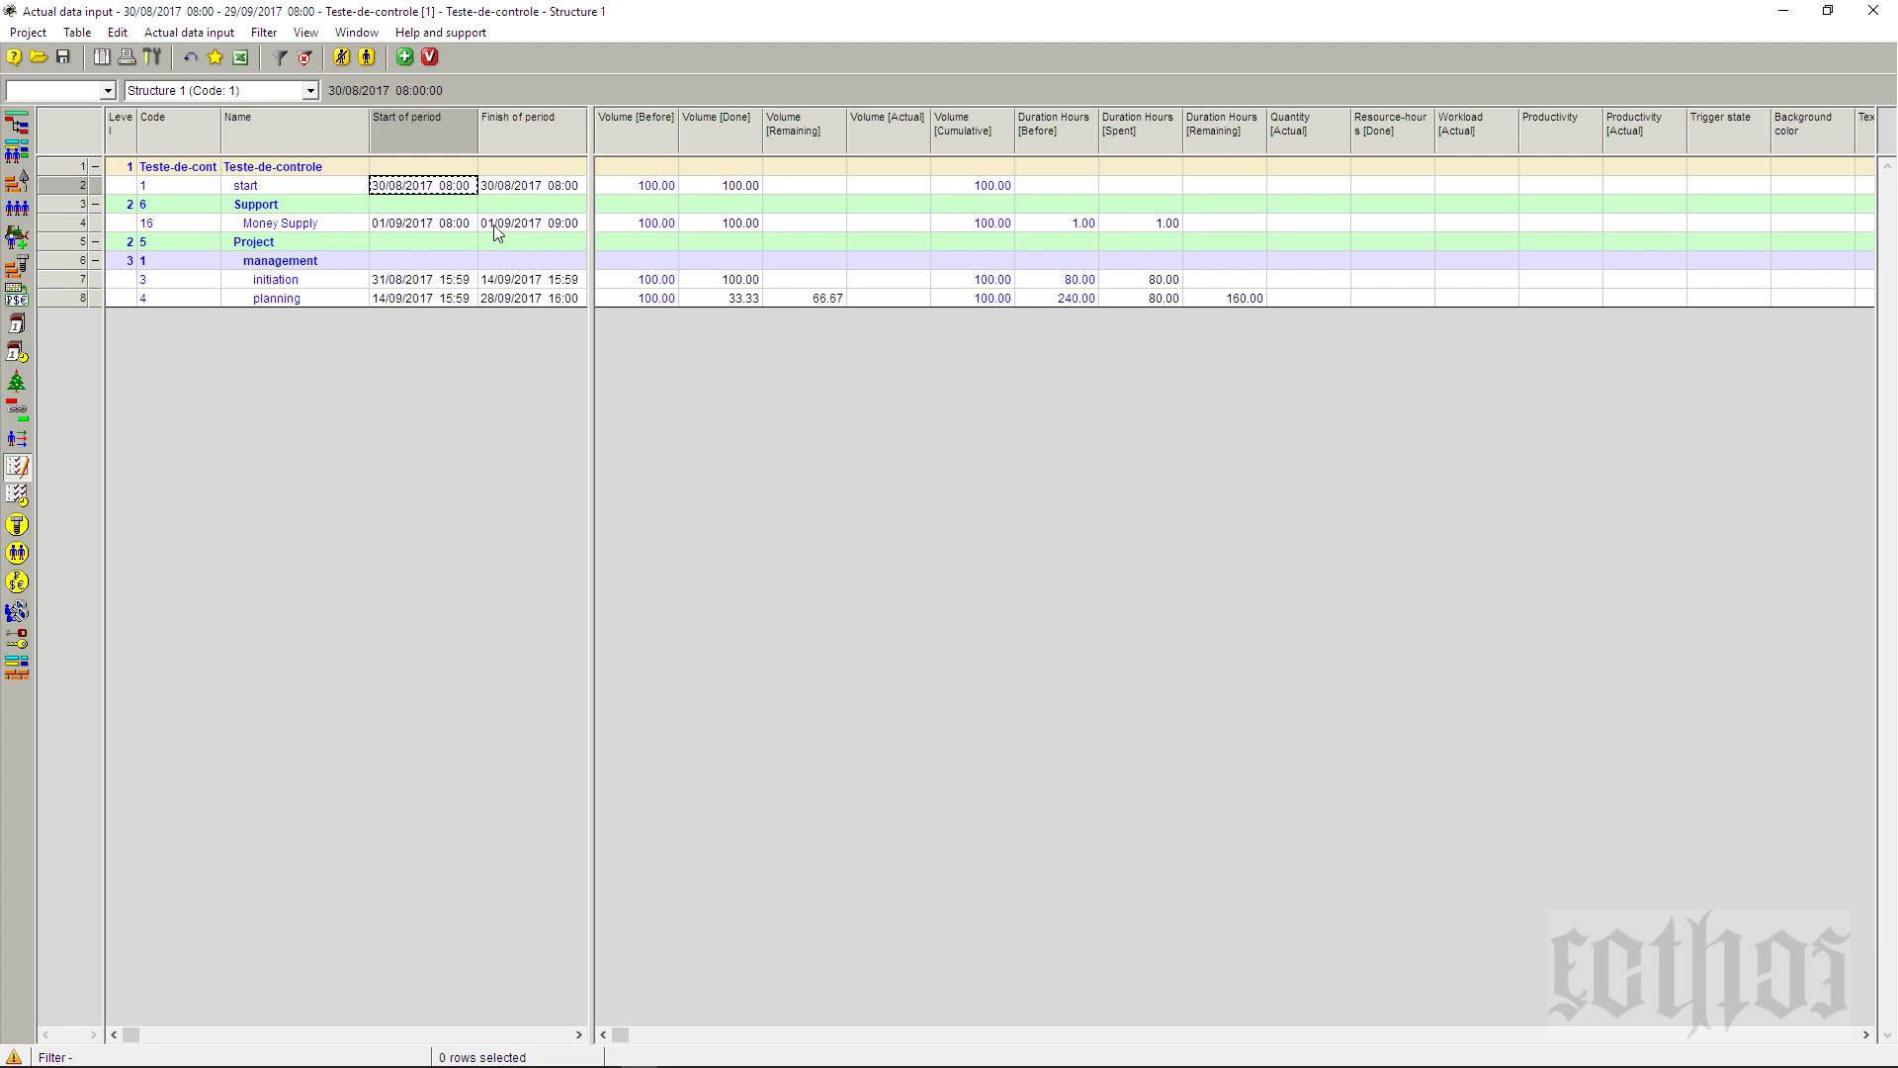
- Set the initiation activity's start of period to 01/09/2017
left_click(408, 280)
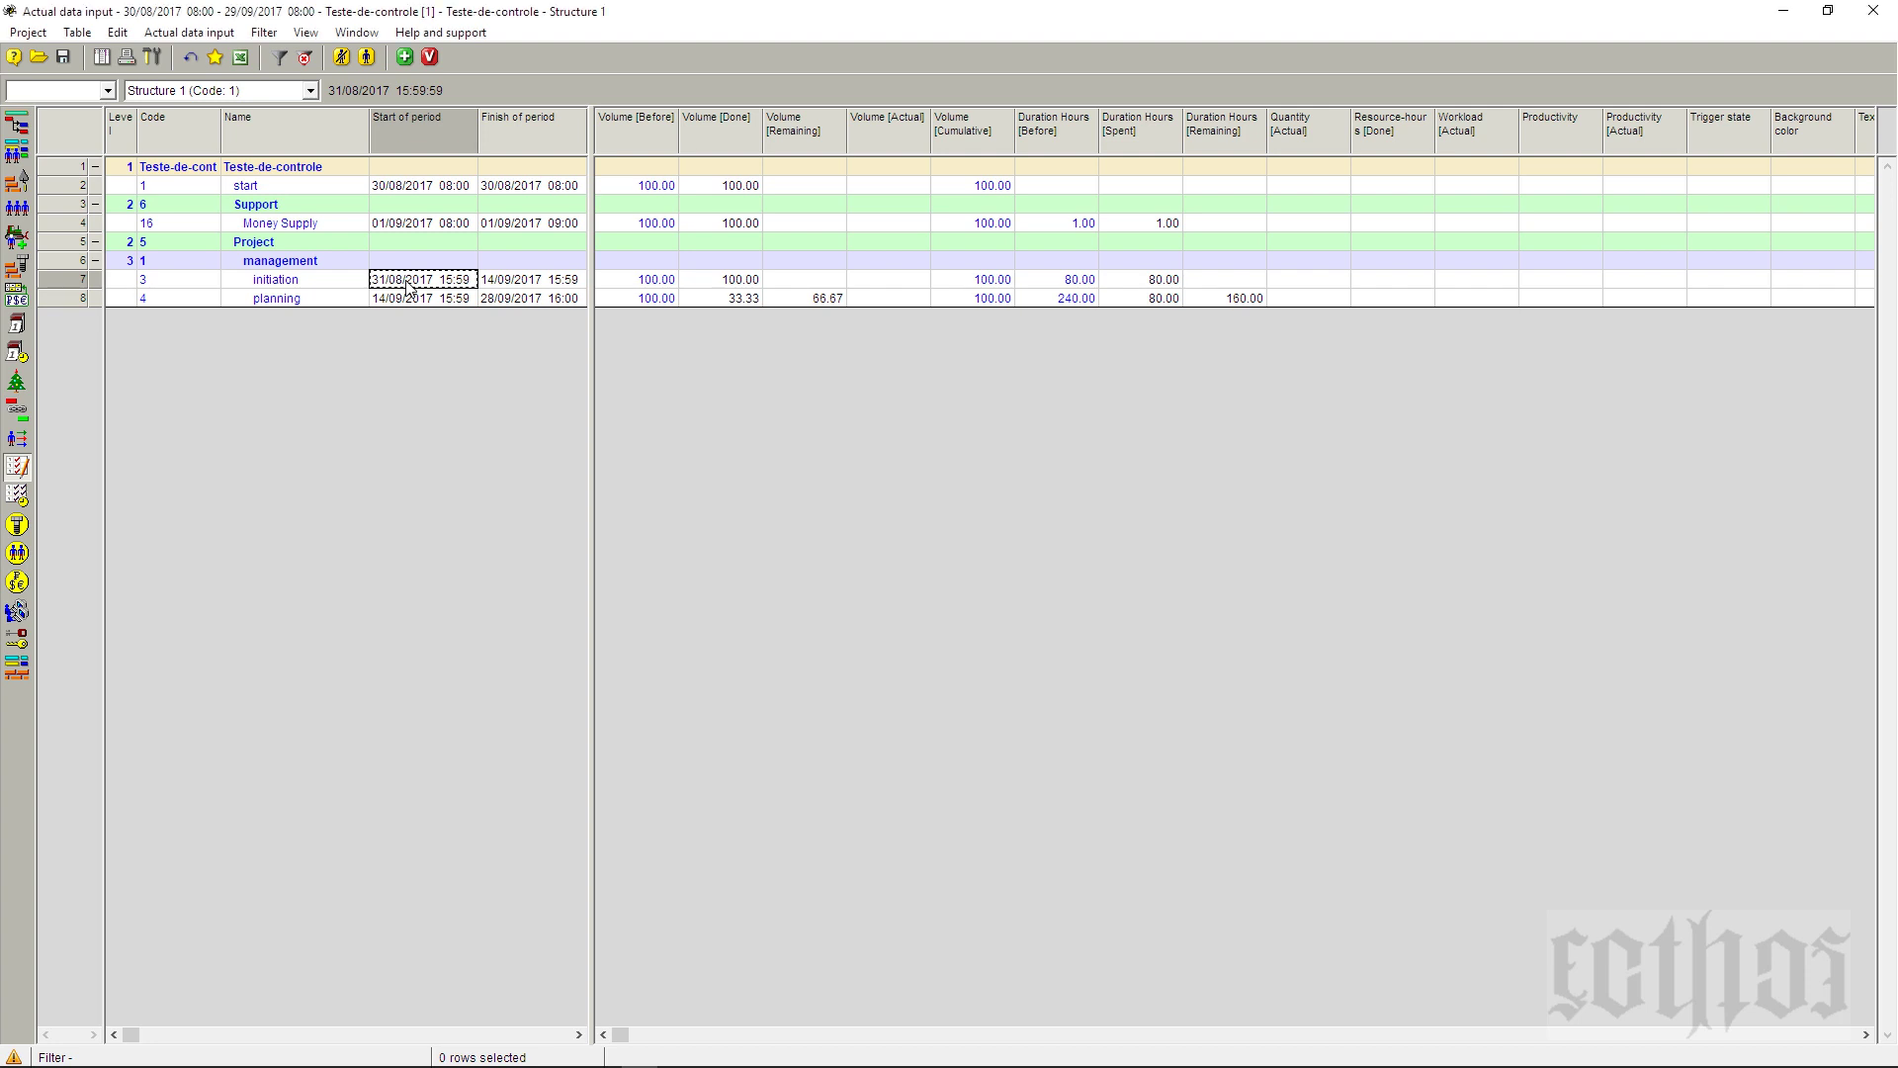
type("01/0")
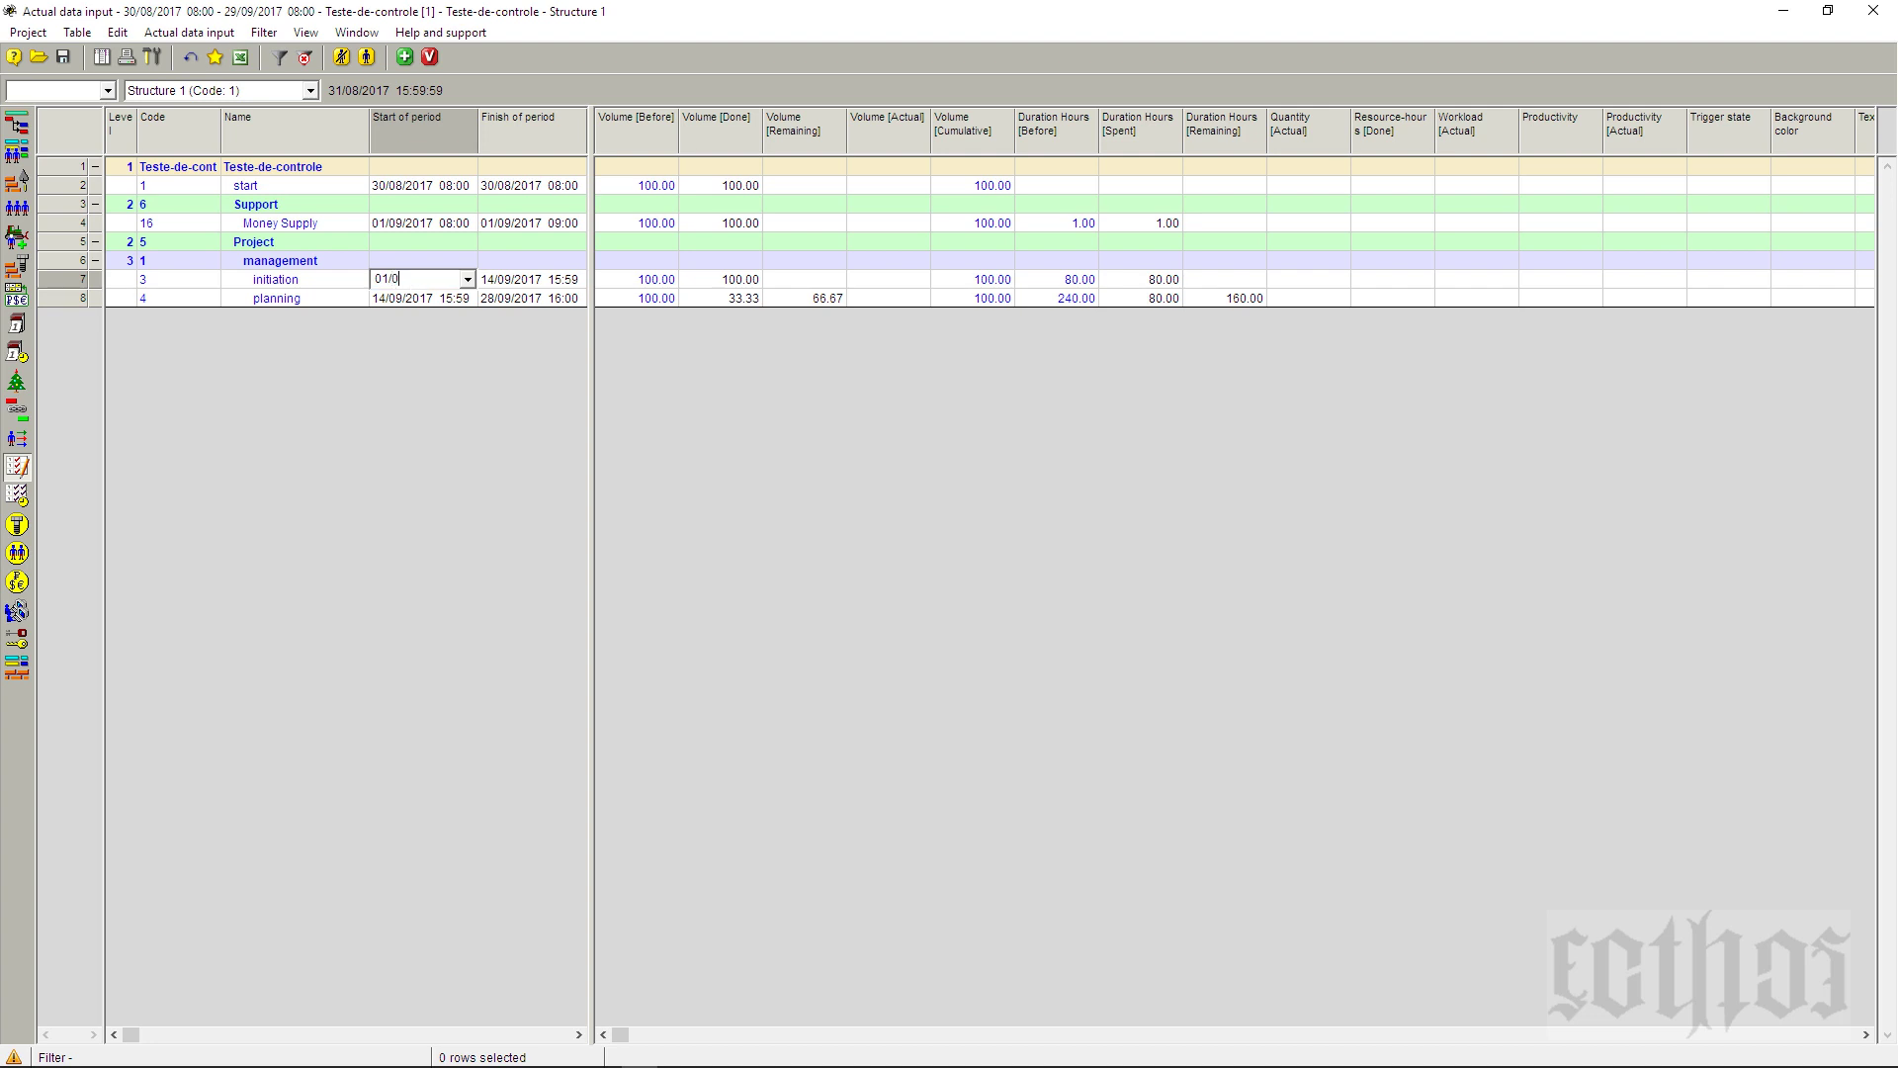
type("9/2017")
key("Return")
left_click(406, 282)
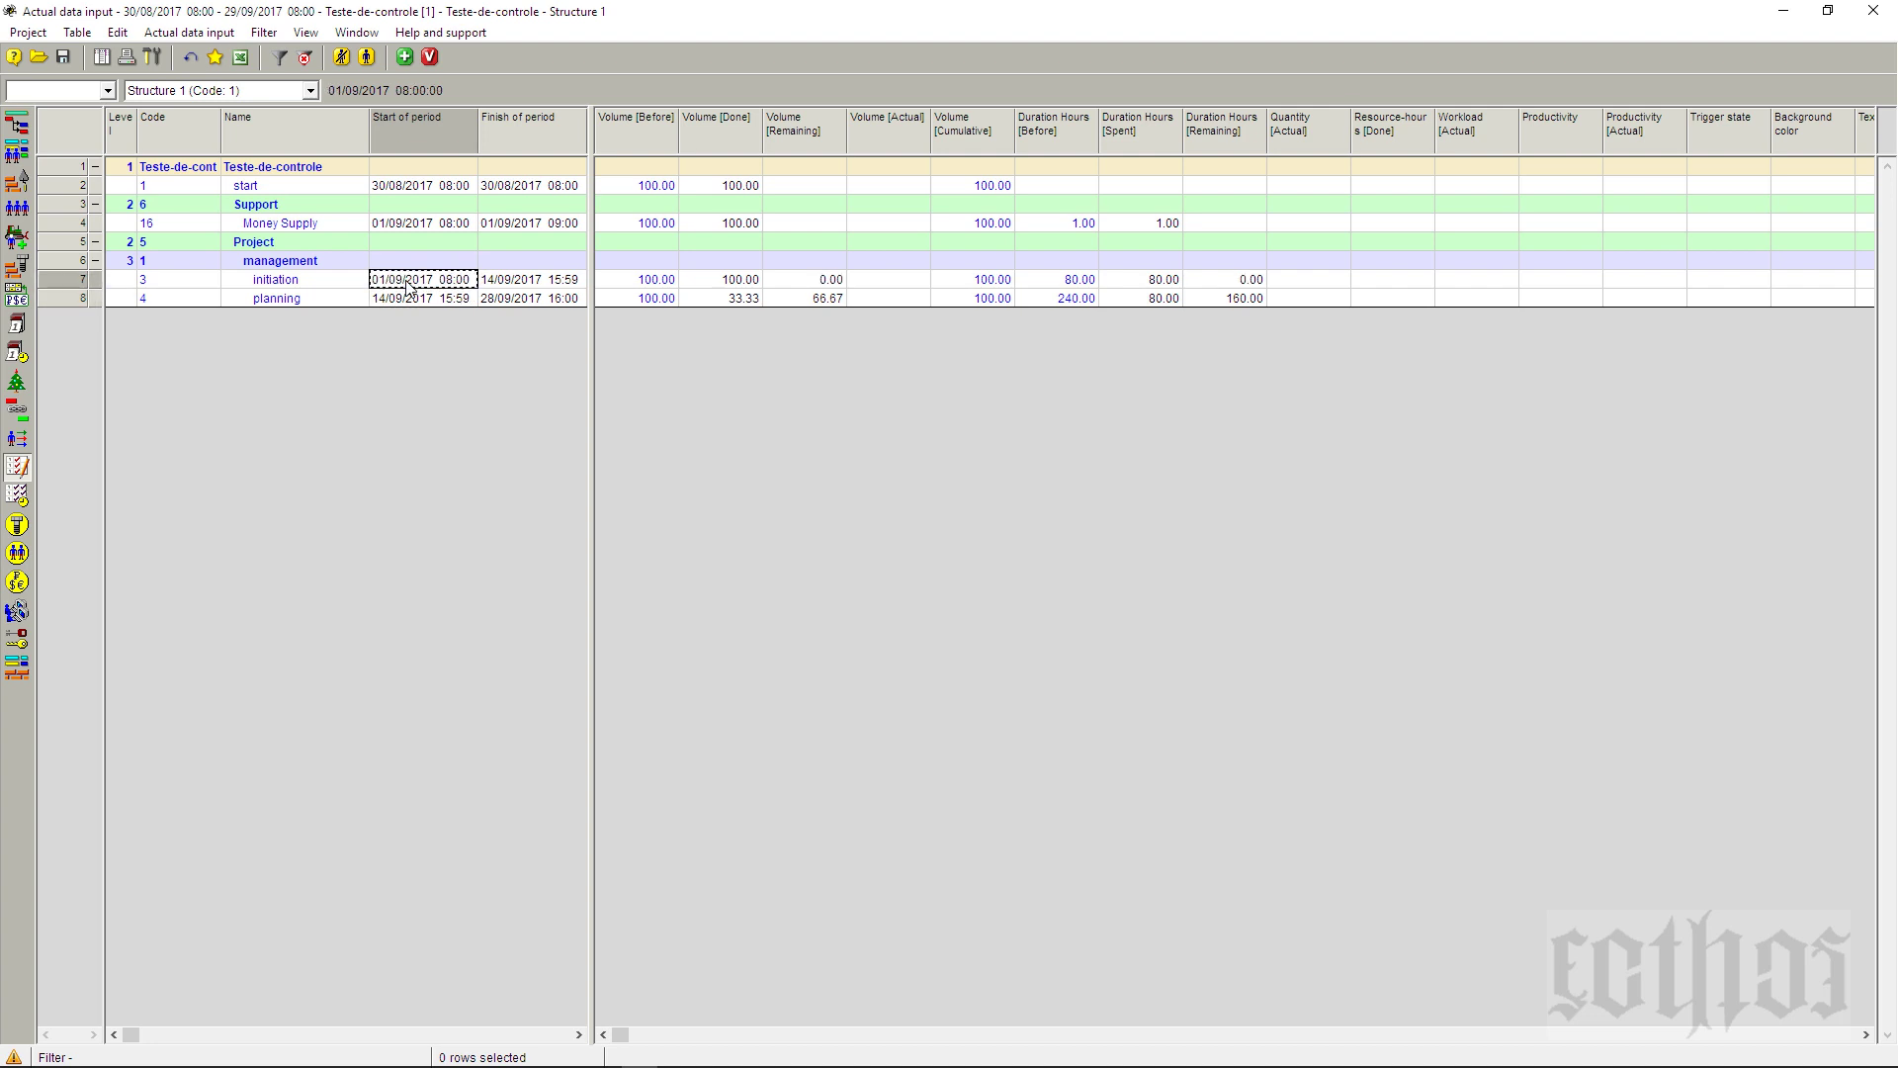
- Examine the initiation activity's period dates, its before, done and remaining volumes, and its before, spent and remaining duration hours
left_click(542, 282)
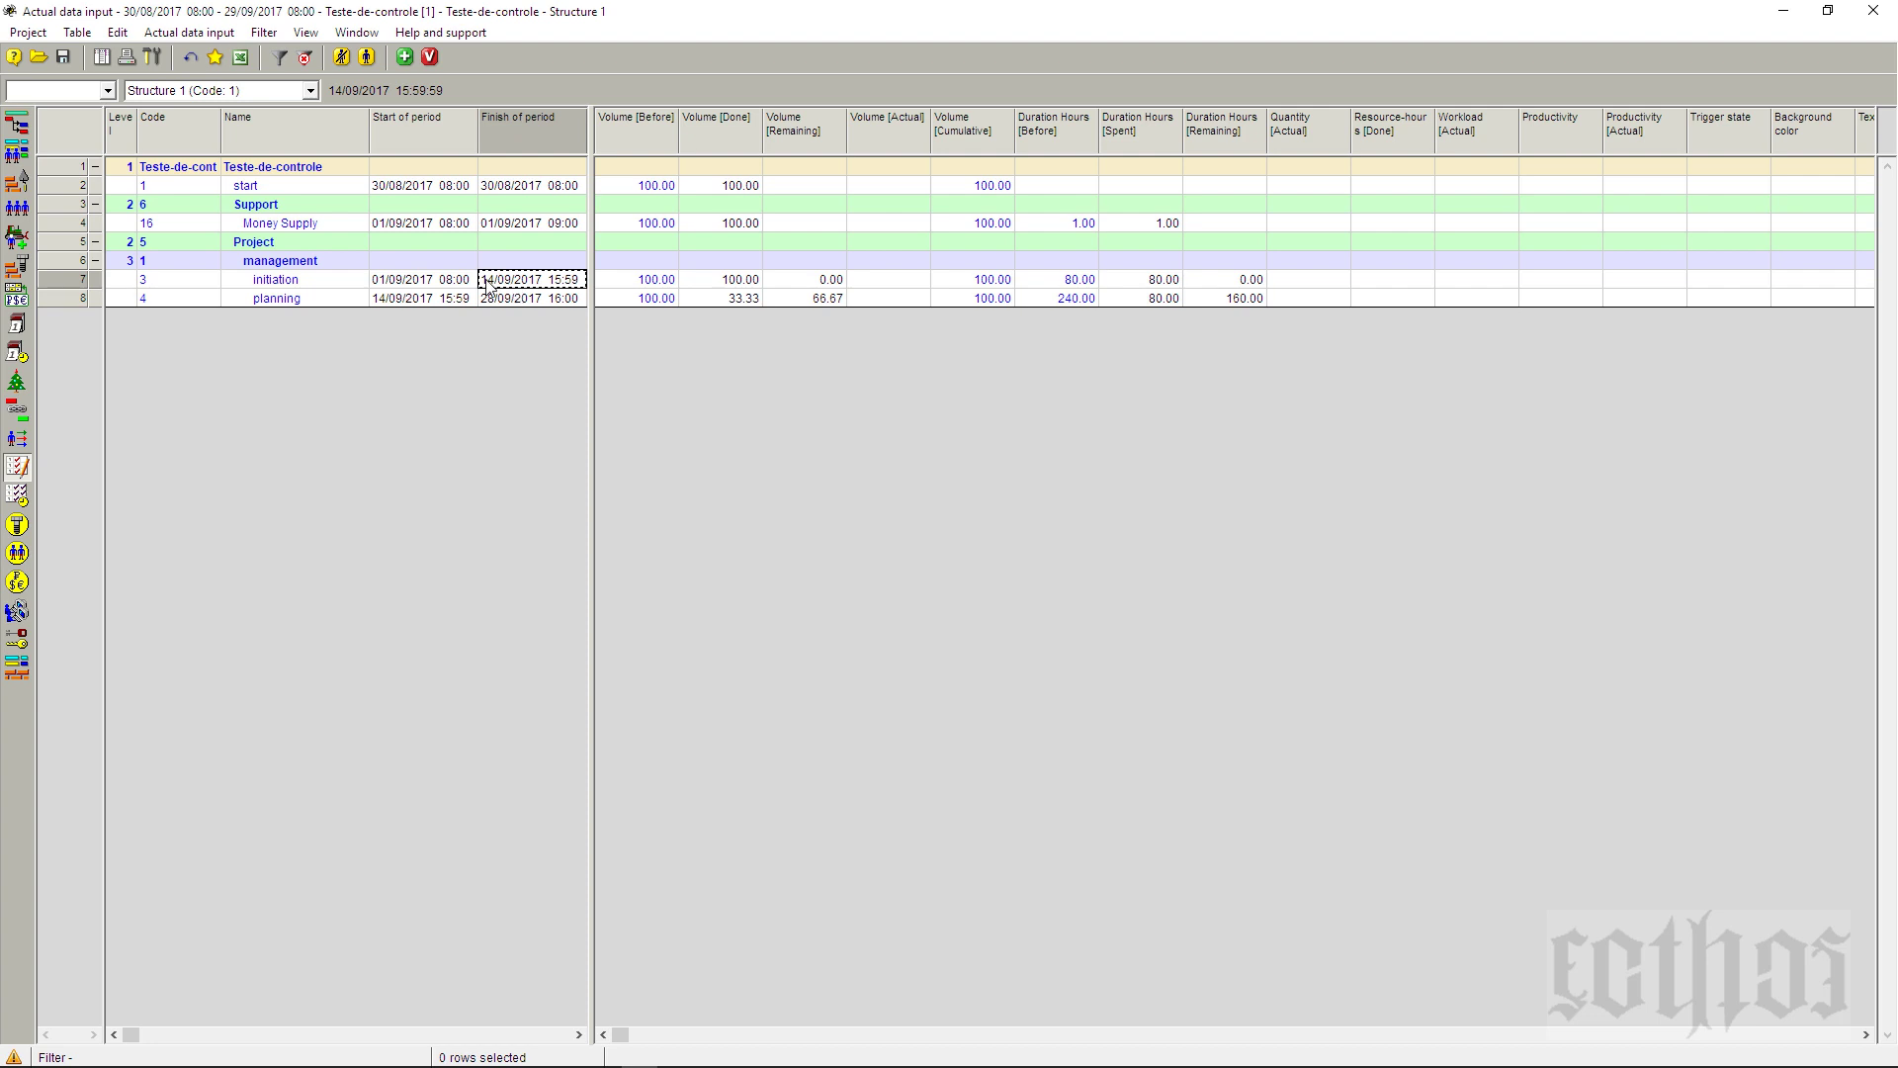
left_click(437, 301)
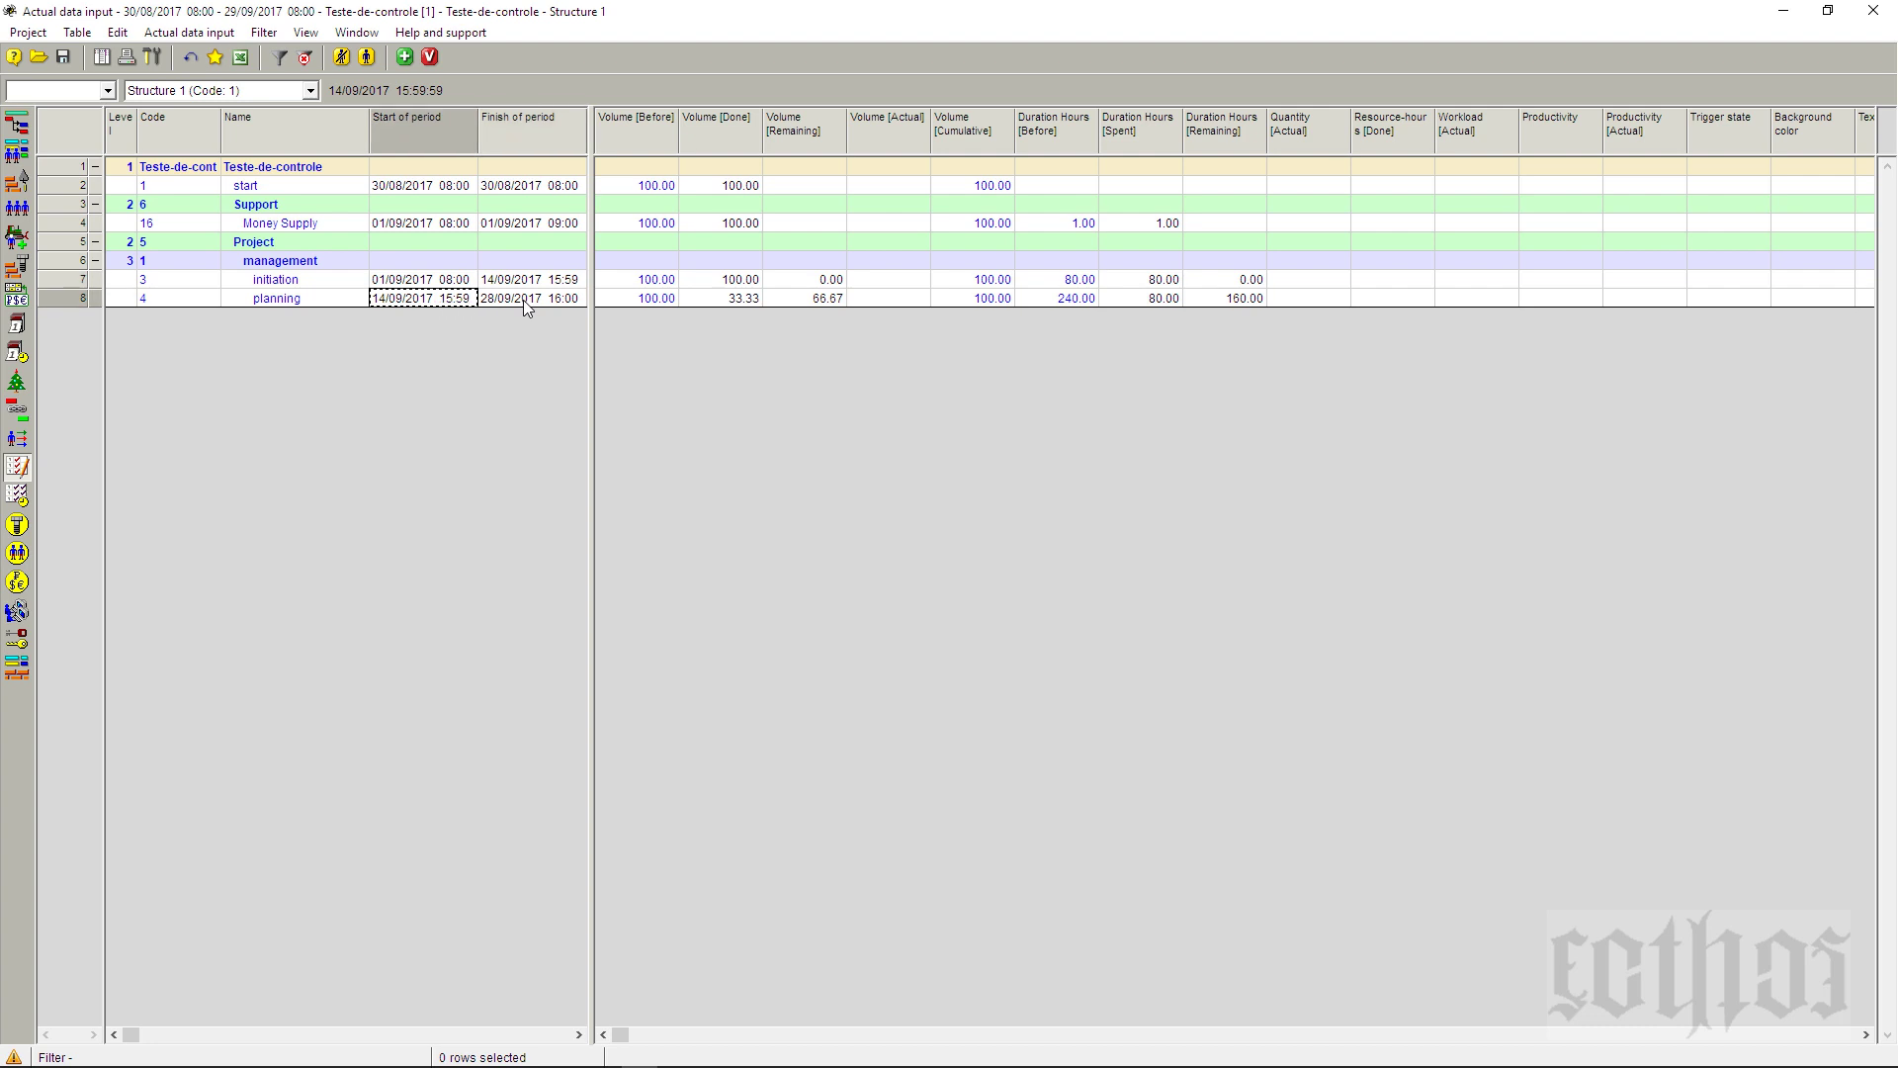
key("Up")
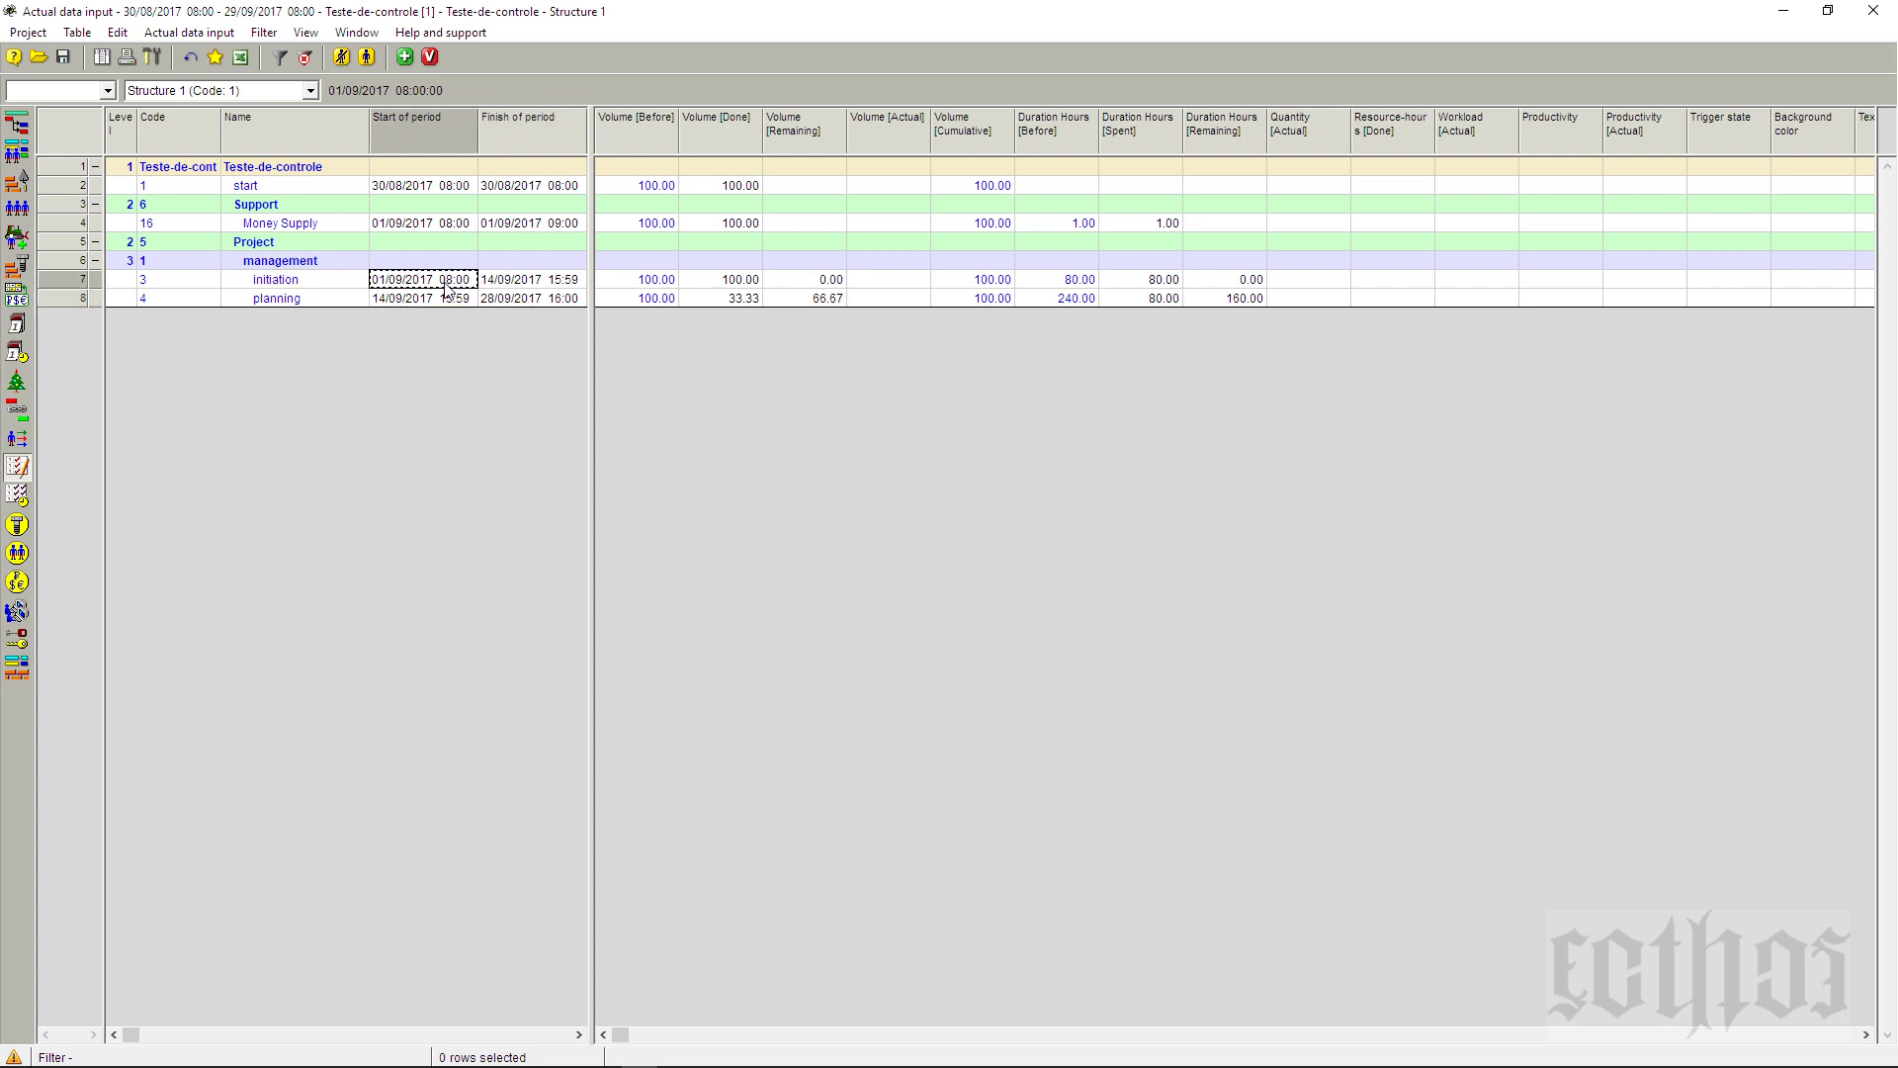
left_click(513, 288)
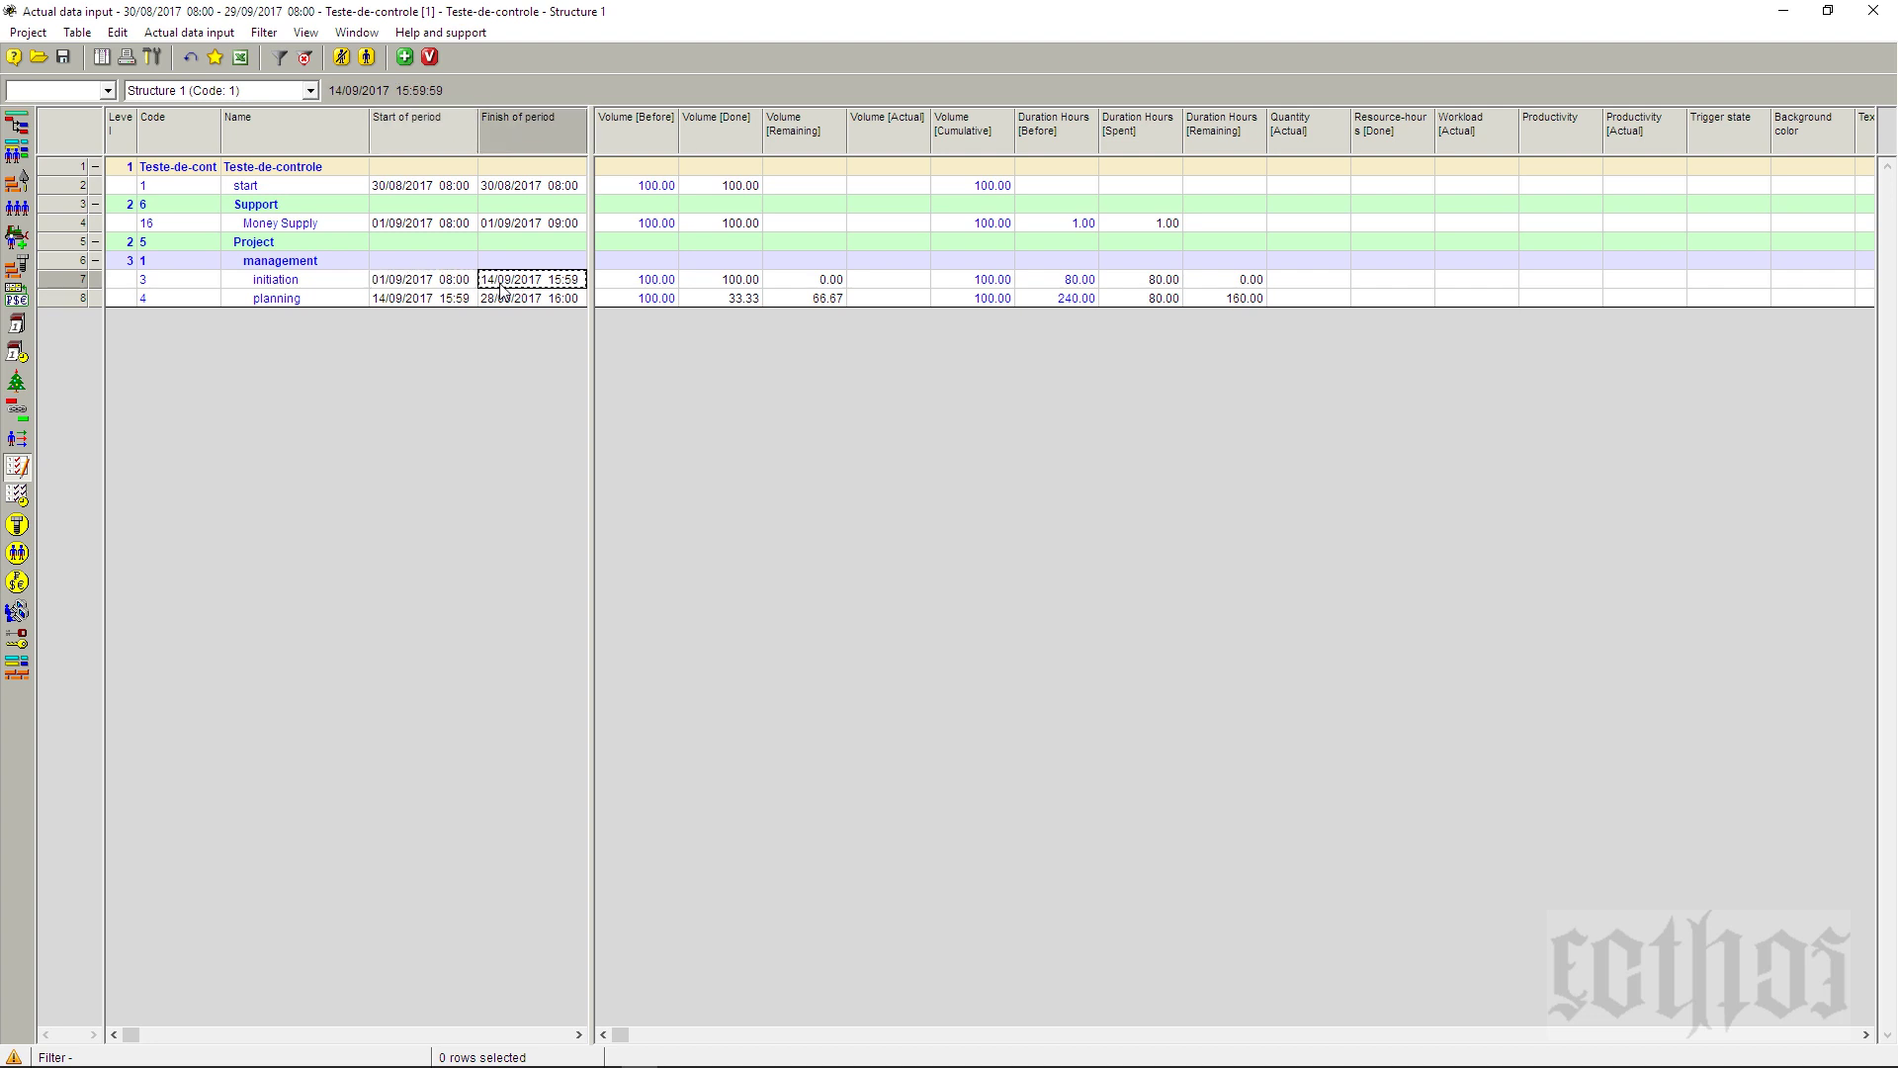
left_click(647, 285)
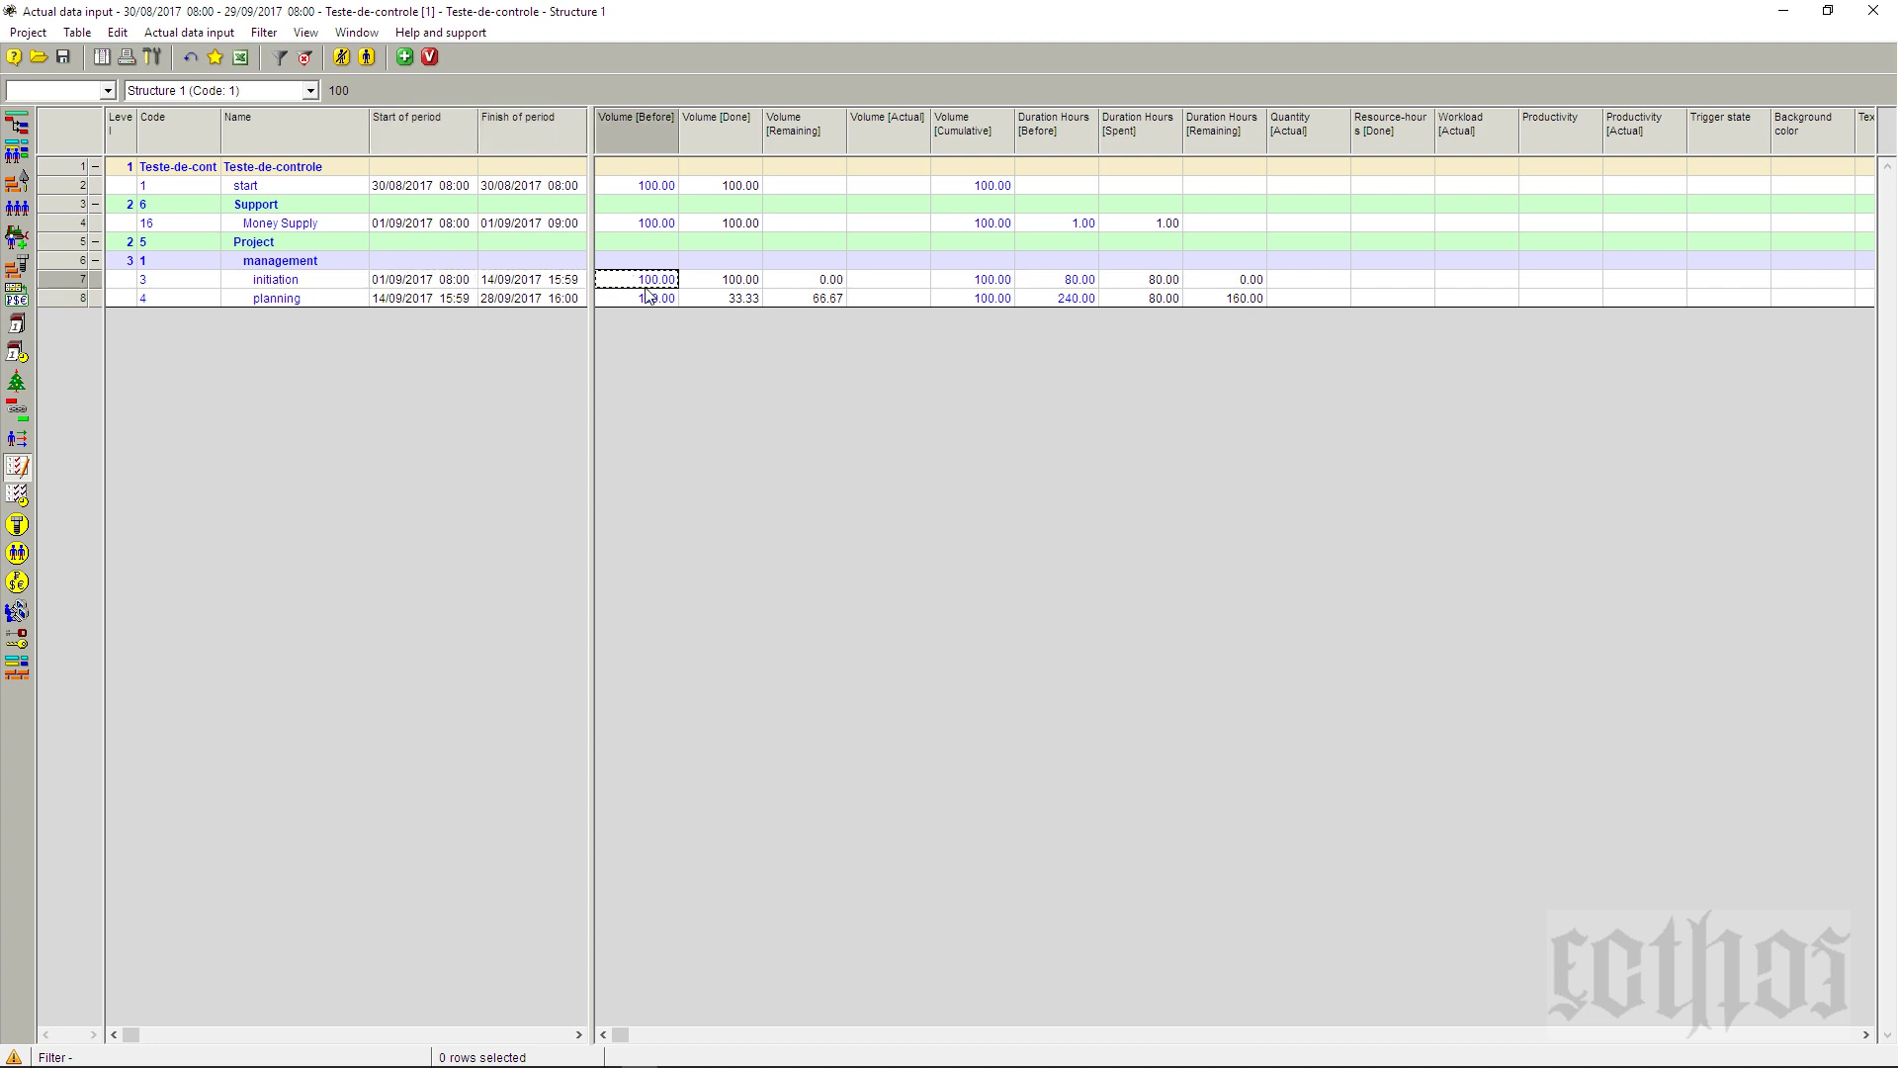
left_click(733, 286)
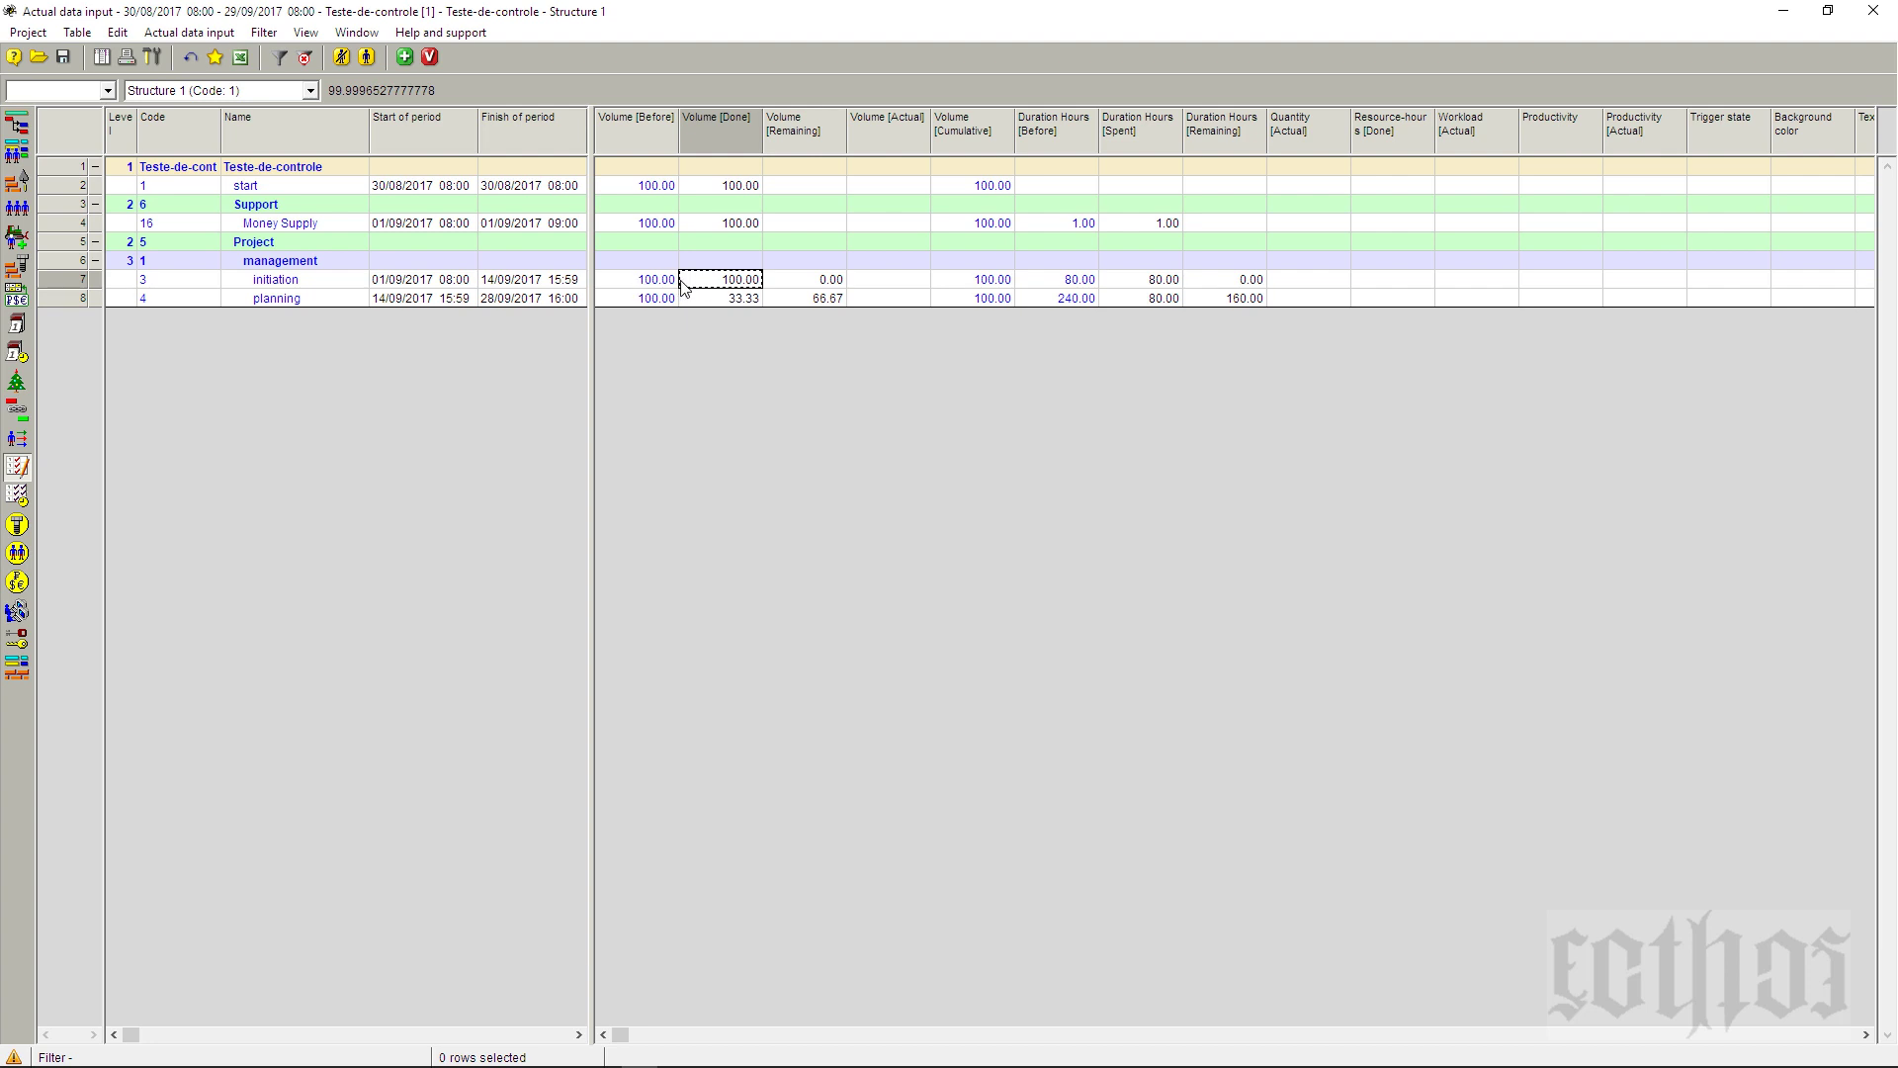
left_click(806, 281)
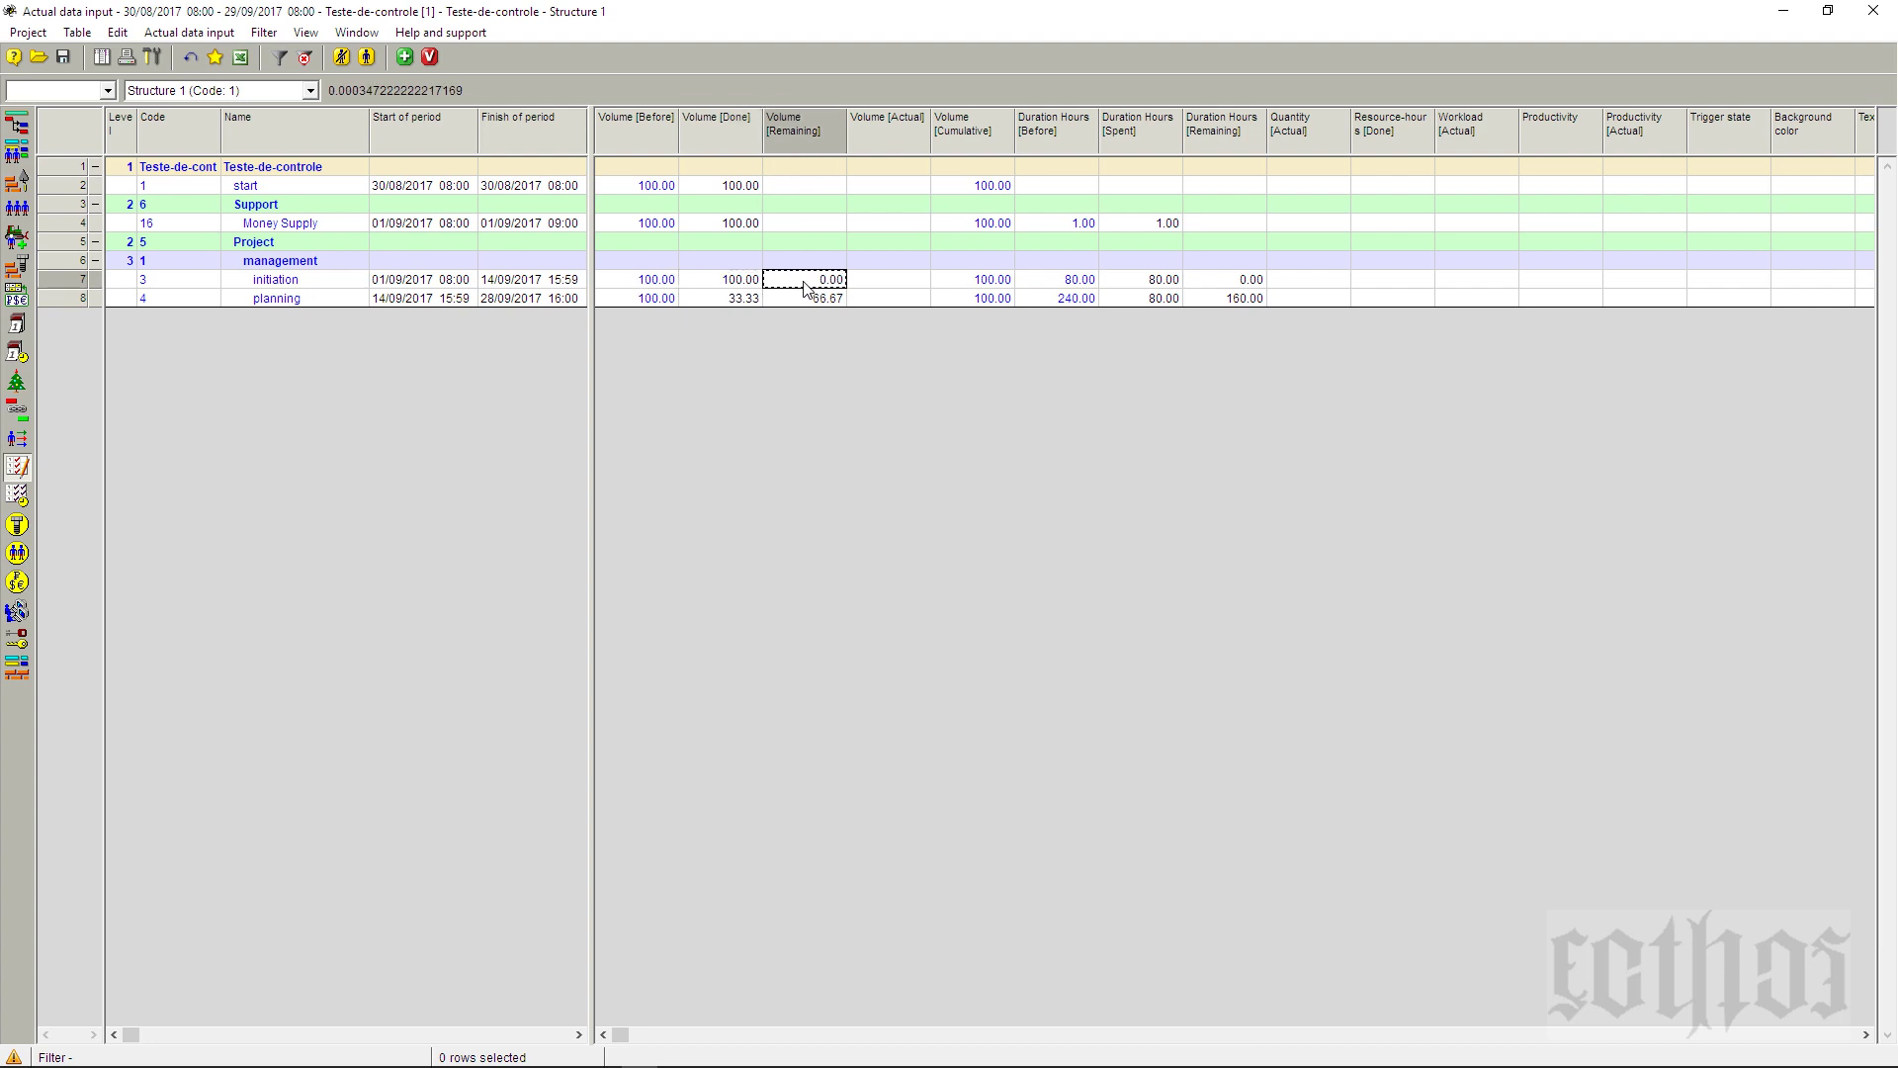
left_click(1084, 284)
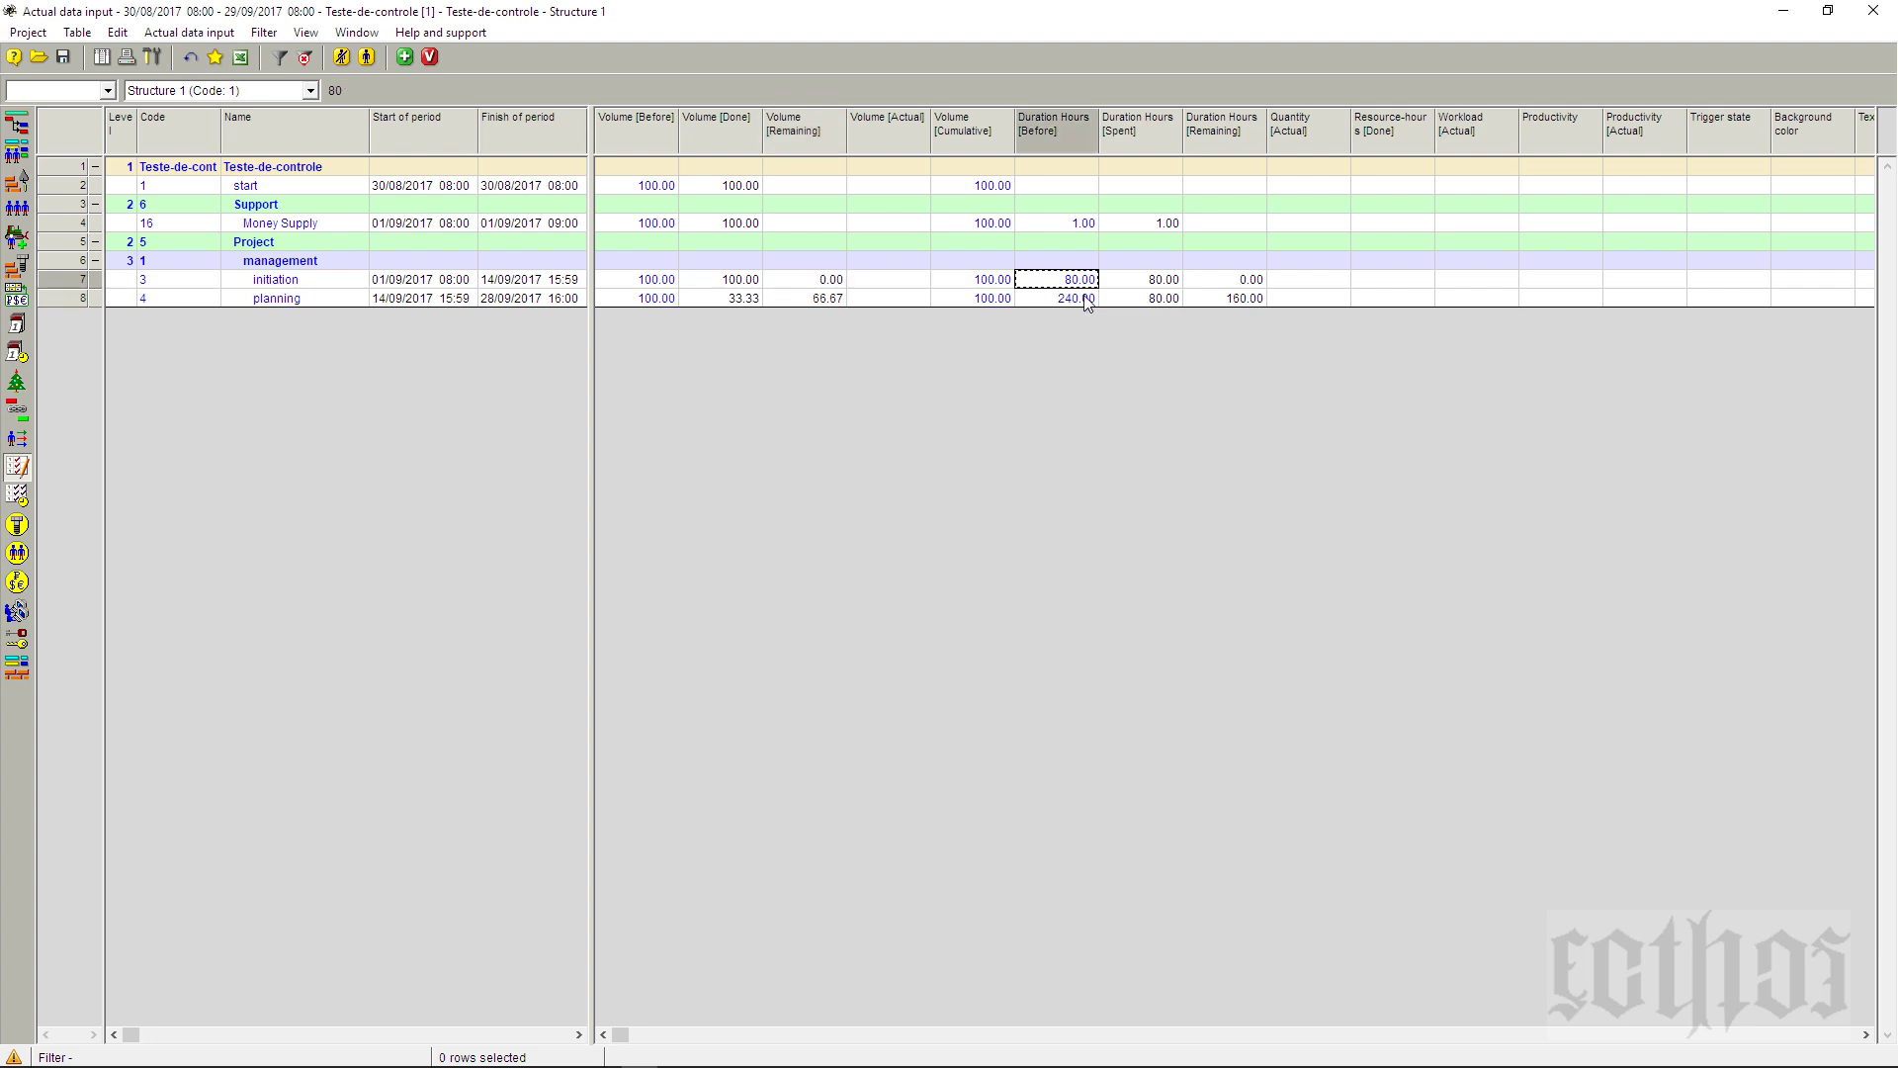
left_click(1133, 285)
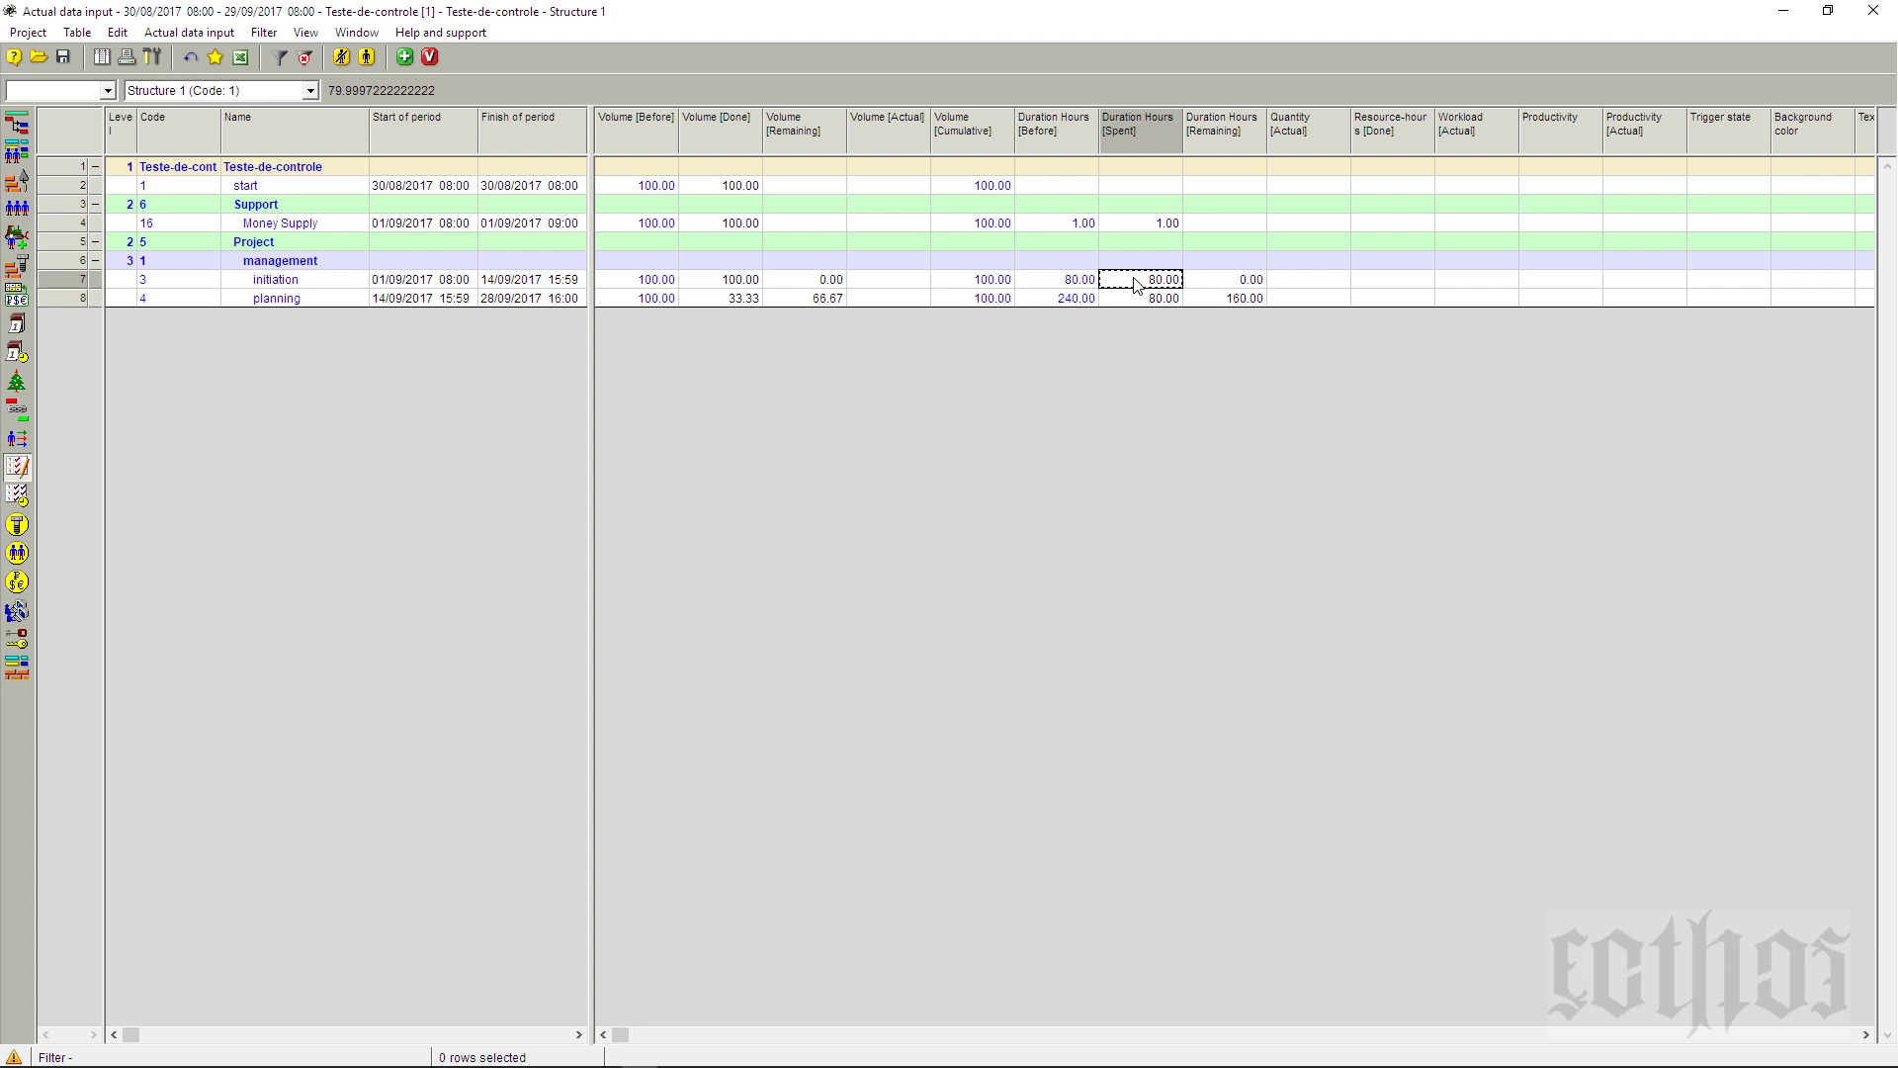
left_click(1207, 285)
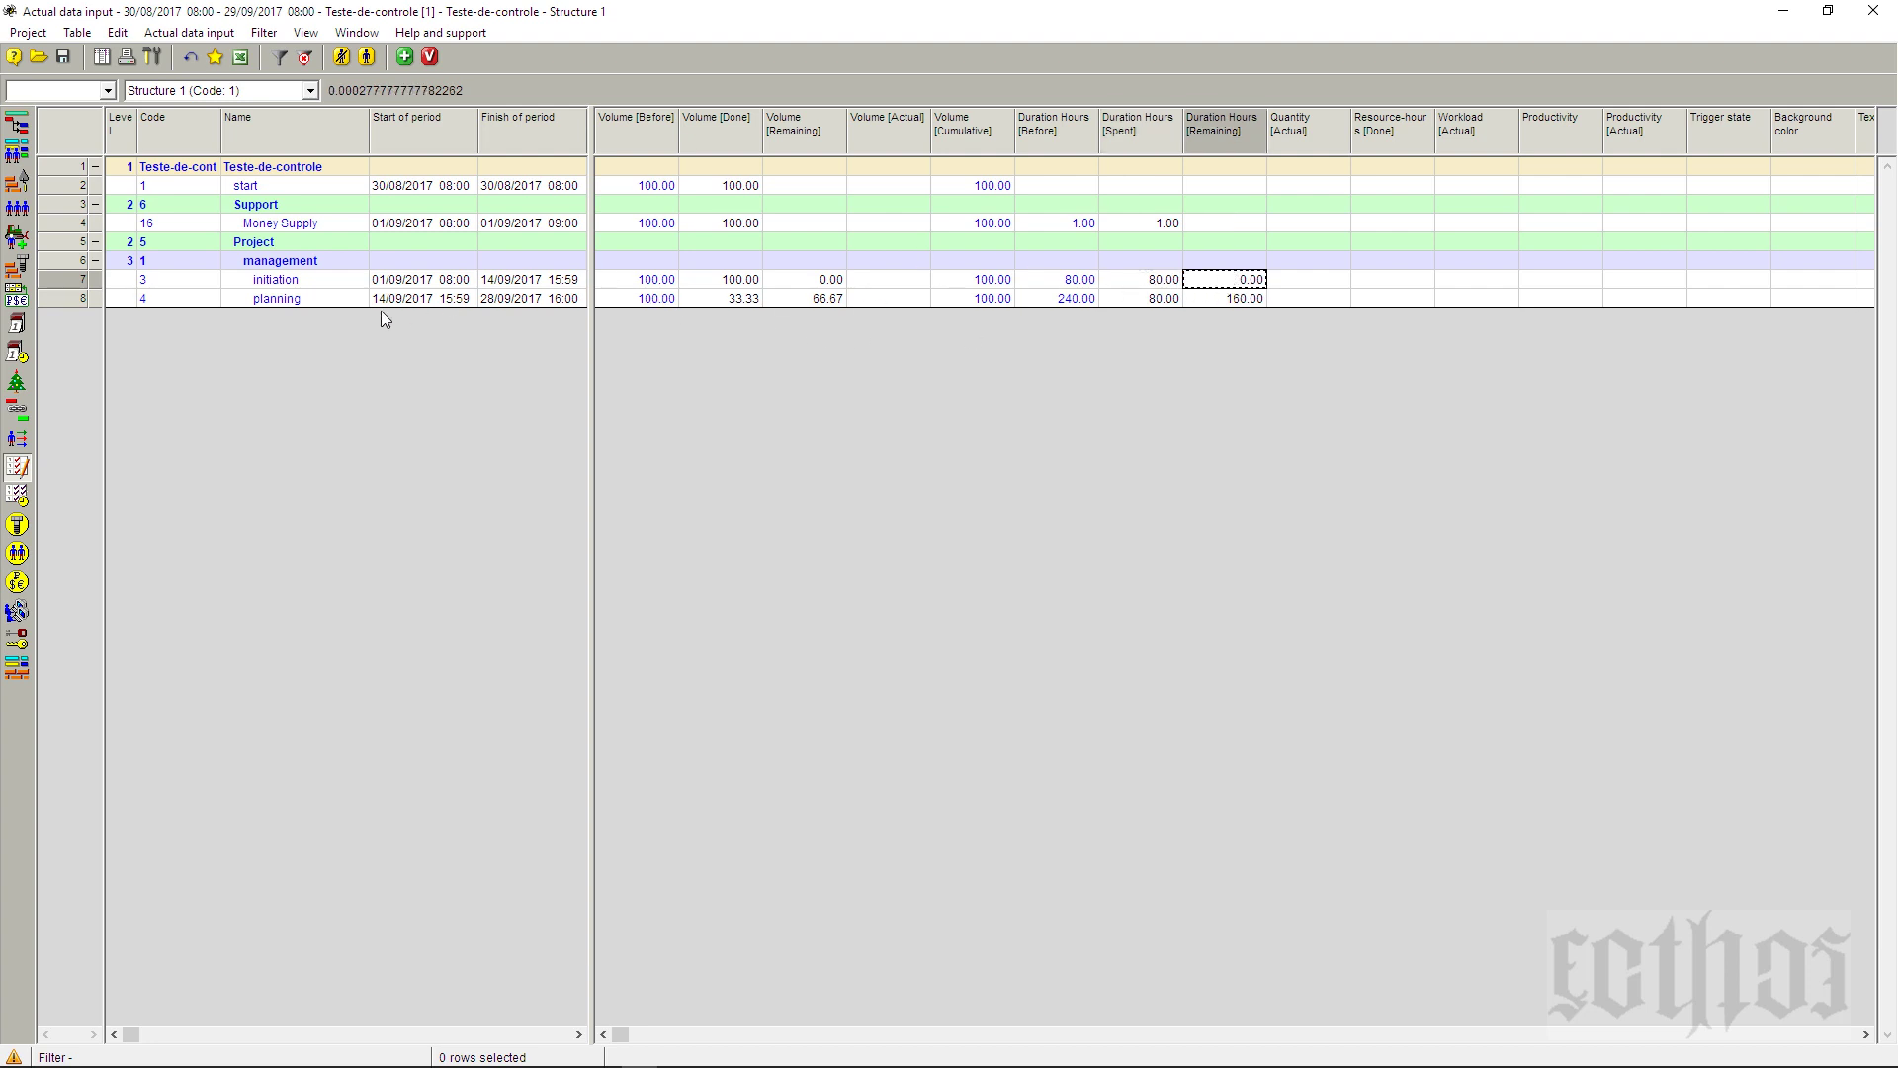
- Set the planning activity's start of period to 16/09/2017
left_click(324, 301)
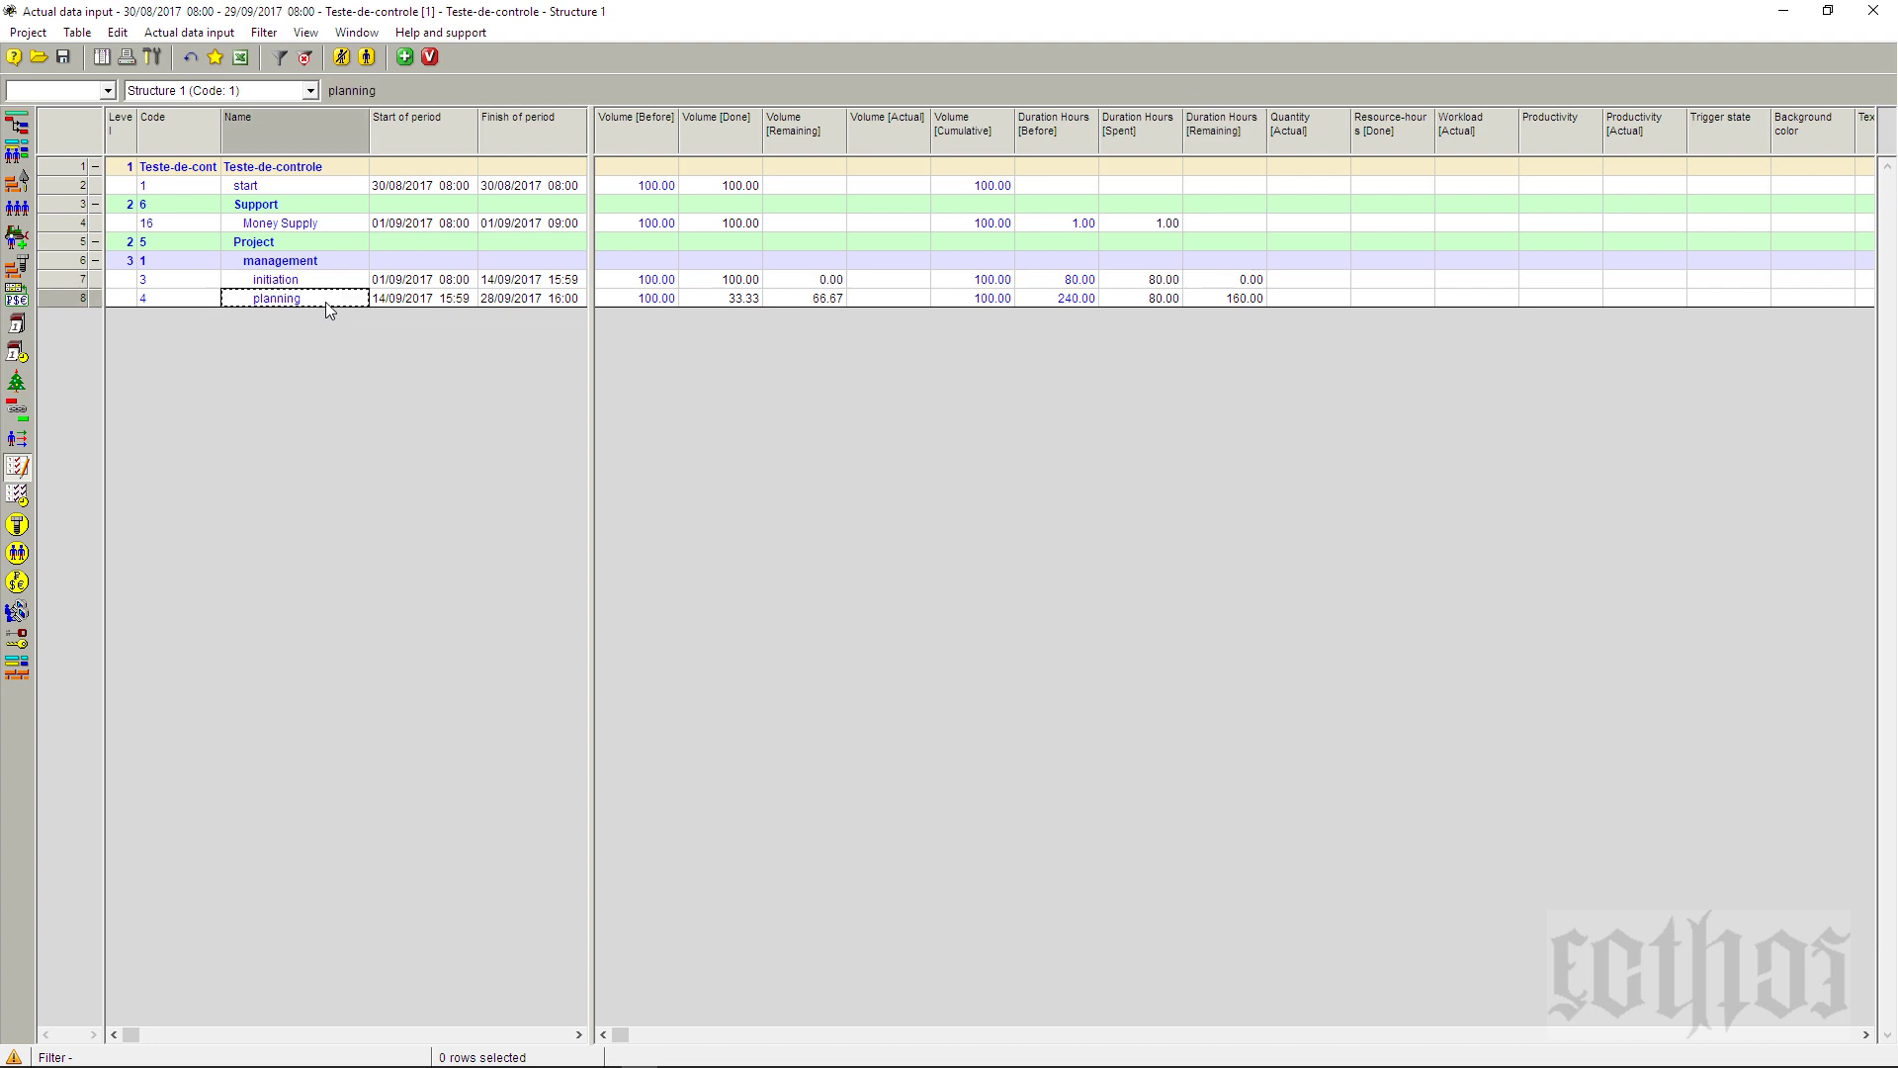
left_click(394, 301)
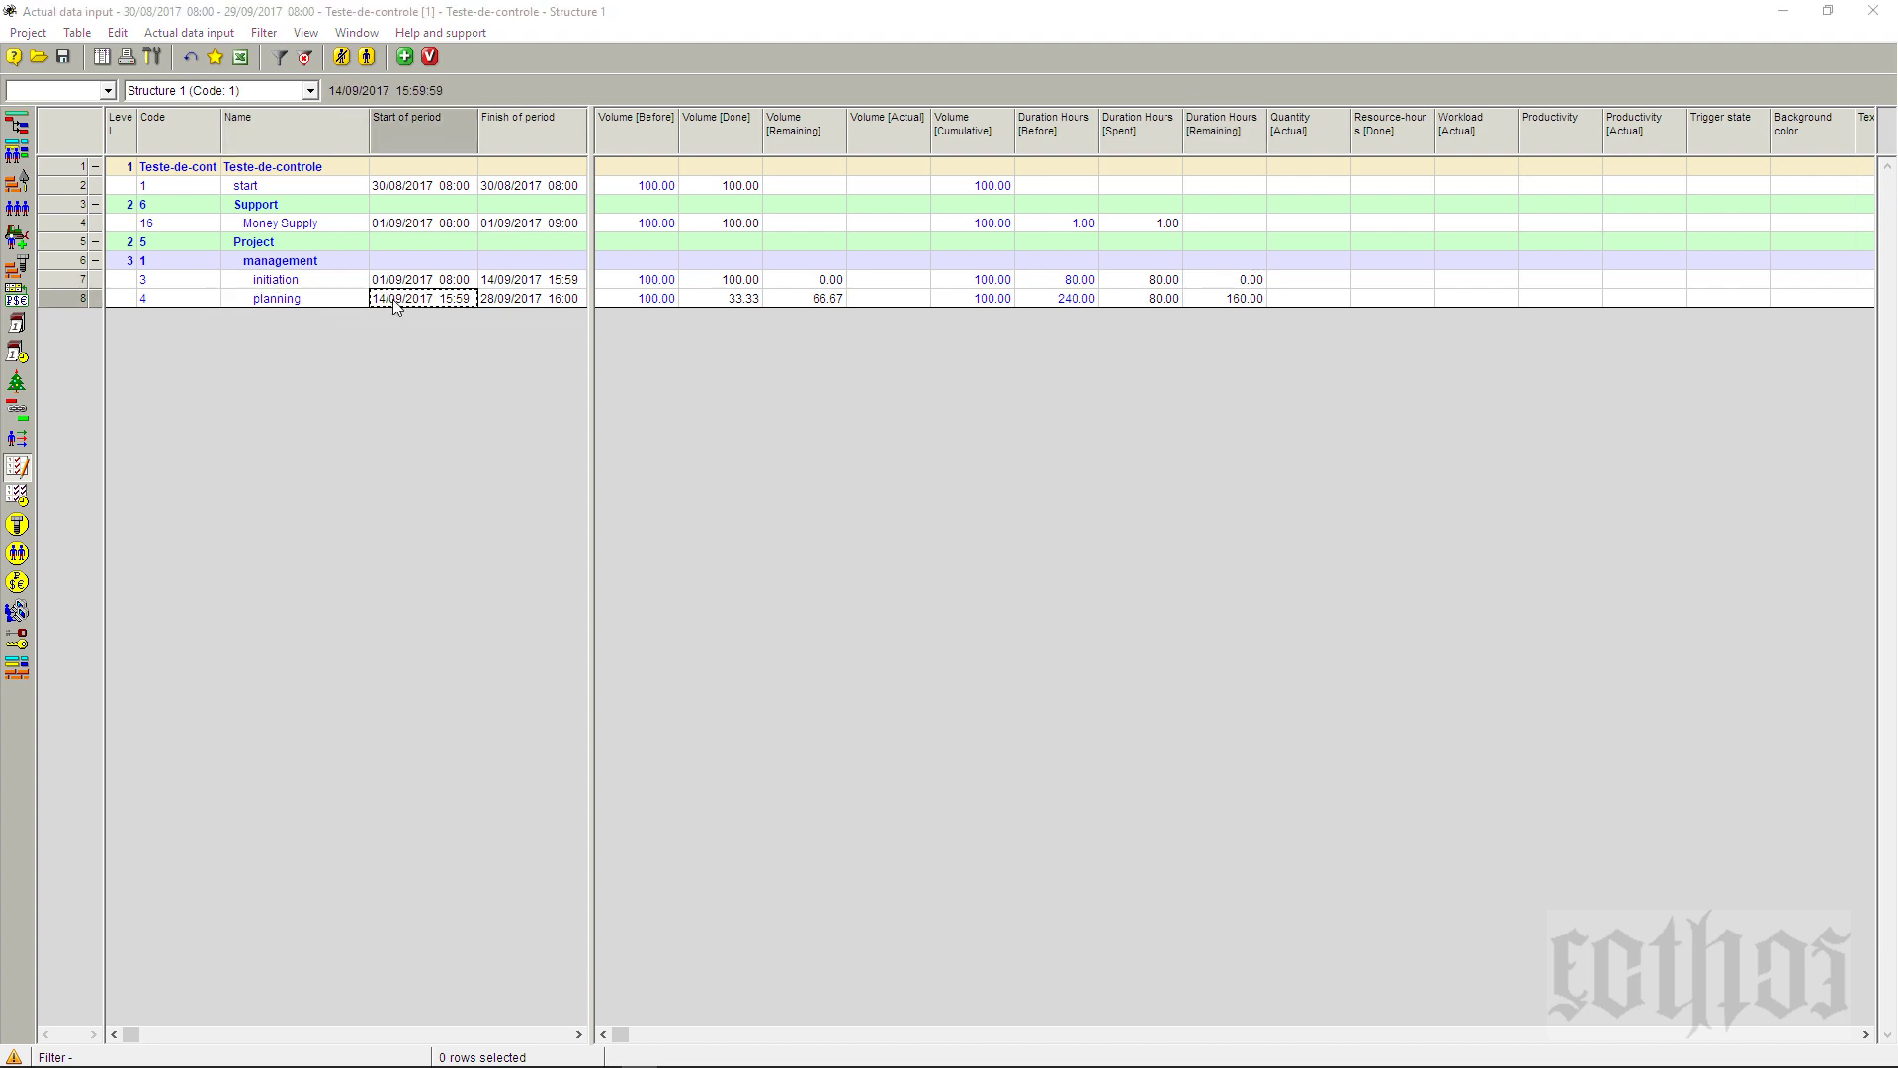
type("16/0")
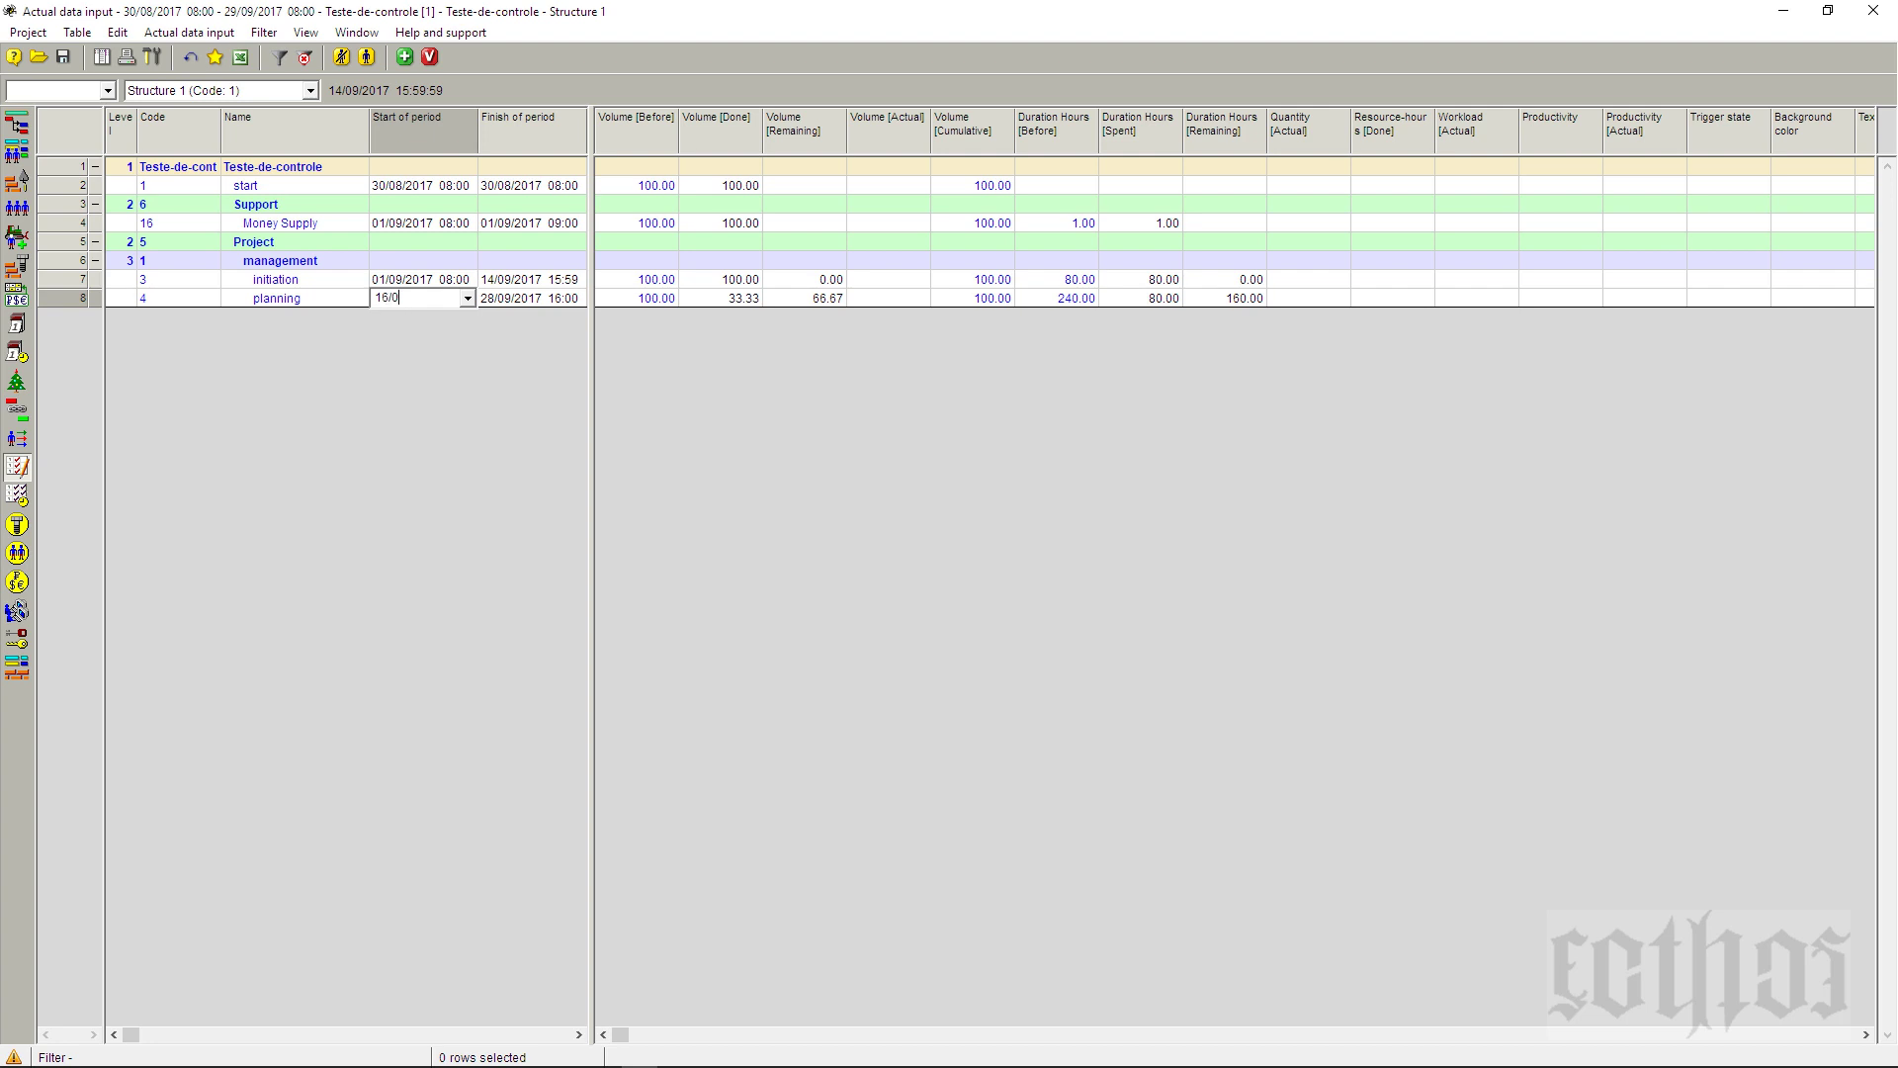
type("8")
key("BackSpace")
type("9/2017")
left_click(493, 306)
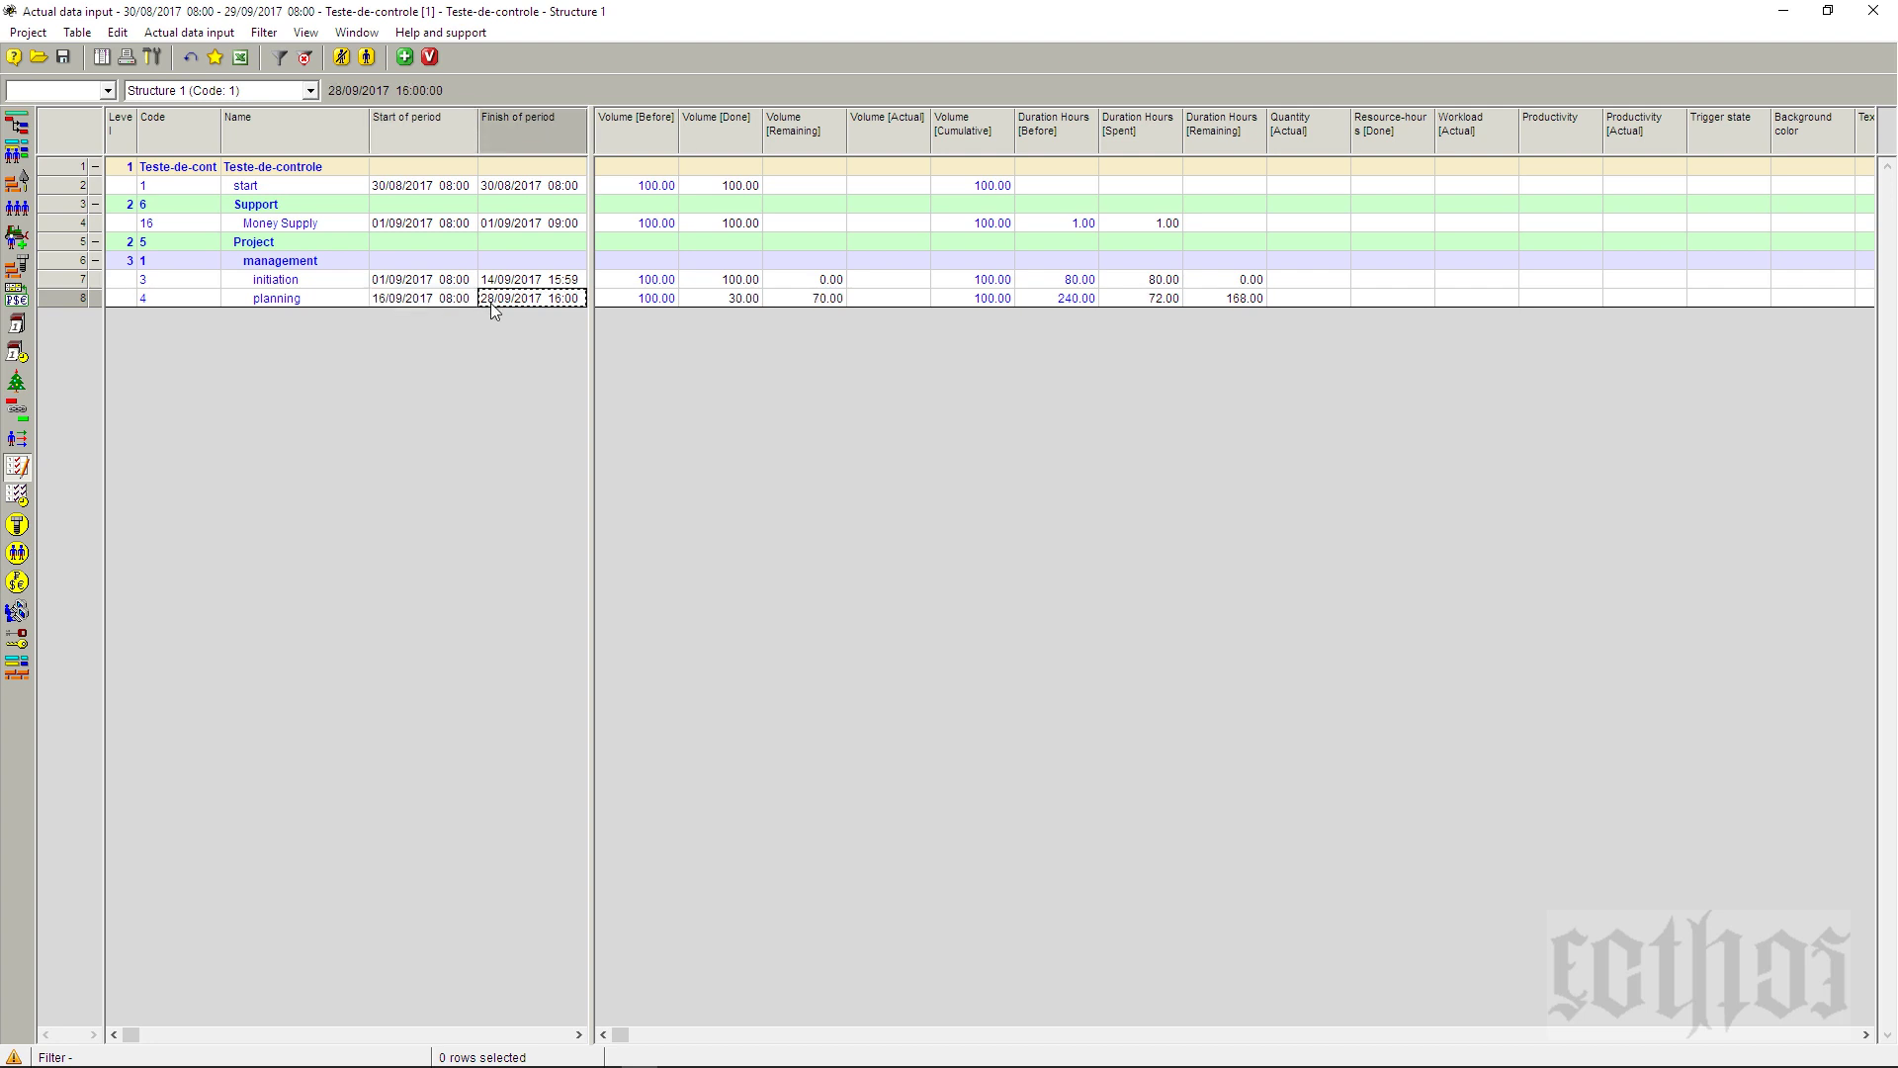
- Examine the planning activity's period dates and compare its done volume with its remaining volume
left_click(420, 306)
left_click(505, 302)
left_click(728, 305)
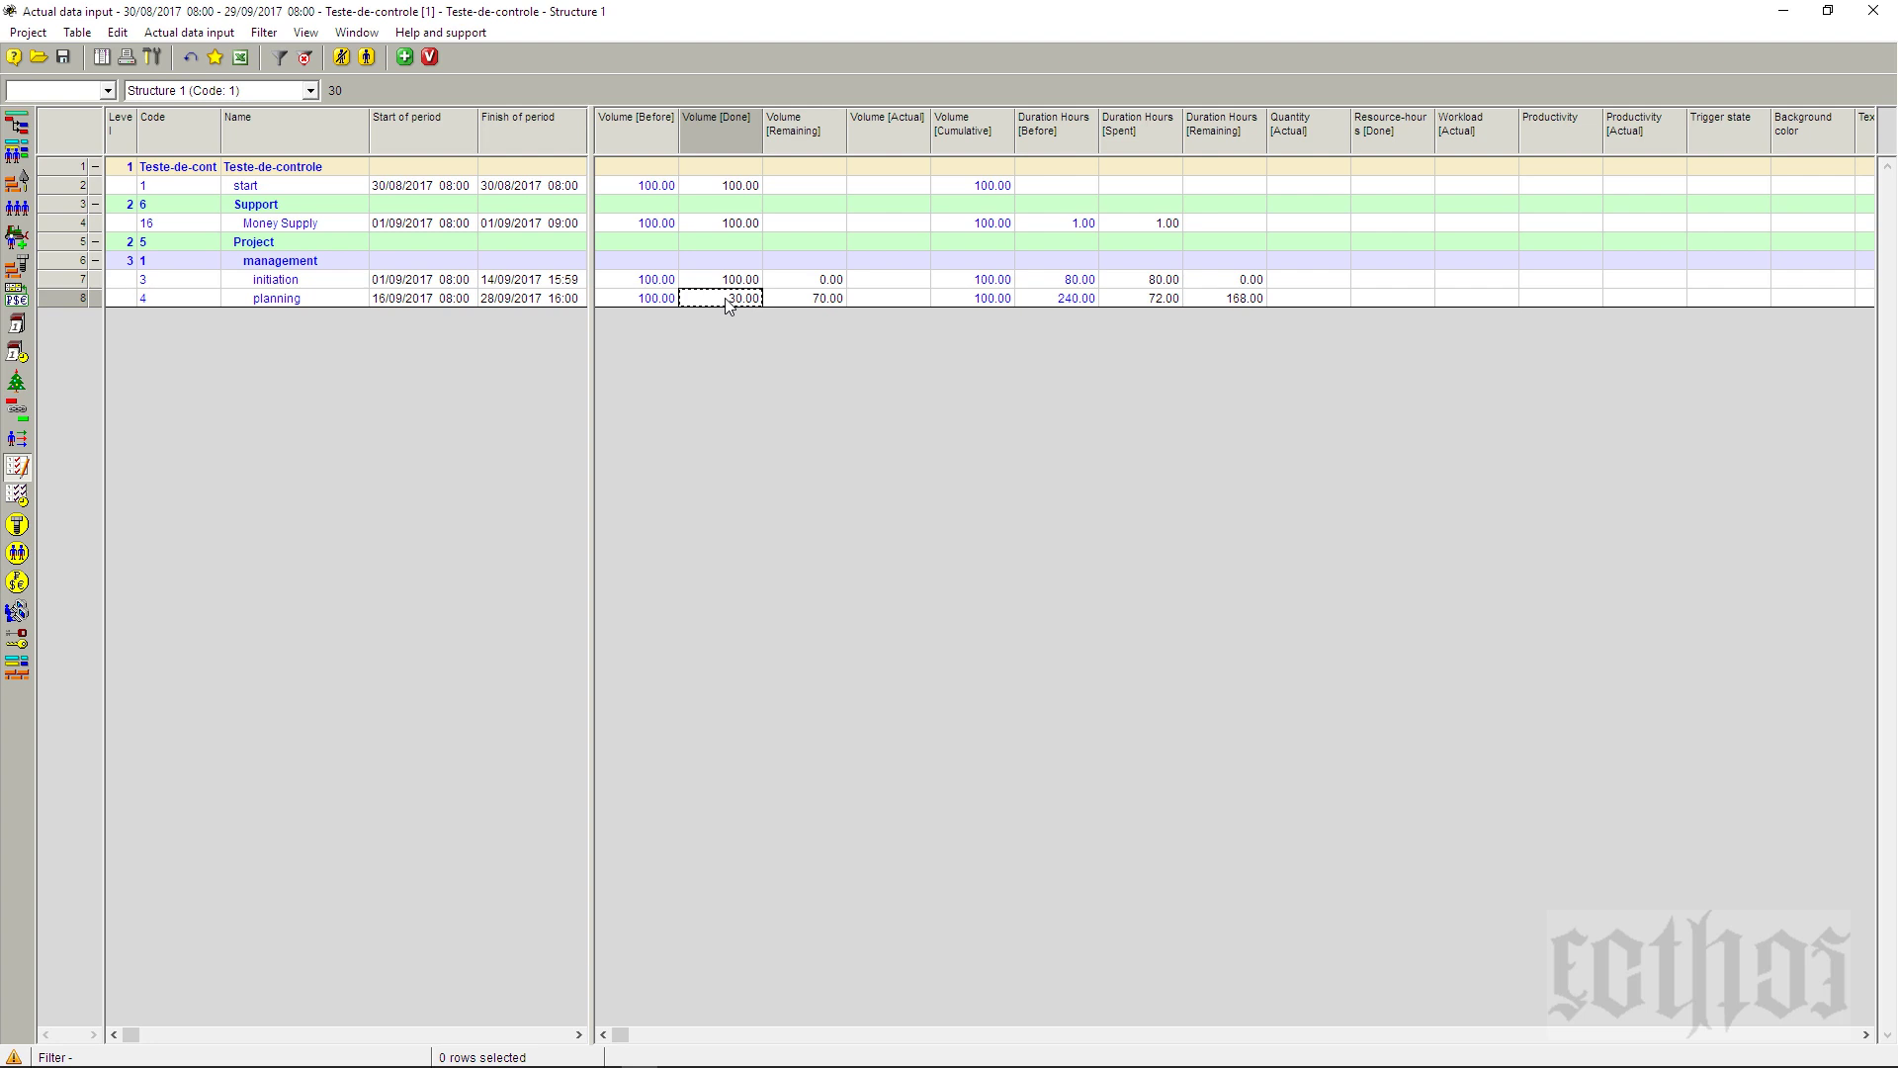
left_click(798, 299)
left_click(730, 302)
left_click(824, 306)
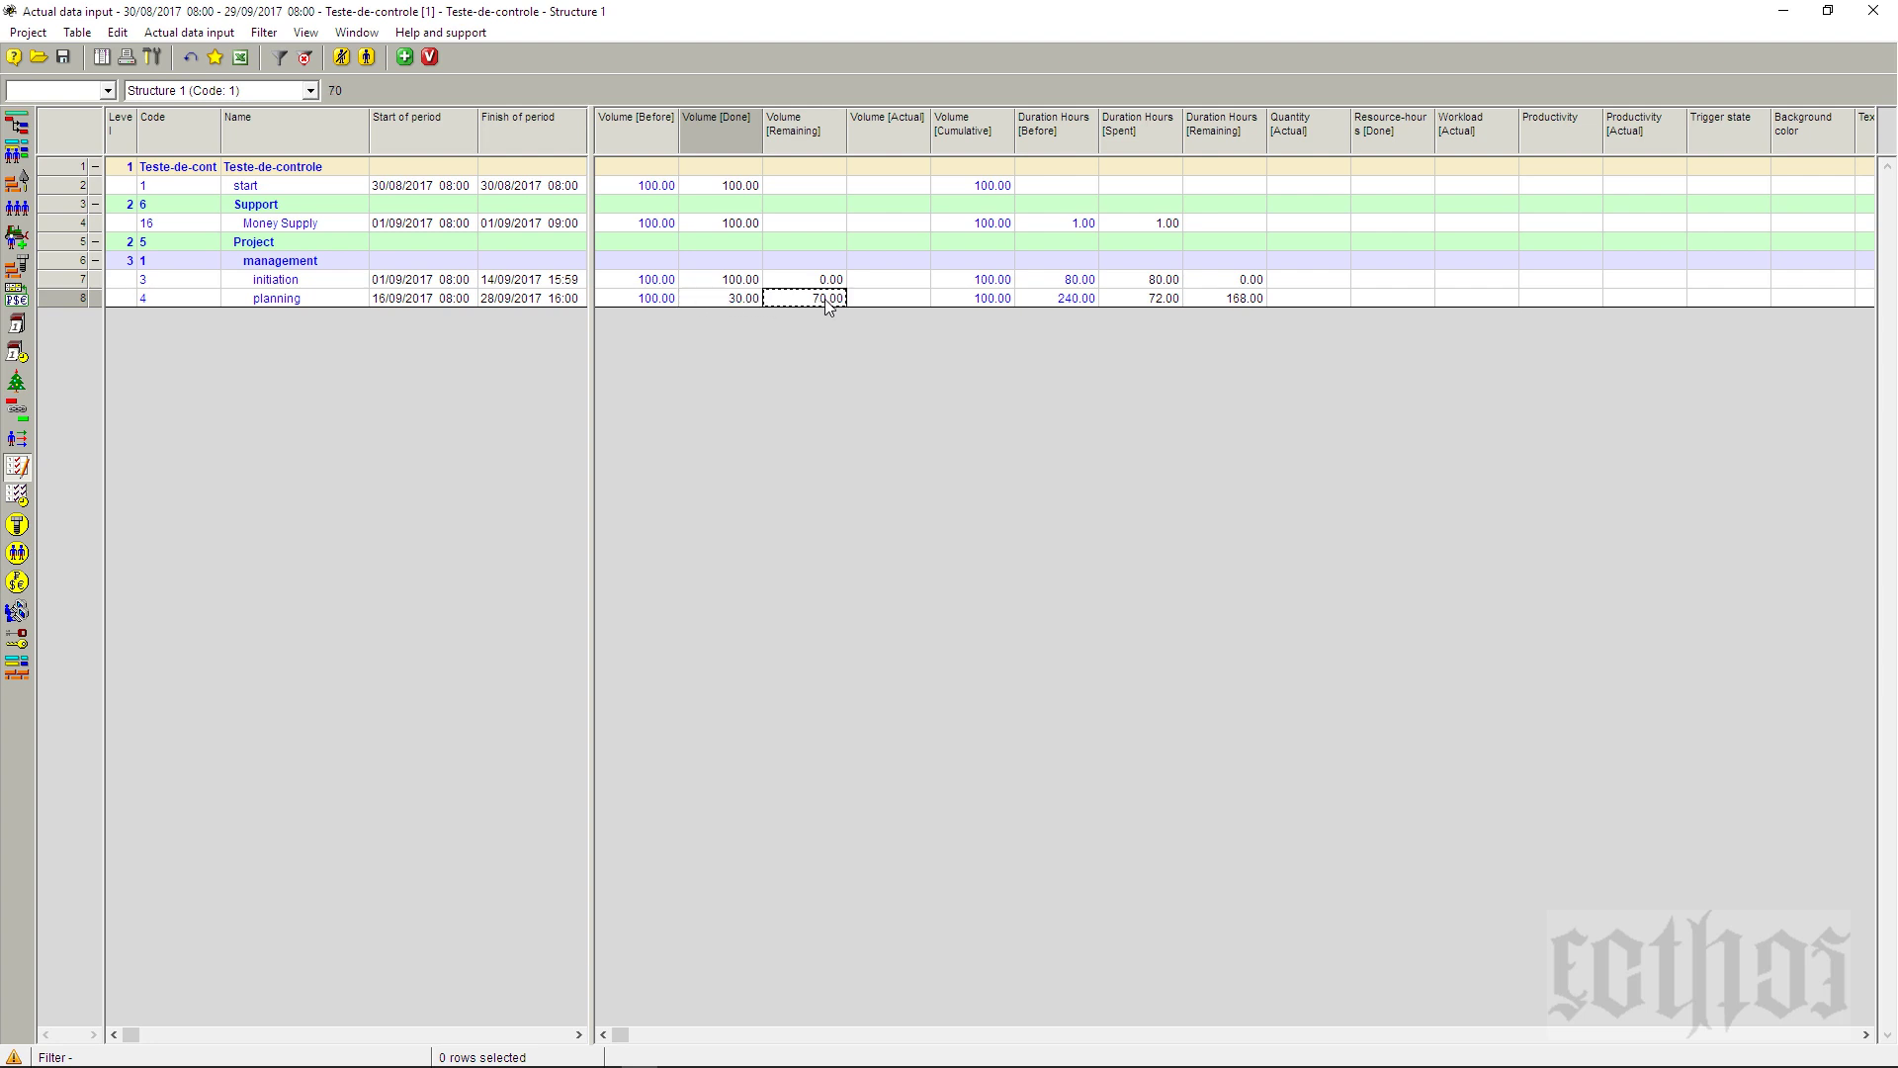
left_click(744, 302)
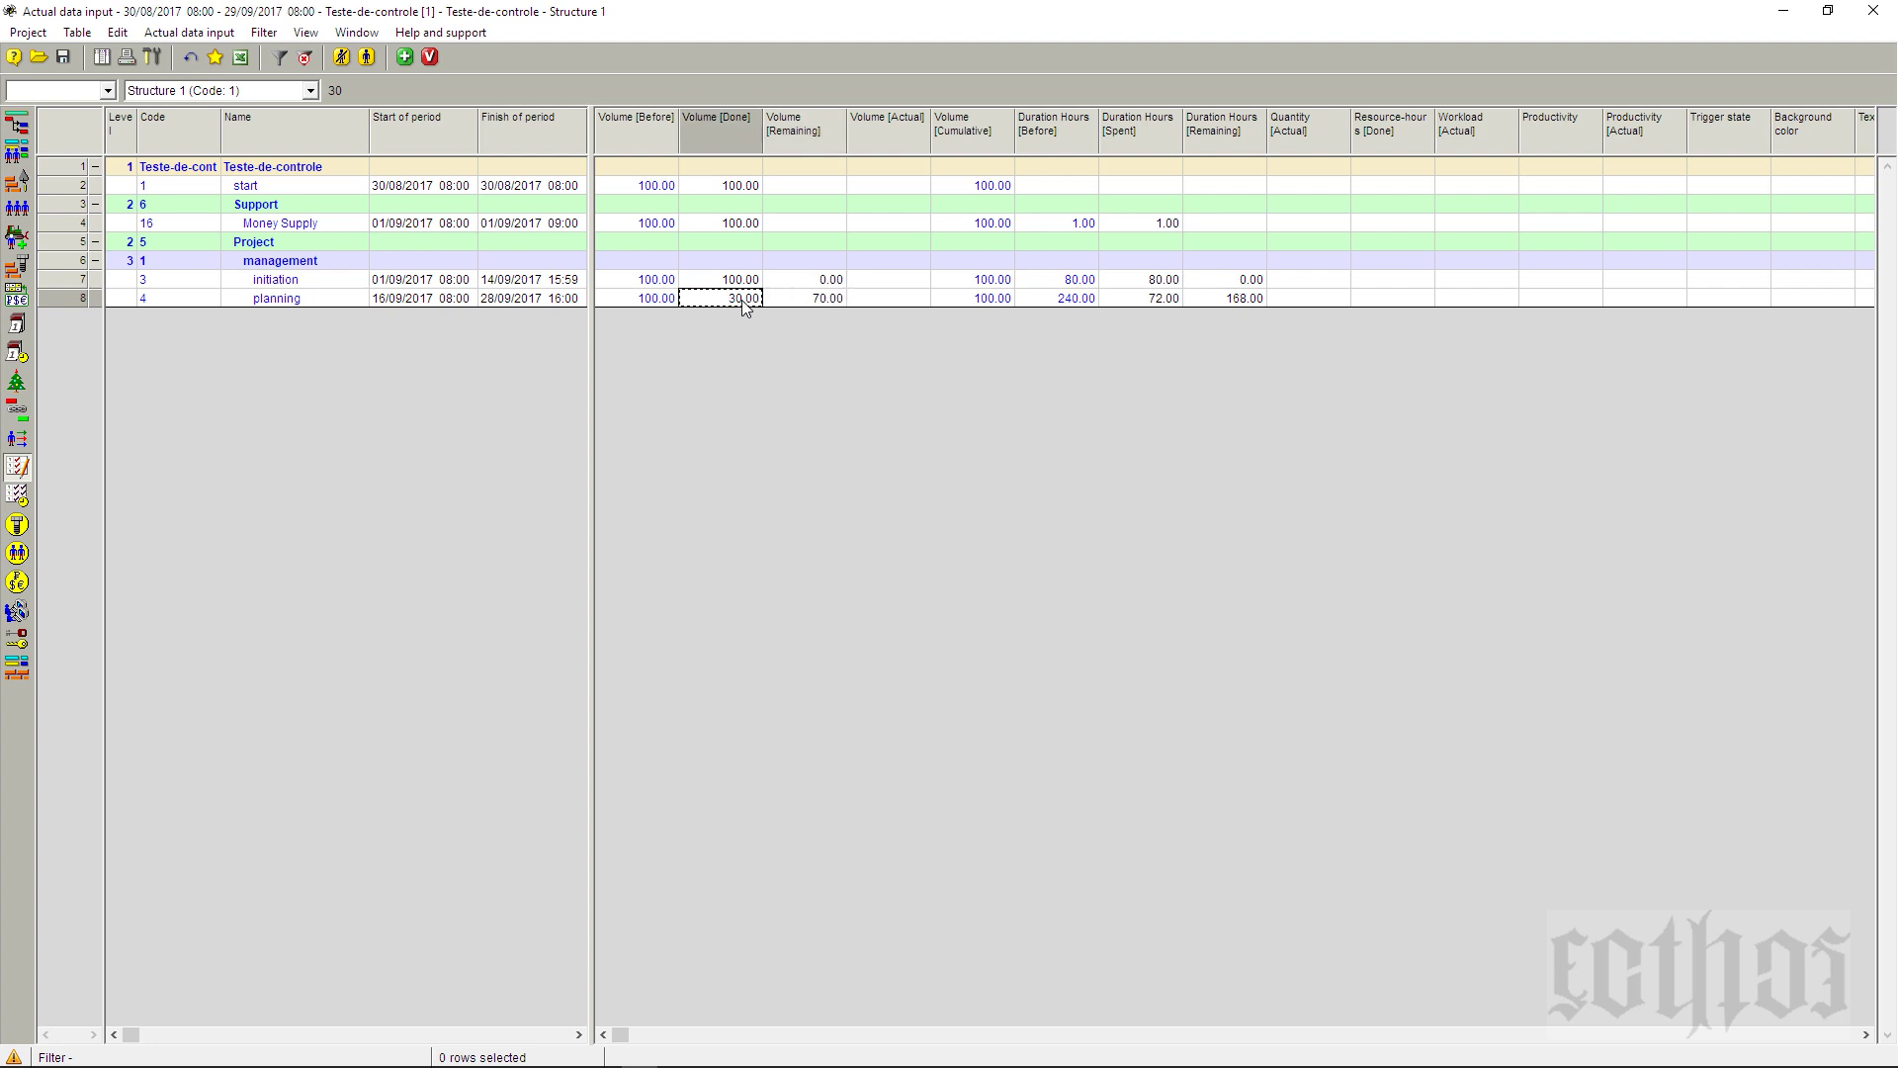
left_click(799, 300)
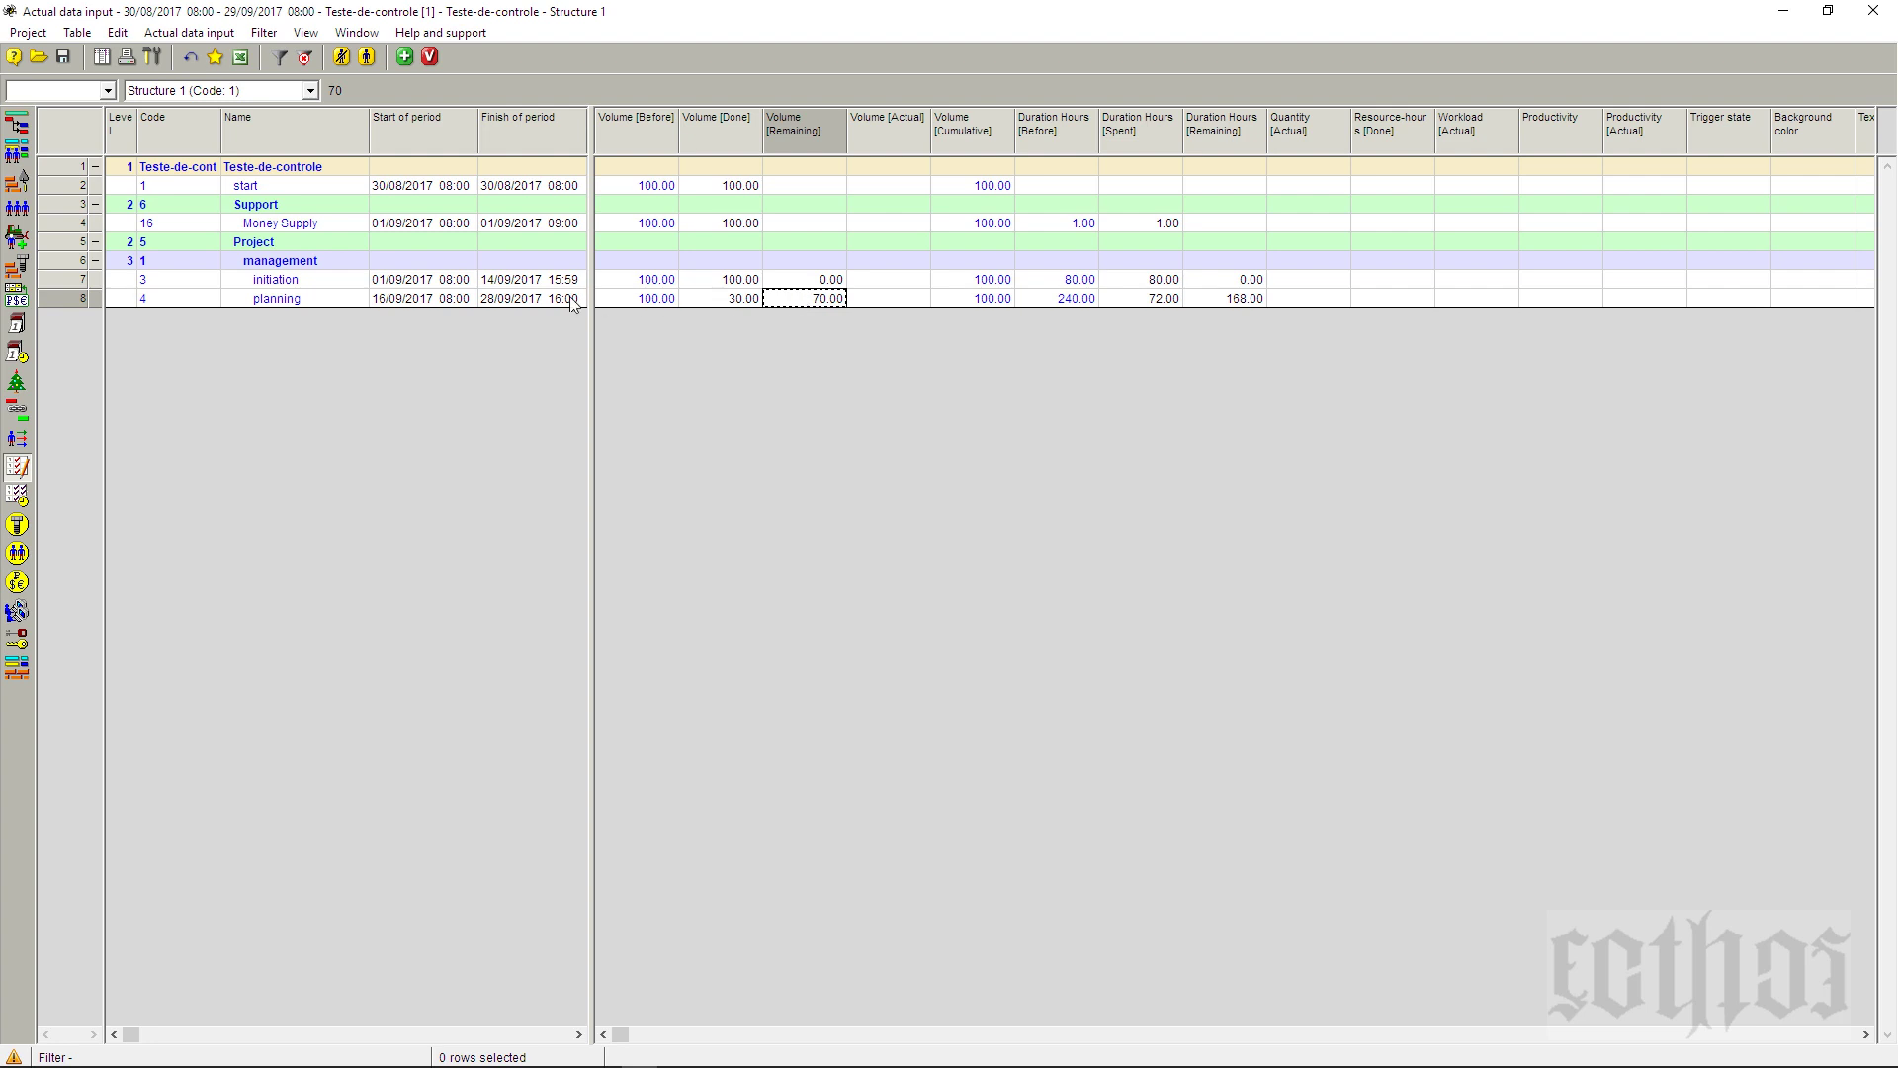
- Set the planning activity's Volume [Done] to 28 and check its spent and remaining duration hours
left_click(724, 302)
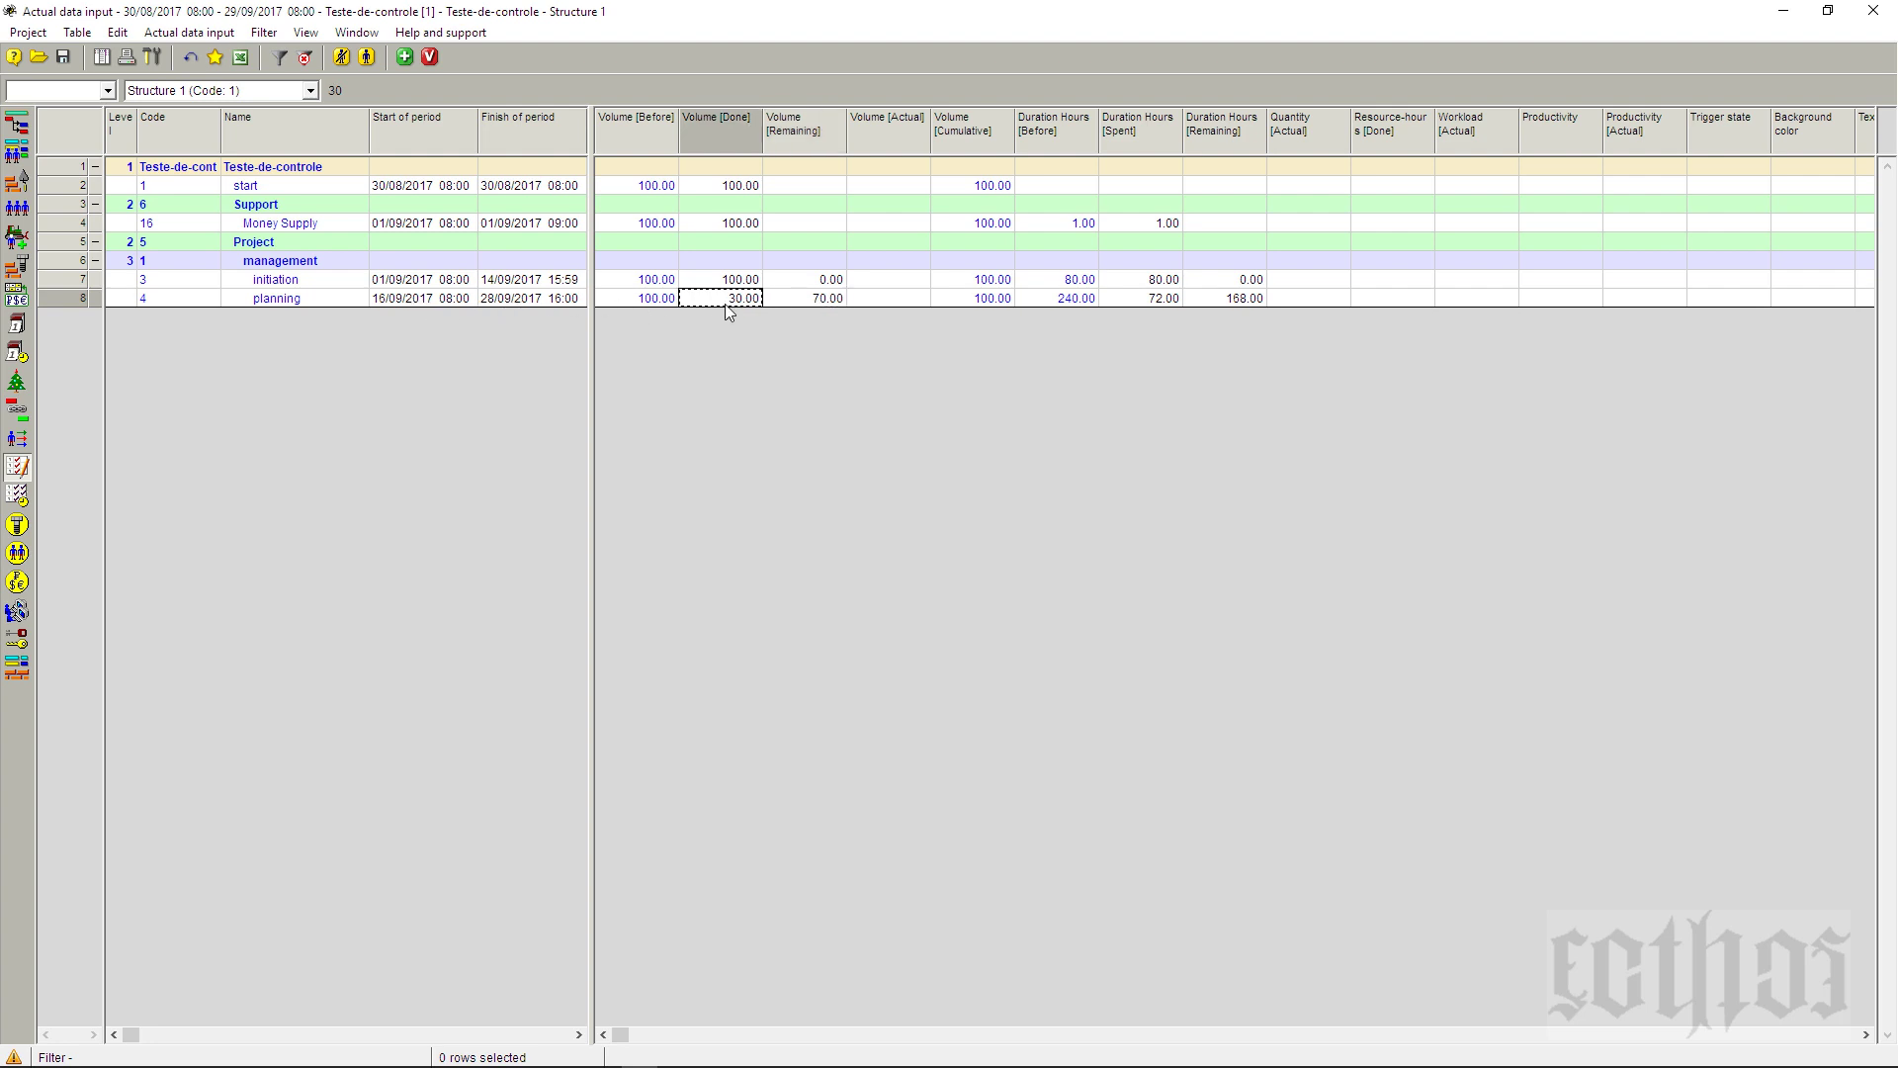
type("28")
left_click(918, 296)
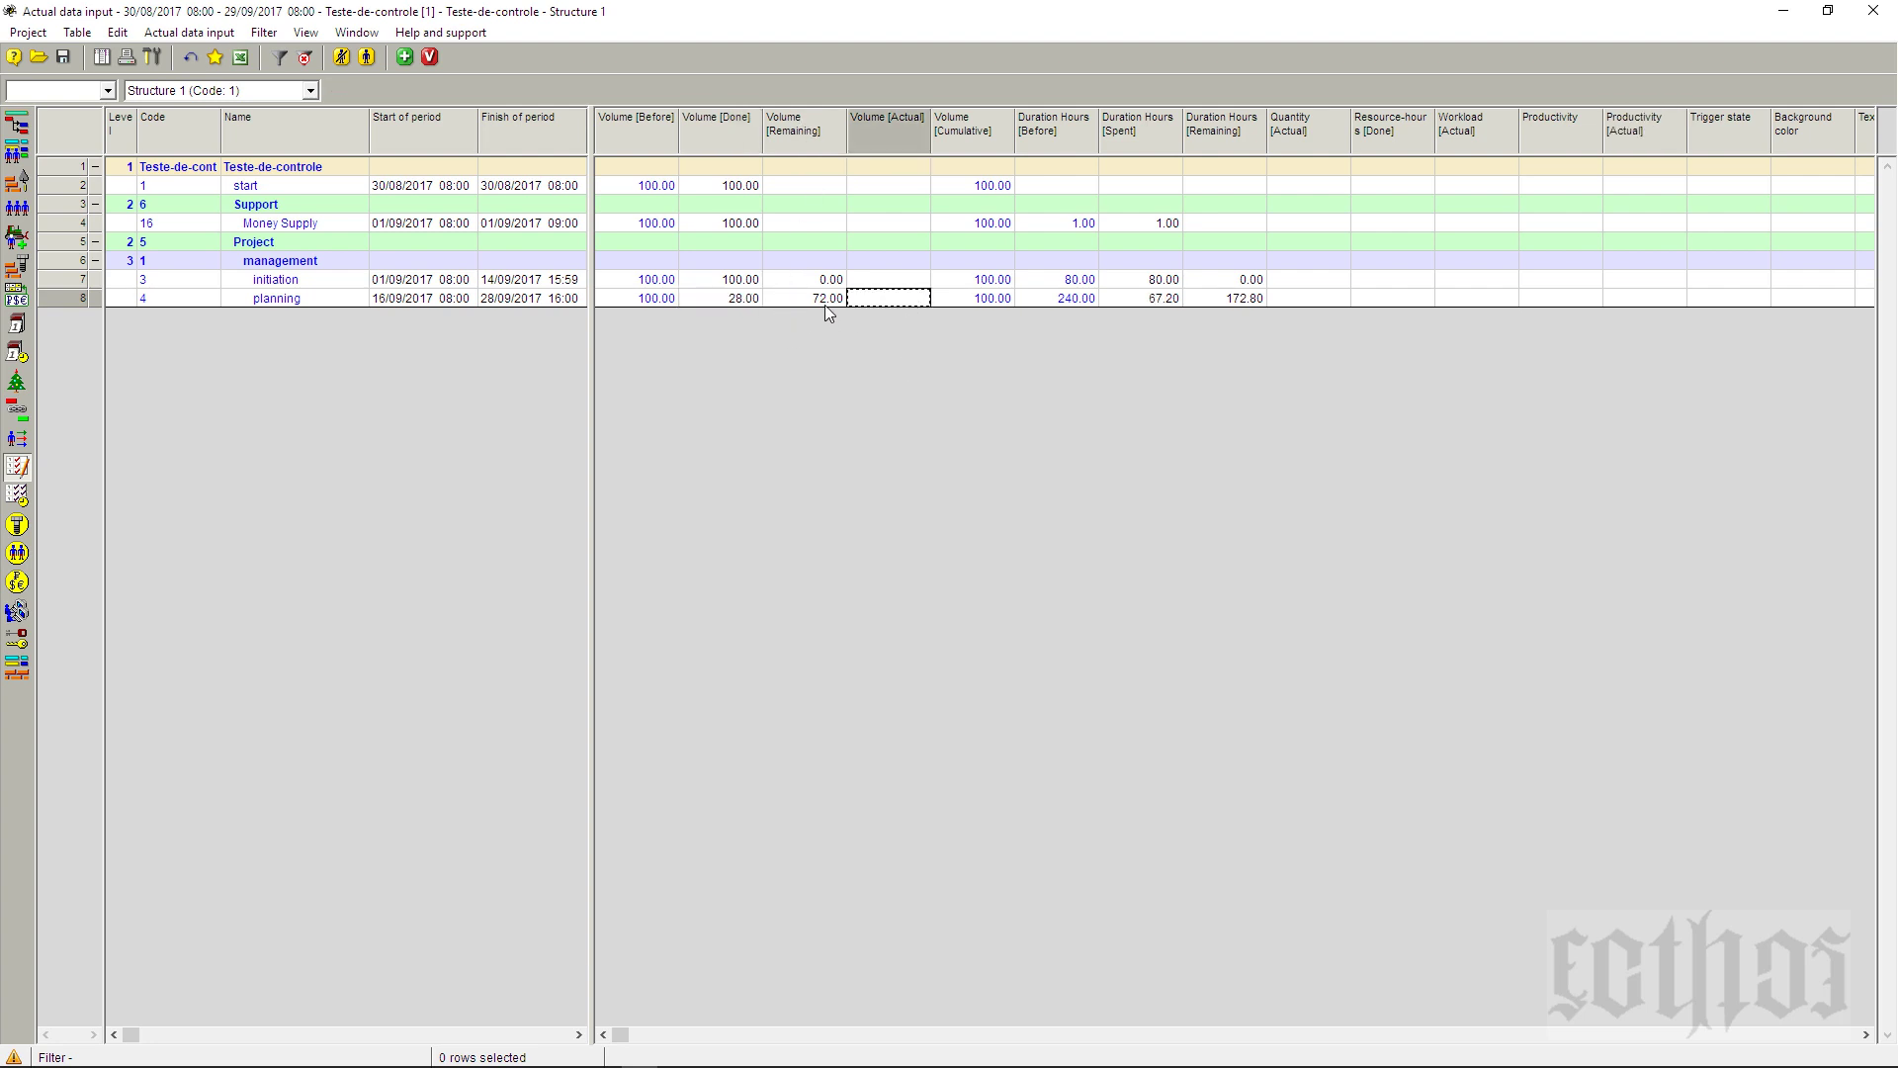
left_click(1159, 300)
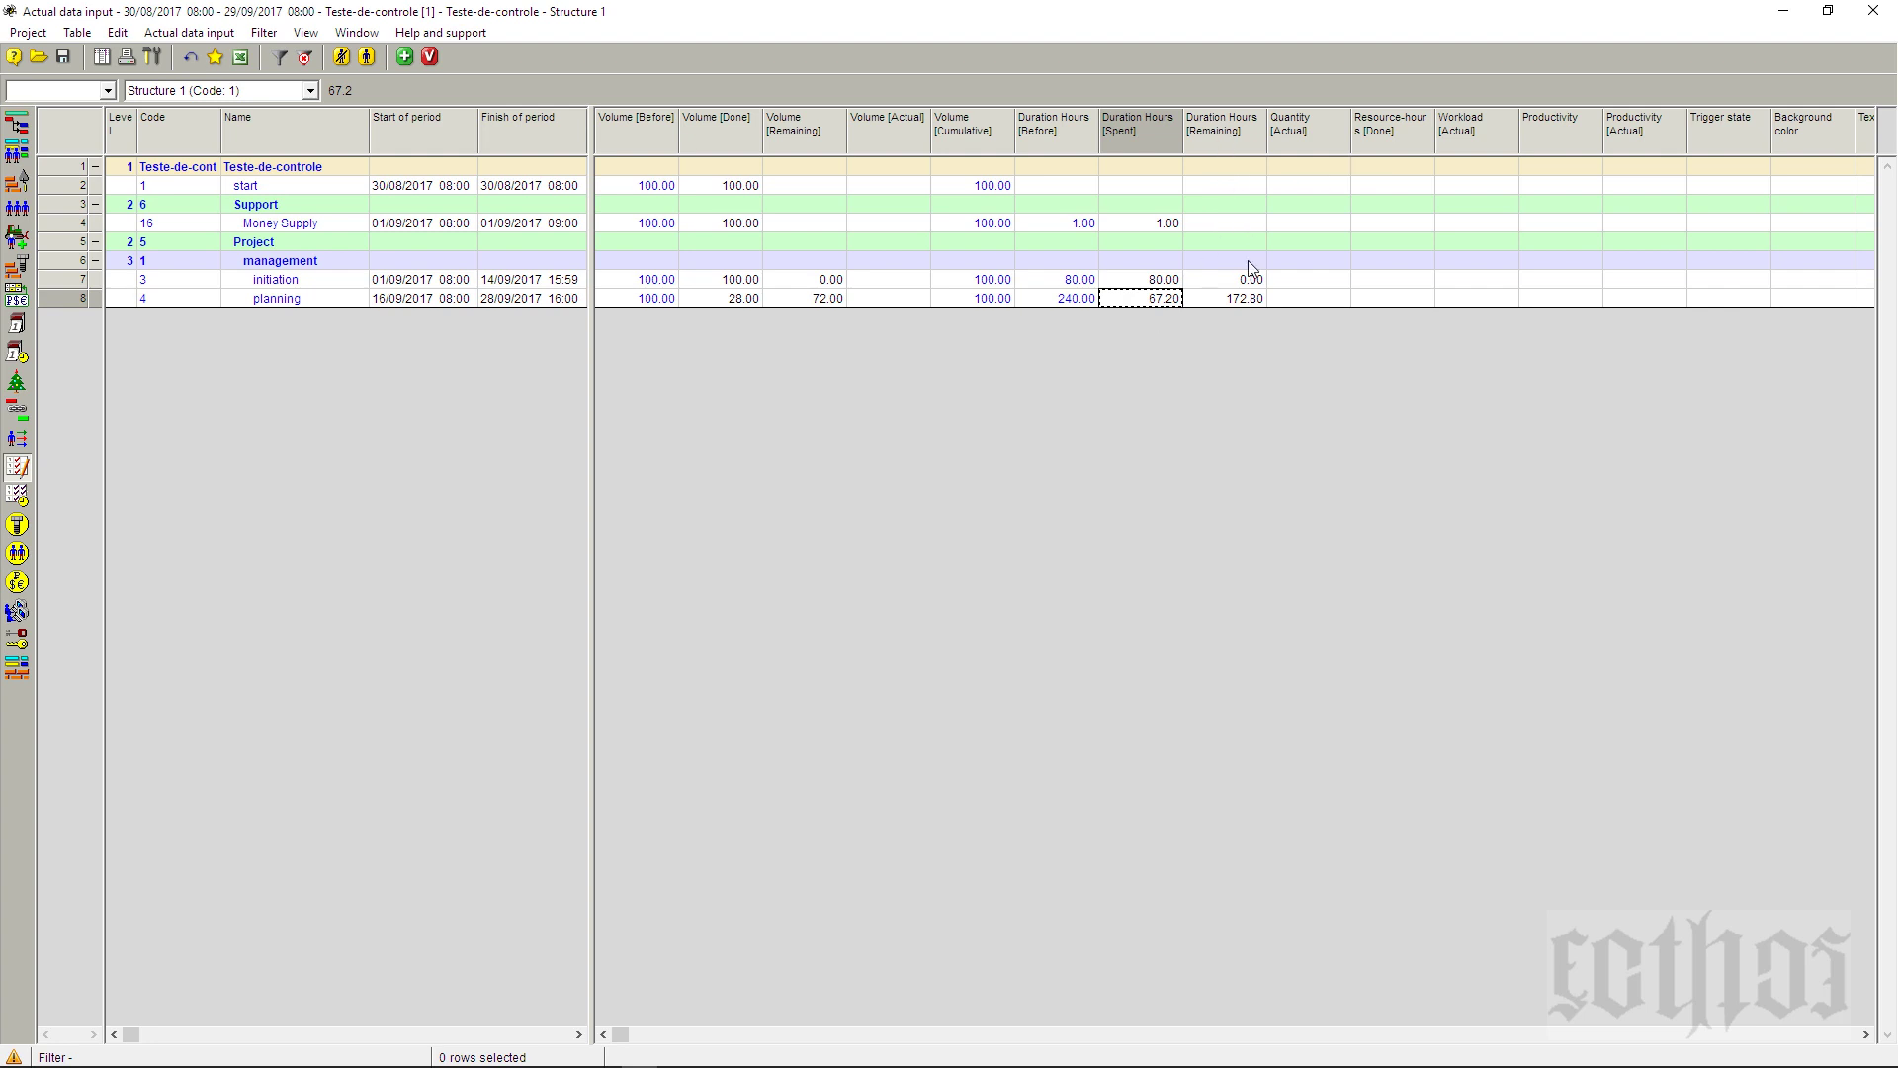
left_click(1246, 301)
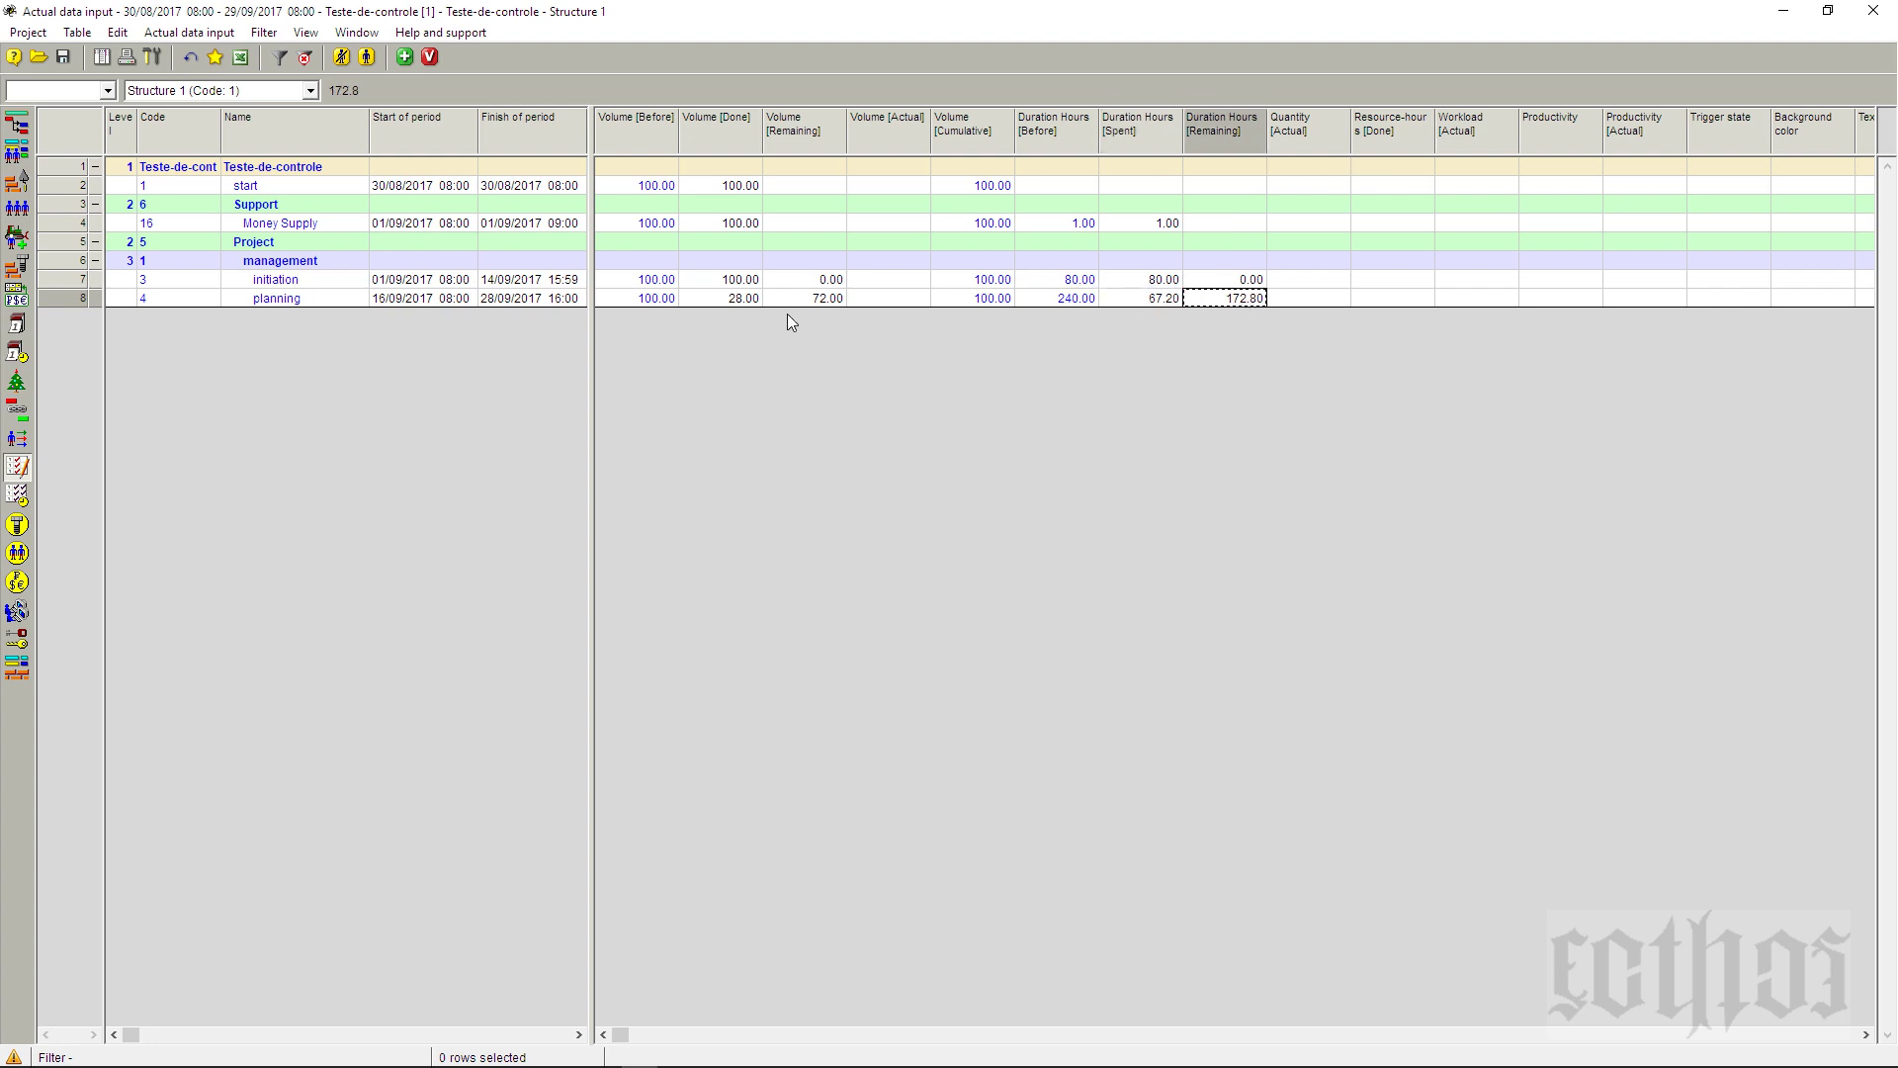
left_click(733, 299)
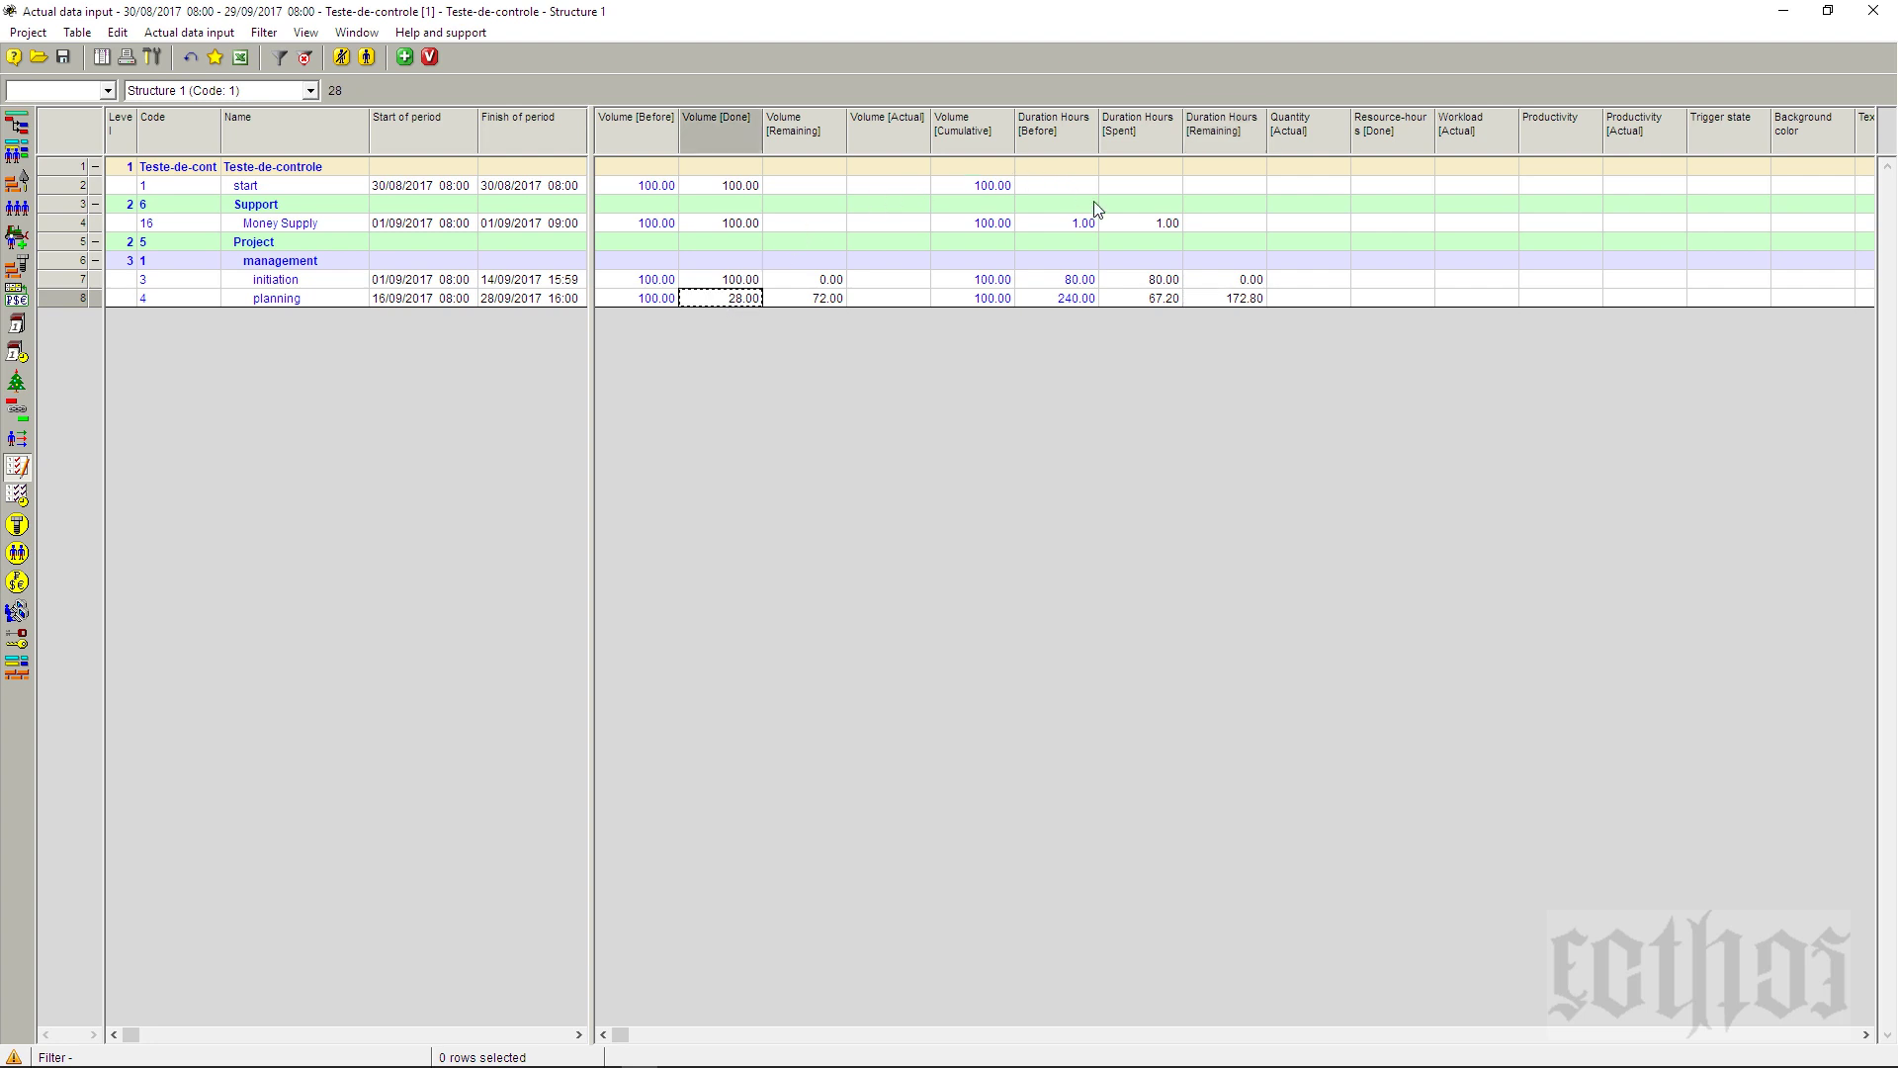
left_click(1154, 295)
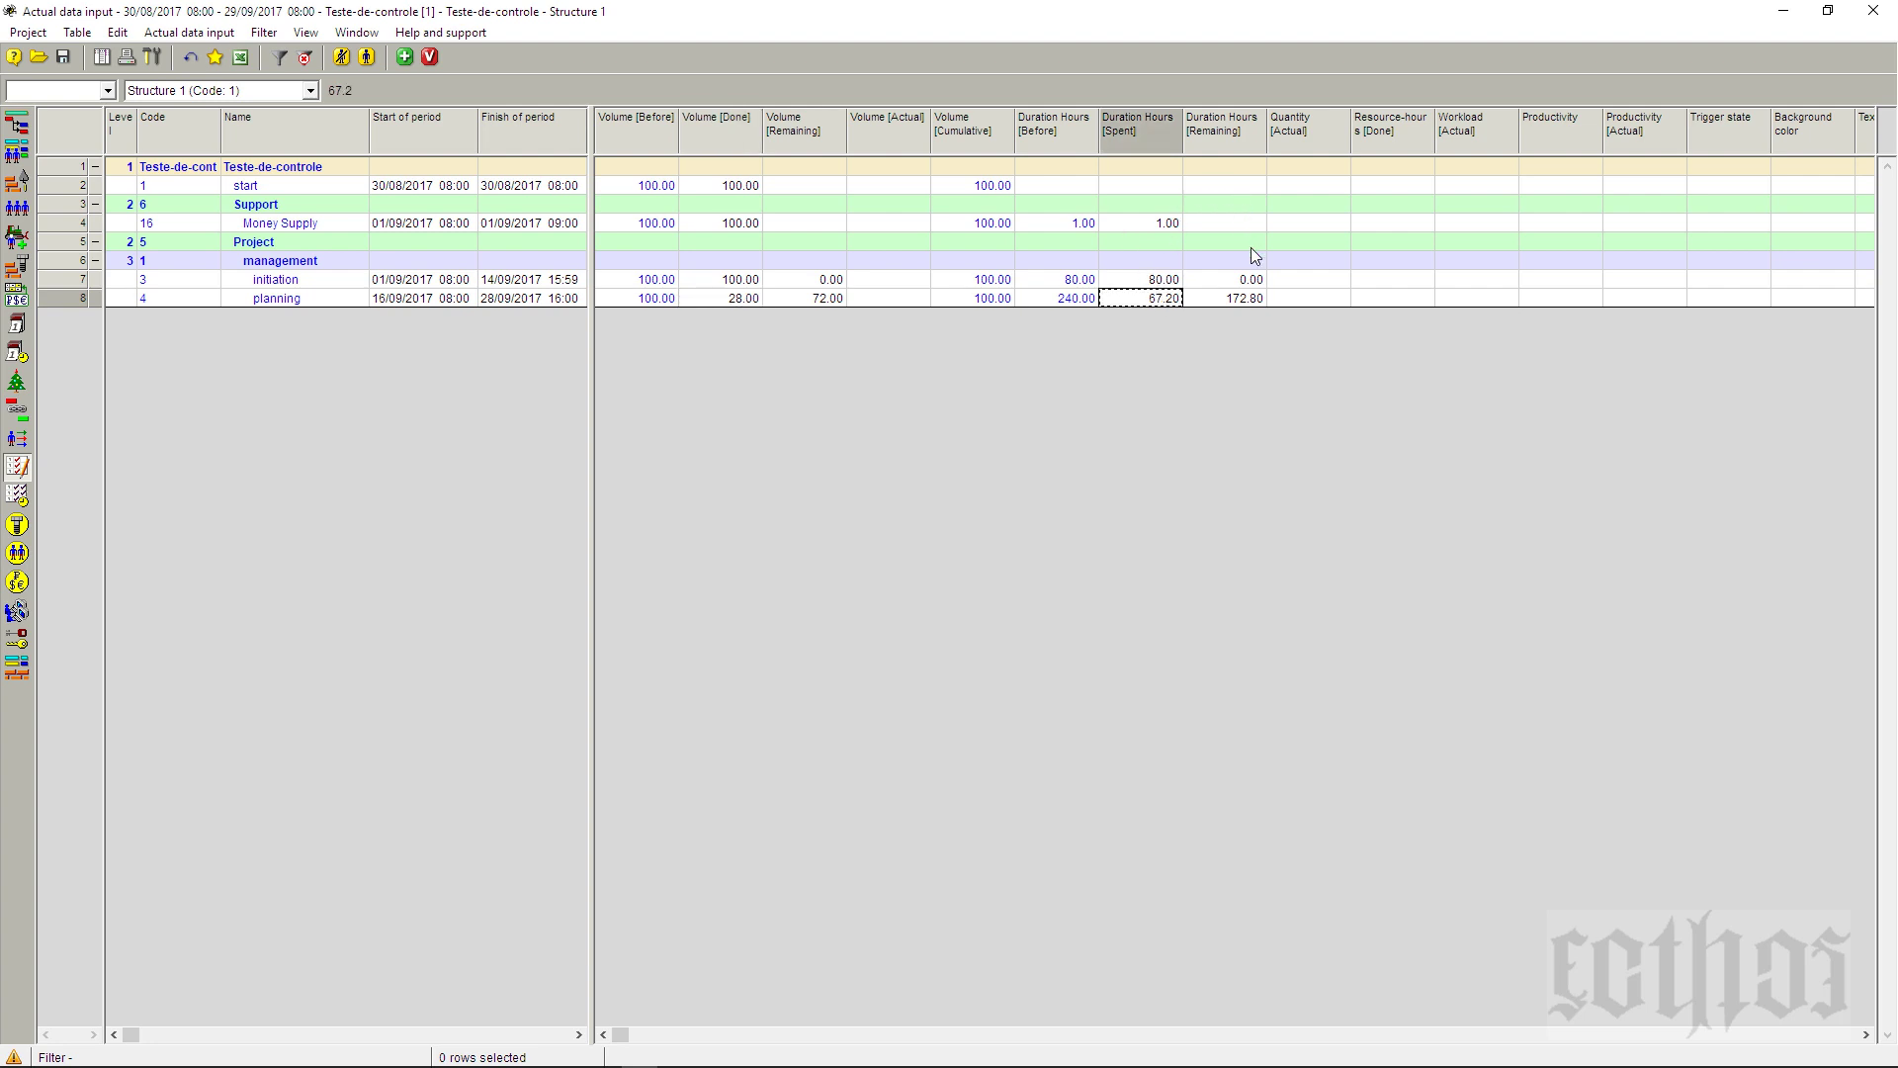
- Set the planning activity's Duration Hours [Remaining] to 184
left_click(1254, 300)
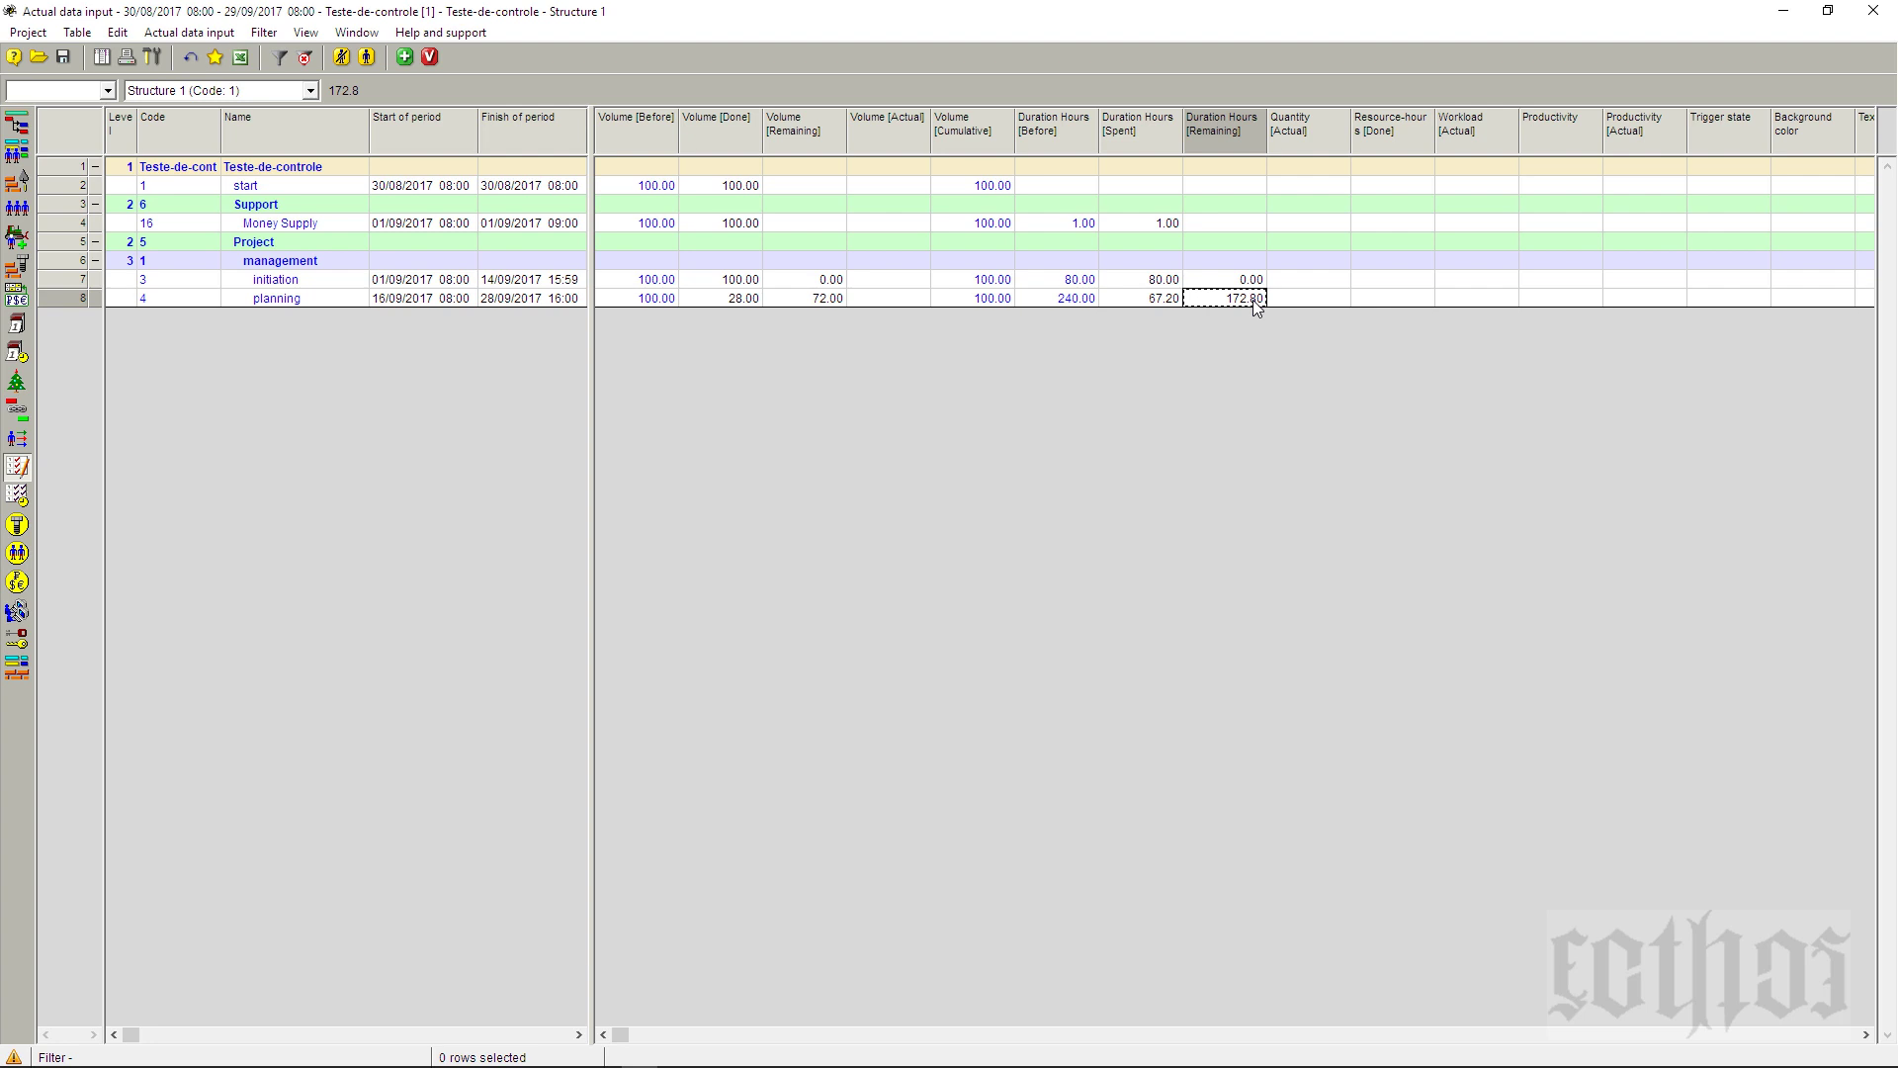
type("1840")
left_click(1292, 299)
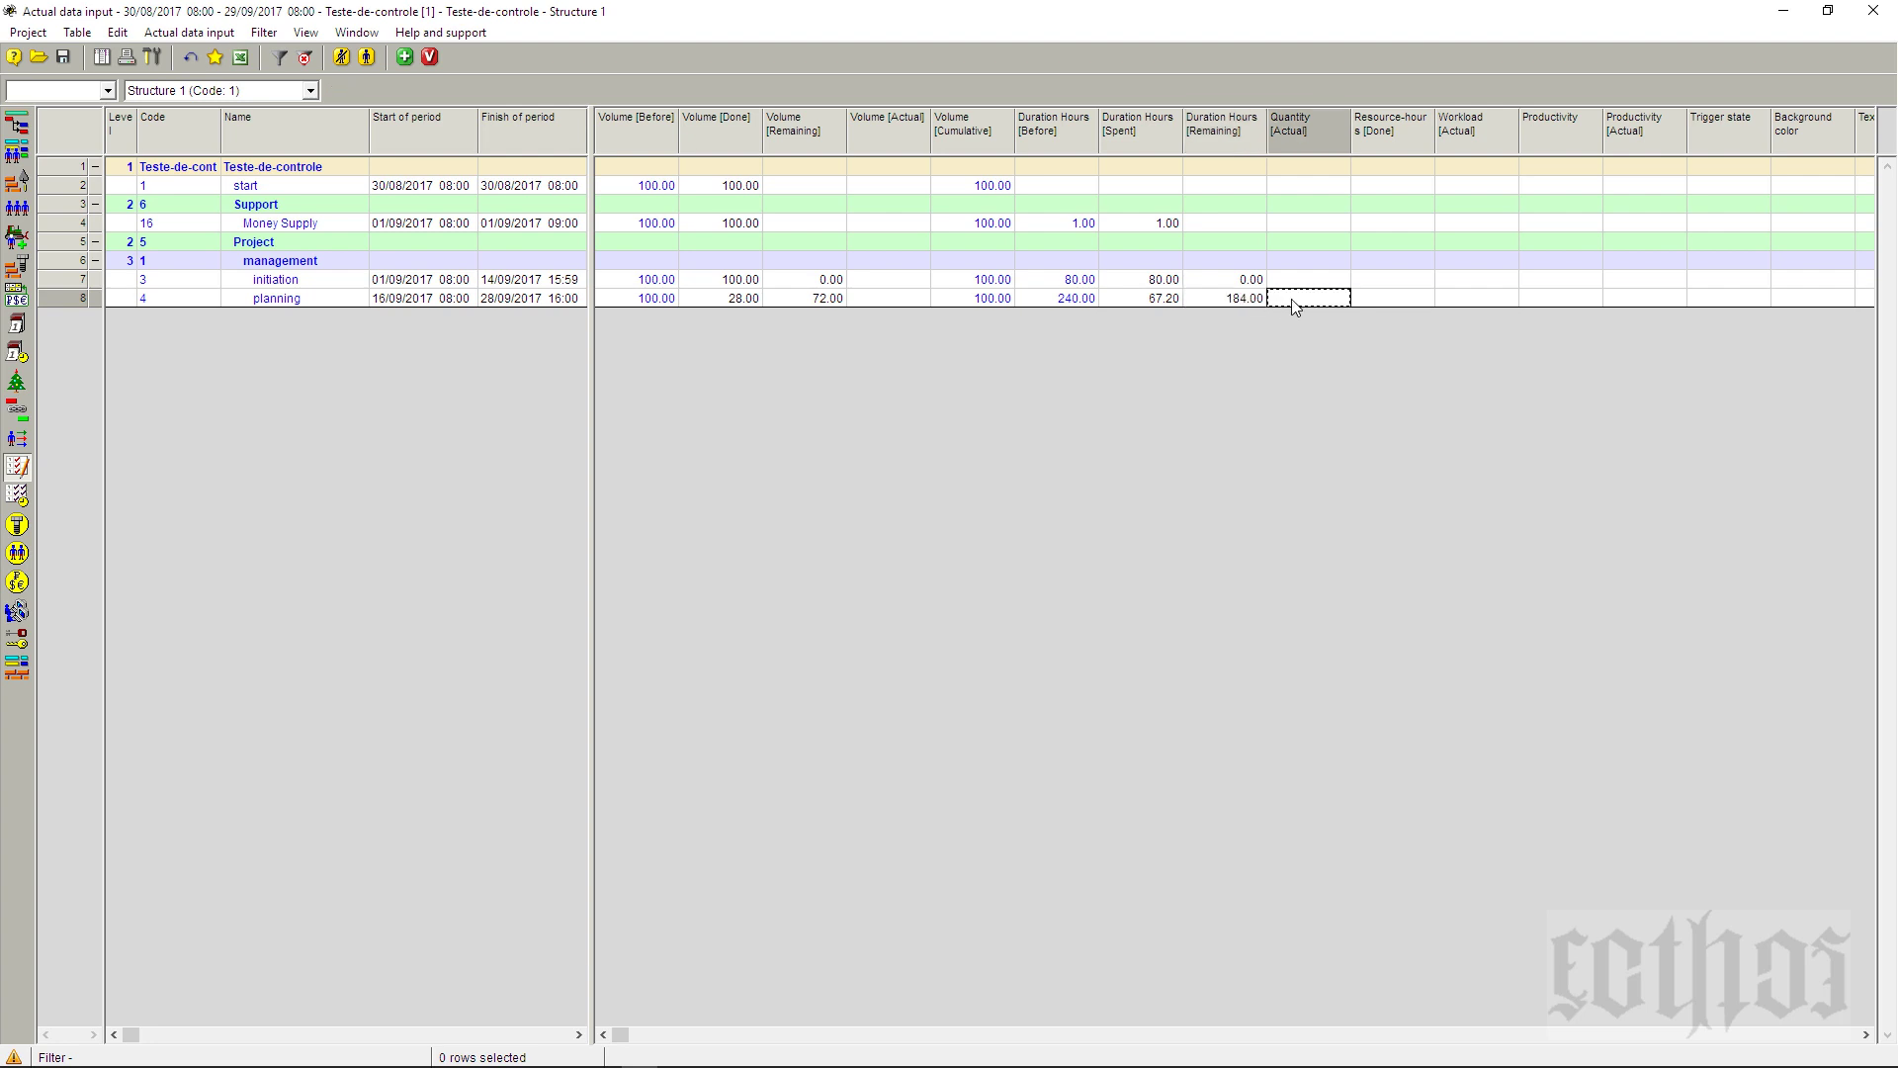
- Review the initiation and planning rows and the Money Supply activity's spent and before duration hours
left_click(62, 282)
left_click(65, 302)
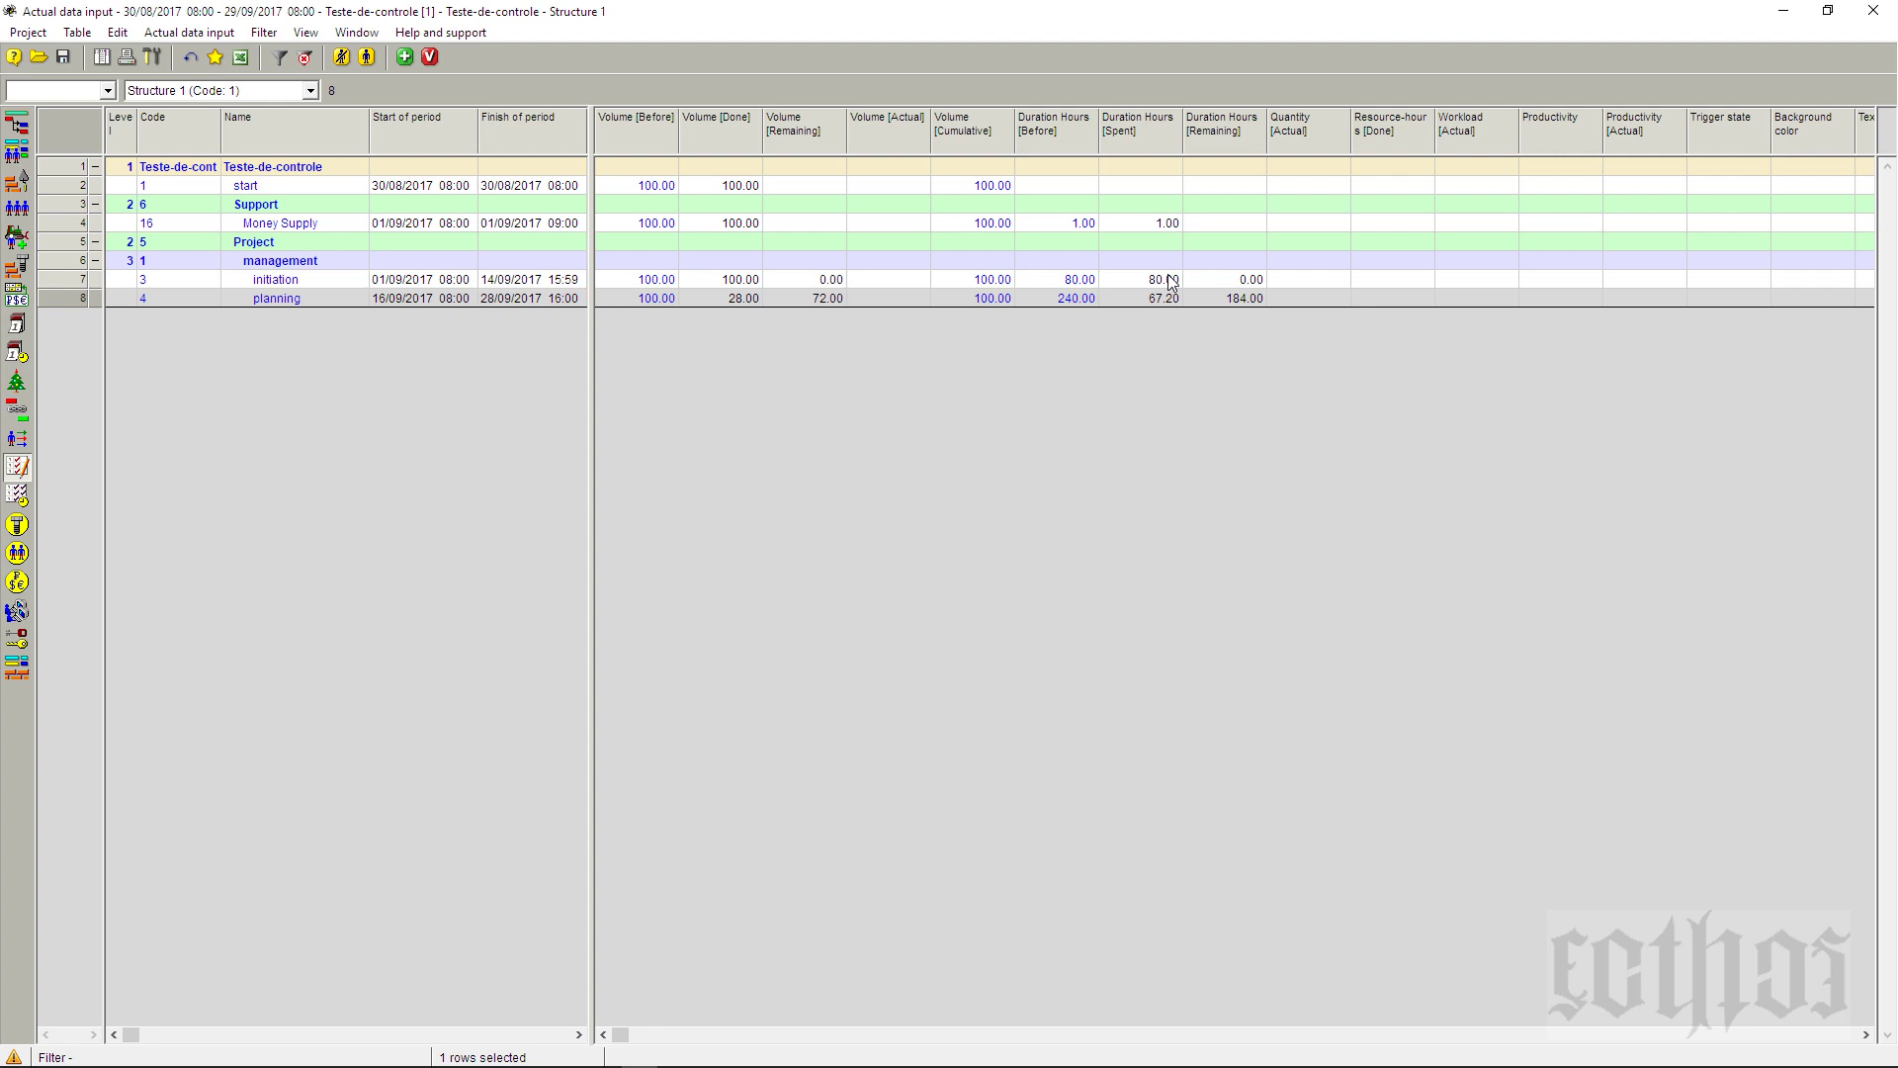
left_click(256, 226)
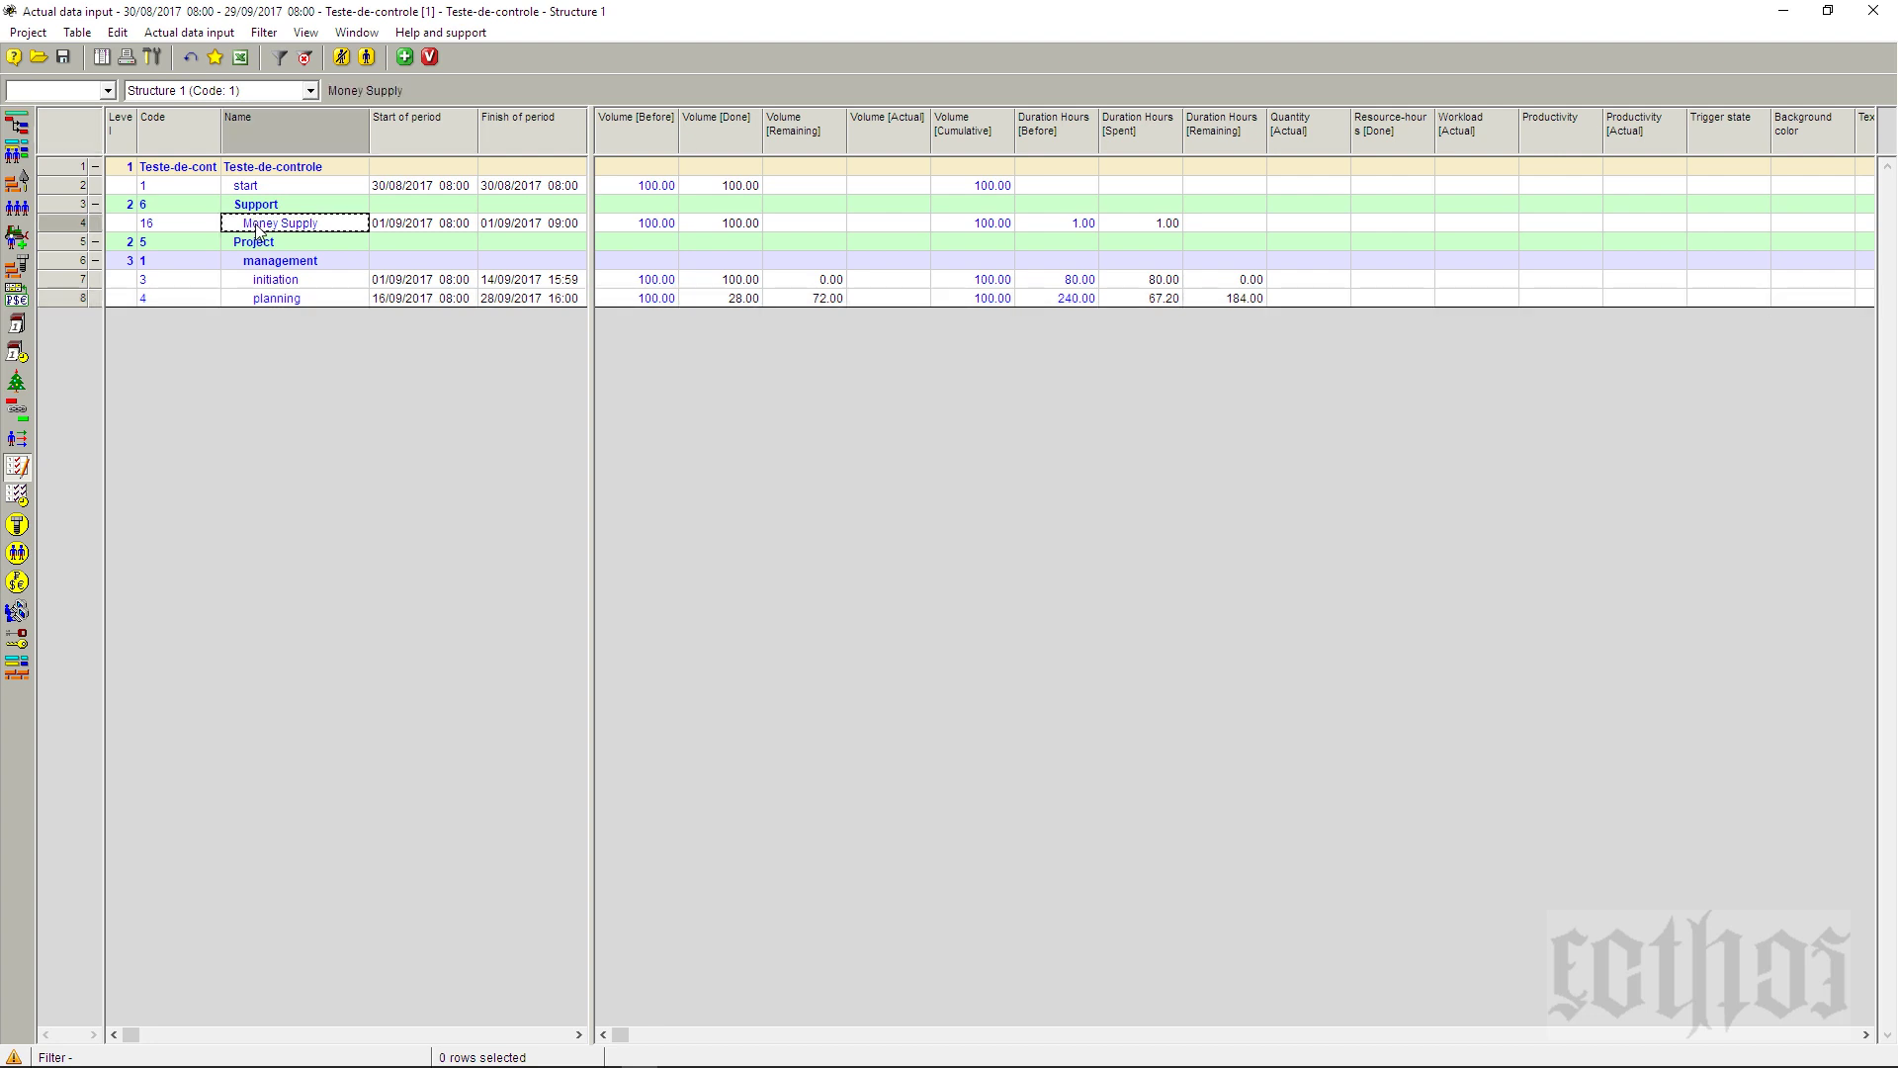
left_click(1129, 227)
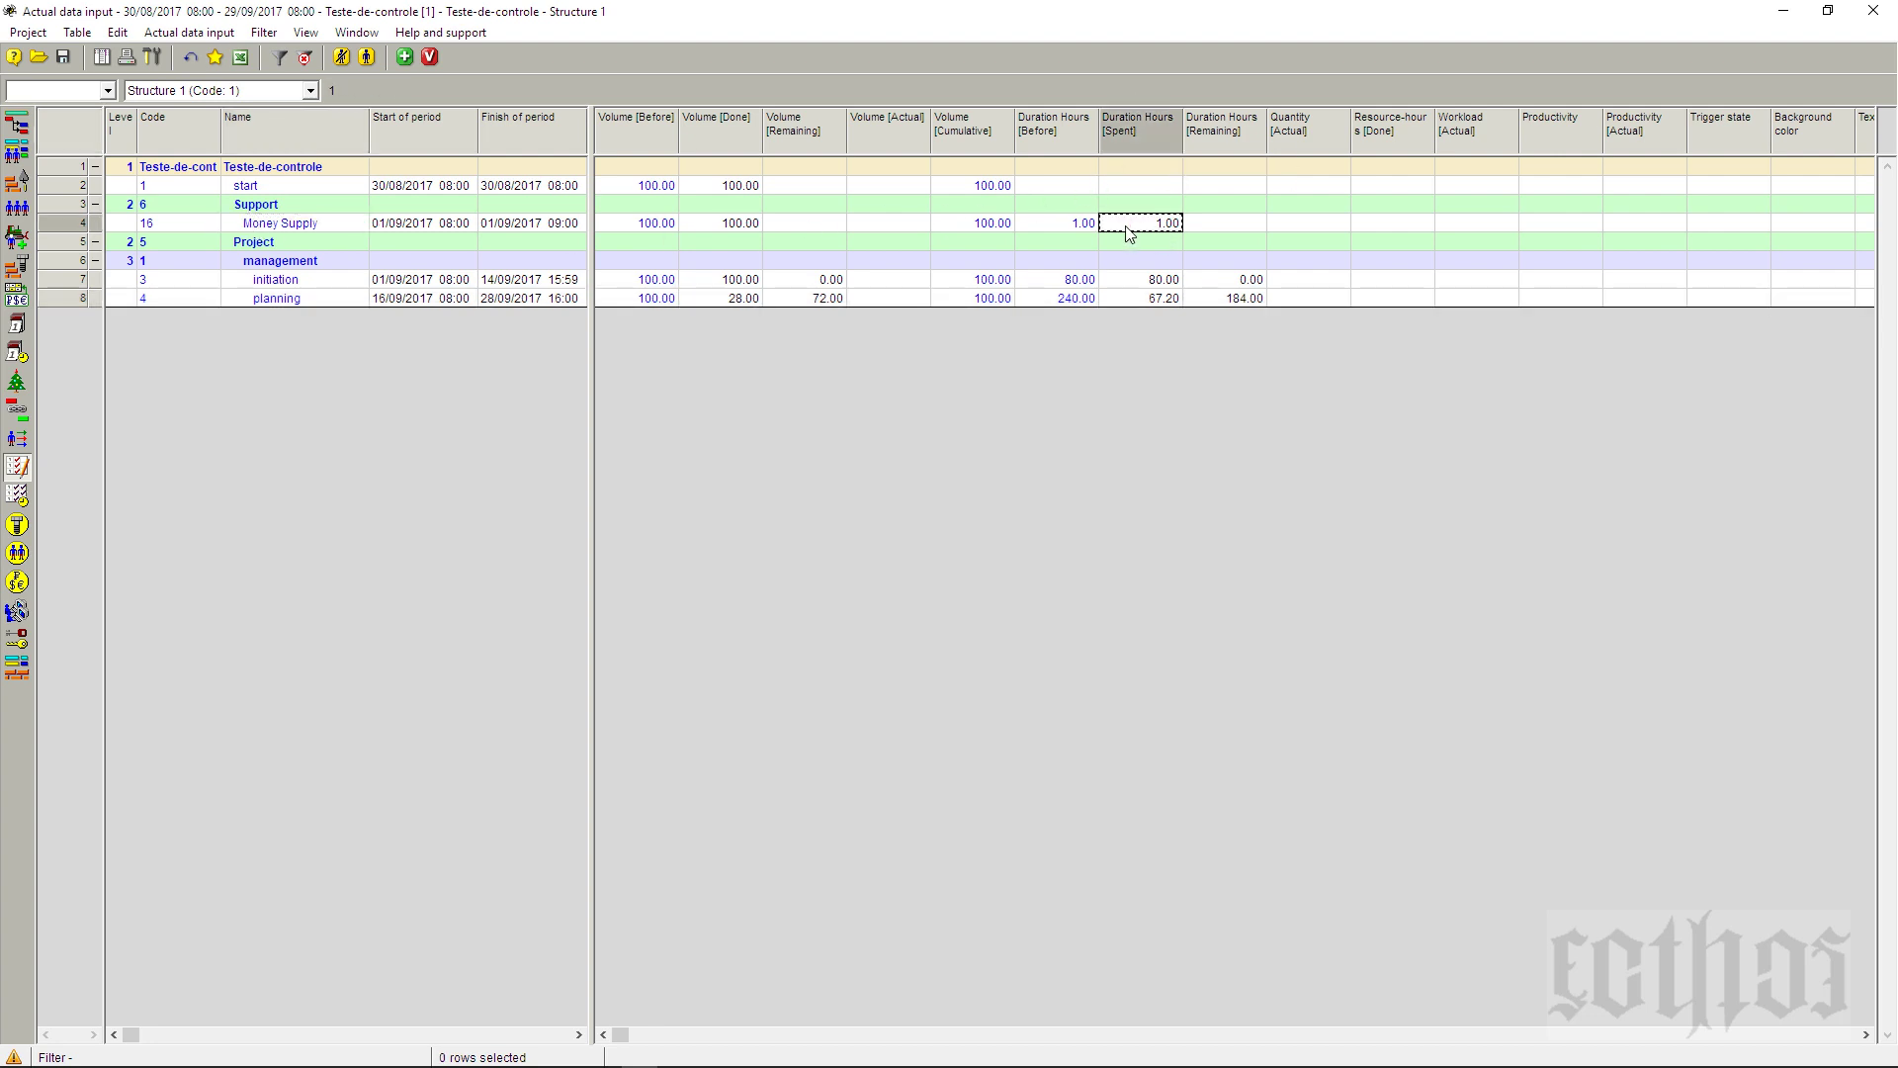
left_click(1075, 226)
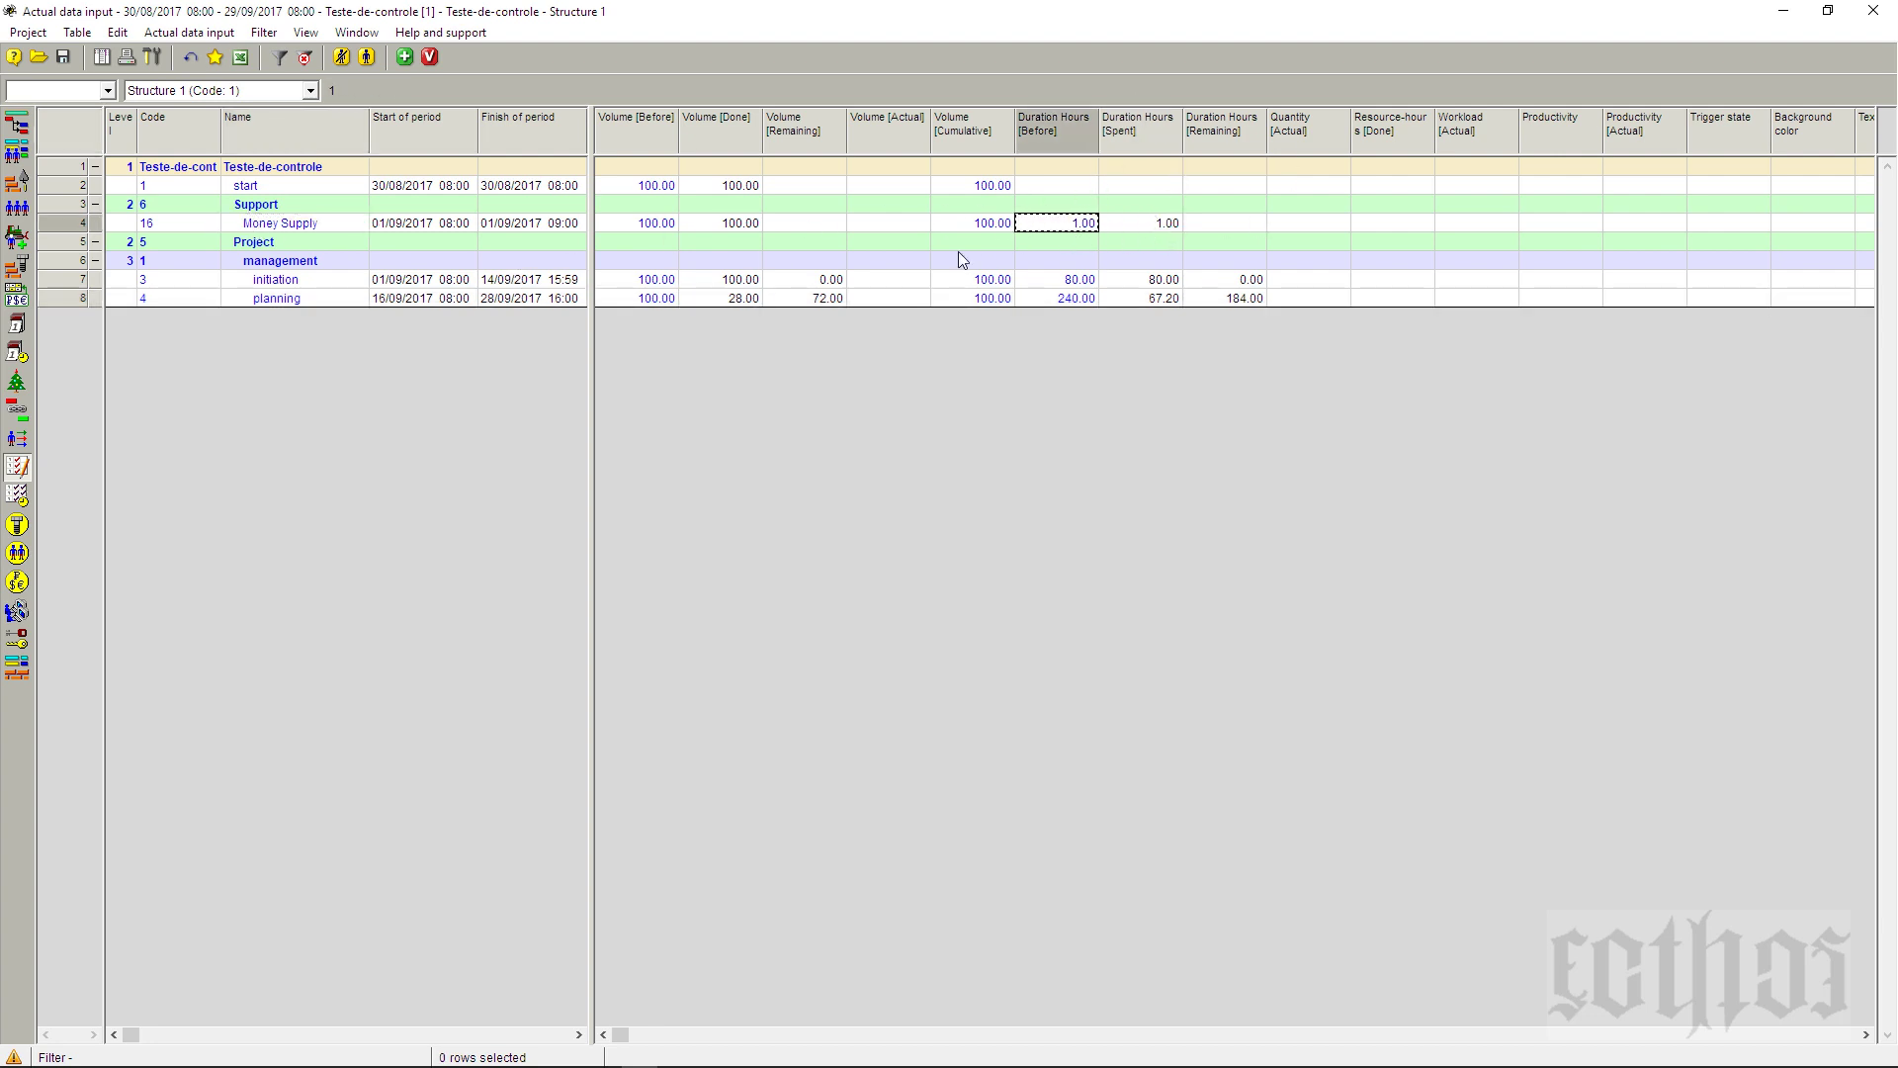
- Examine the cost columns of the initiation and planning activities, including consumed, fixed per period and remaining fixed costs
left_click(1318, 300)
key("Right")
key("Right")
key("Right")
key("Right")
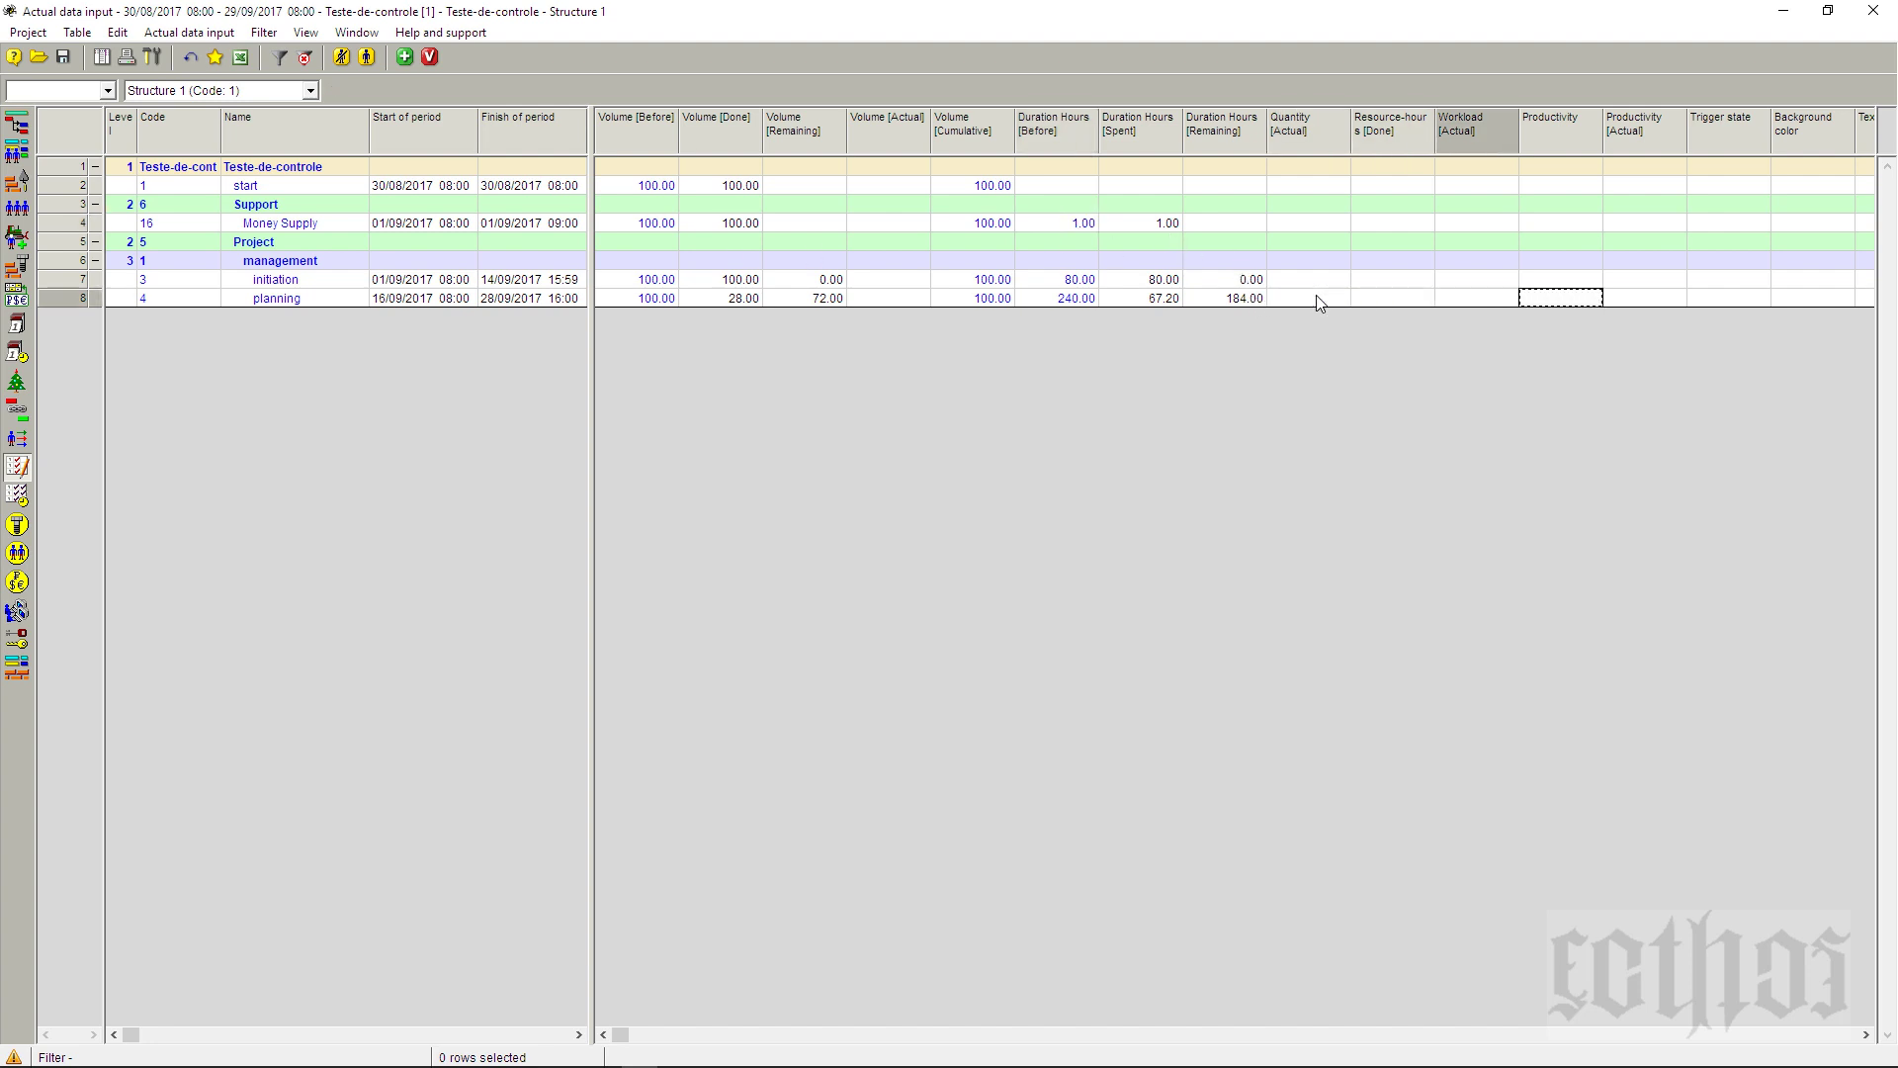
key("Right")
key("Right")
key("Right")
key("Right")
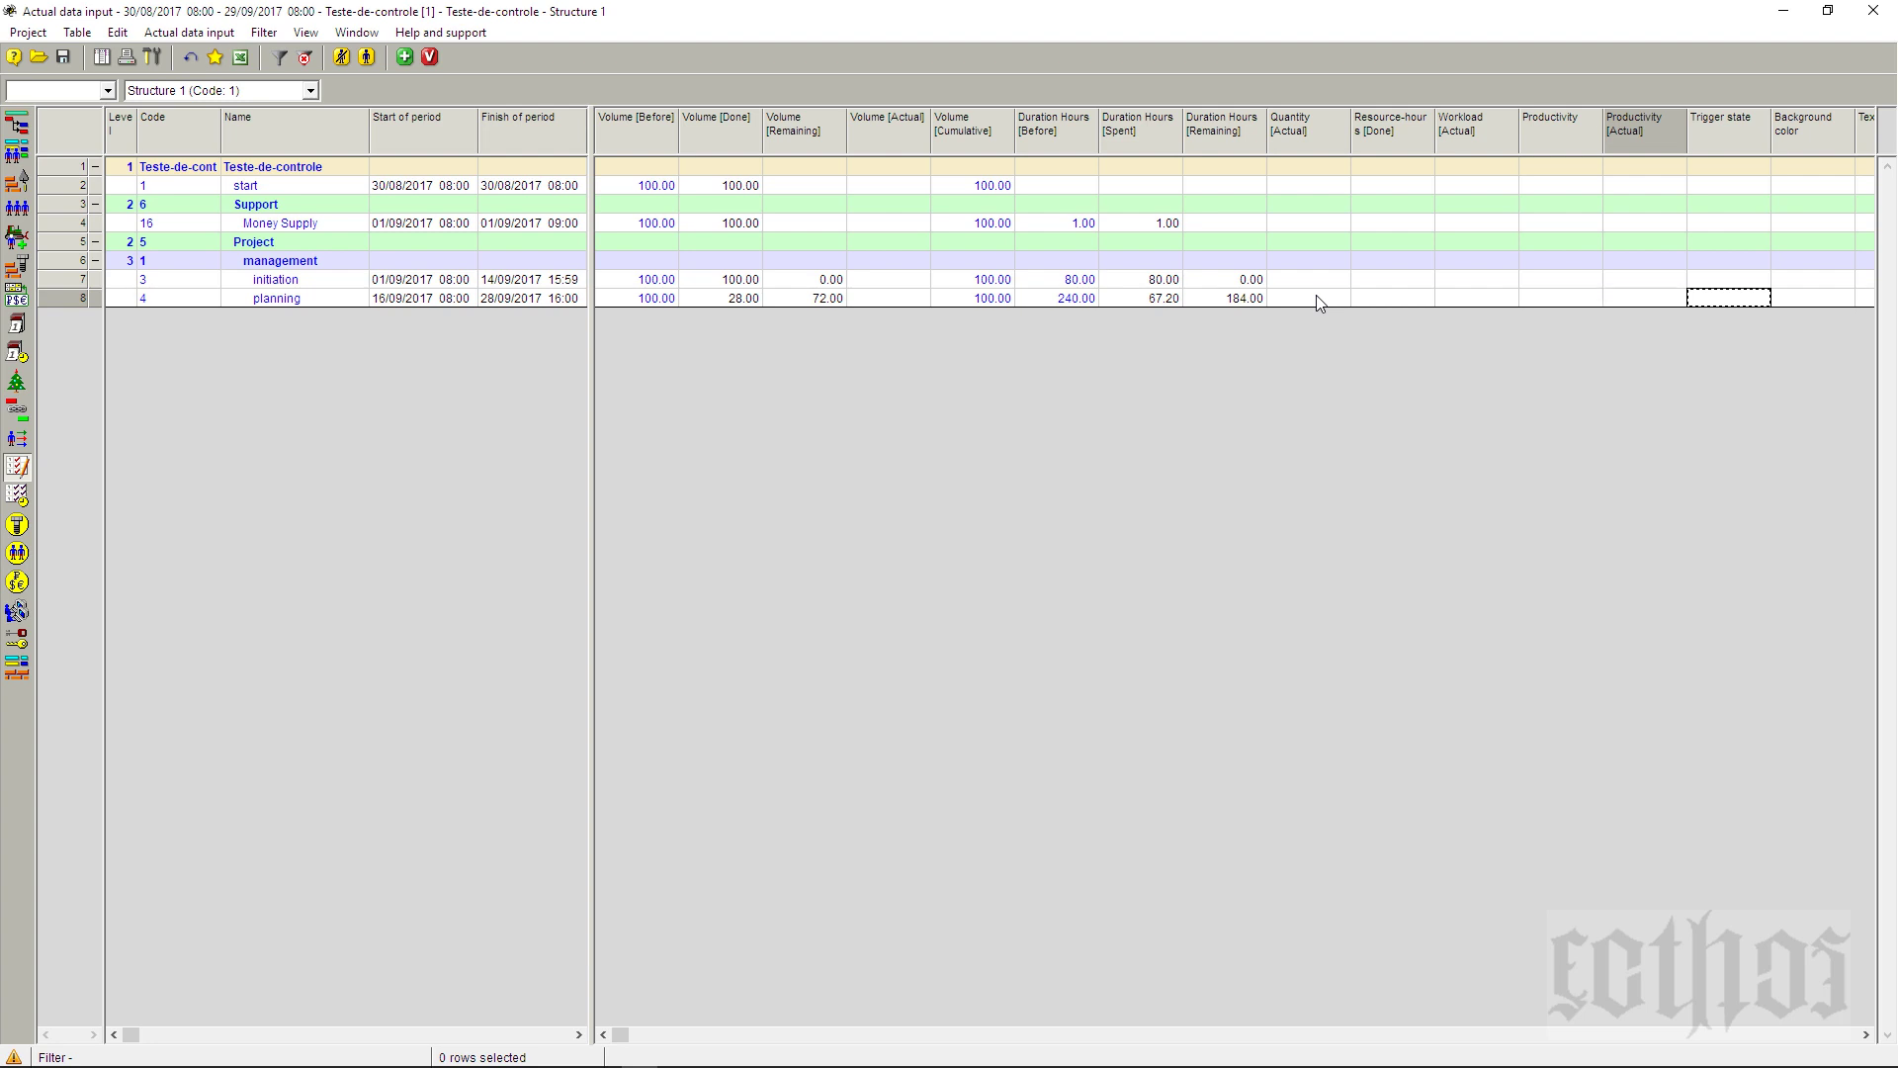
key("Right")
key("Right")
key("Right")
key("Right")
key("Right")
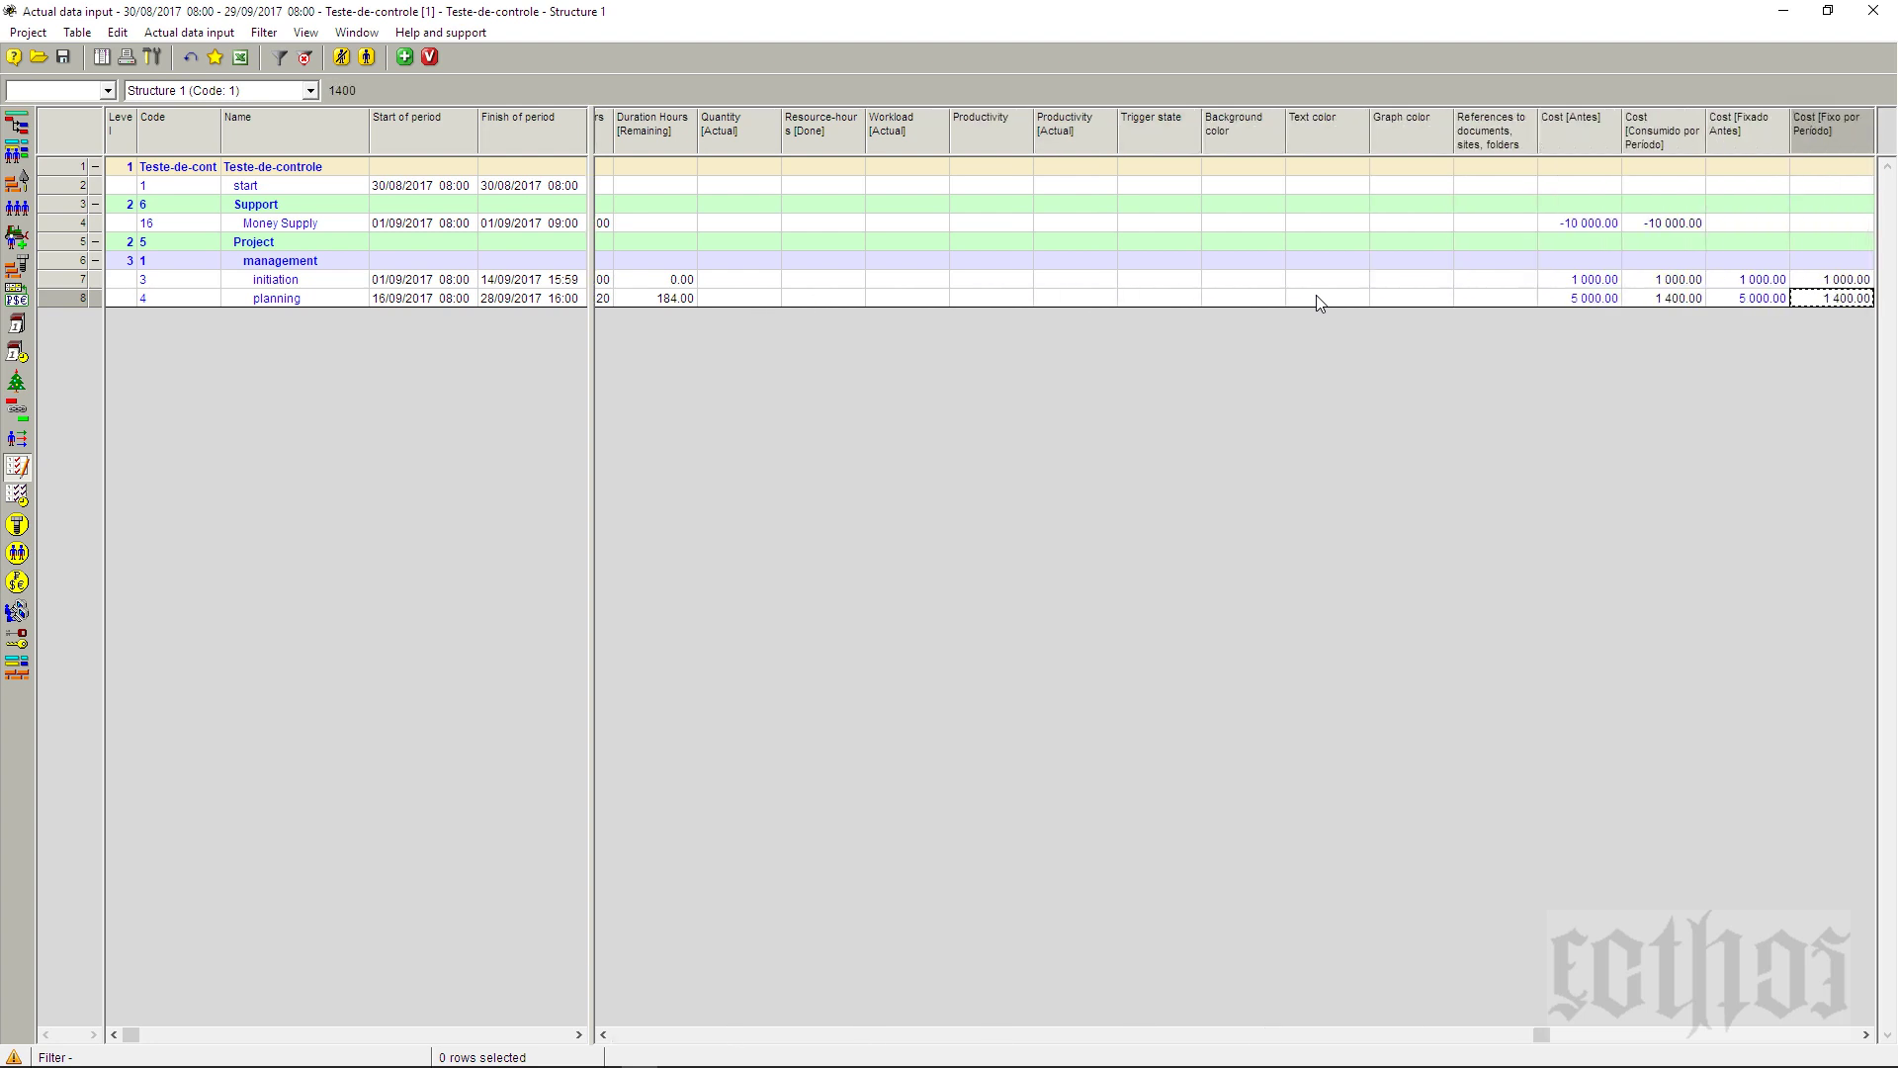
key("Right")
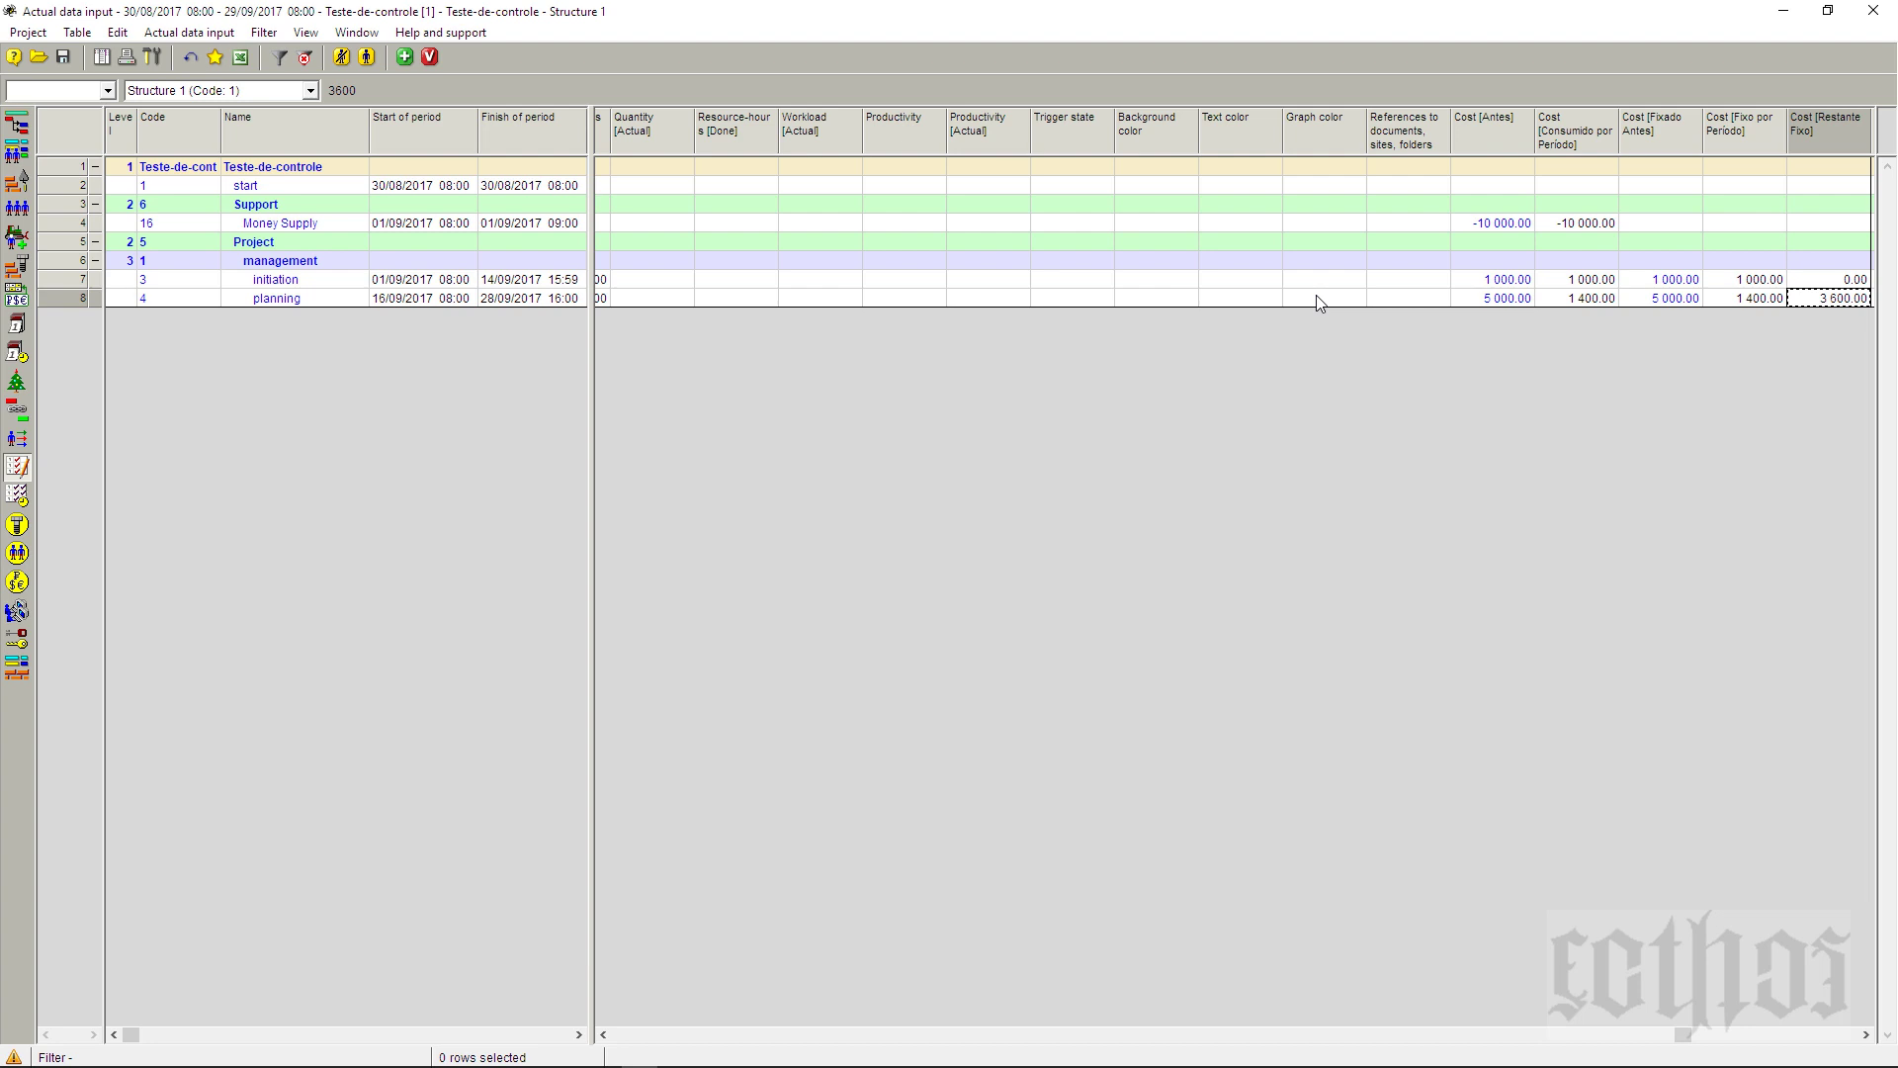
left_click(1579, 284)
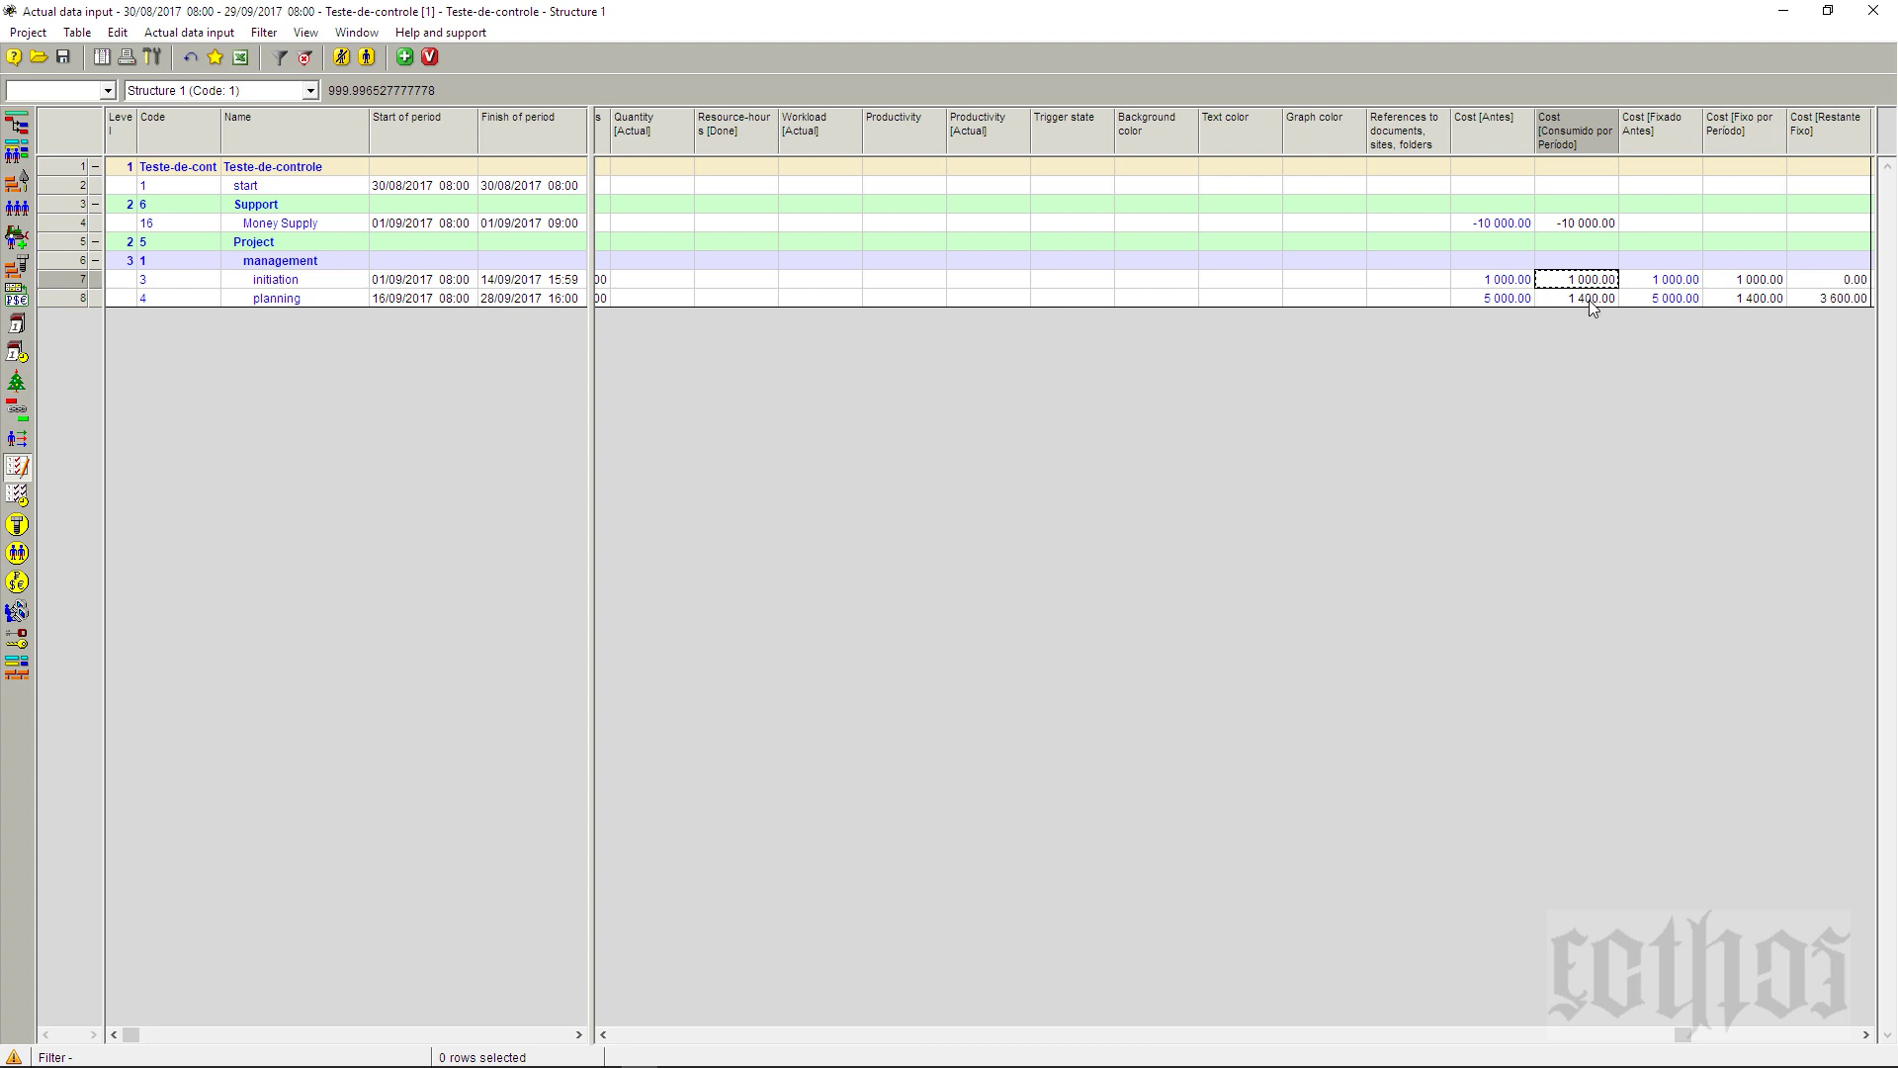
left_click(1591, 302)
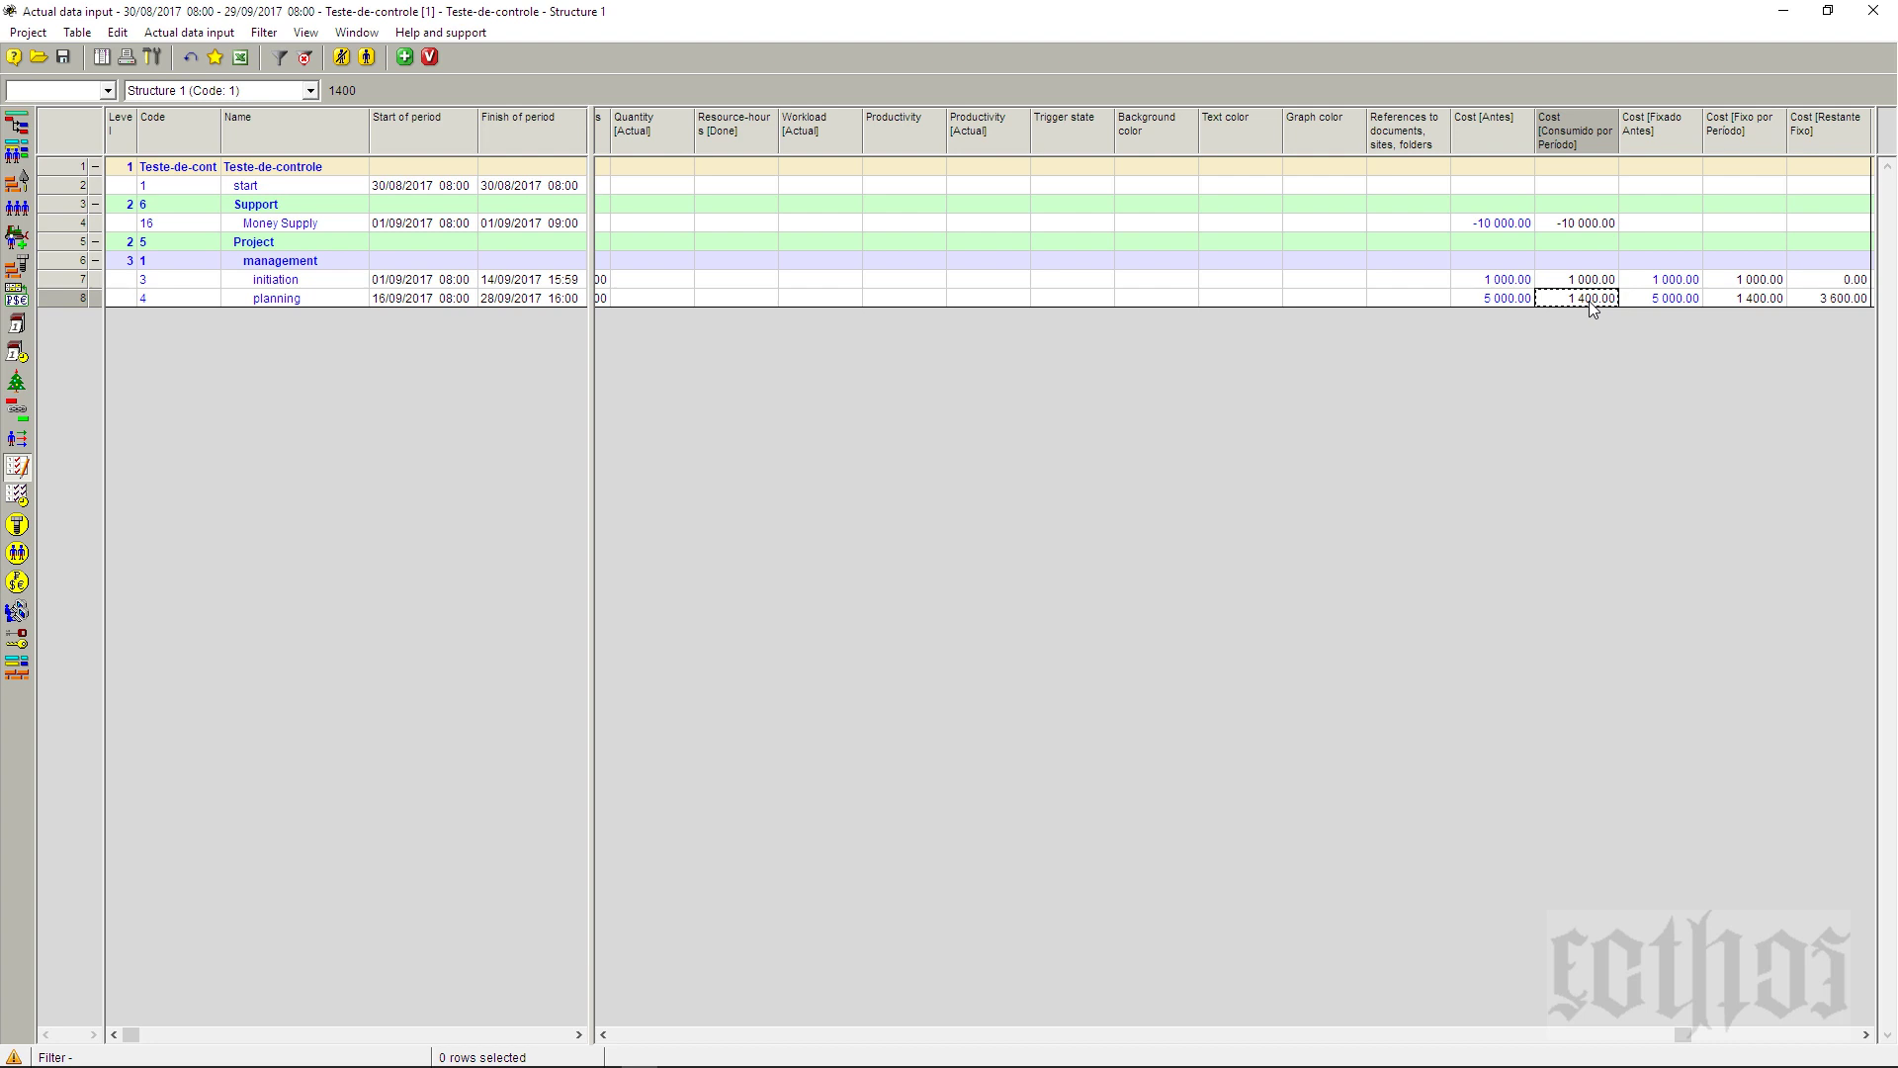
- Set Cost [Fixo por Período] to 1100 for the initiation activity and 1450 for the planning activity
left_click(1746, 284)
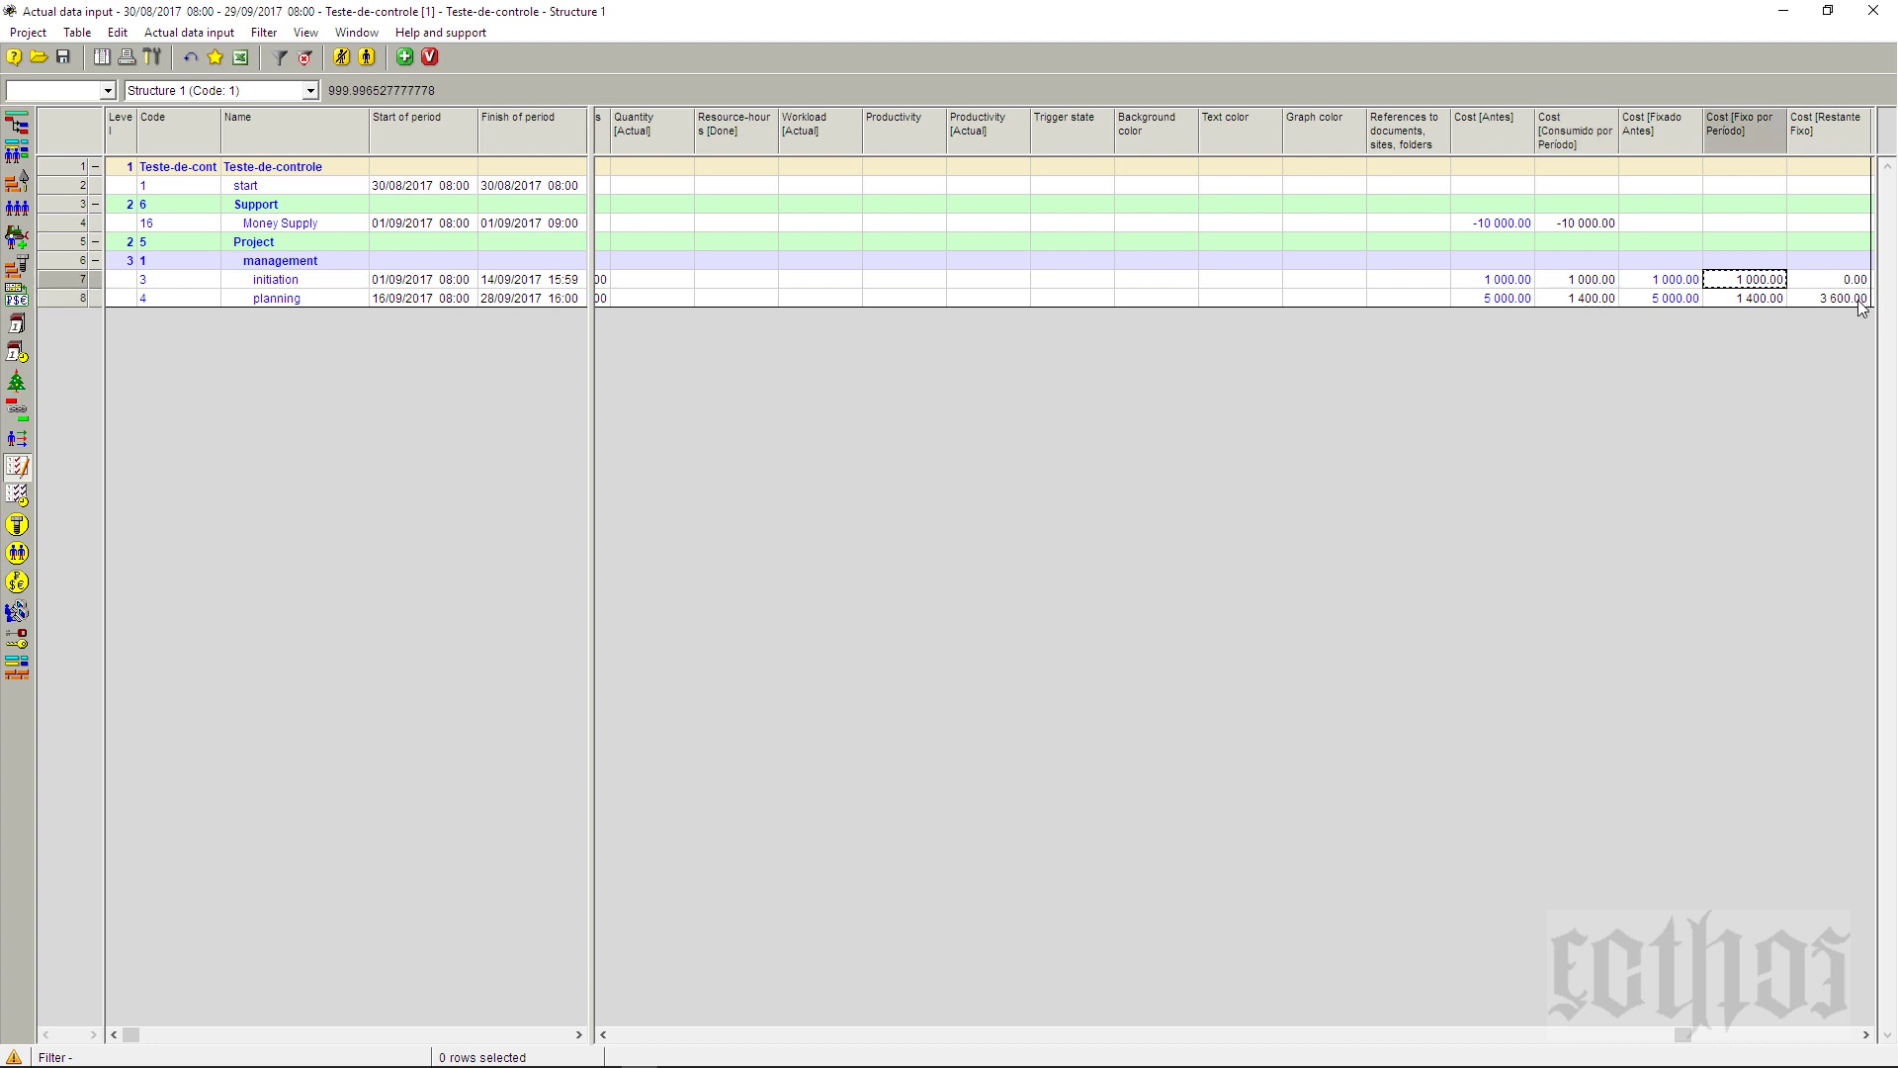
type("1100")
left_click(1749, 304)
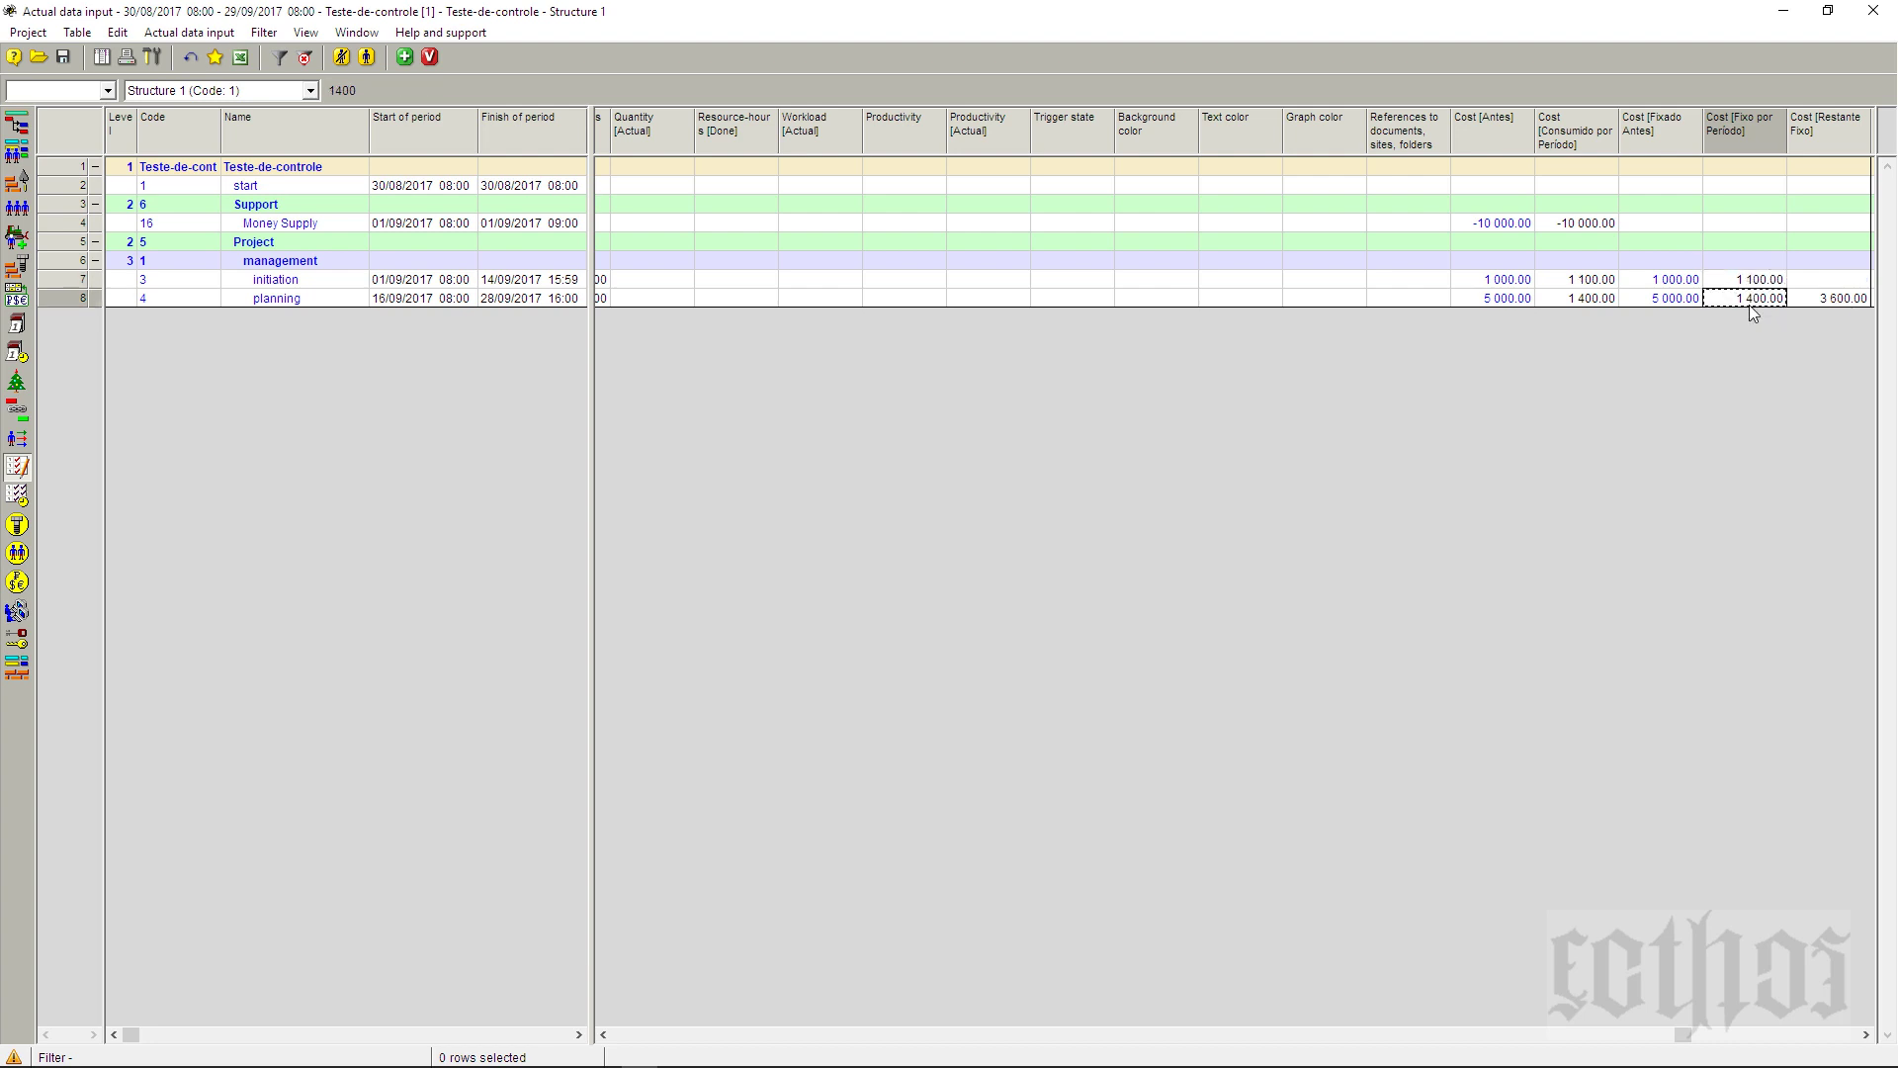
type("1450")
- Set the planning activity's Cost [Restante Fixo] to 3600
left_click(1855, 301)
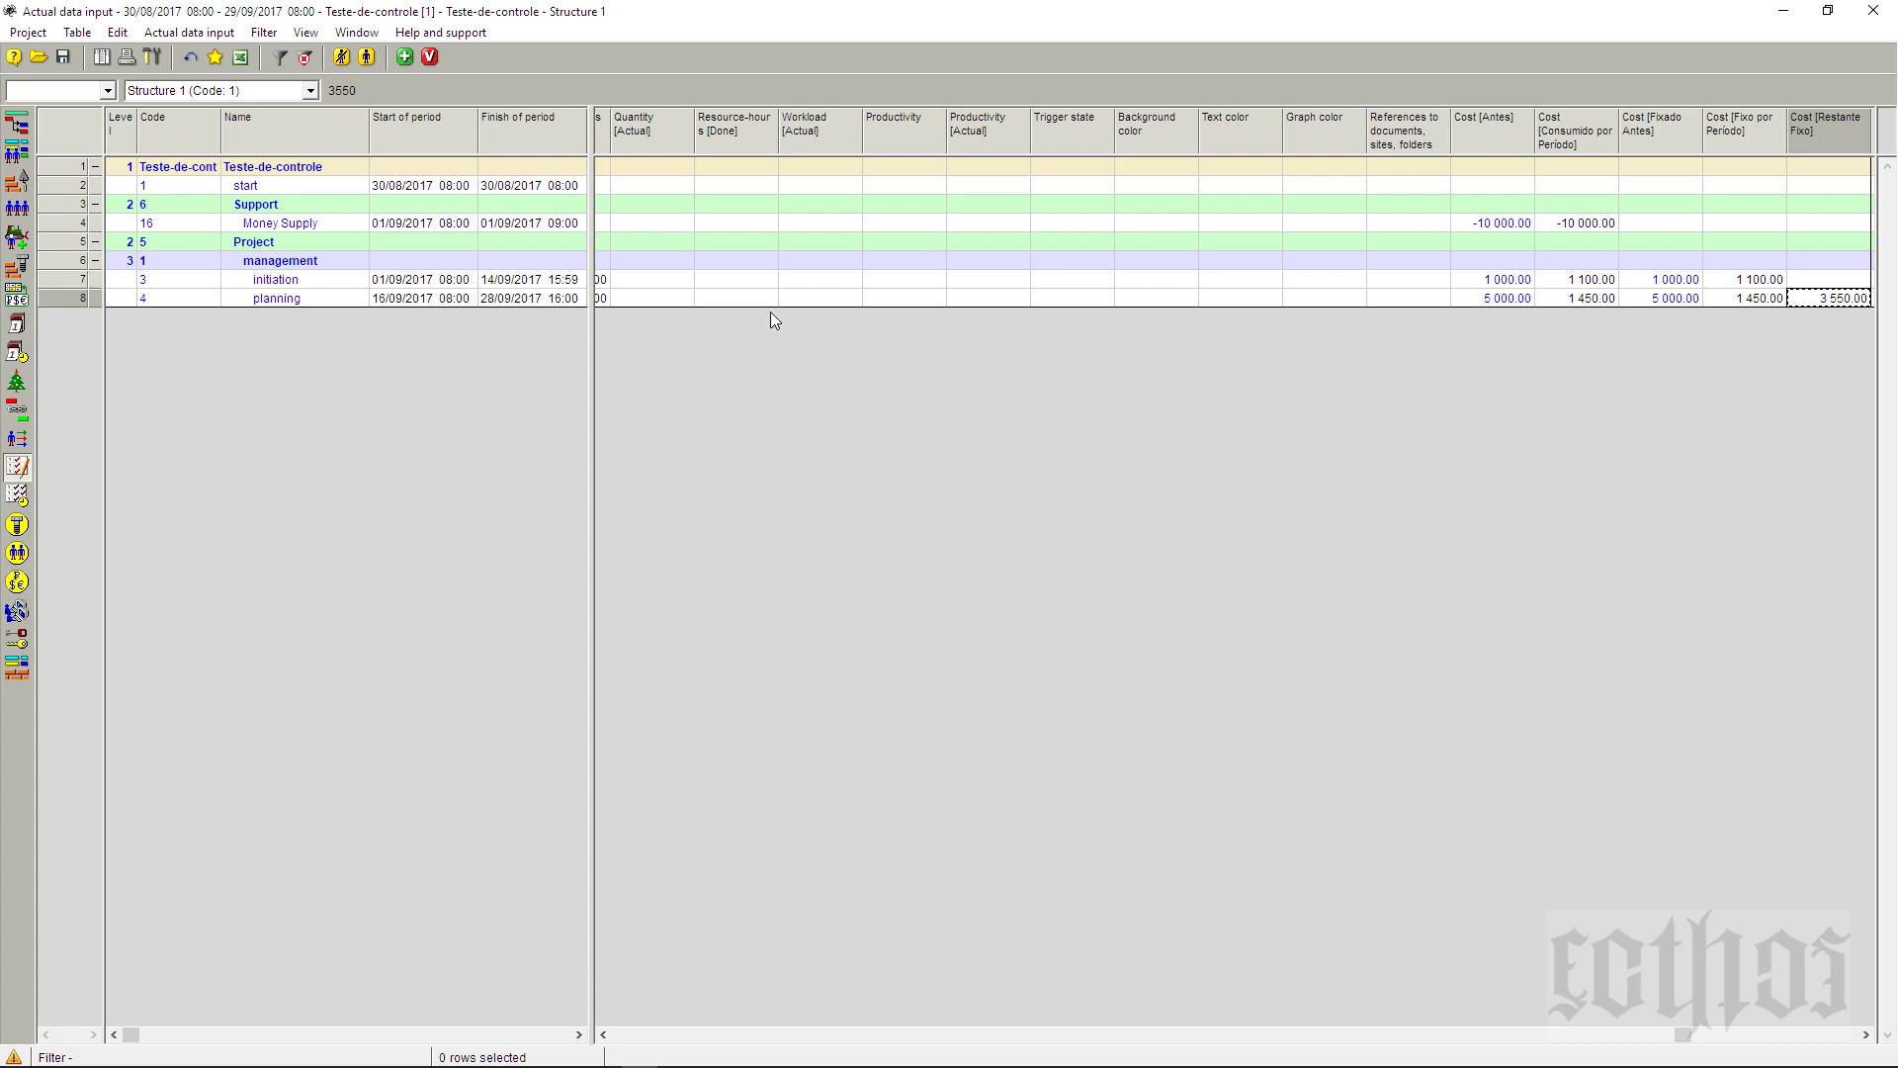
left_click(1757, 298)
left_click(1811, 299)
type("3600")
key("Return")
- Transfer the actual data into the project with an increased version number and save it, overwriting the stored project
left_click(58, 167)
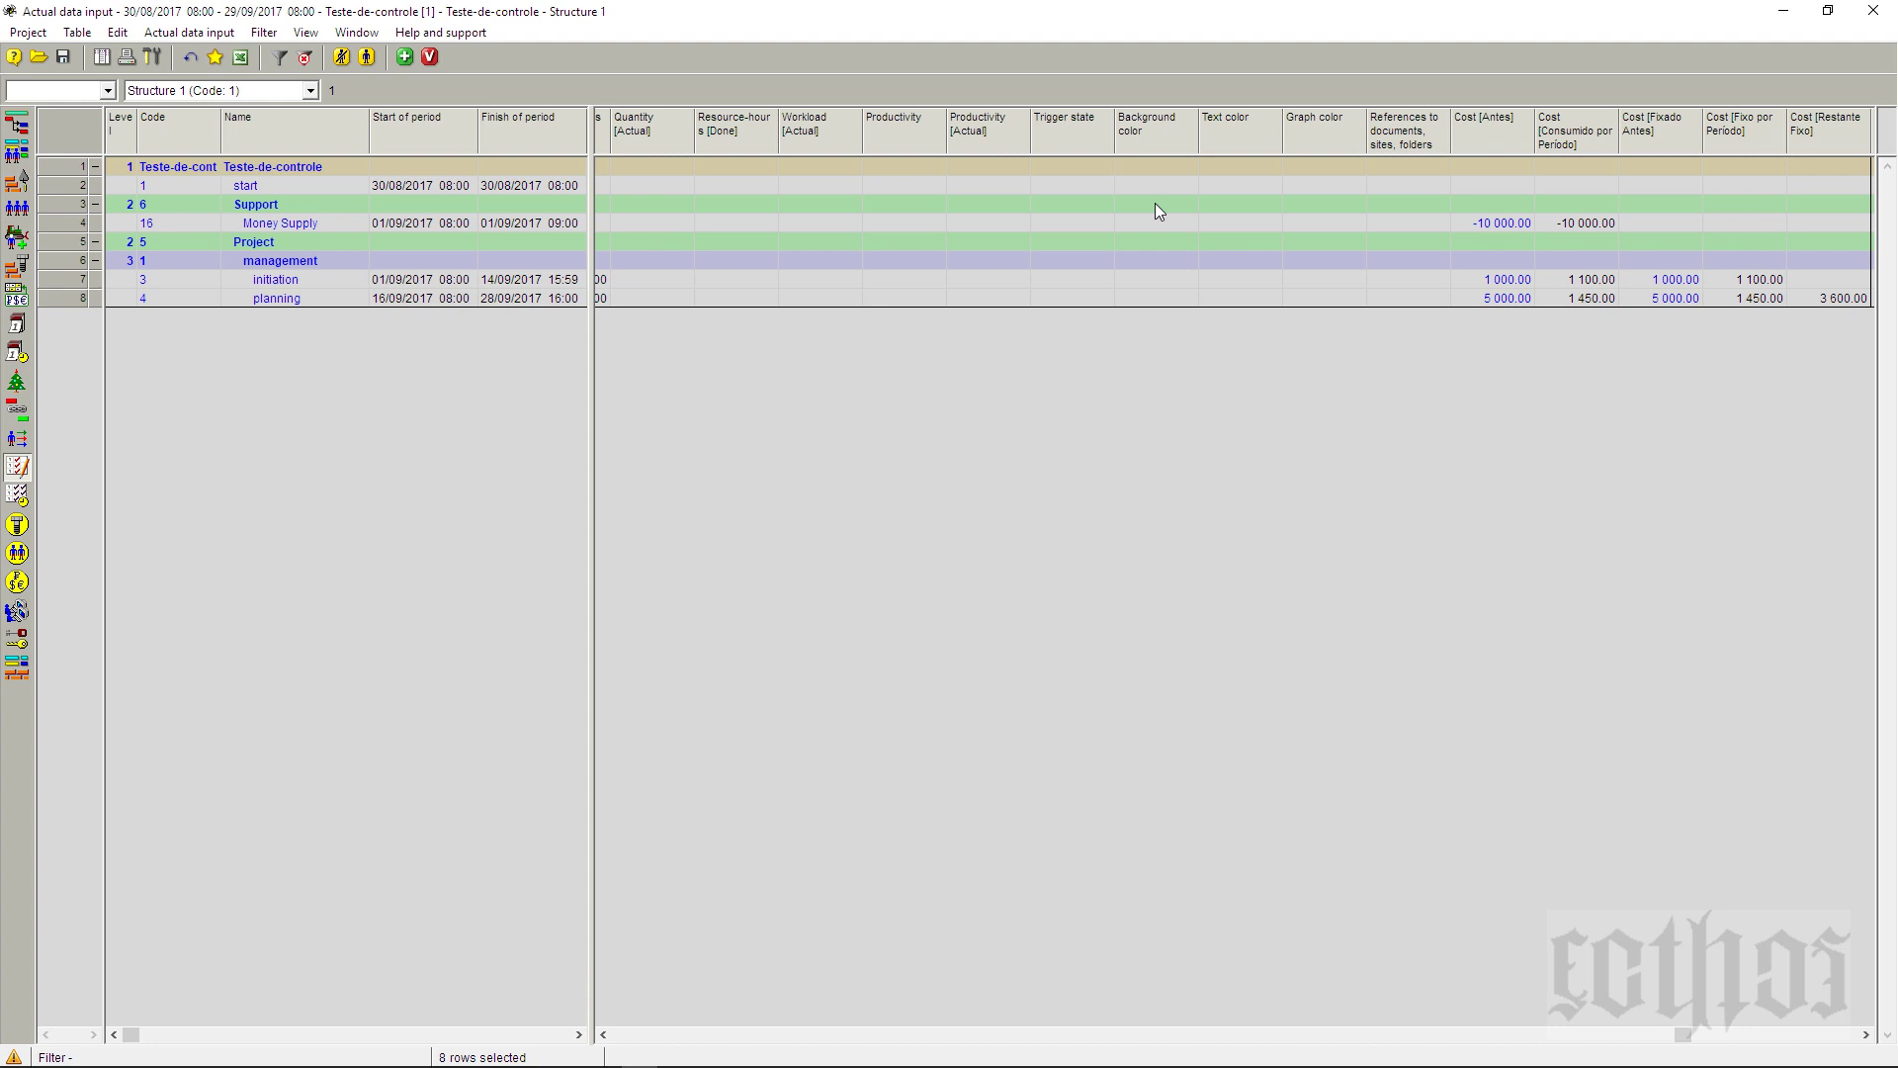
left_click(971, 281)
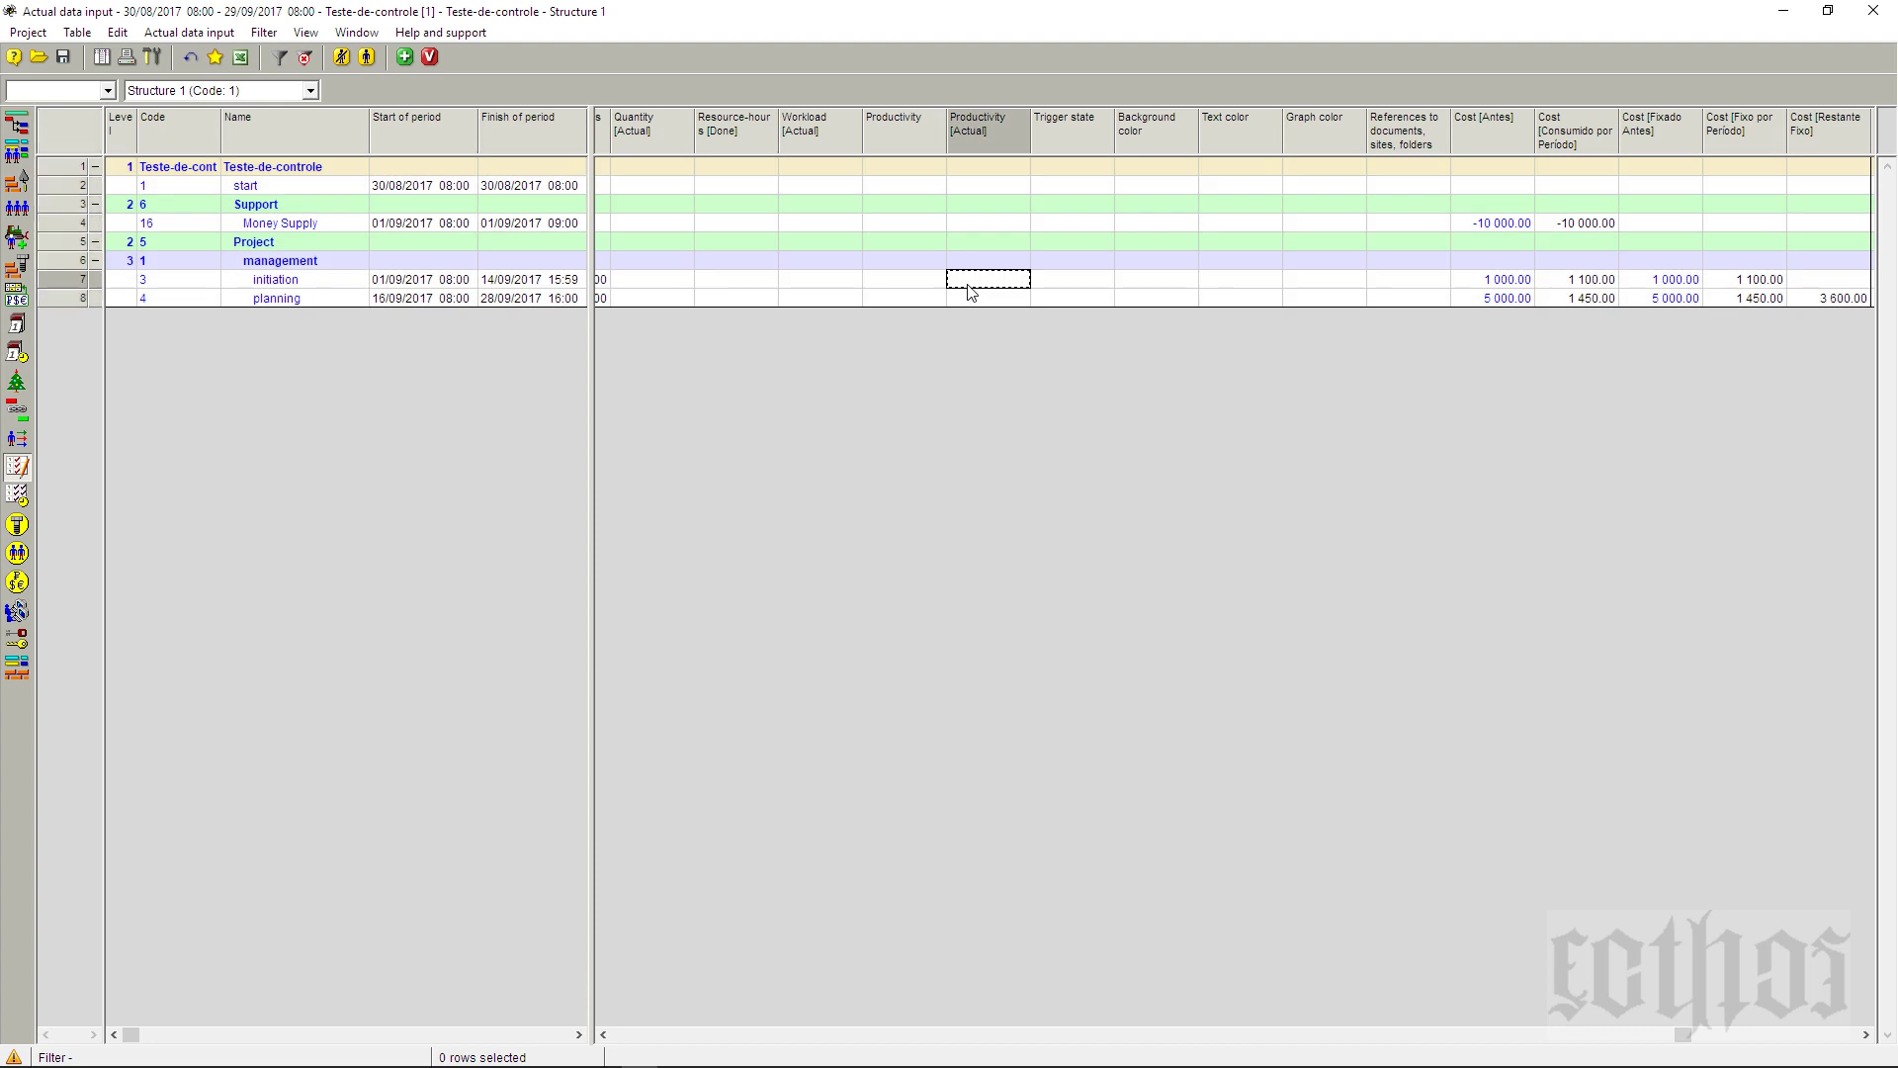
left_click(430, 58)
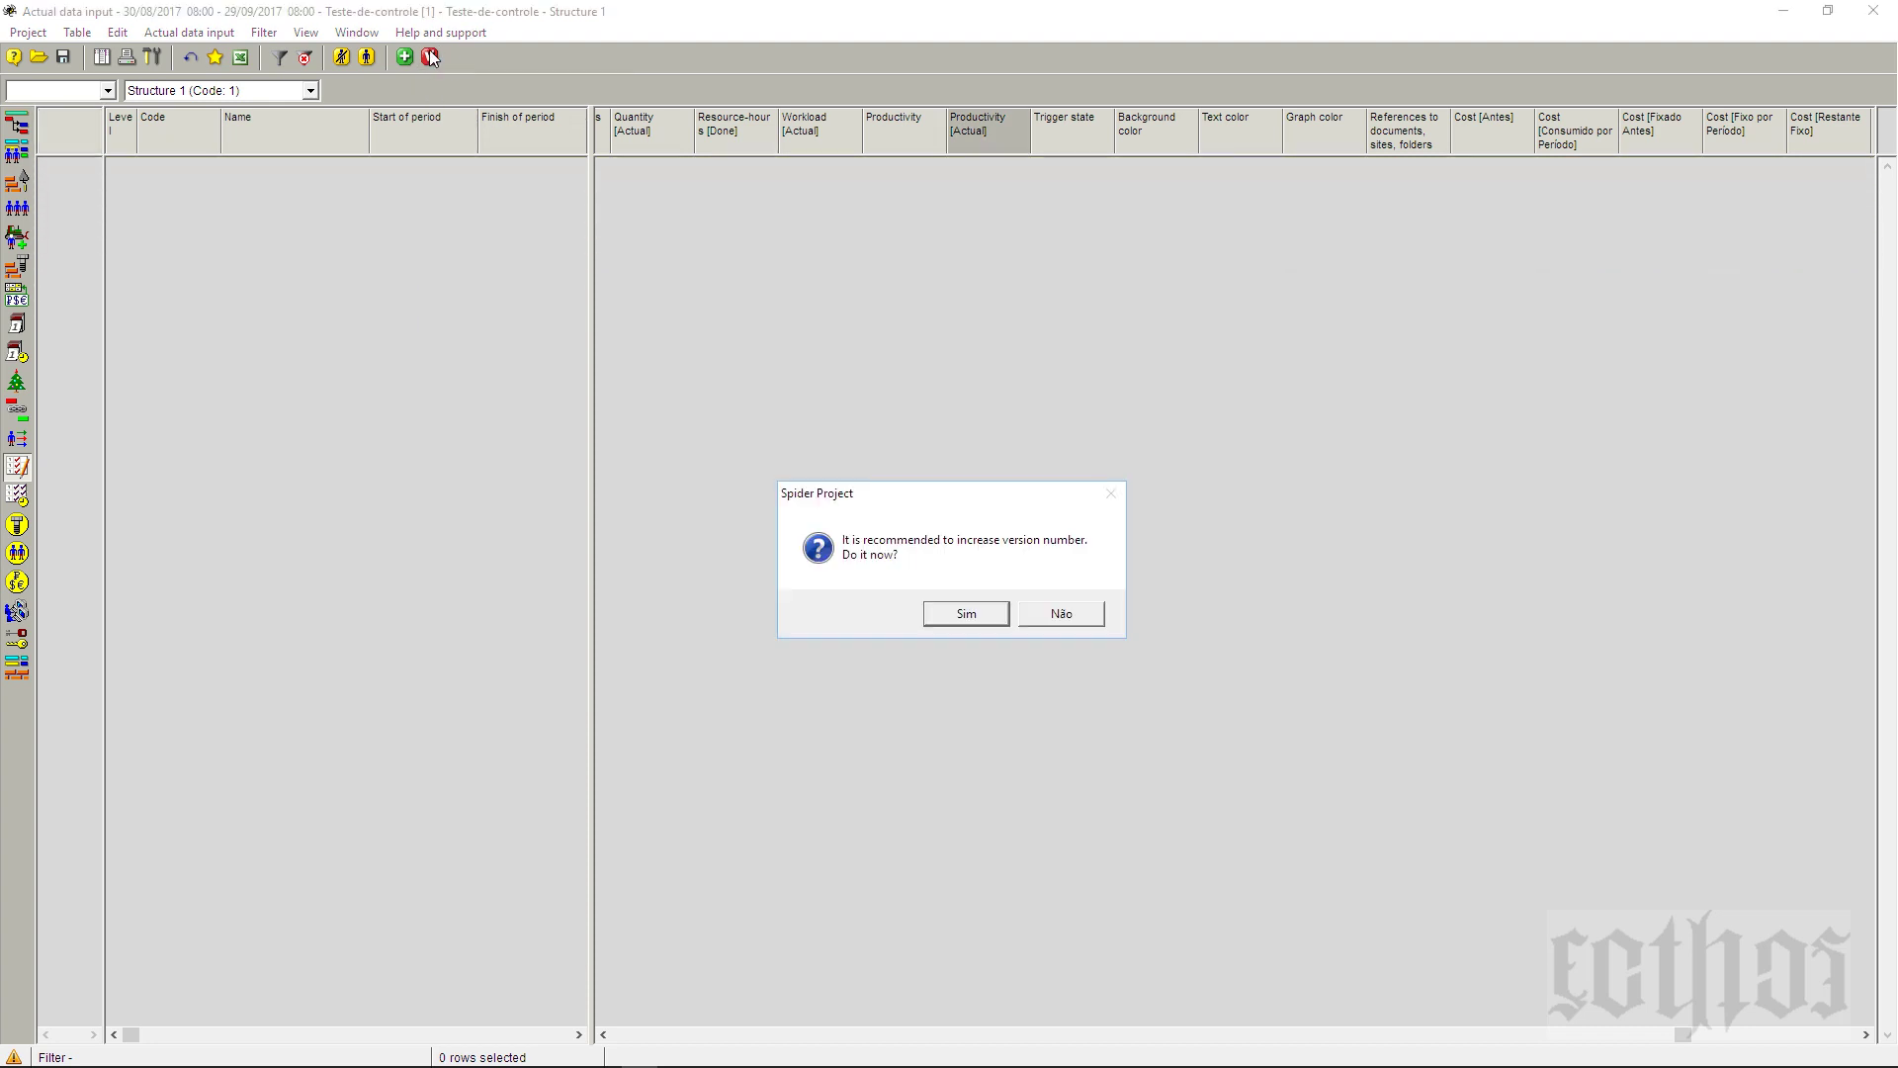
left_click(955, 615)
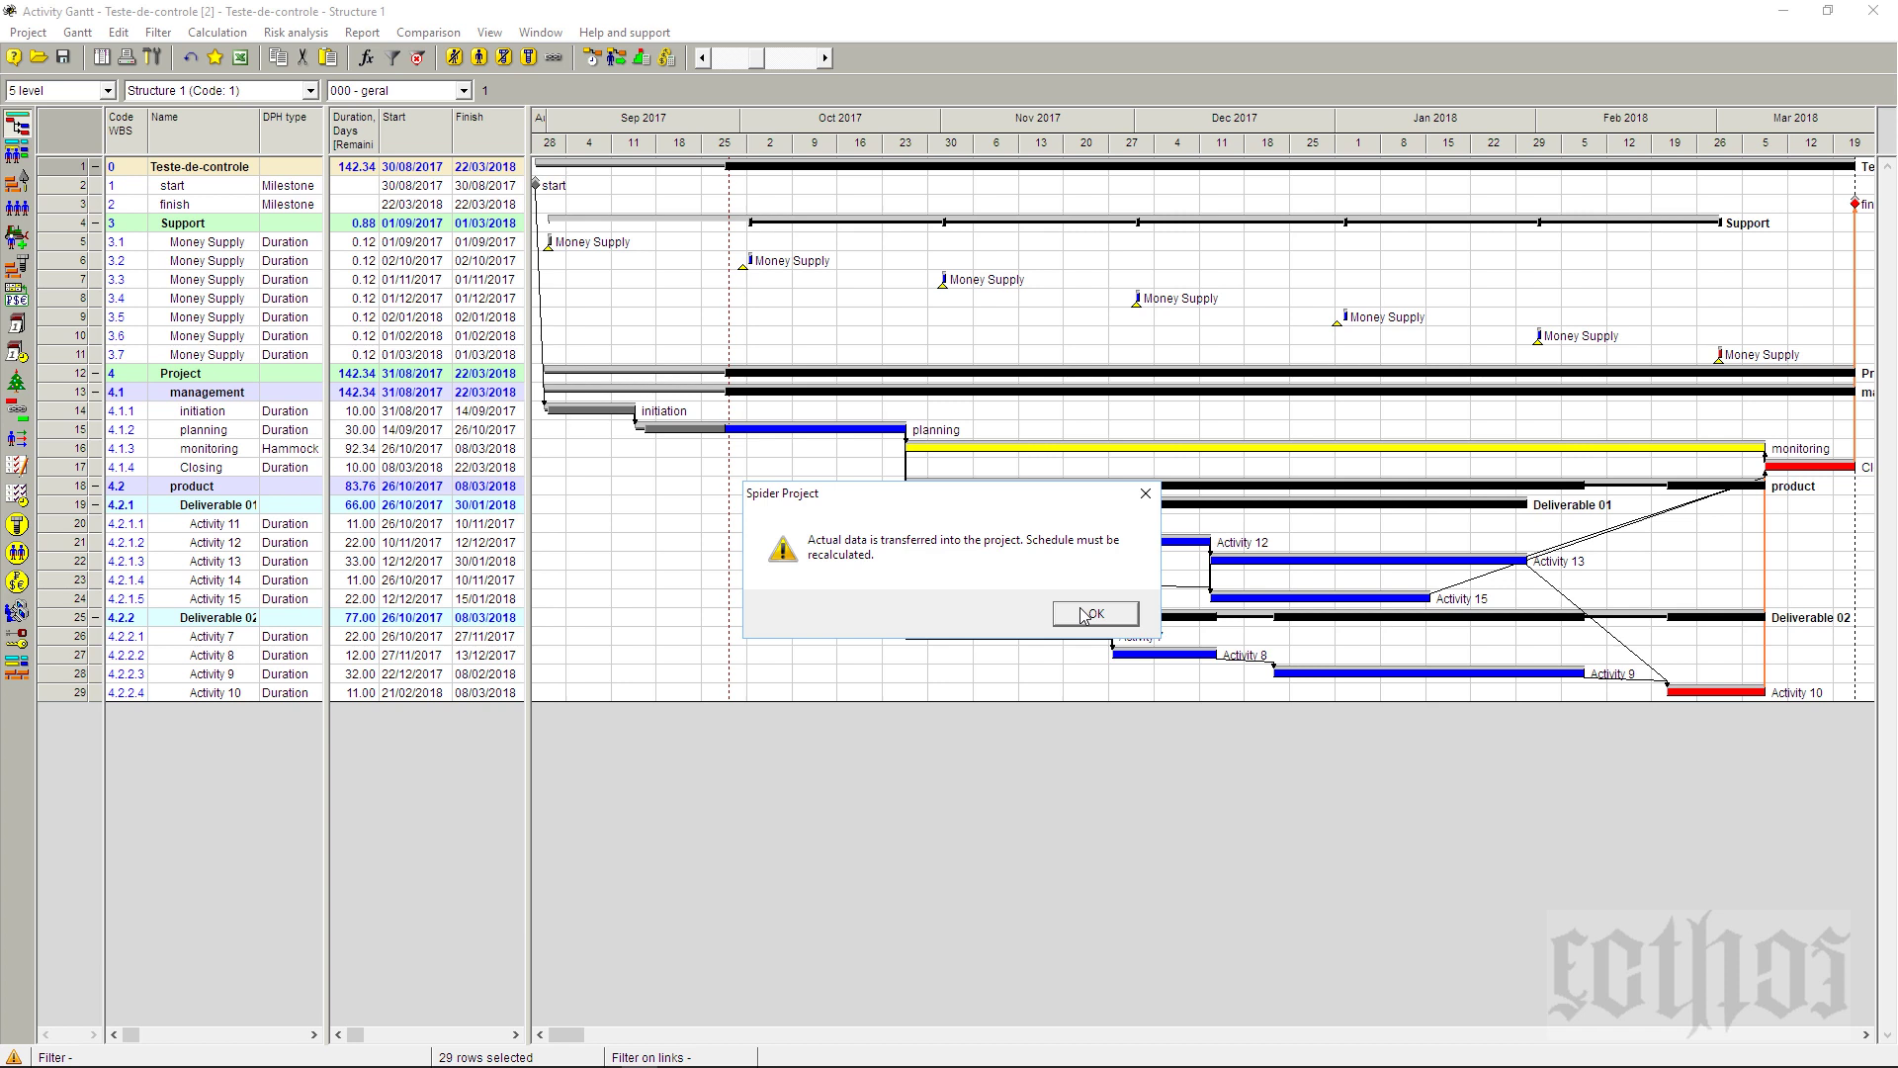
left_click(1088, 614)
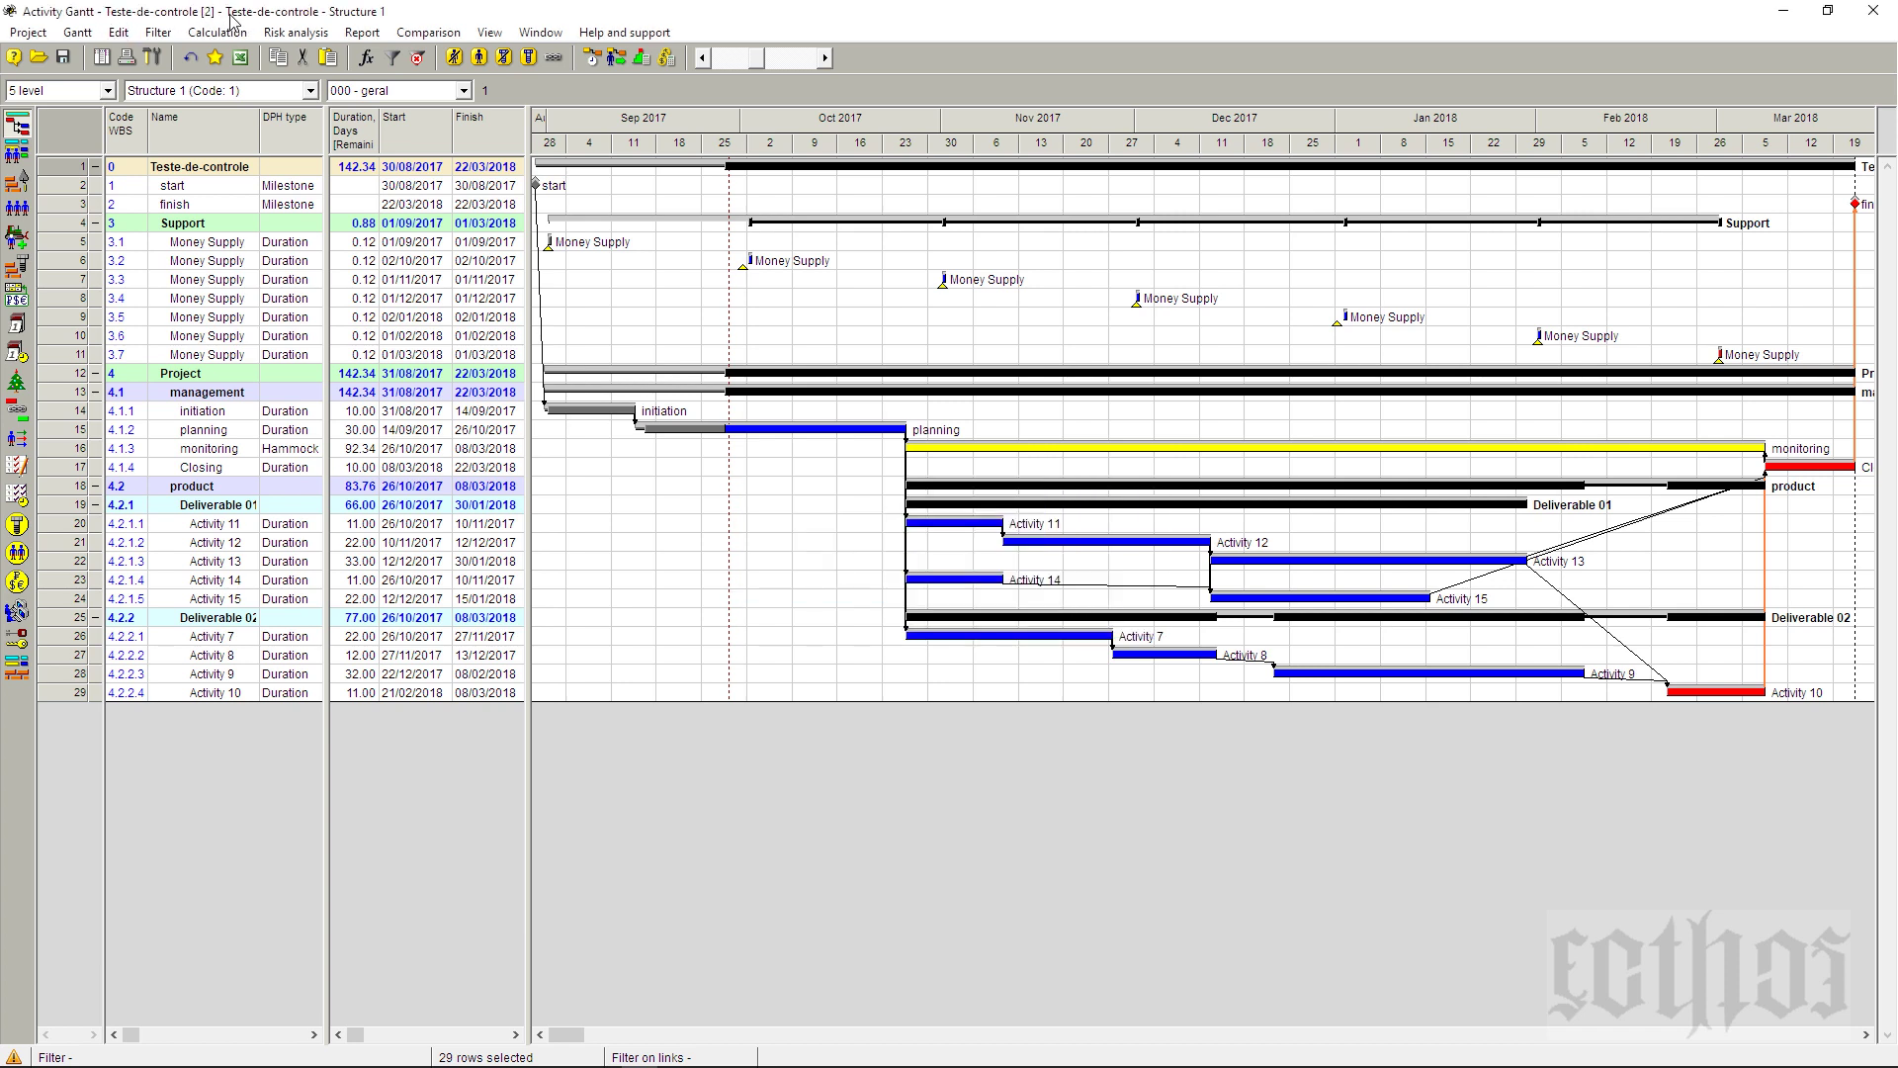
left_click(63, 57)
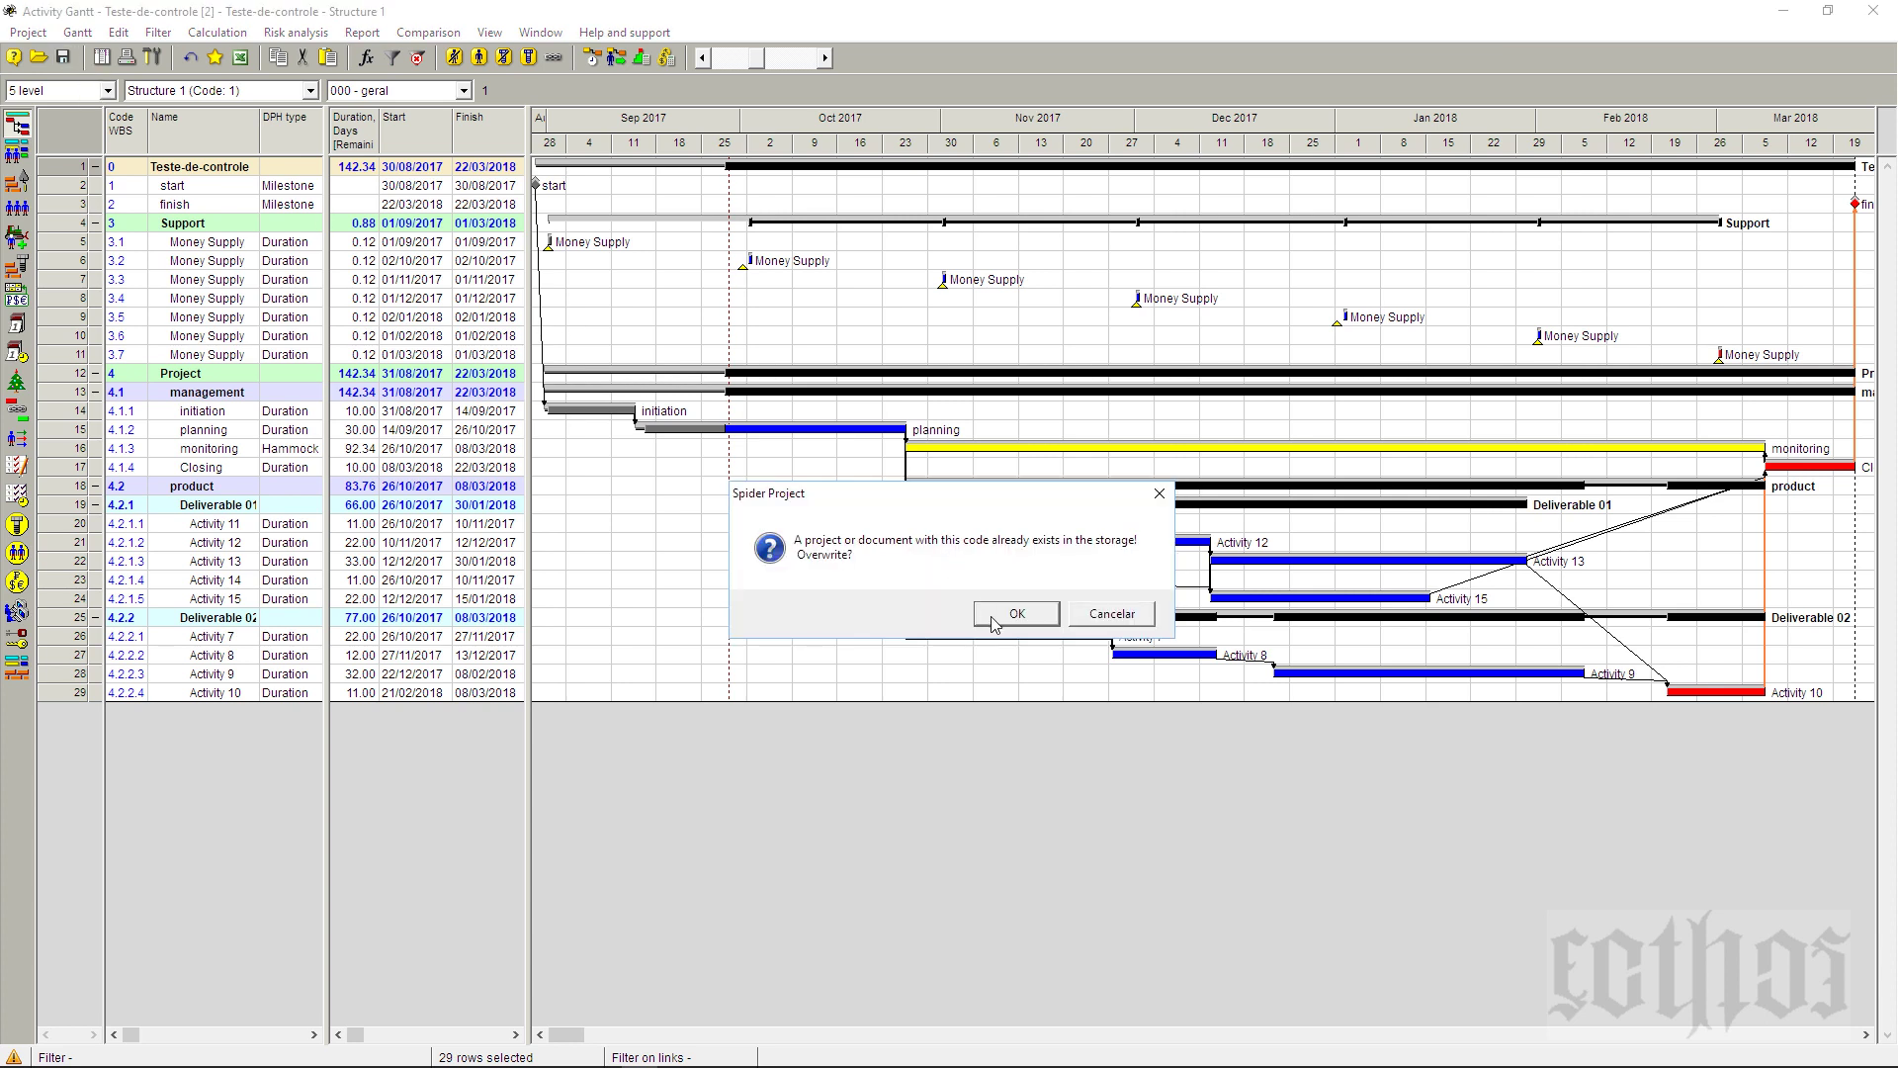
left_click(994, 619)
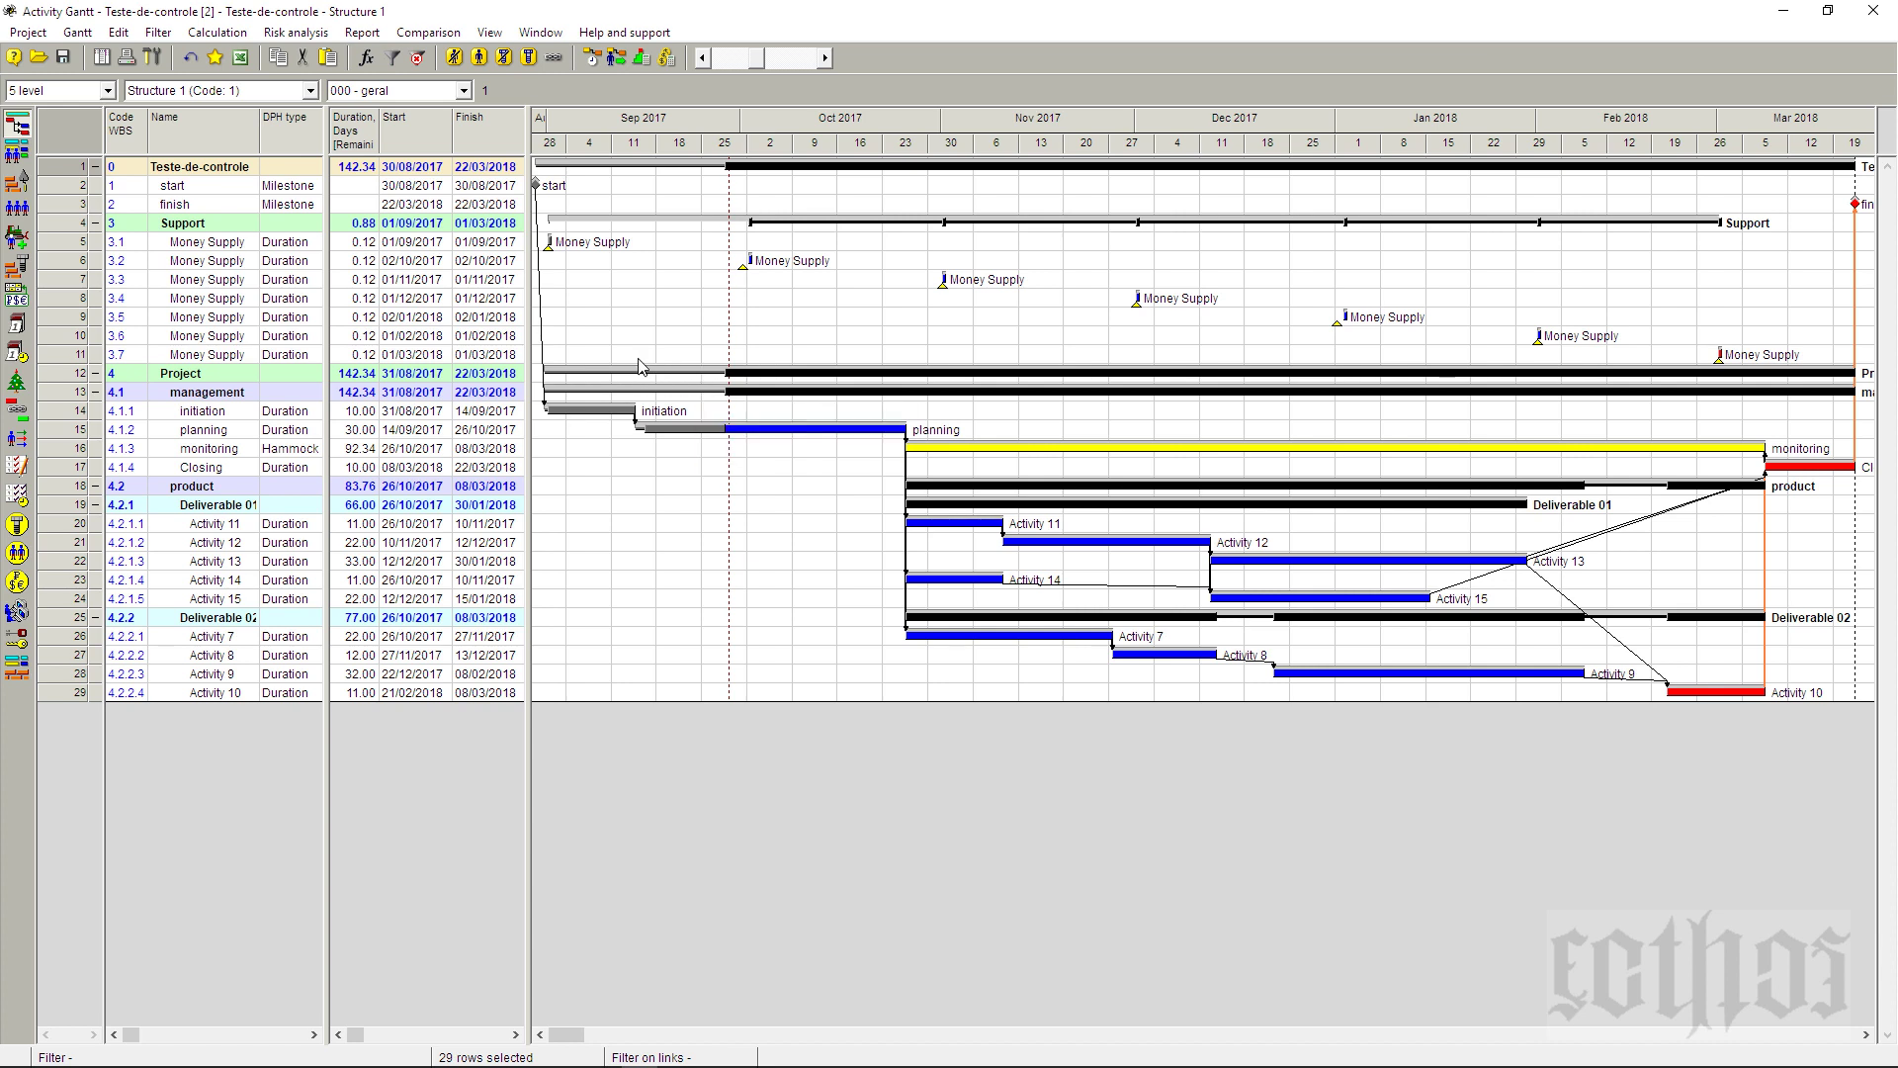
- Open the resource constrained scheduling options and bring up their expenses leveling settings
mouse_move(615, 379)
mouse_move(1348, 506)
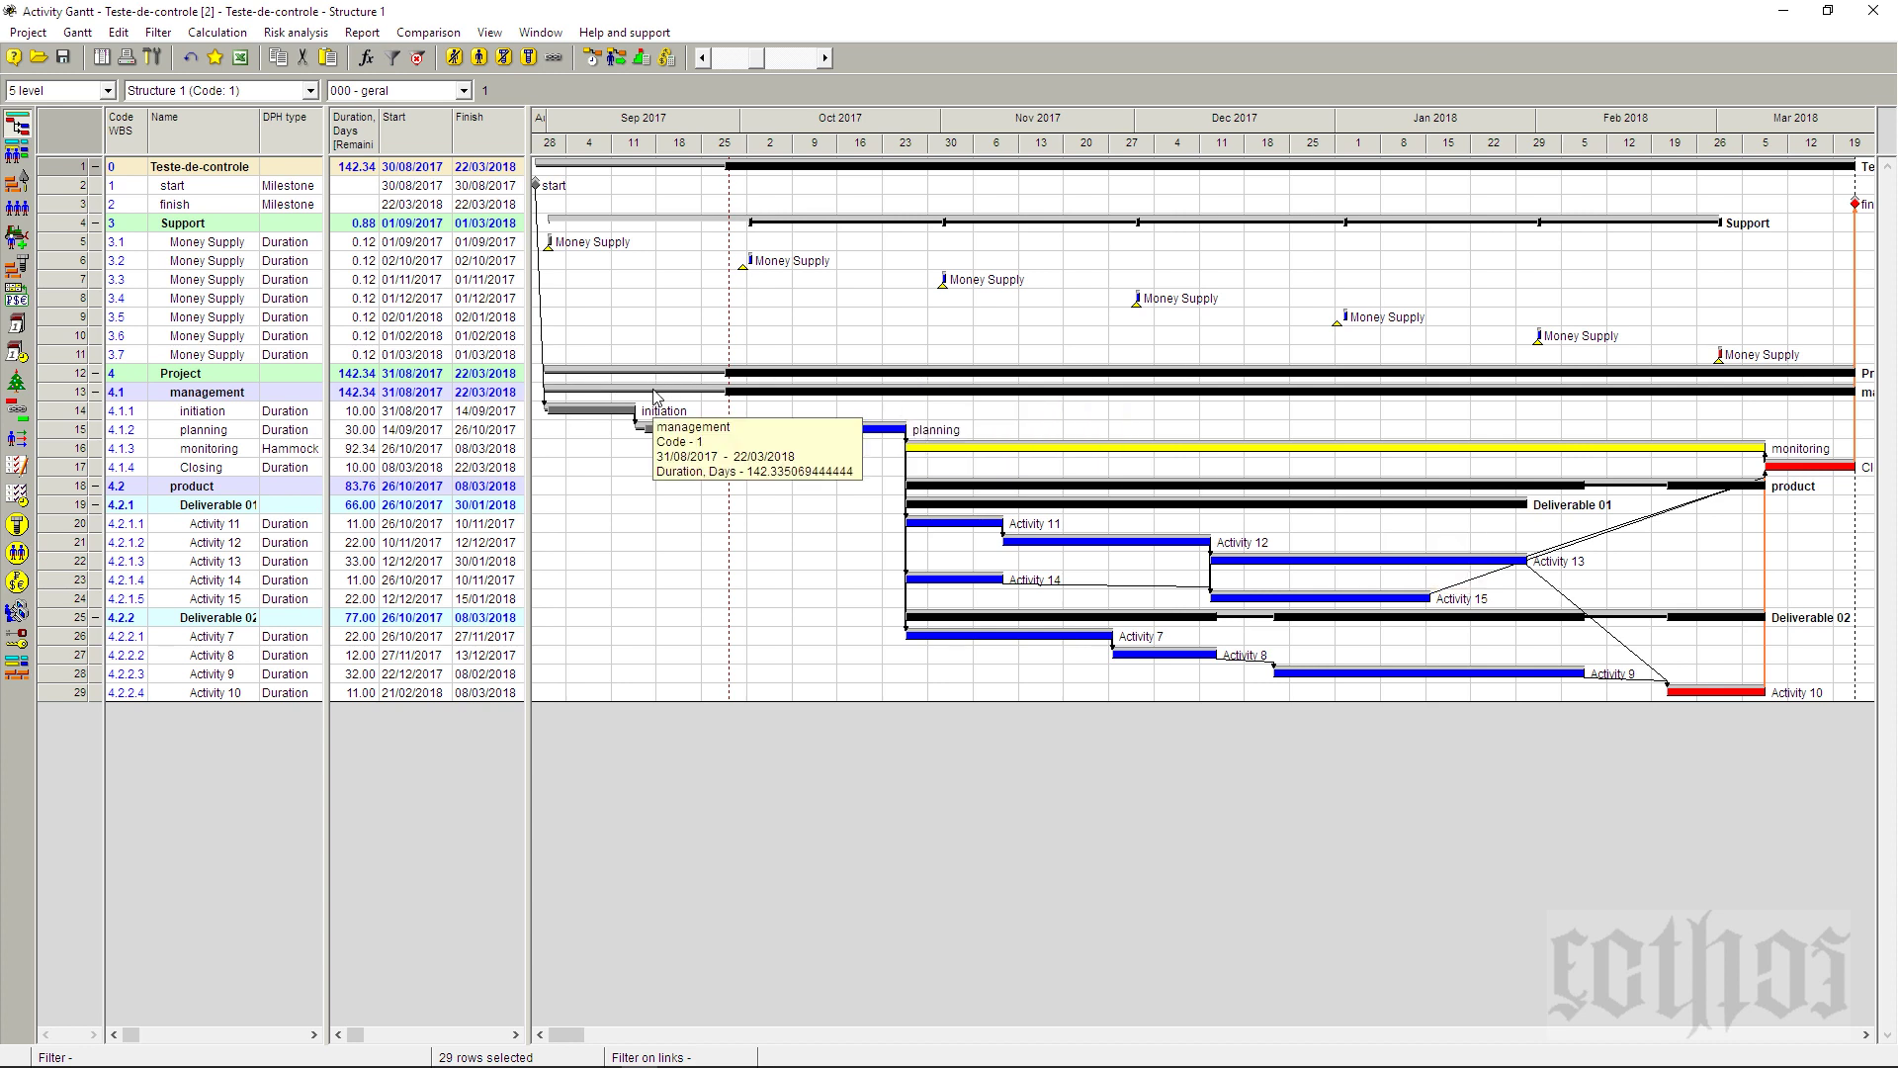
left_click(596, 56)
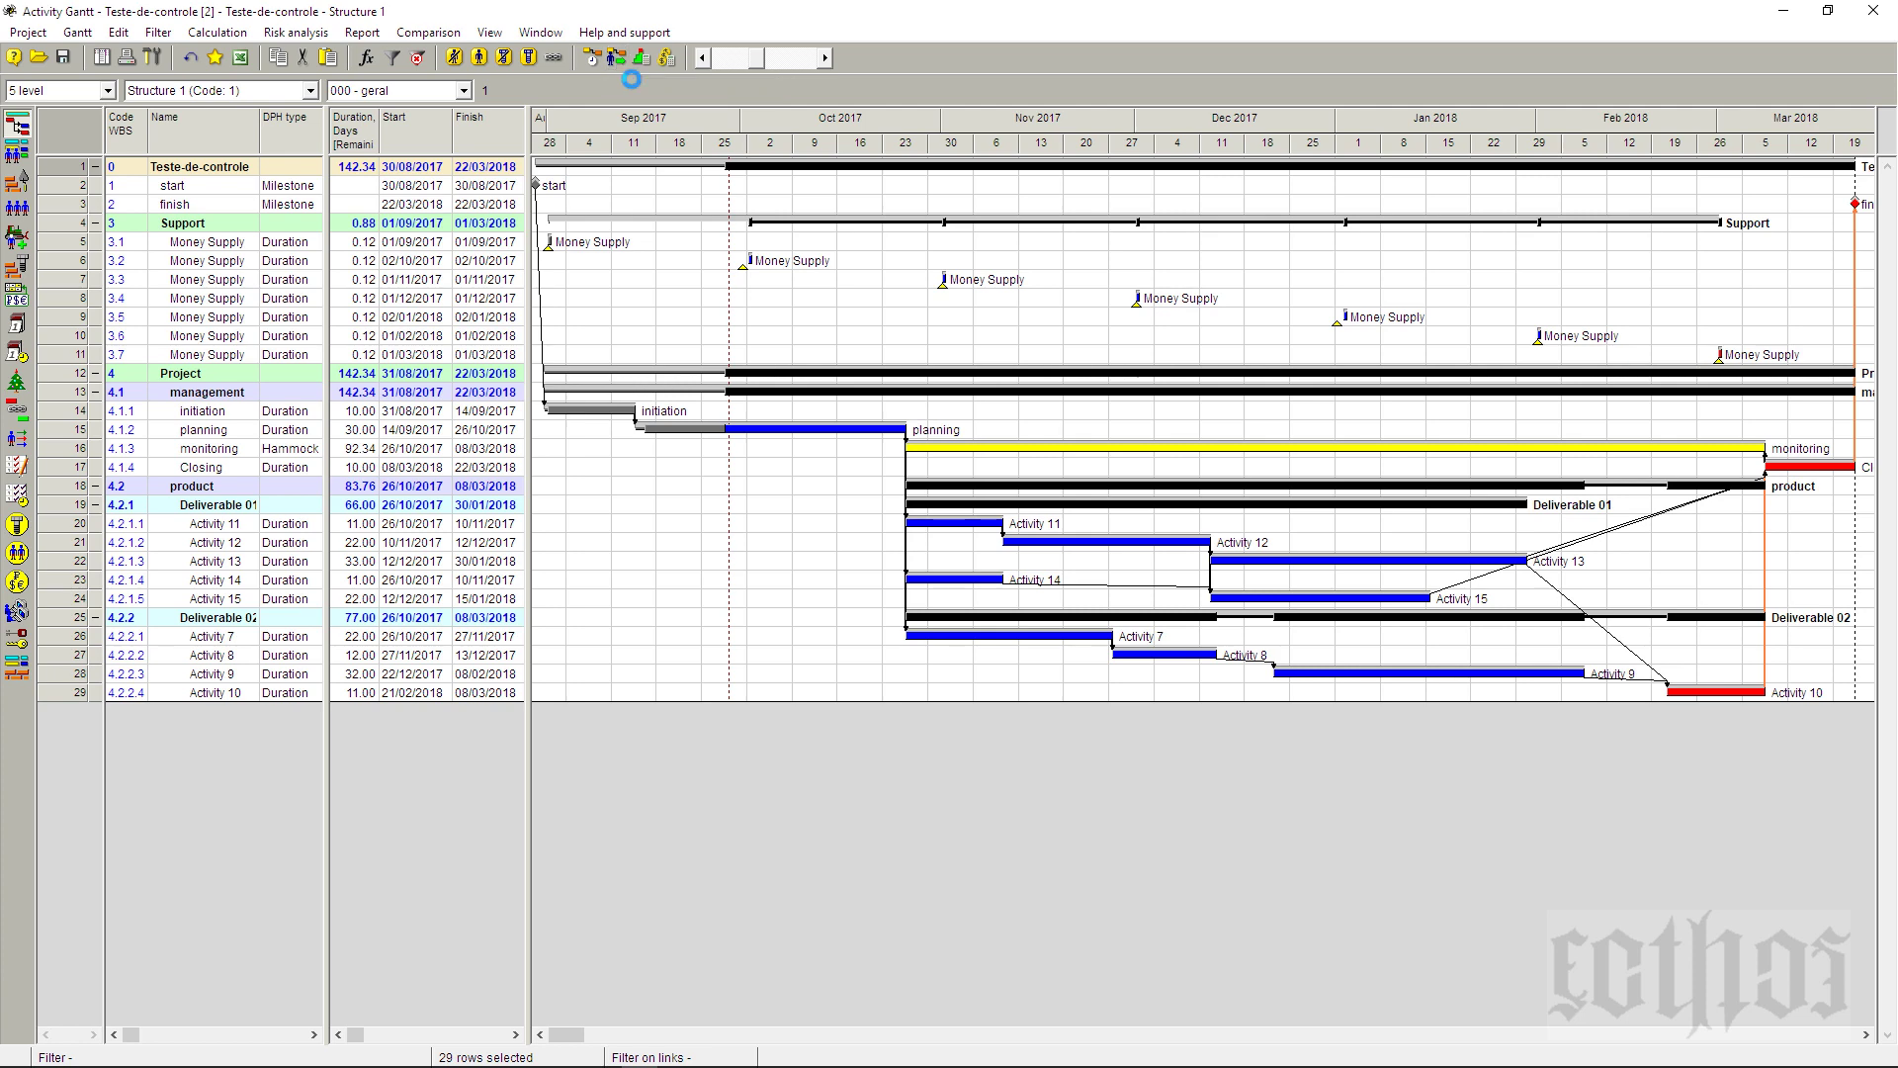
left_click(617, 60)
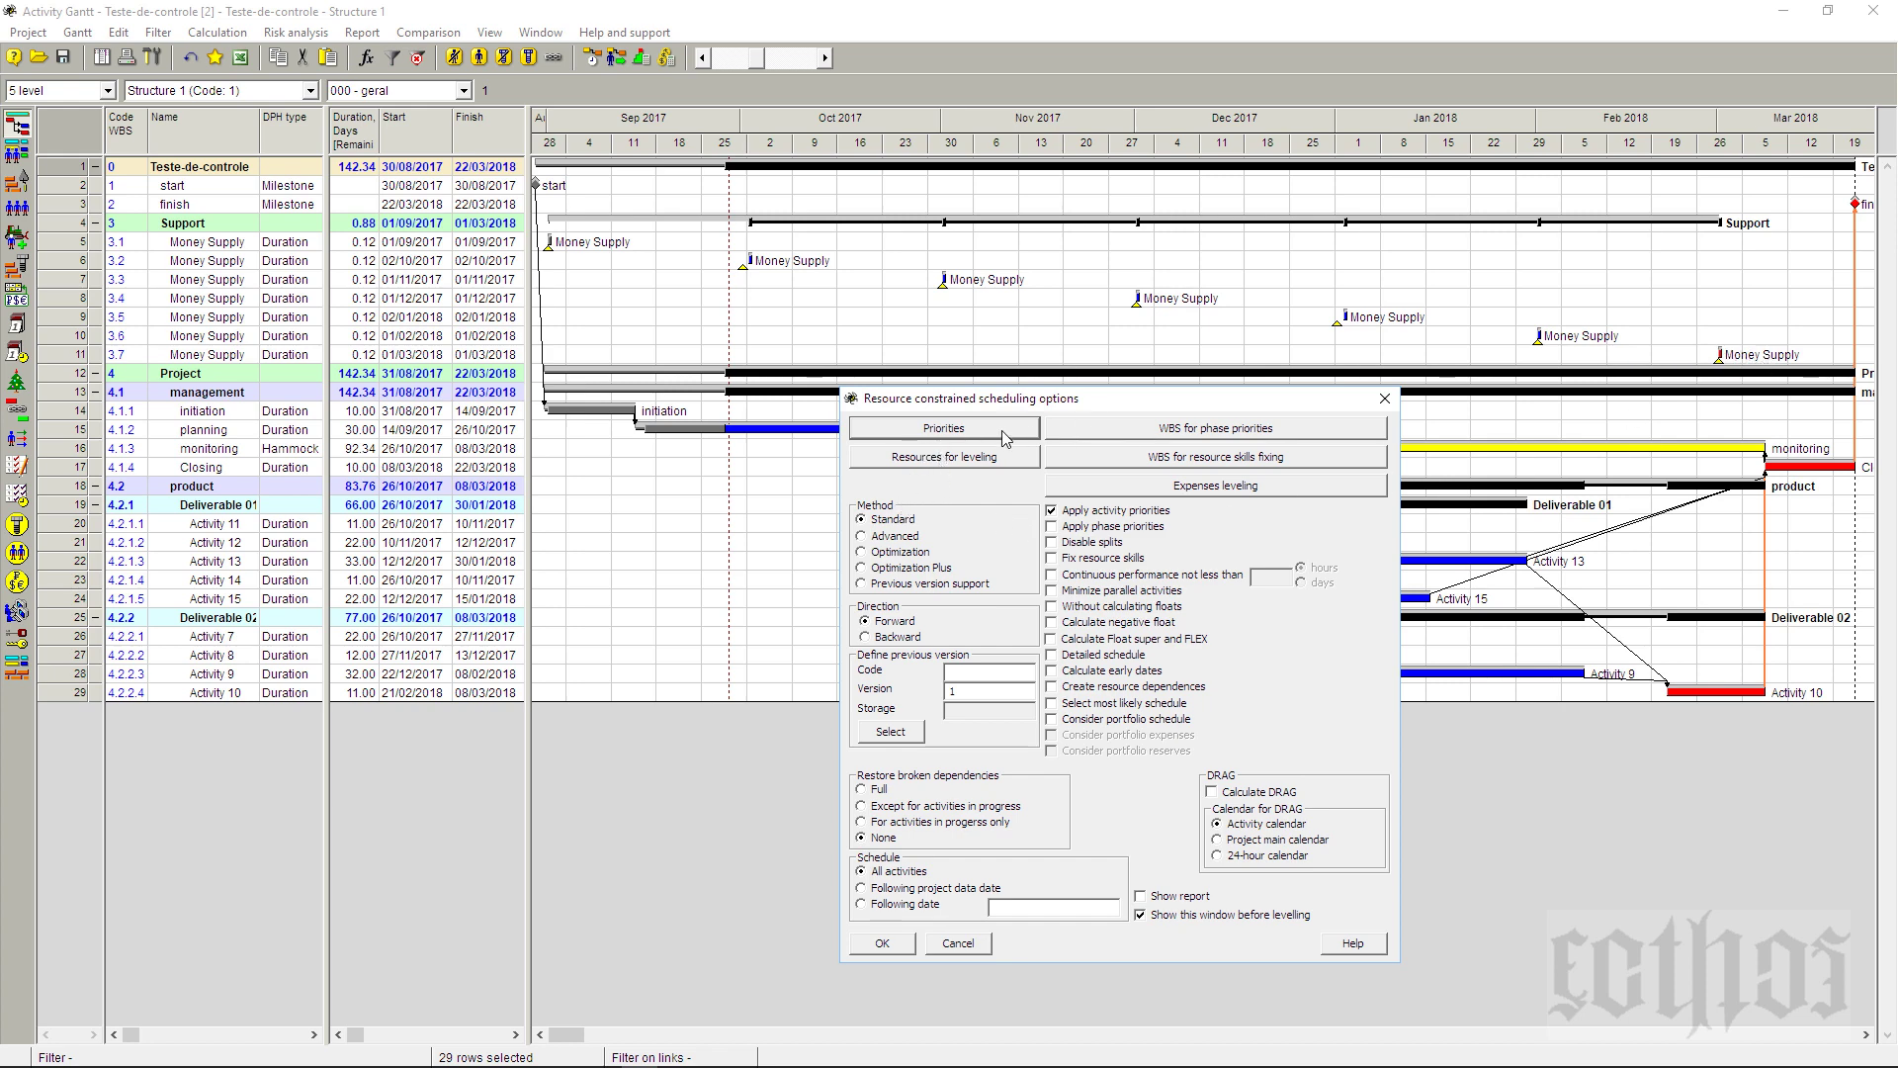
left_click(1002, 461)
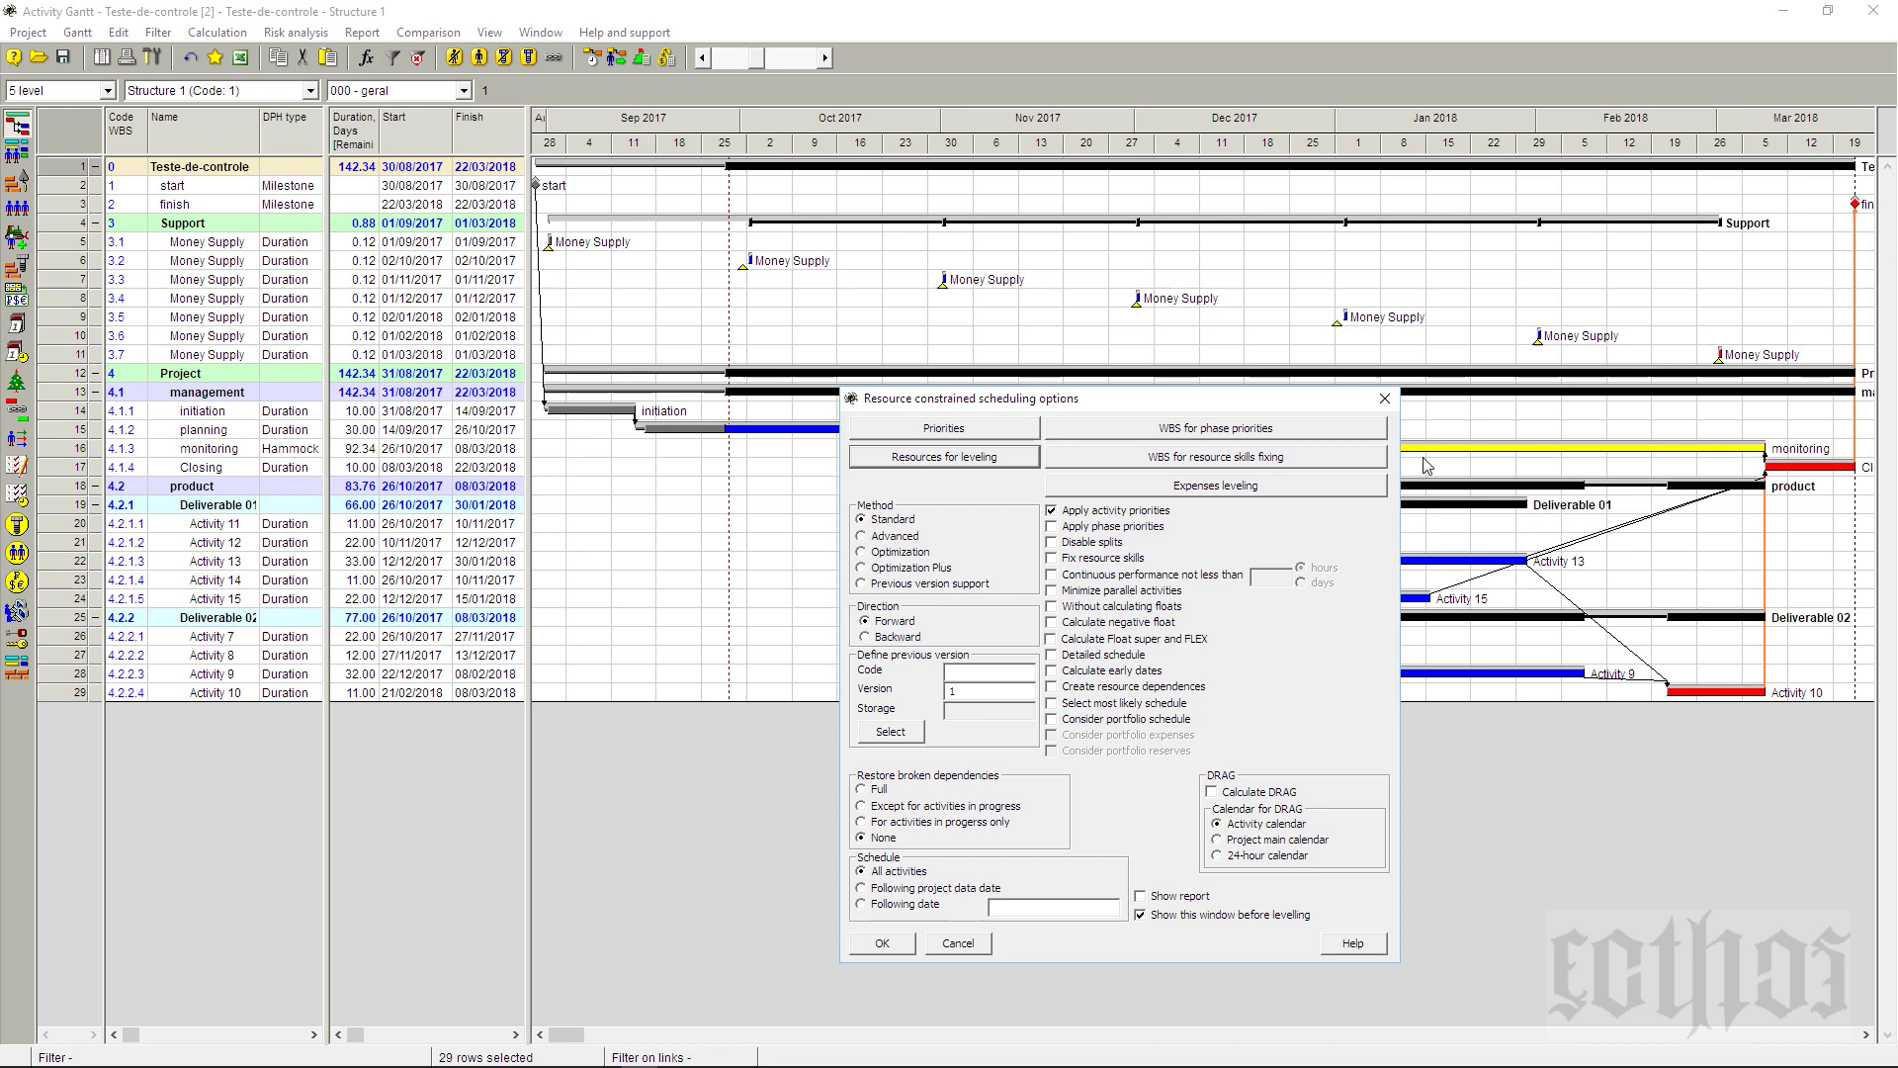
left_click(1284, 491)
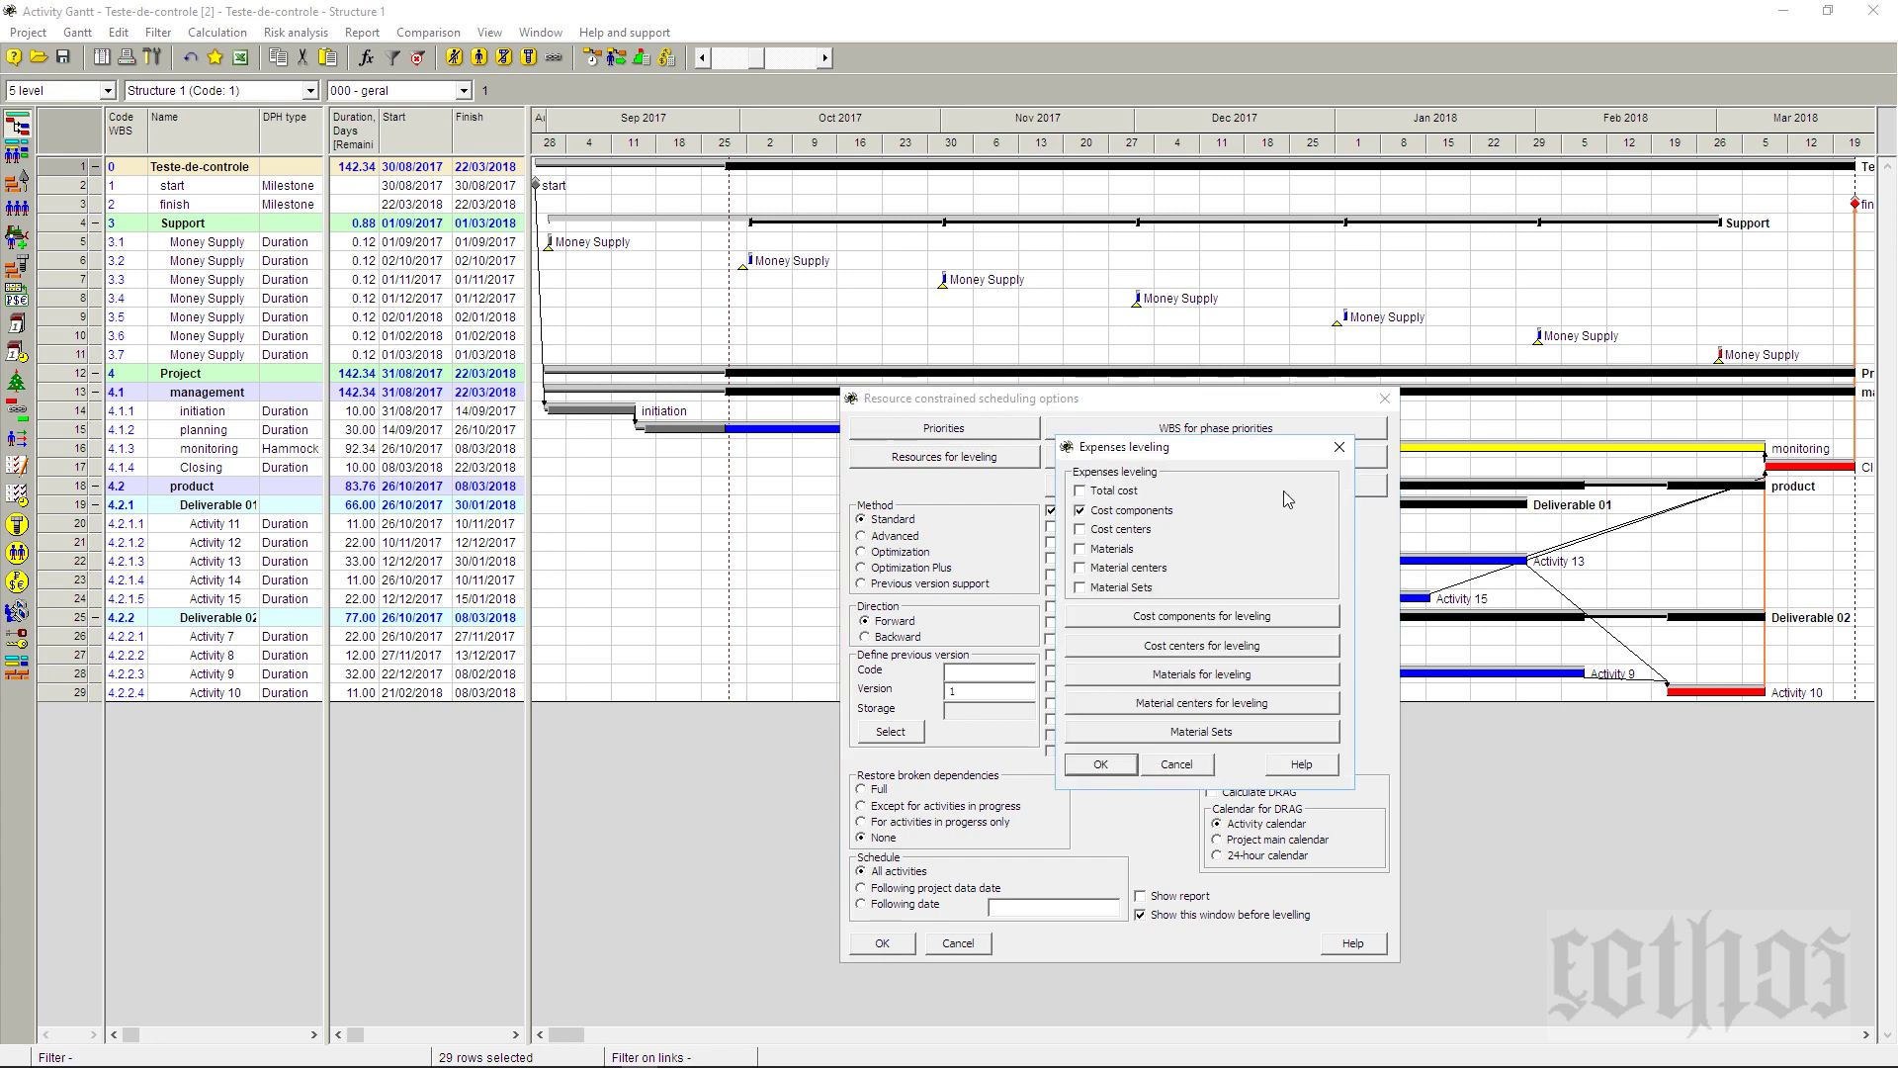
left_click_drag(1322, 441, 1582, 417)
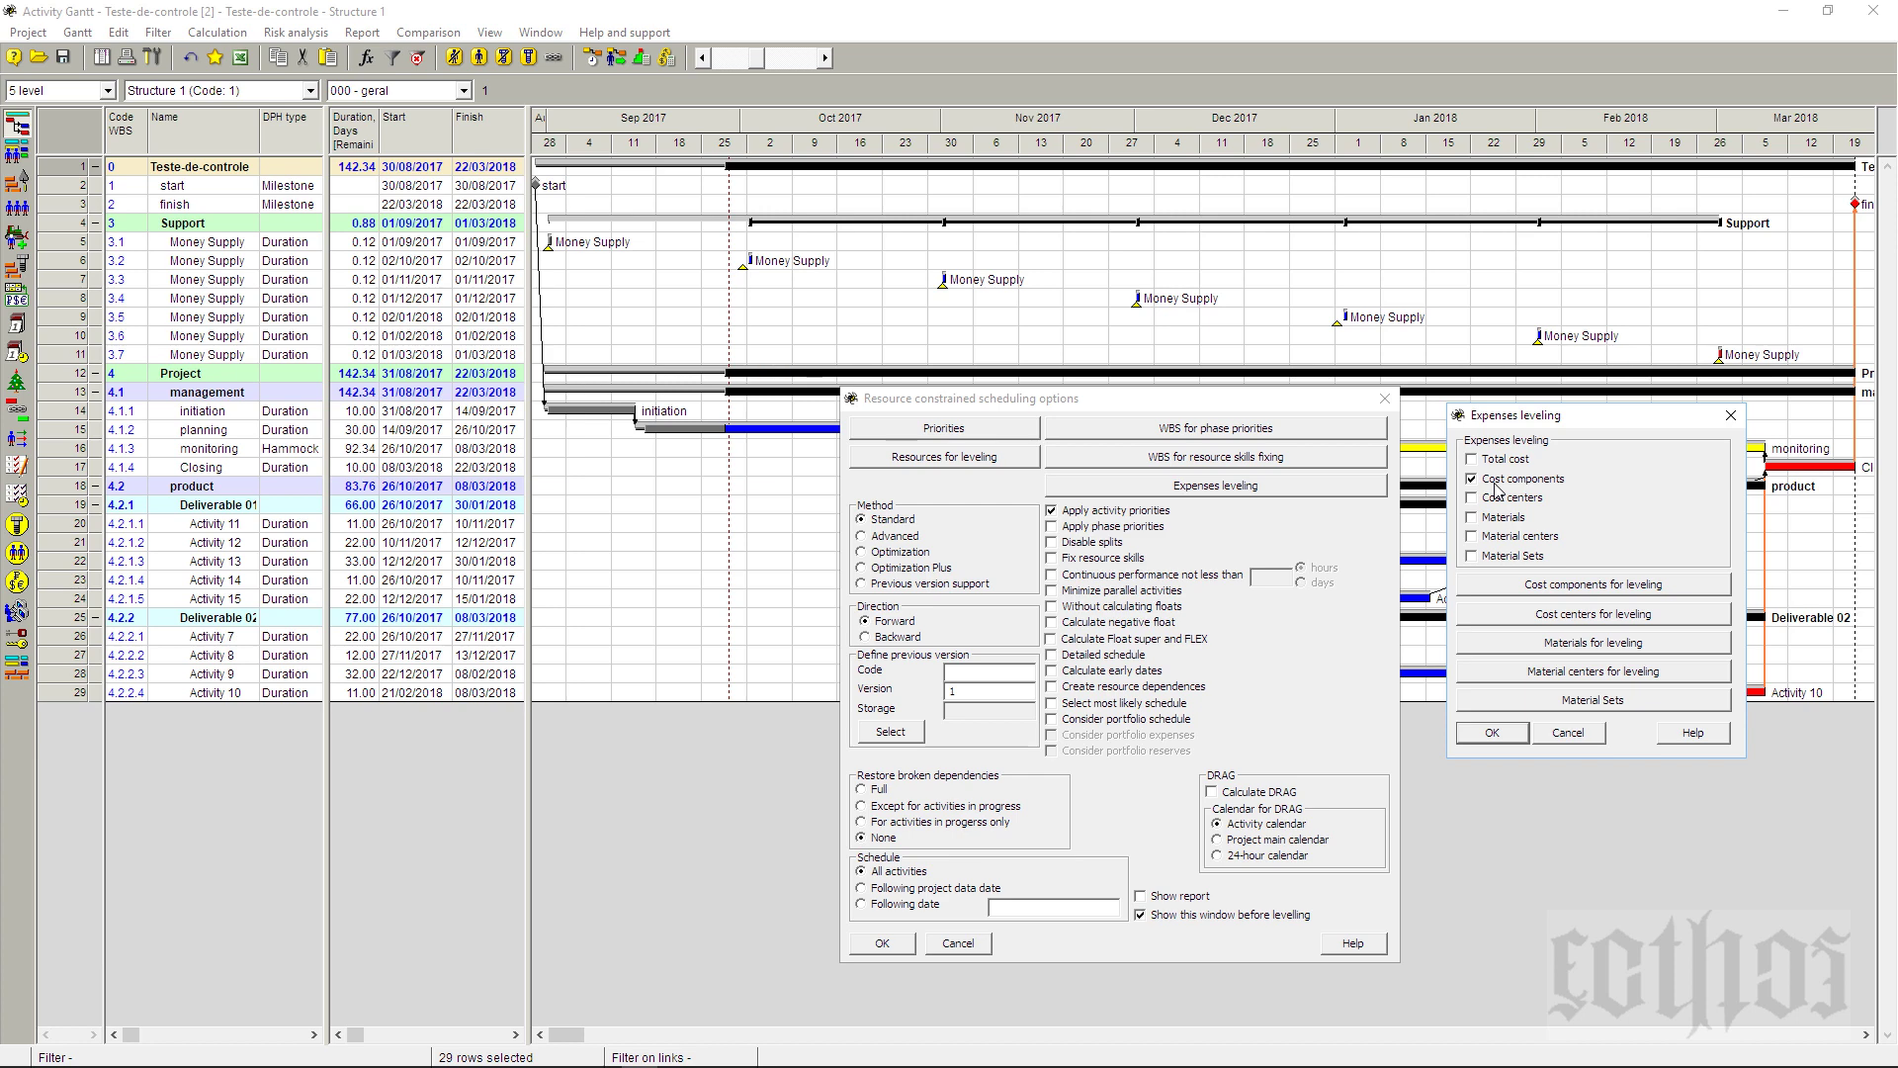
- Review the expense types and the cost components selected for leveling, and accept the expenses leveling settings
left_click(1500, 521)
left_click(1502, 556)
left_click(1502, 558)
left_click(1595, 593)
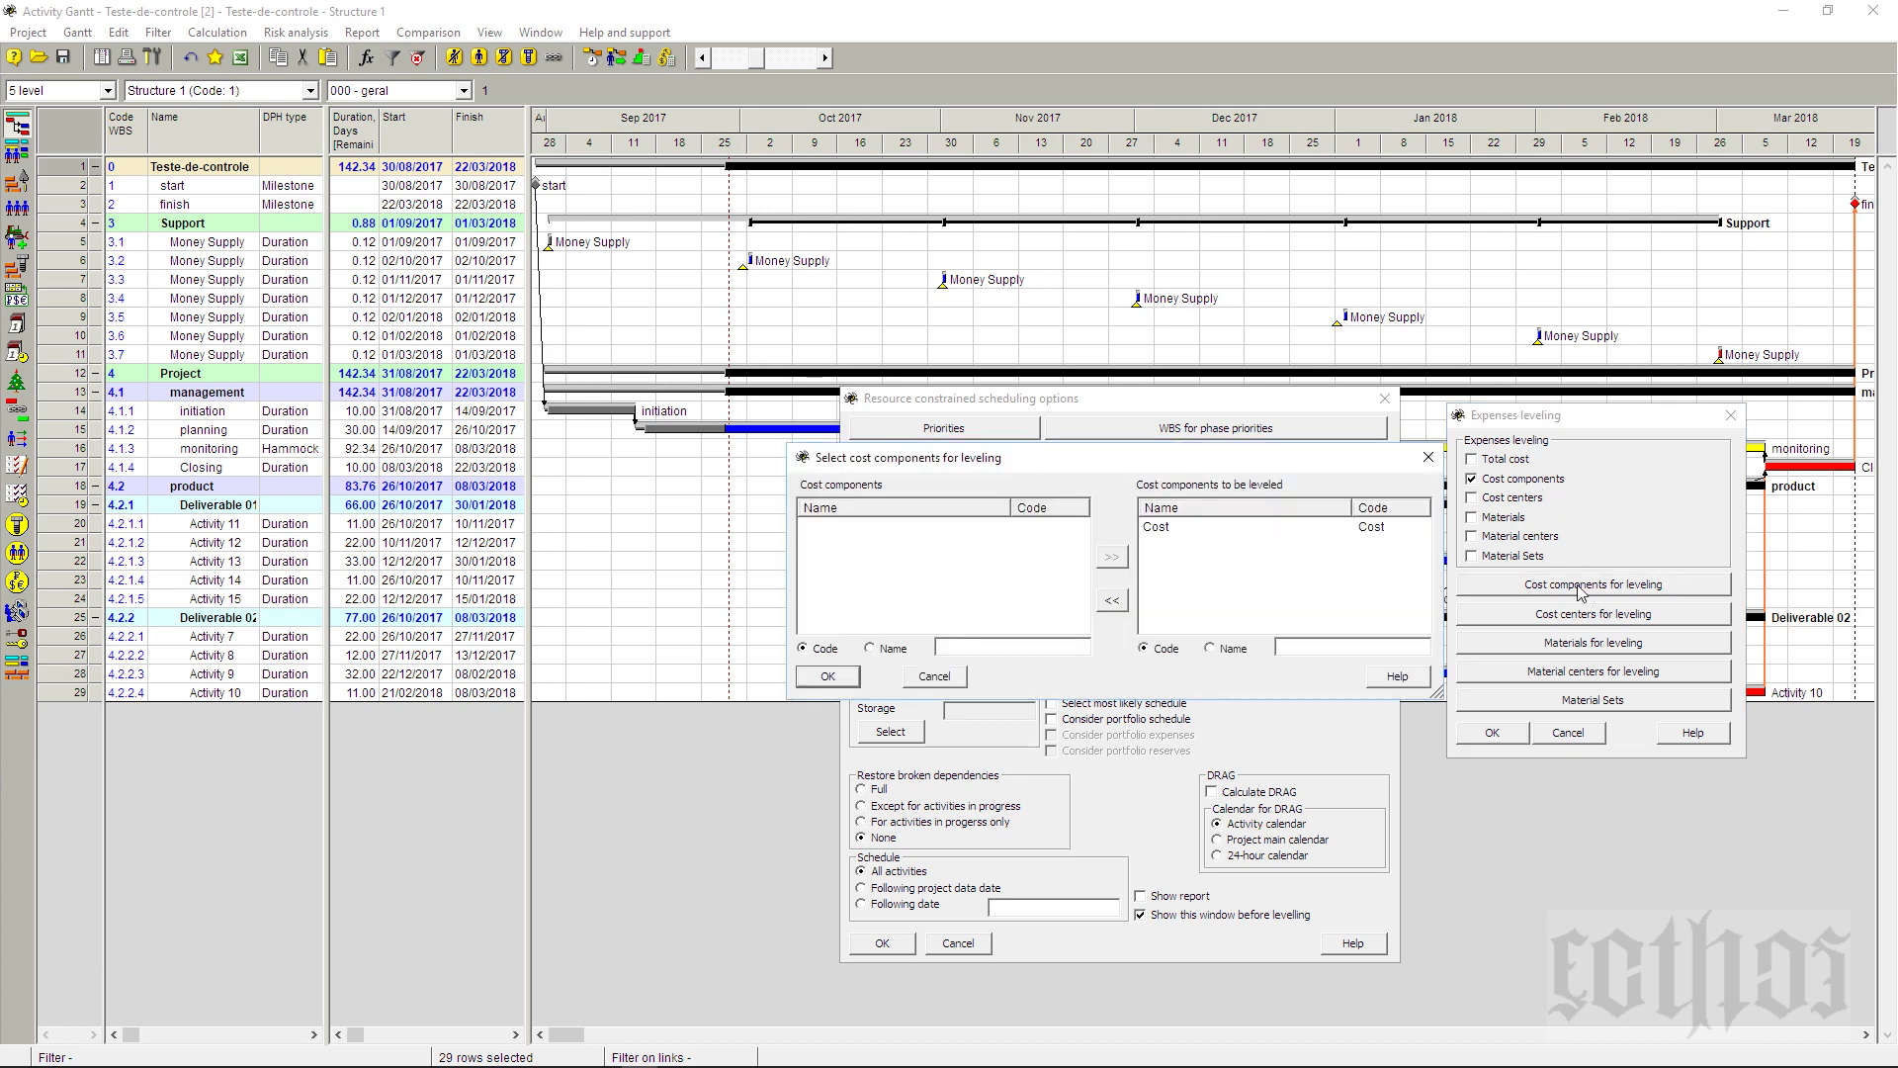
left_click(1172, 529)
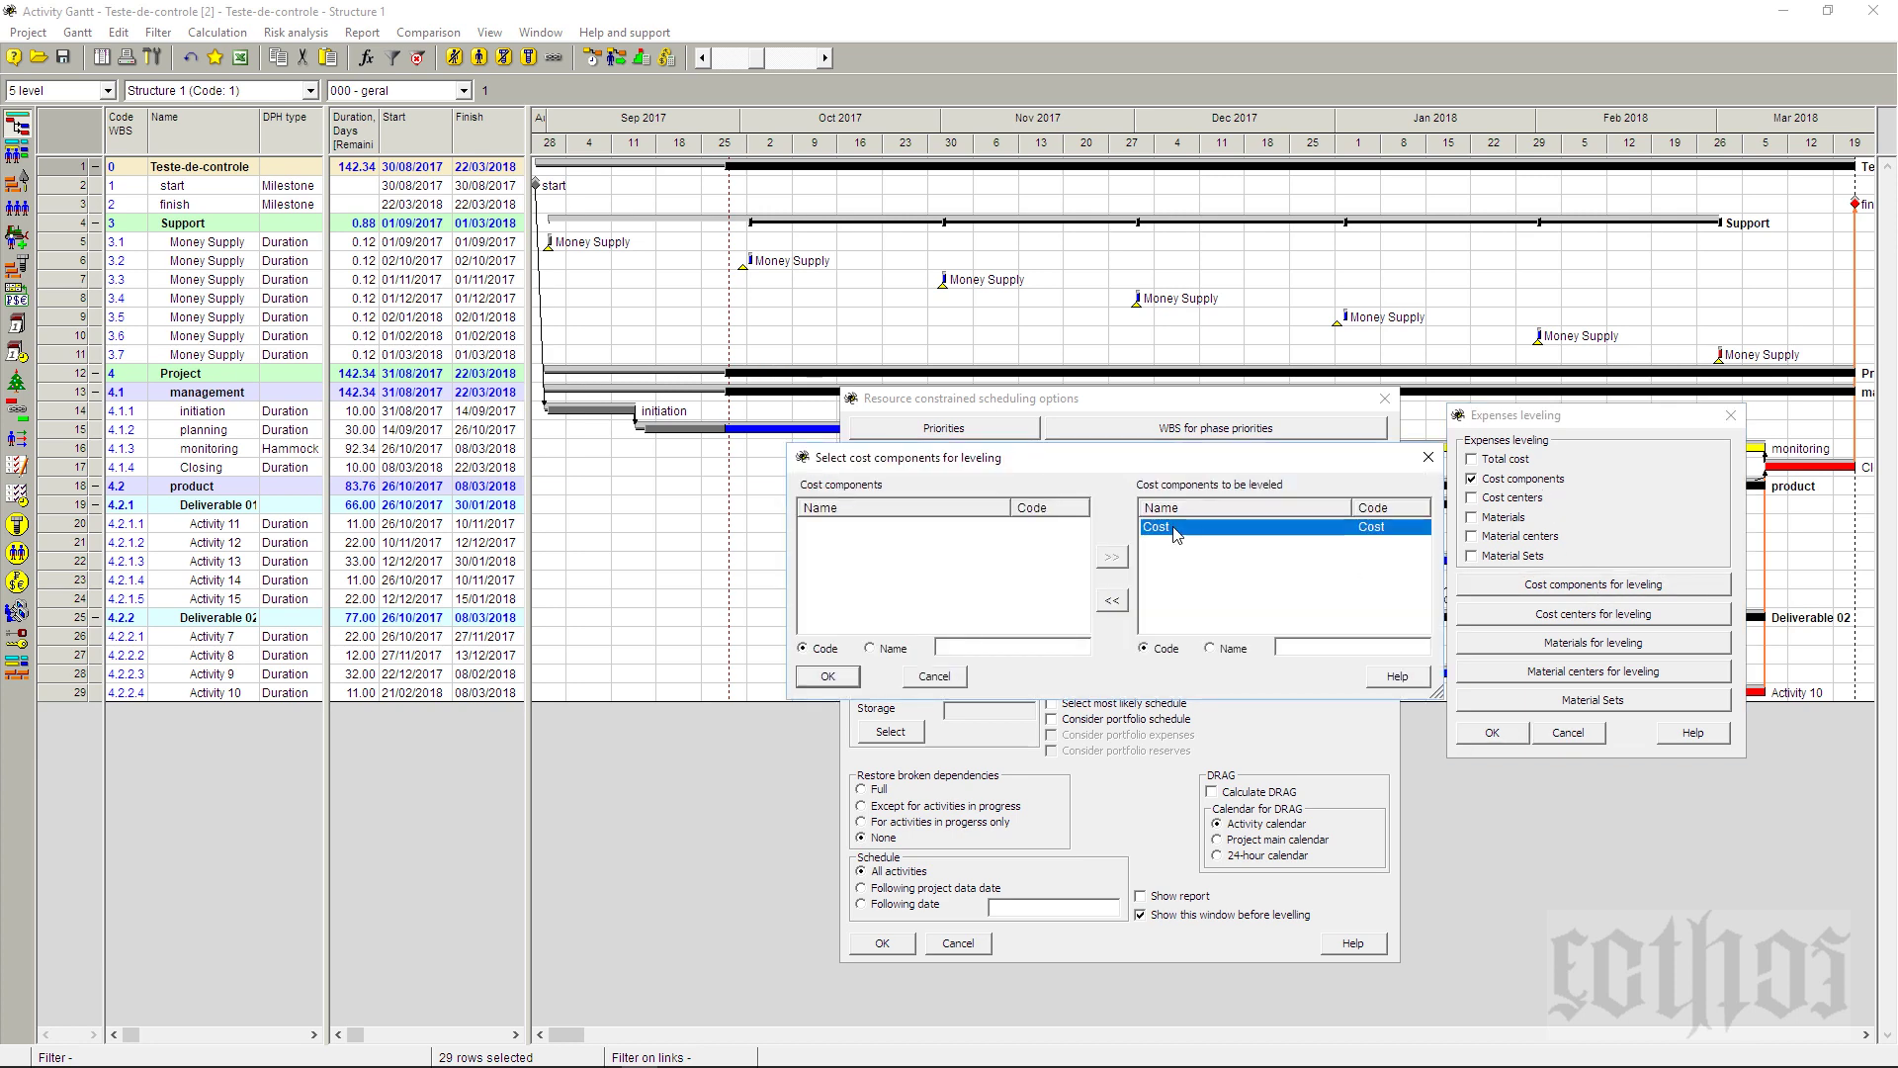
left_click(808, 680)
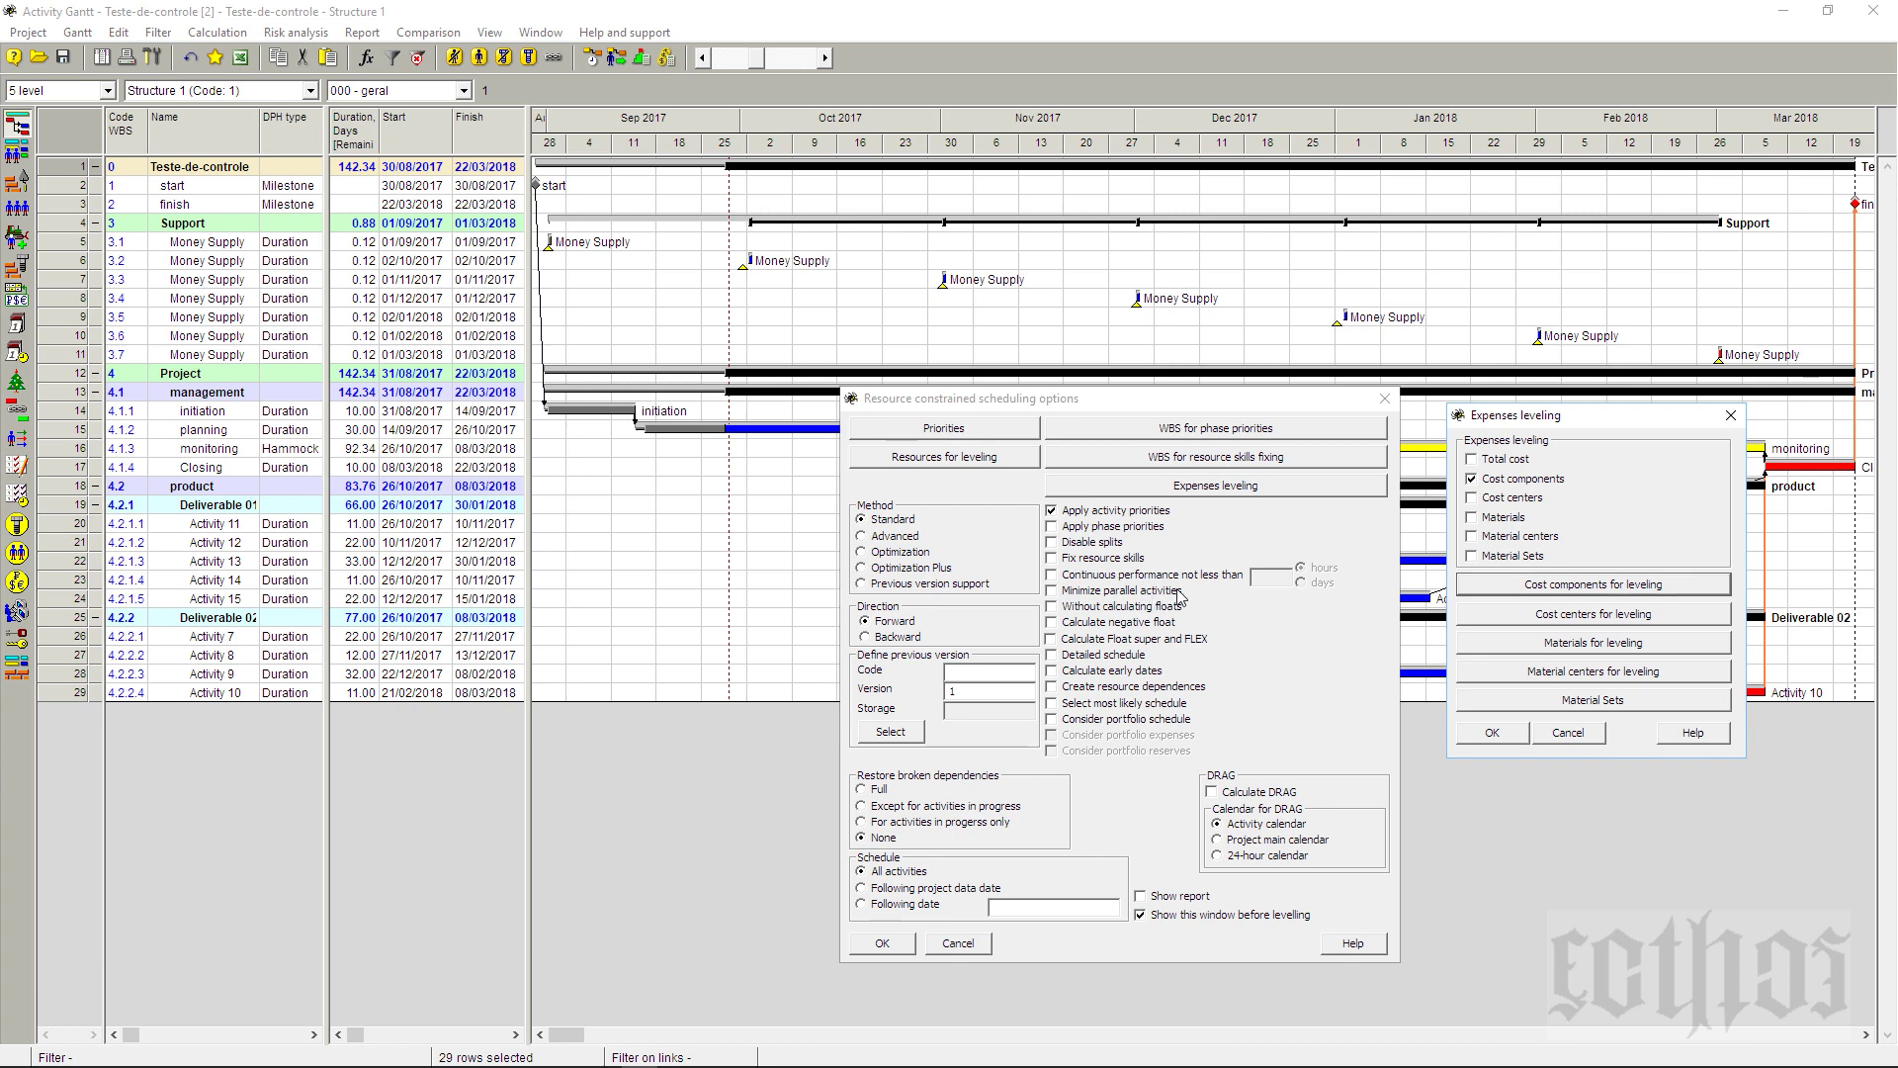
left_click(1511, 734)
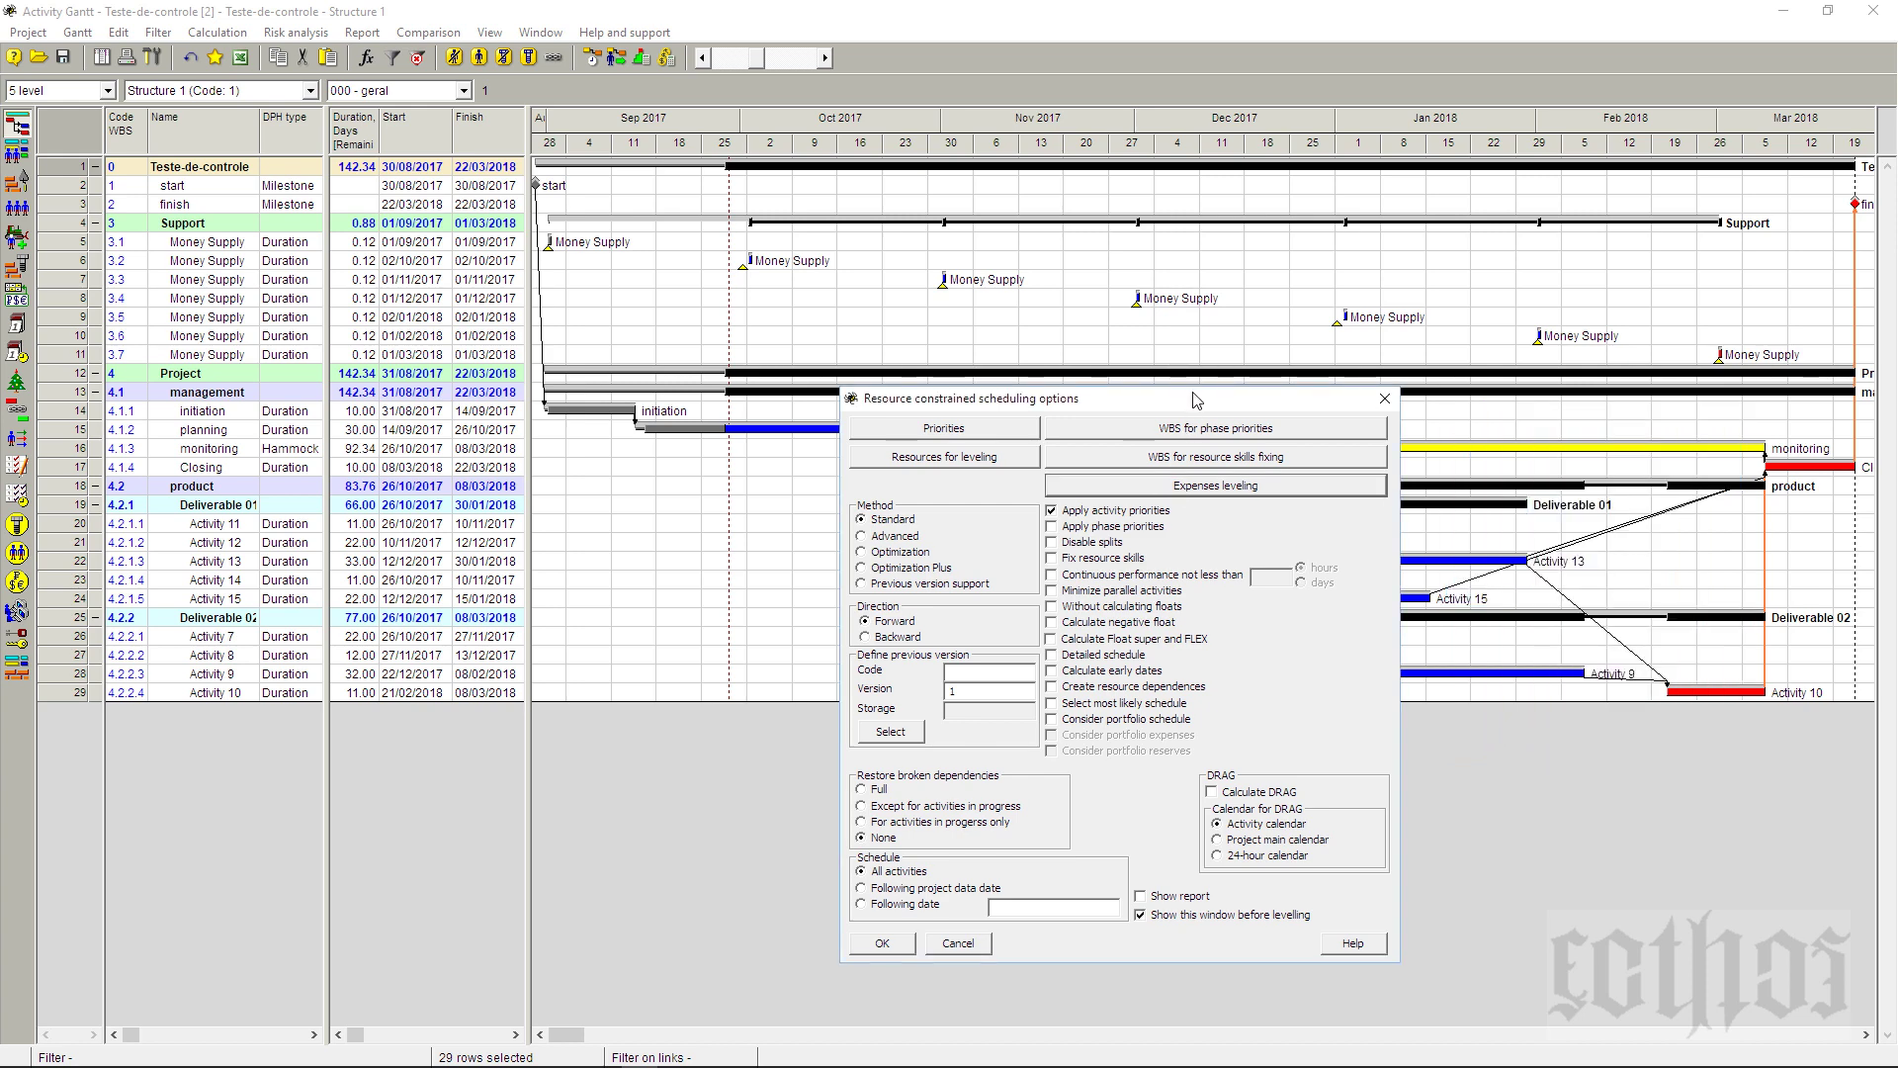
- Recalculate the resource constrained schedule for all activities with the Standard method in the Forward direction, and save the project
left_click_drag(1202, 400, 1420, 290)
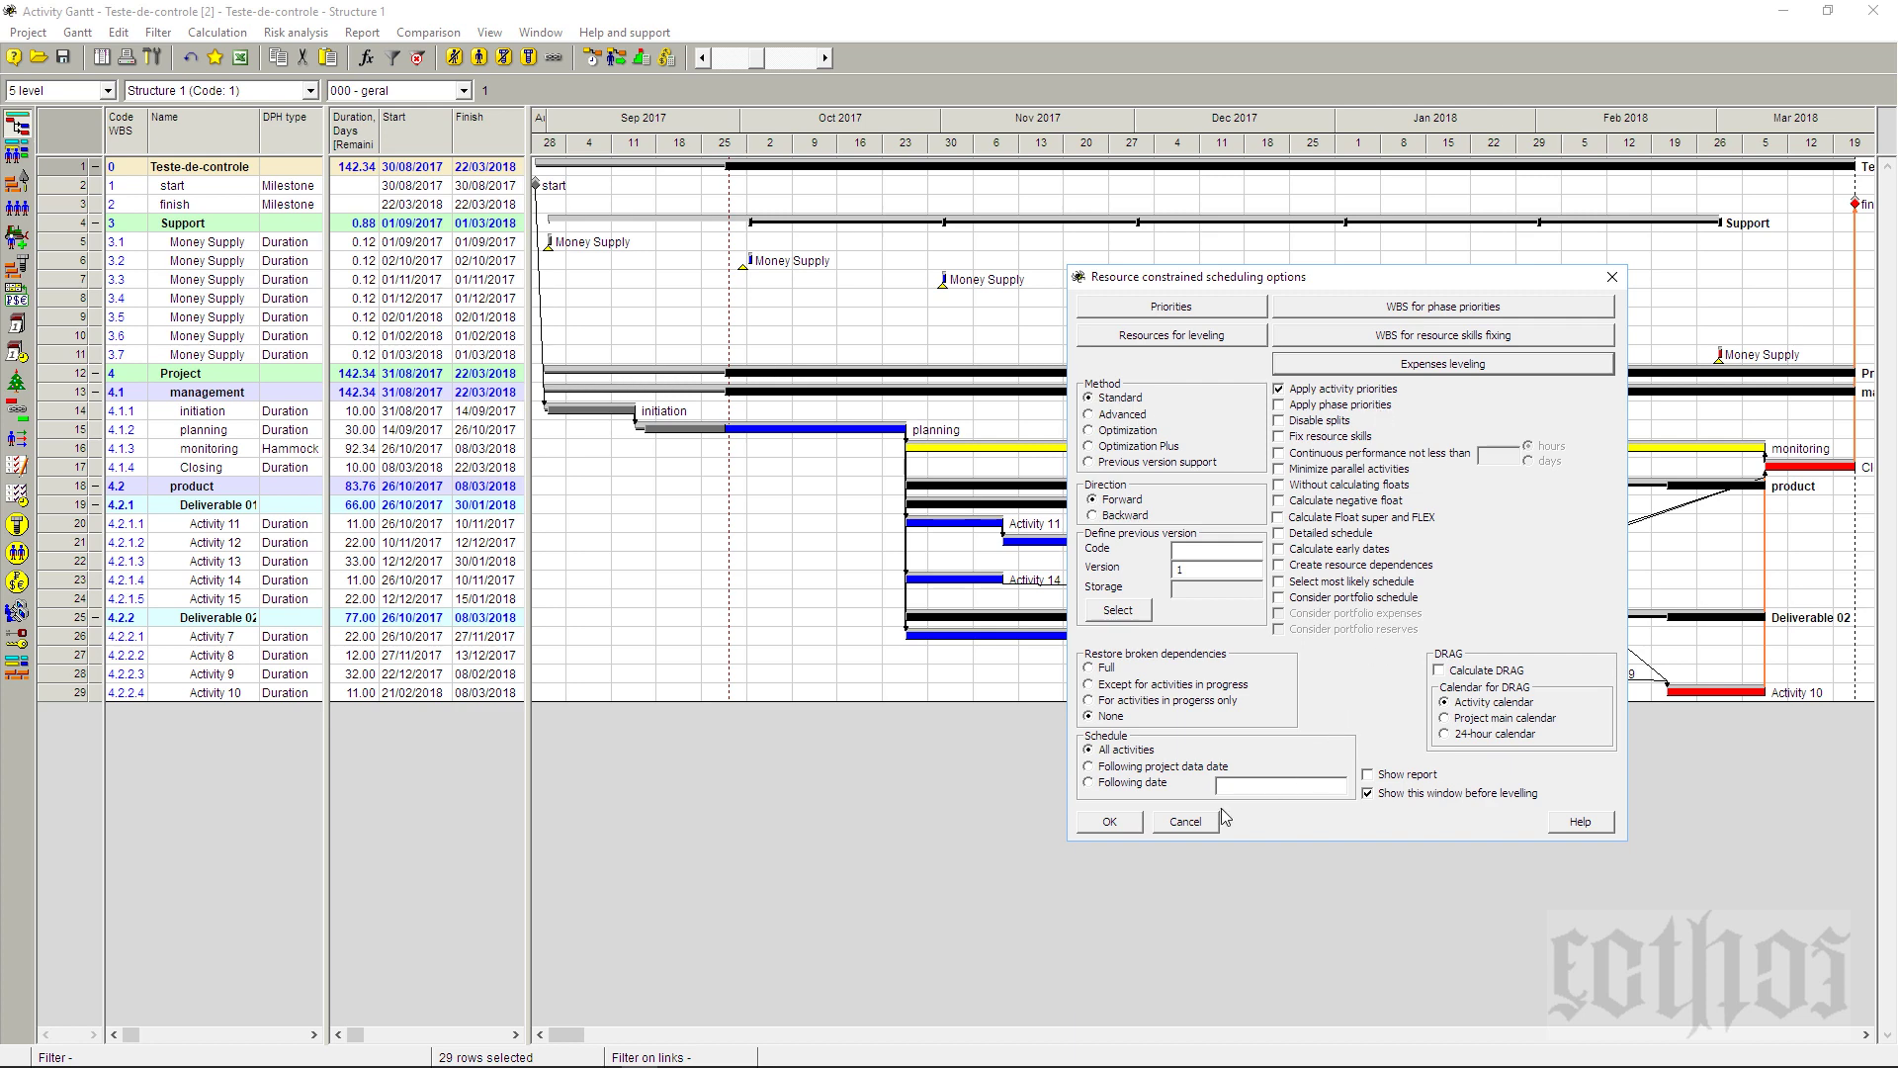
left_click(1107, 829)
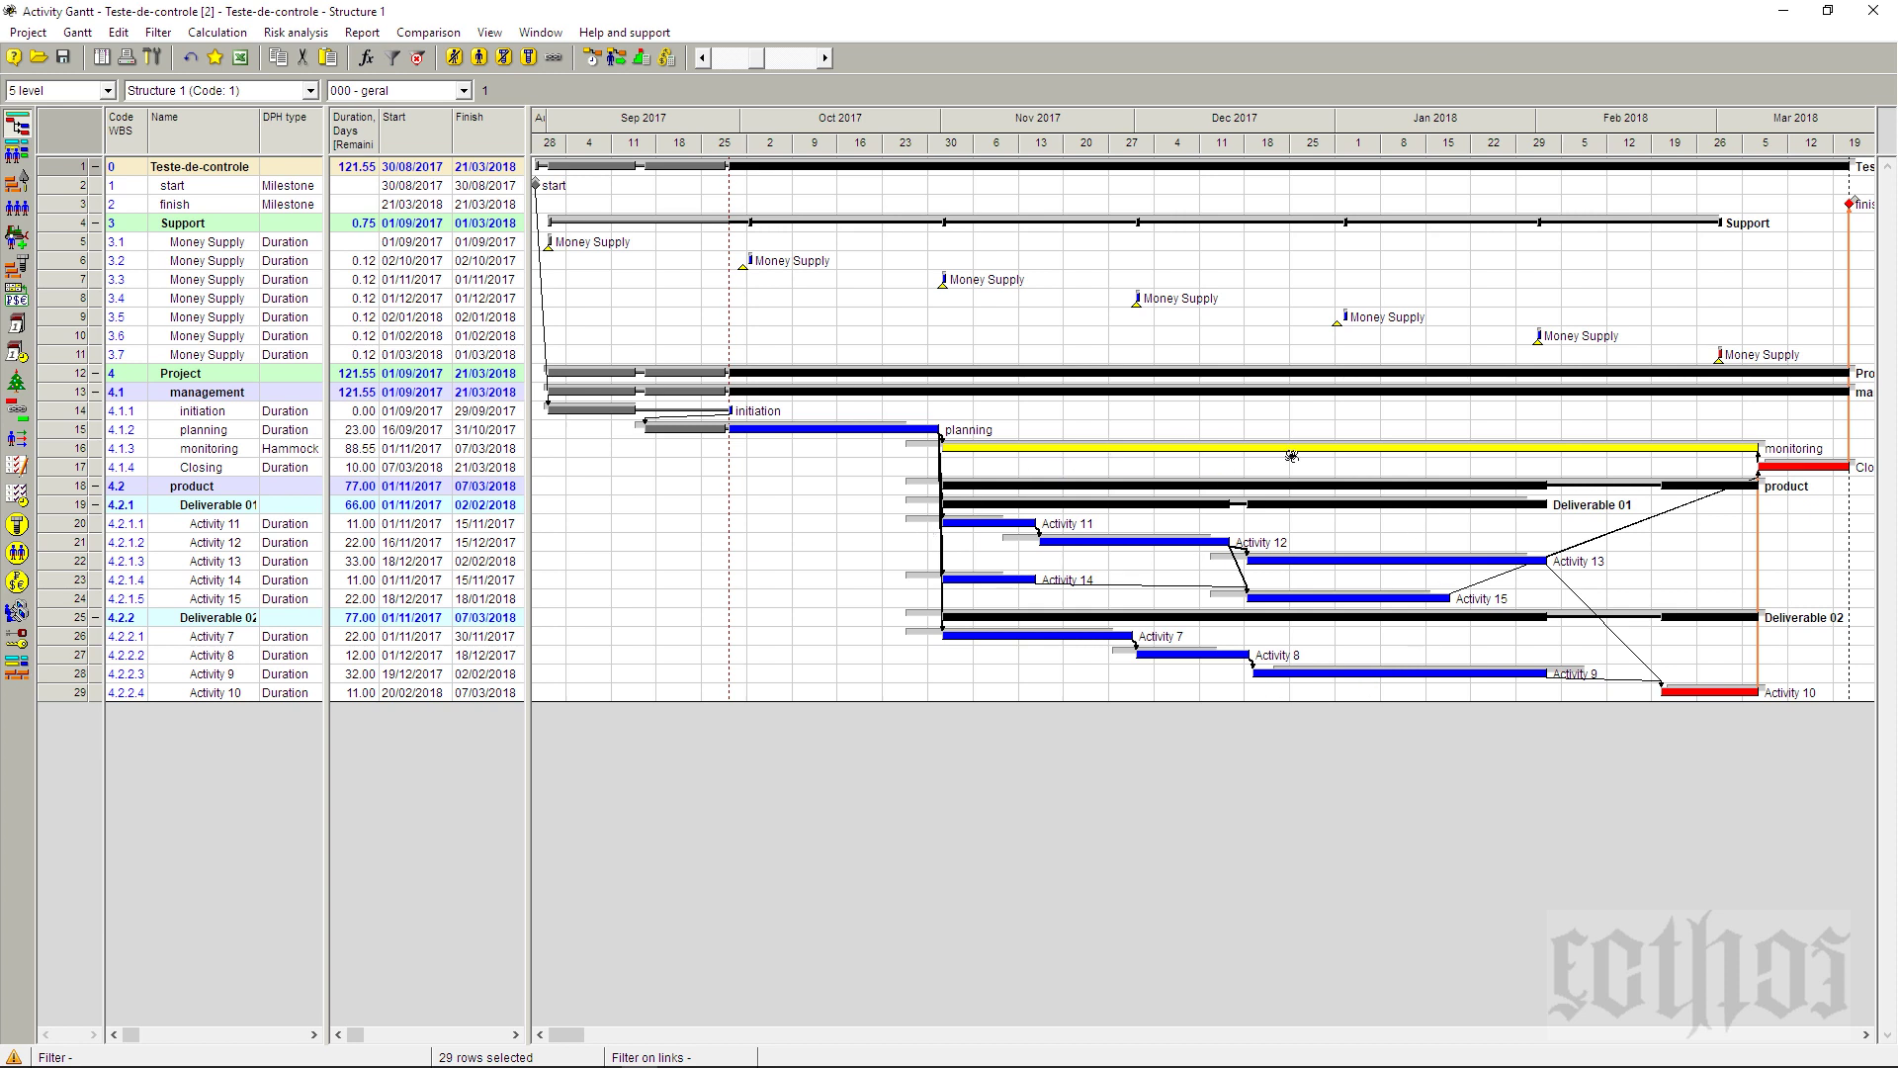
left_click(63, 58)
- Open the performance archive and widen its activity columns so the full activity and resource names are visible
left_click(13, 467)
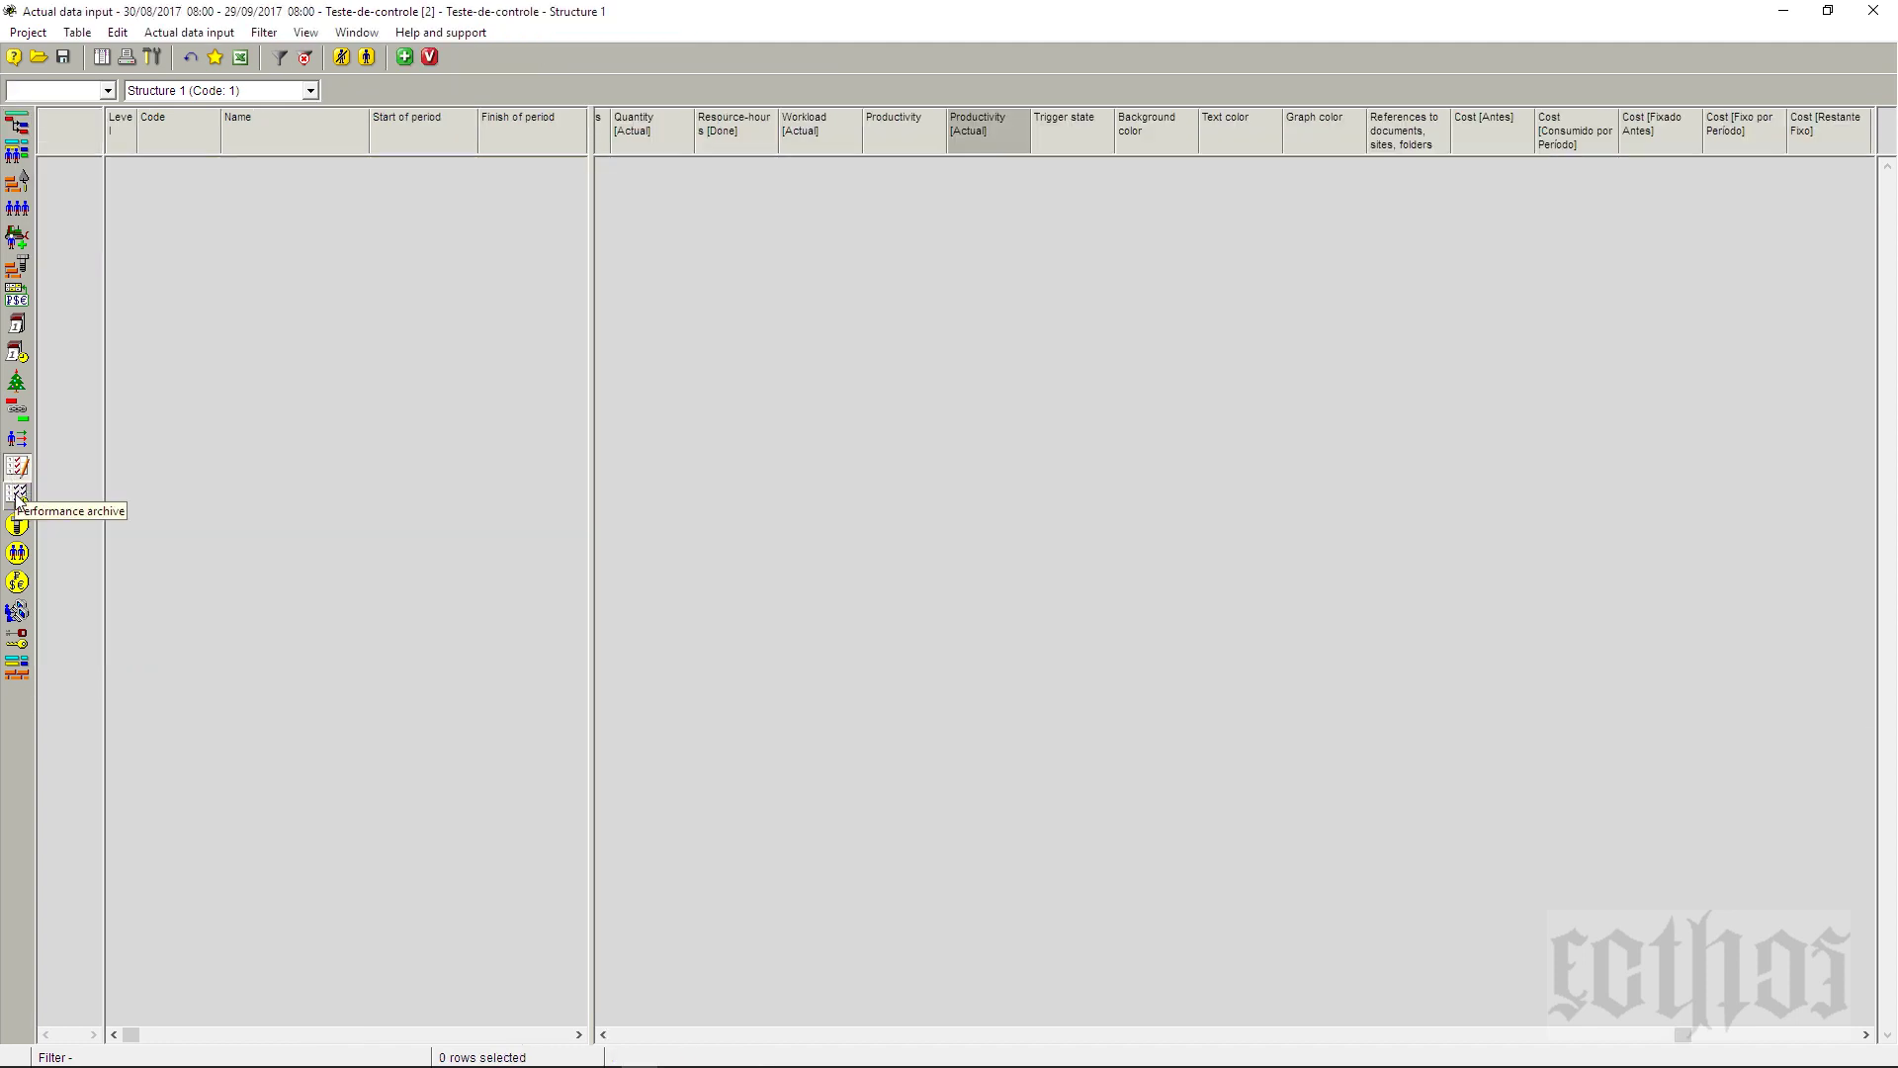
left_click(17, 495)
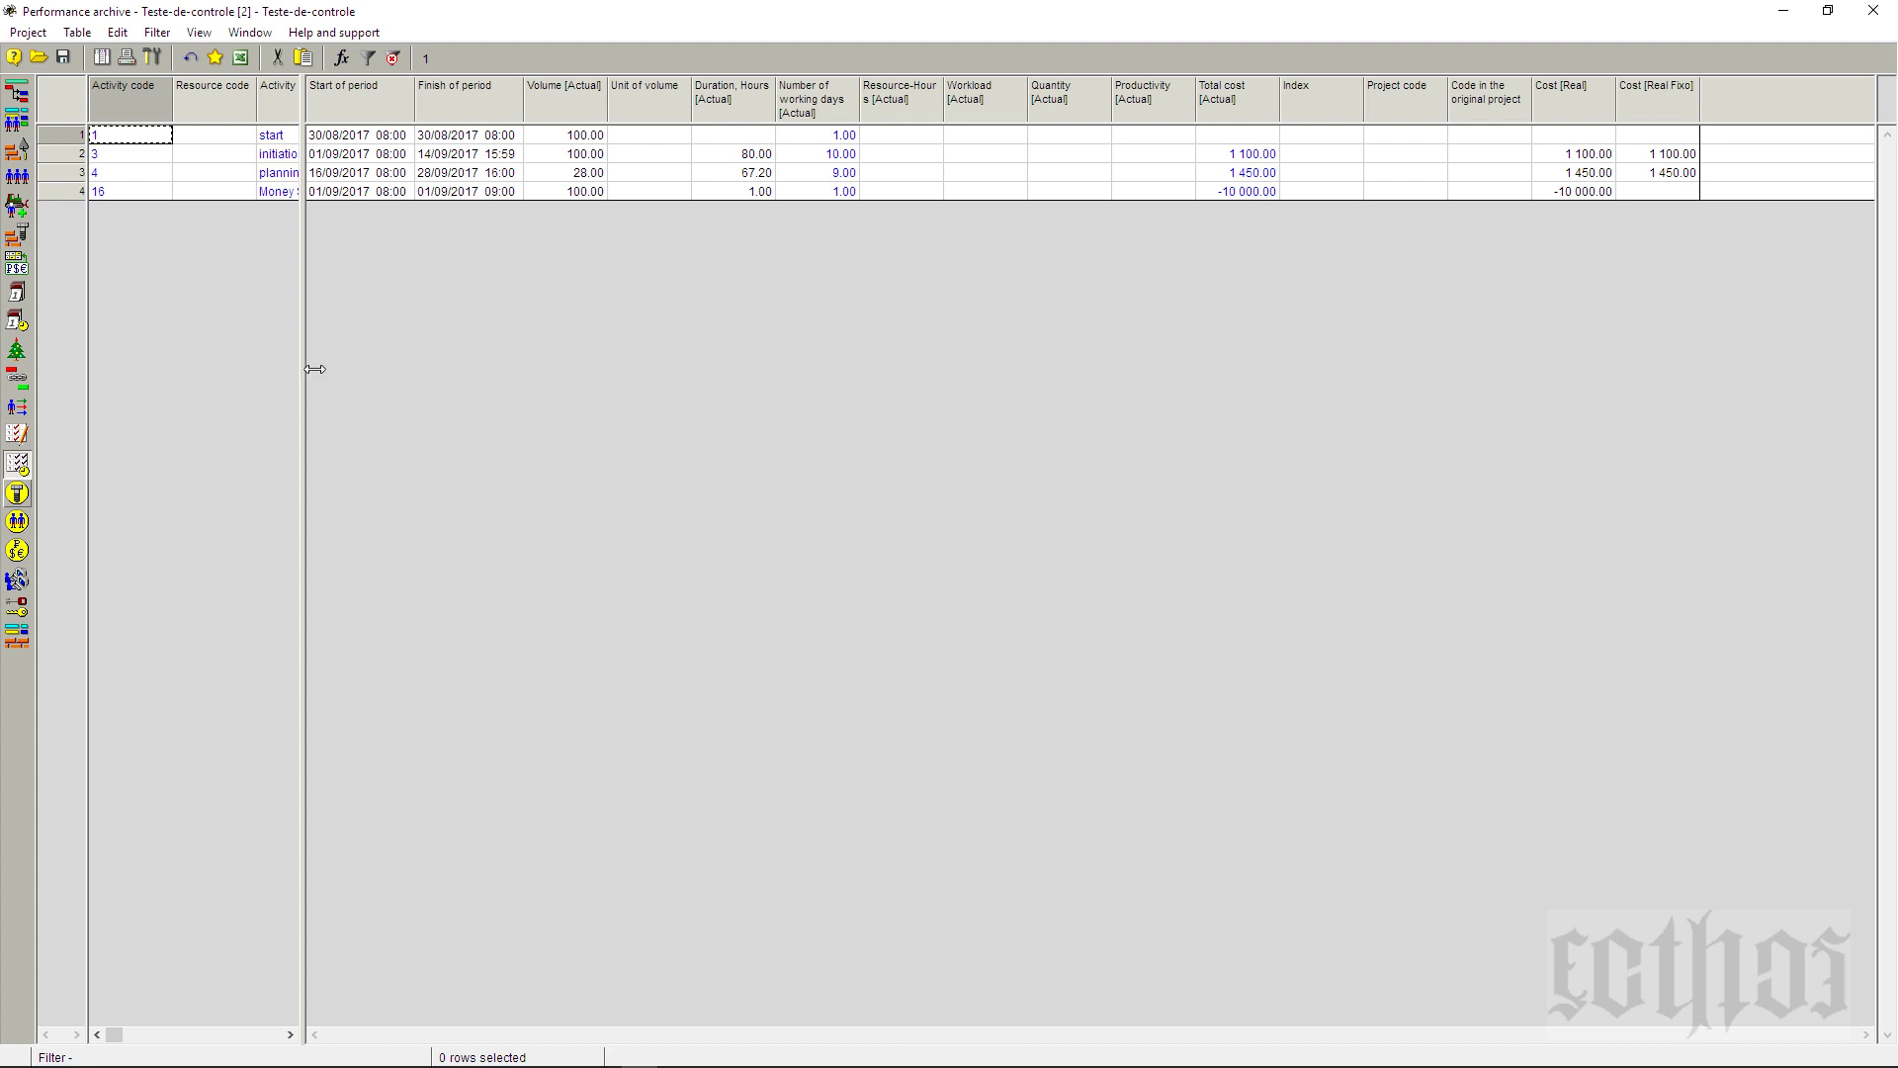
left_click_drag(306, 366, 516, 372)
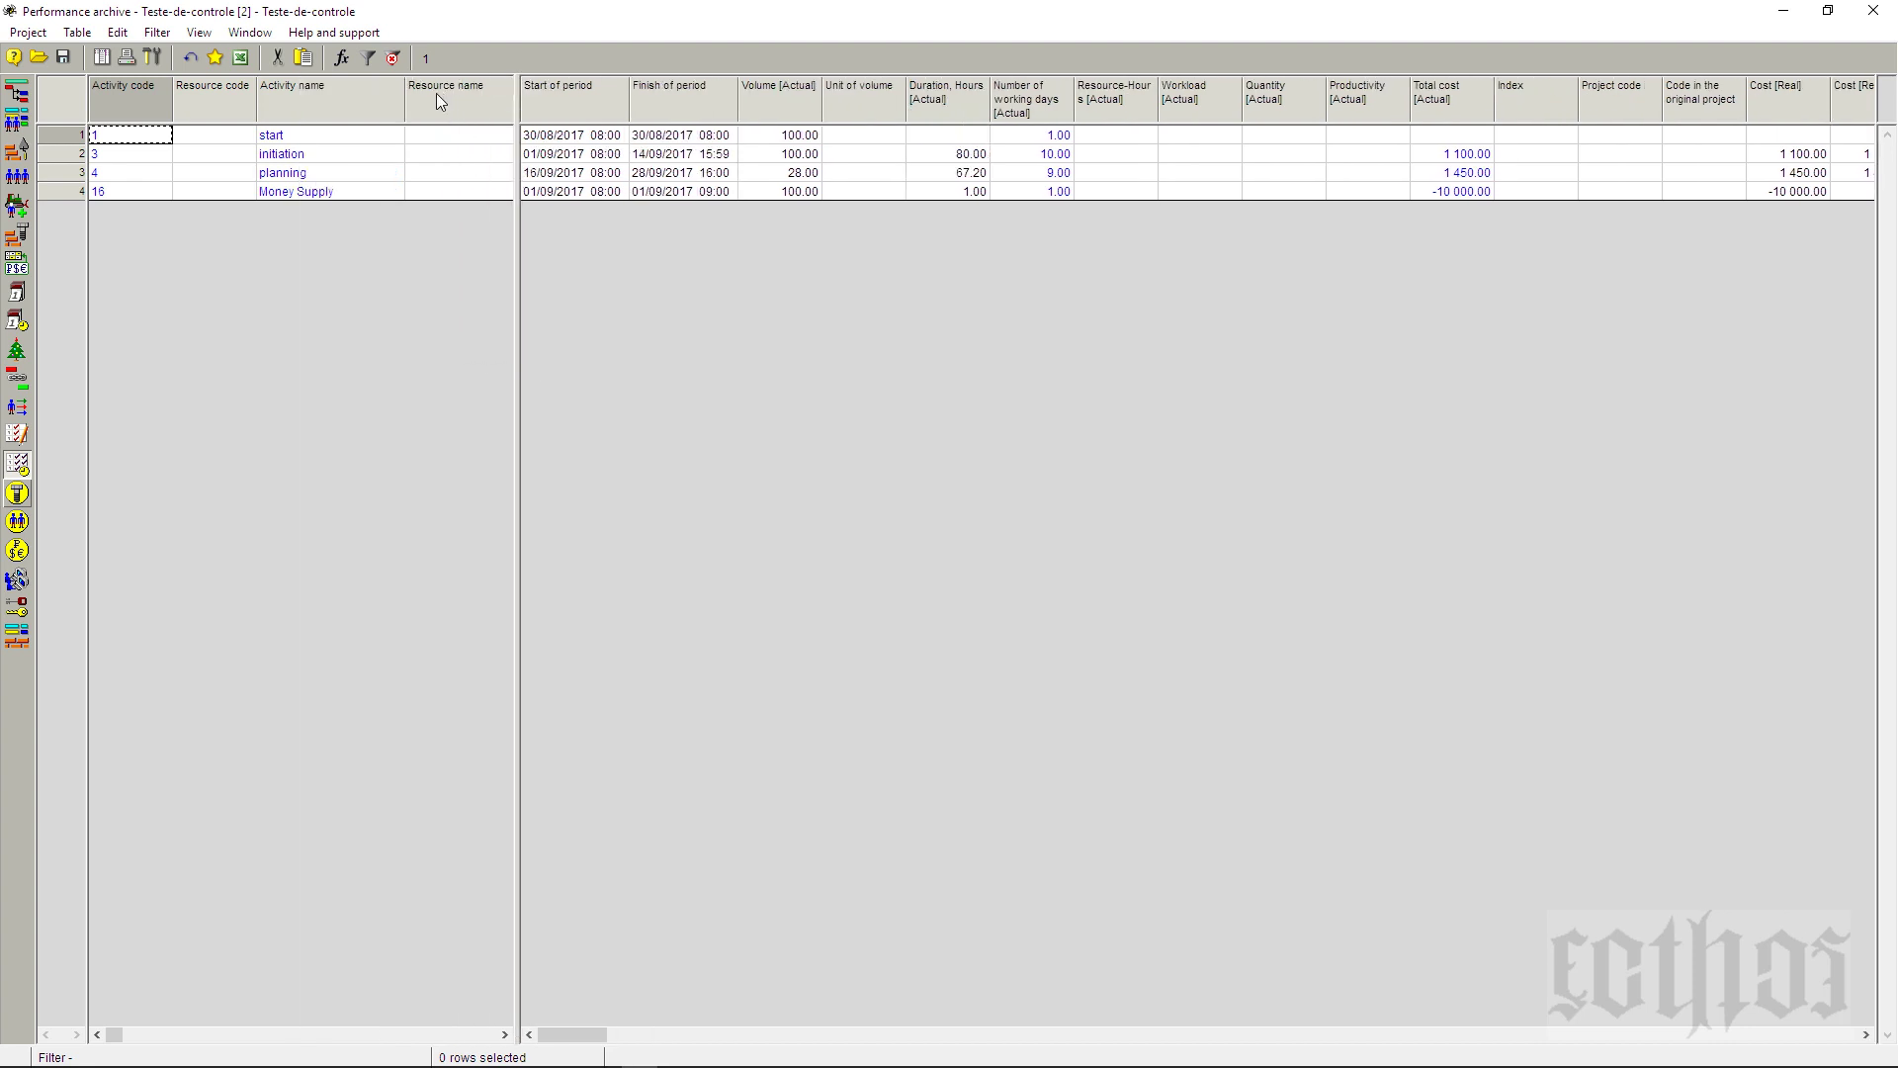
- Add a numerical user field named medições with the code med to the performance archive, beside the resource code
right_click(218, 89)
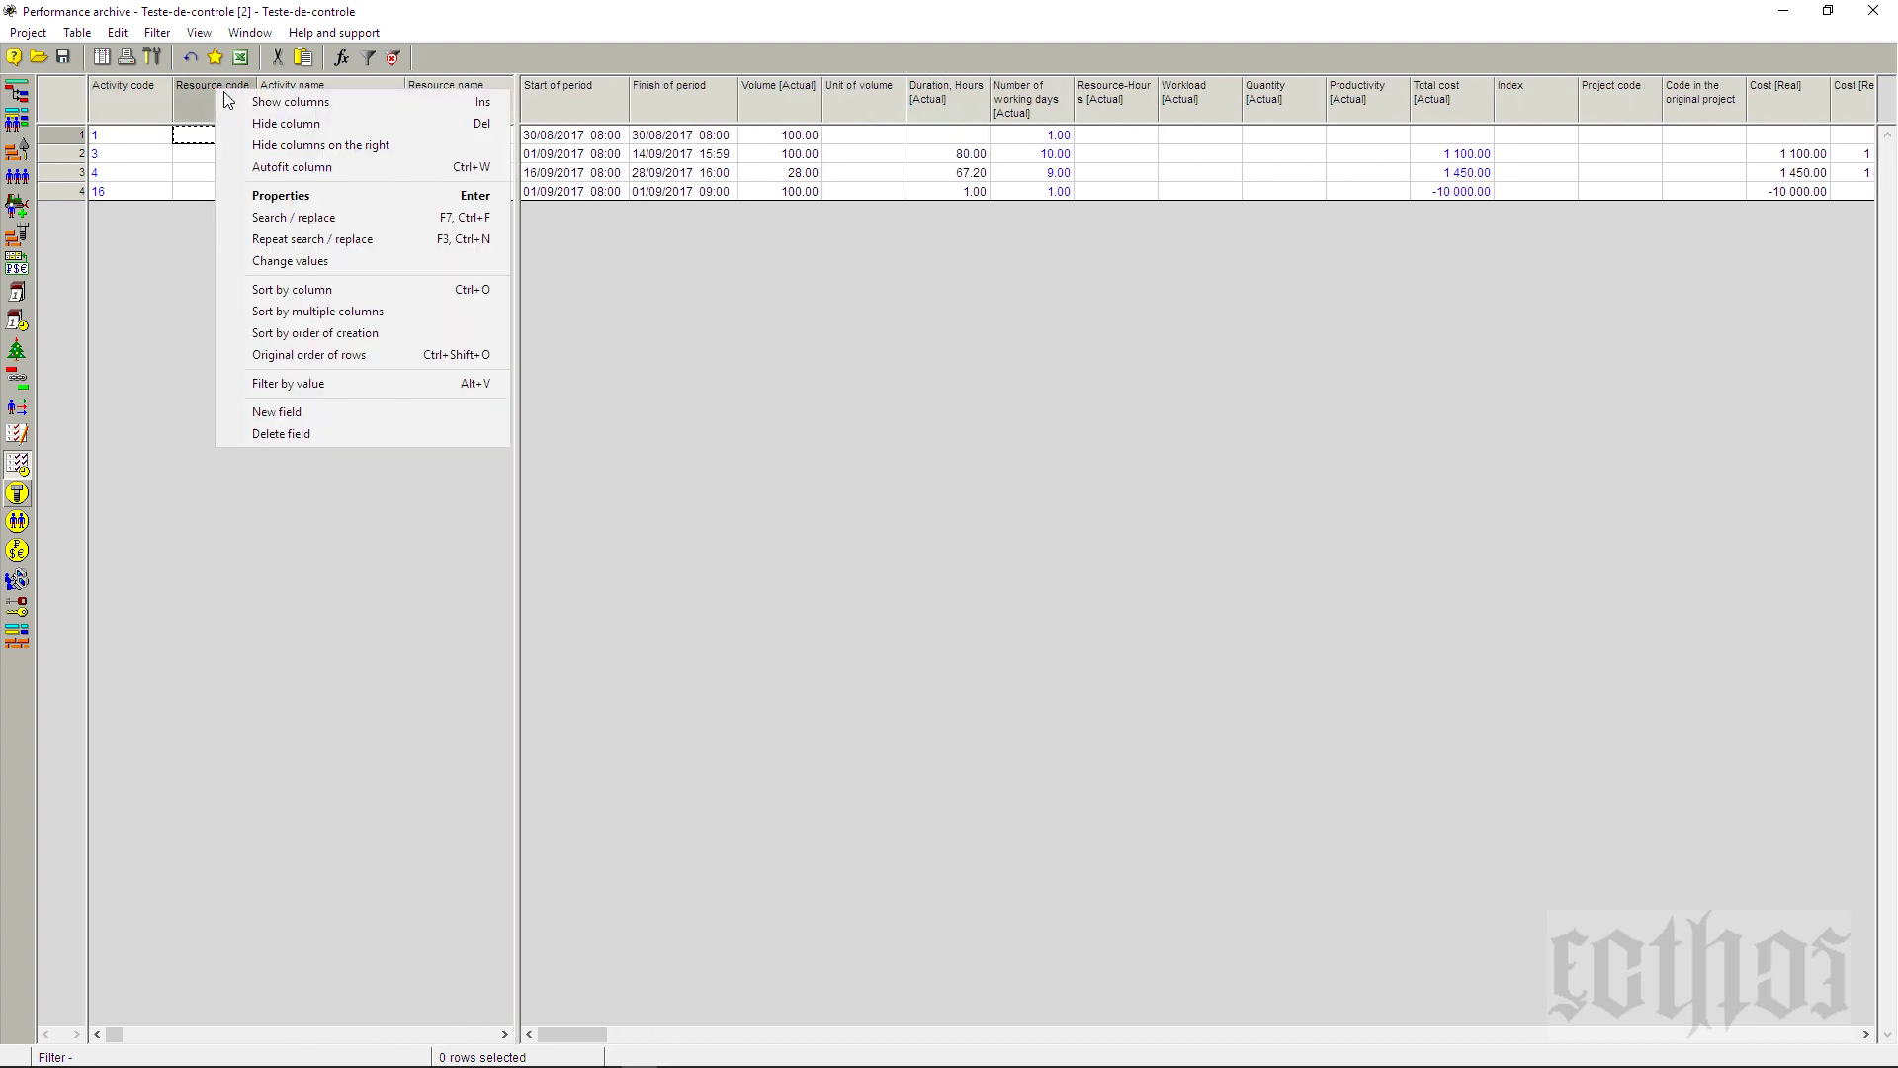
left_click(255, 422)
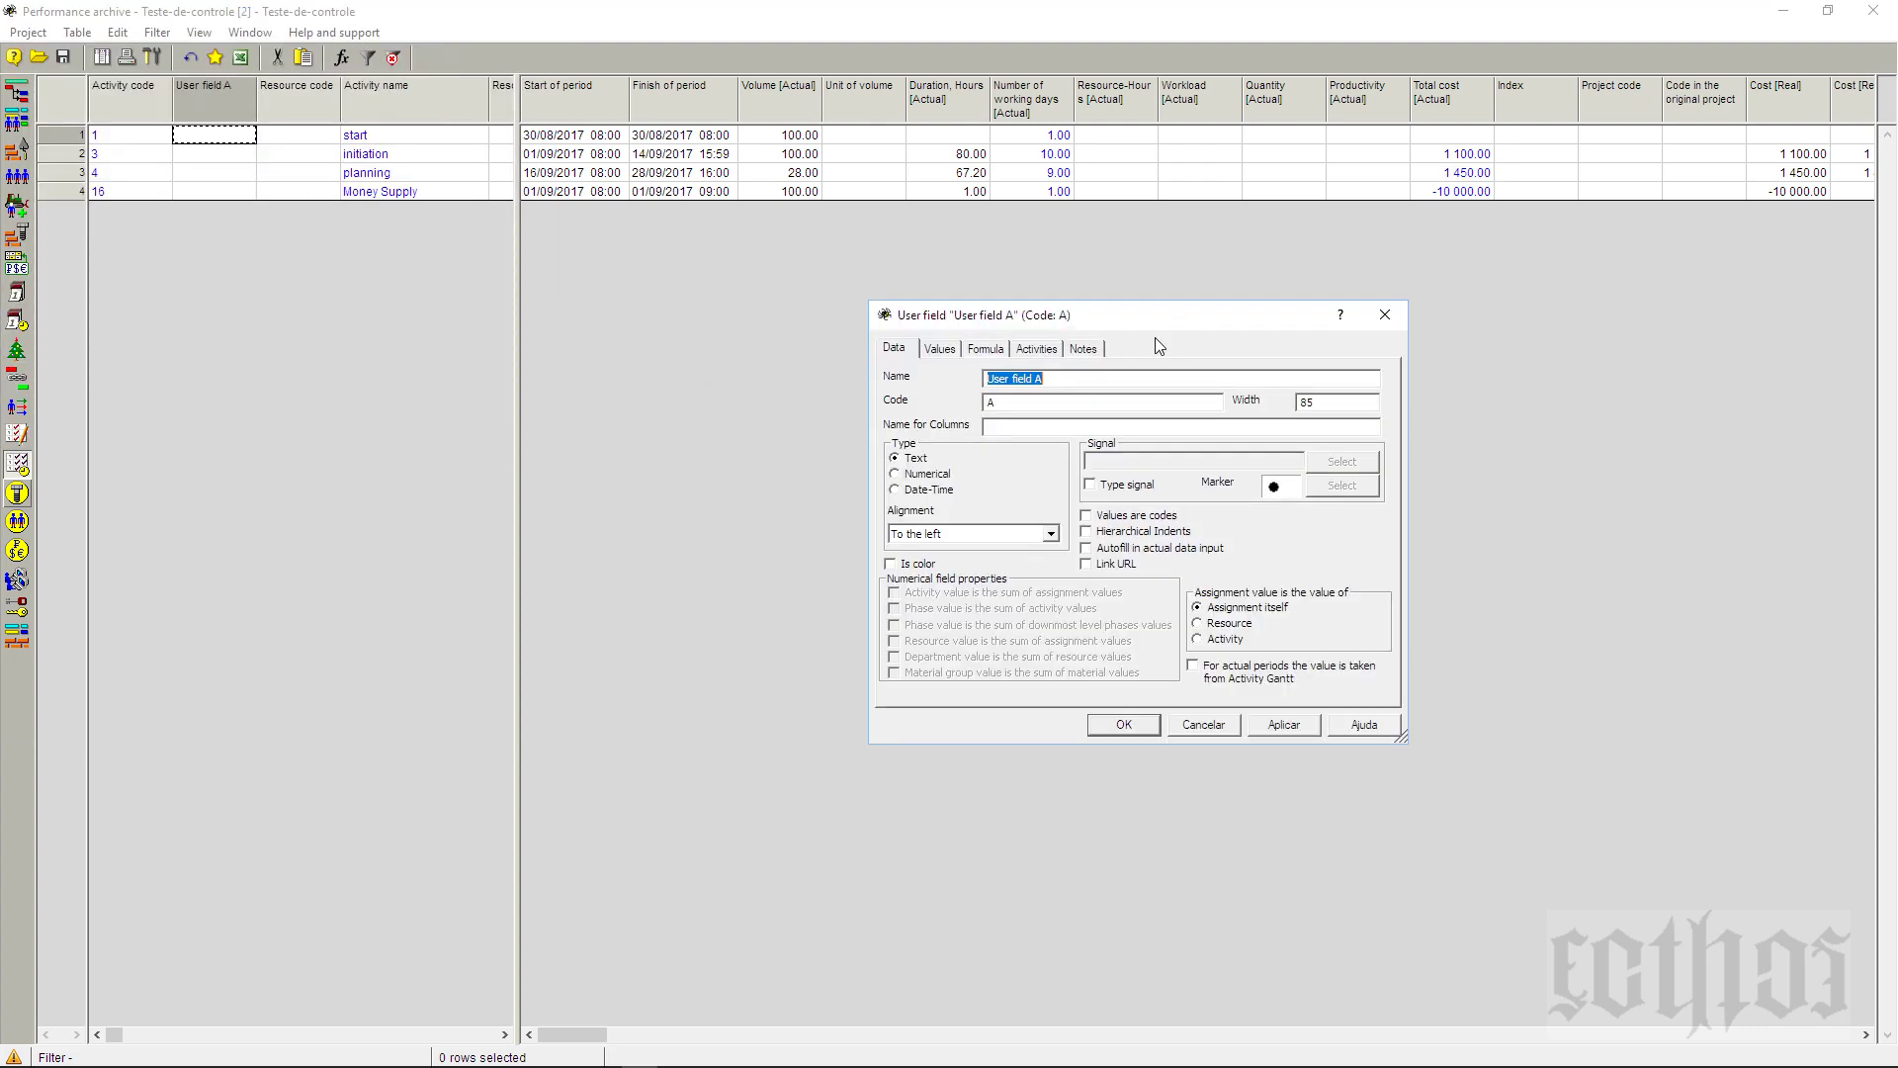
type("medições")
key("Tab")
type("med")
left_click(919, 481)
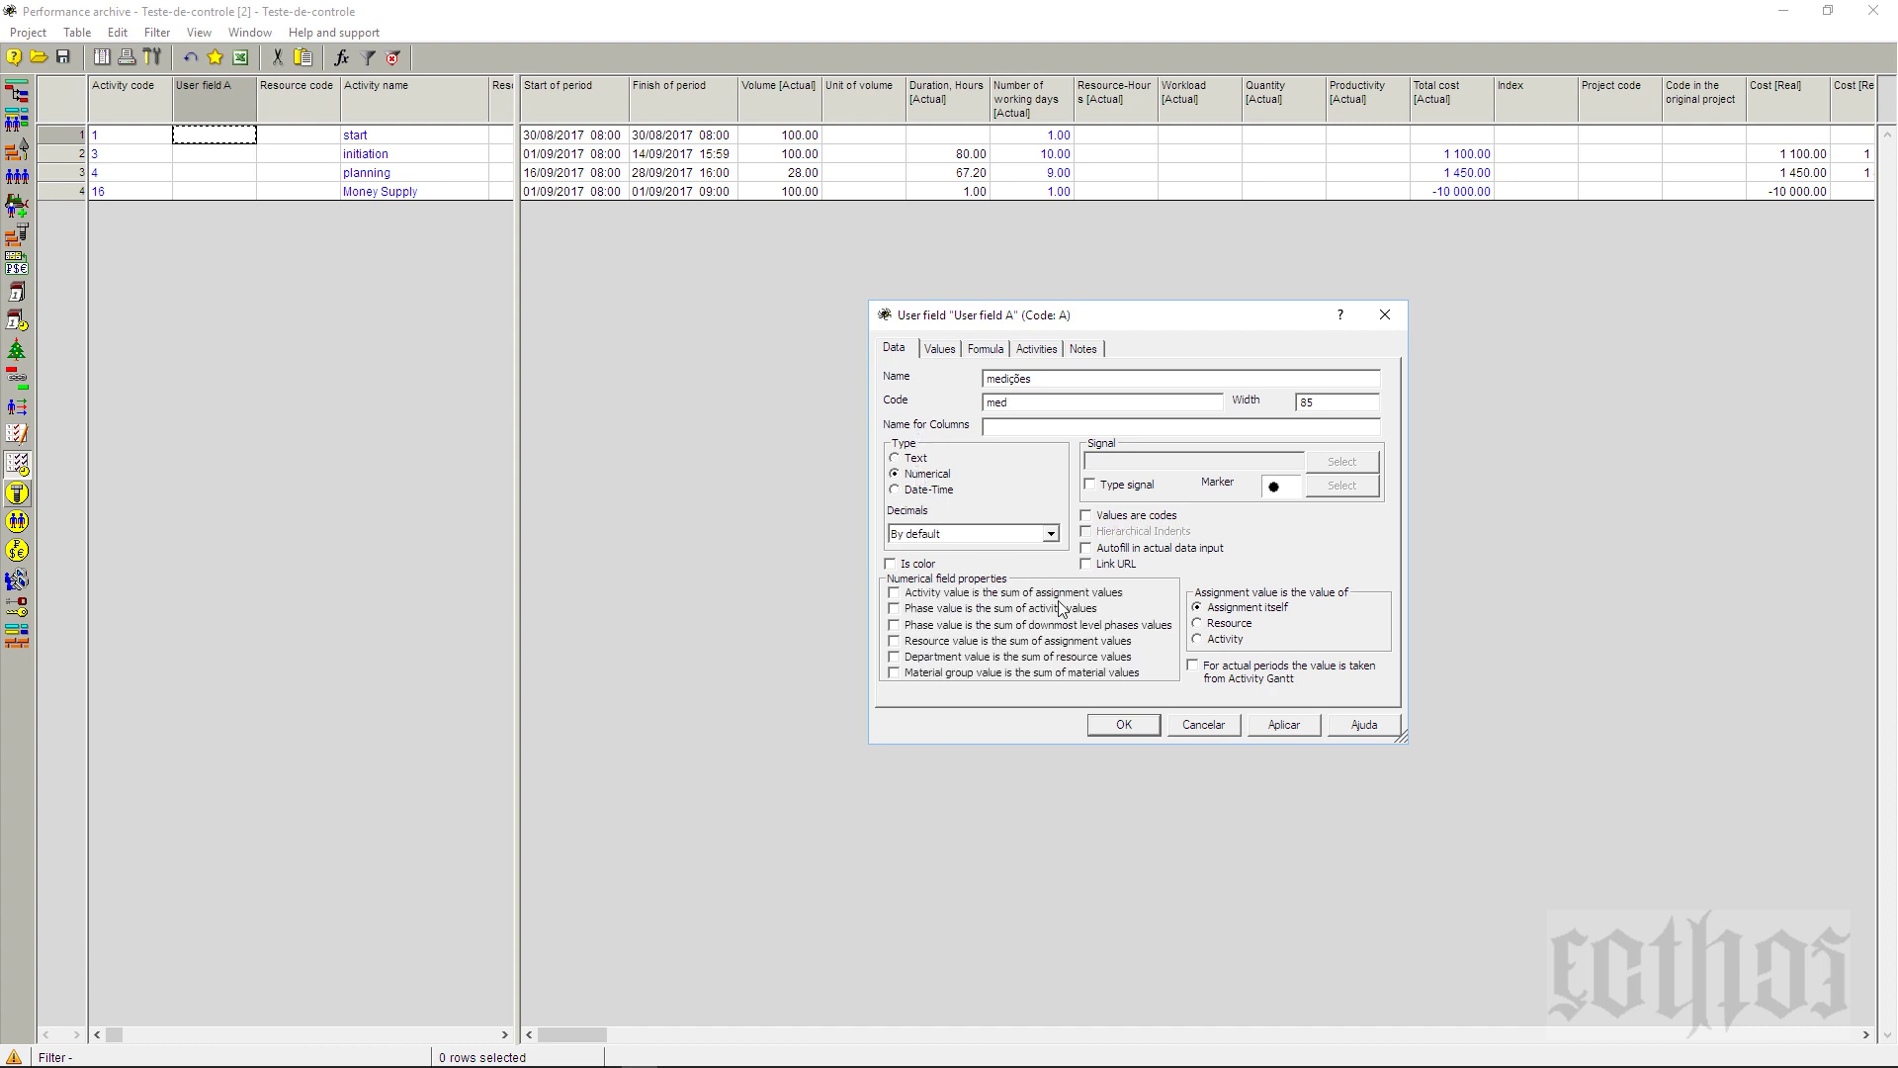
left_click(1155, 732)
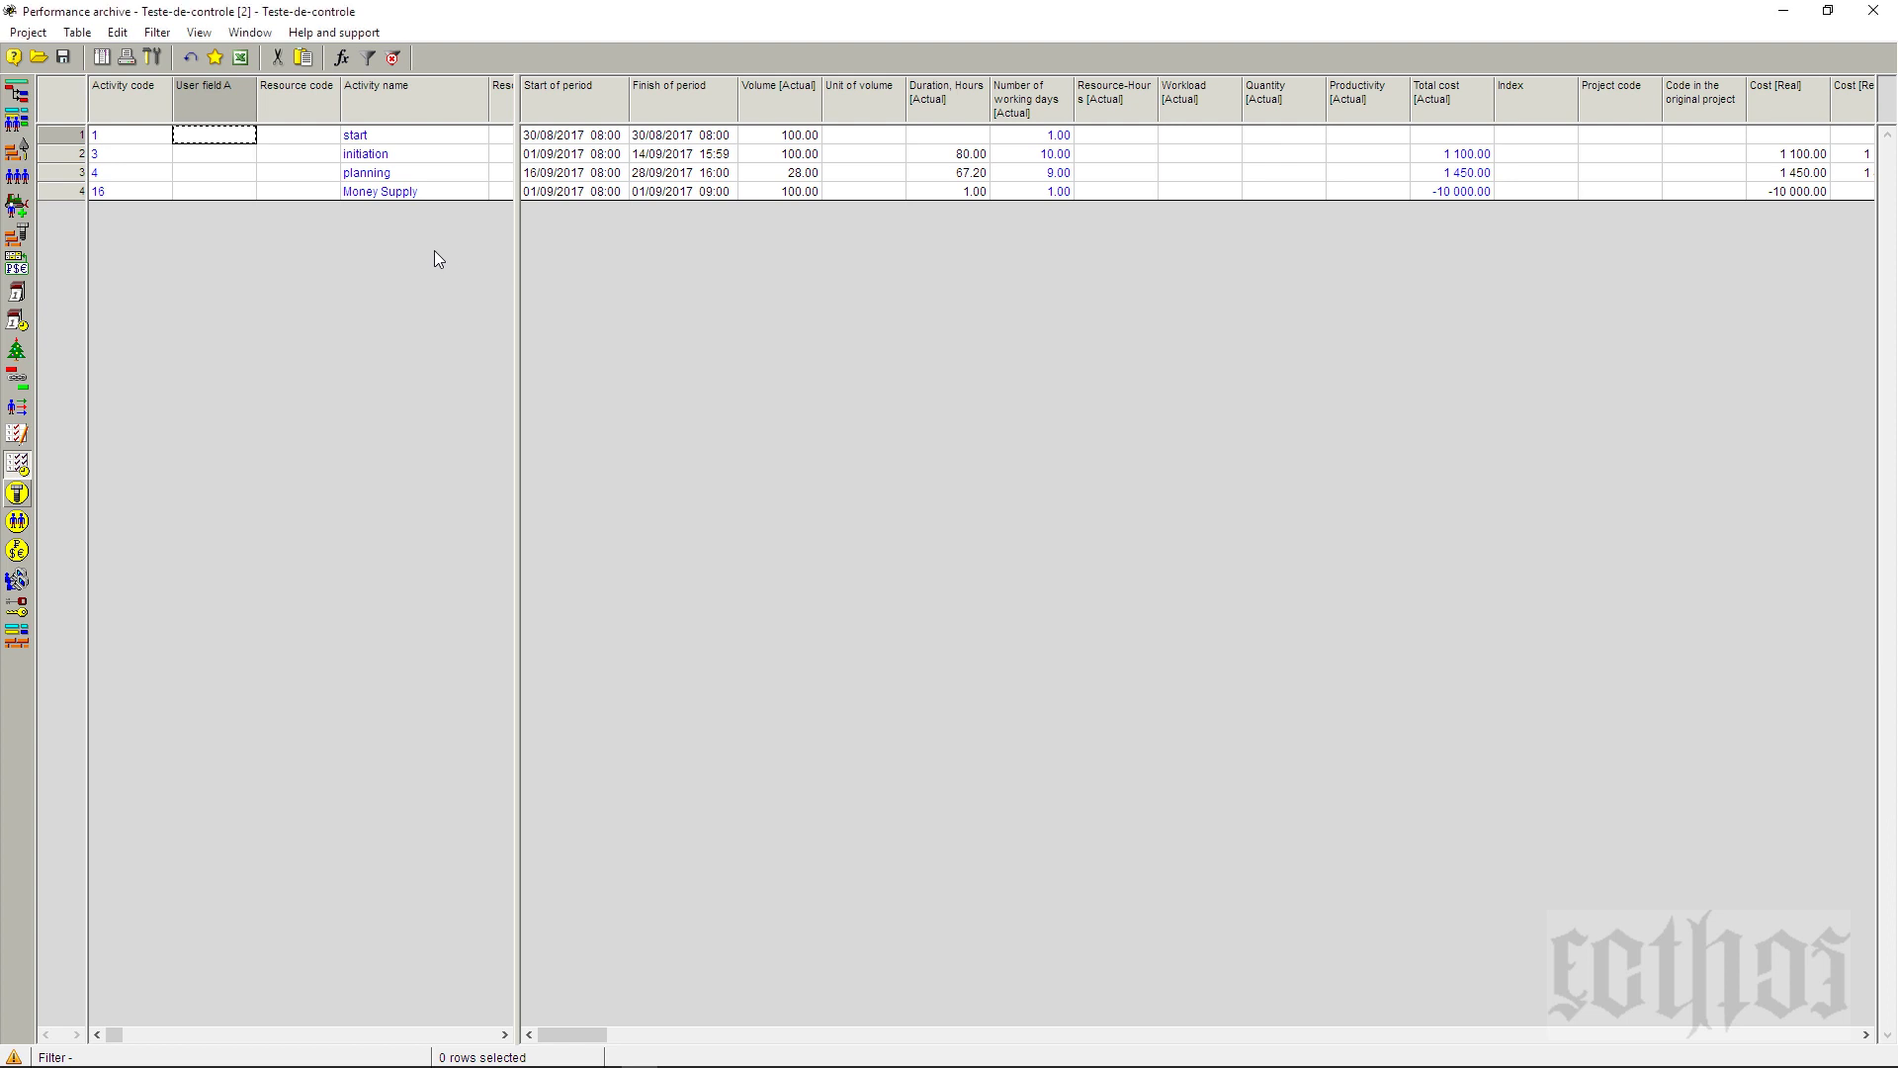
- Enter 1 in the medições field for the start, initiation, planning and Money Supply records
type("1")
key("Return")
type("1")
key("Return")
type("1")
key("Return")
type("1")
key("Return")
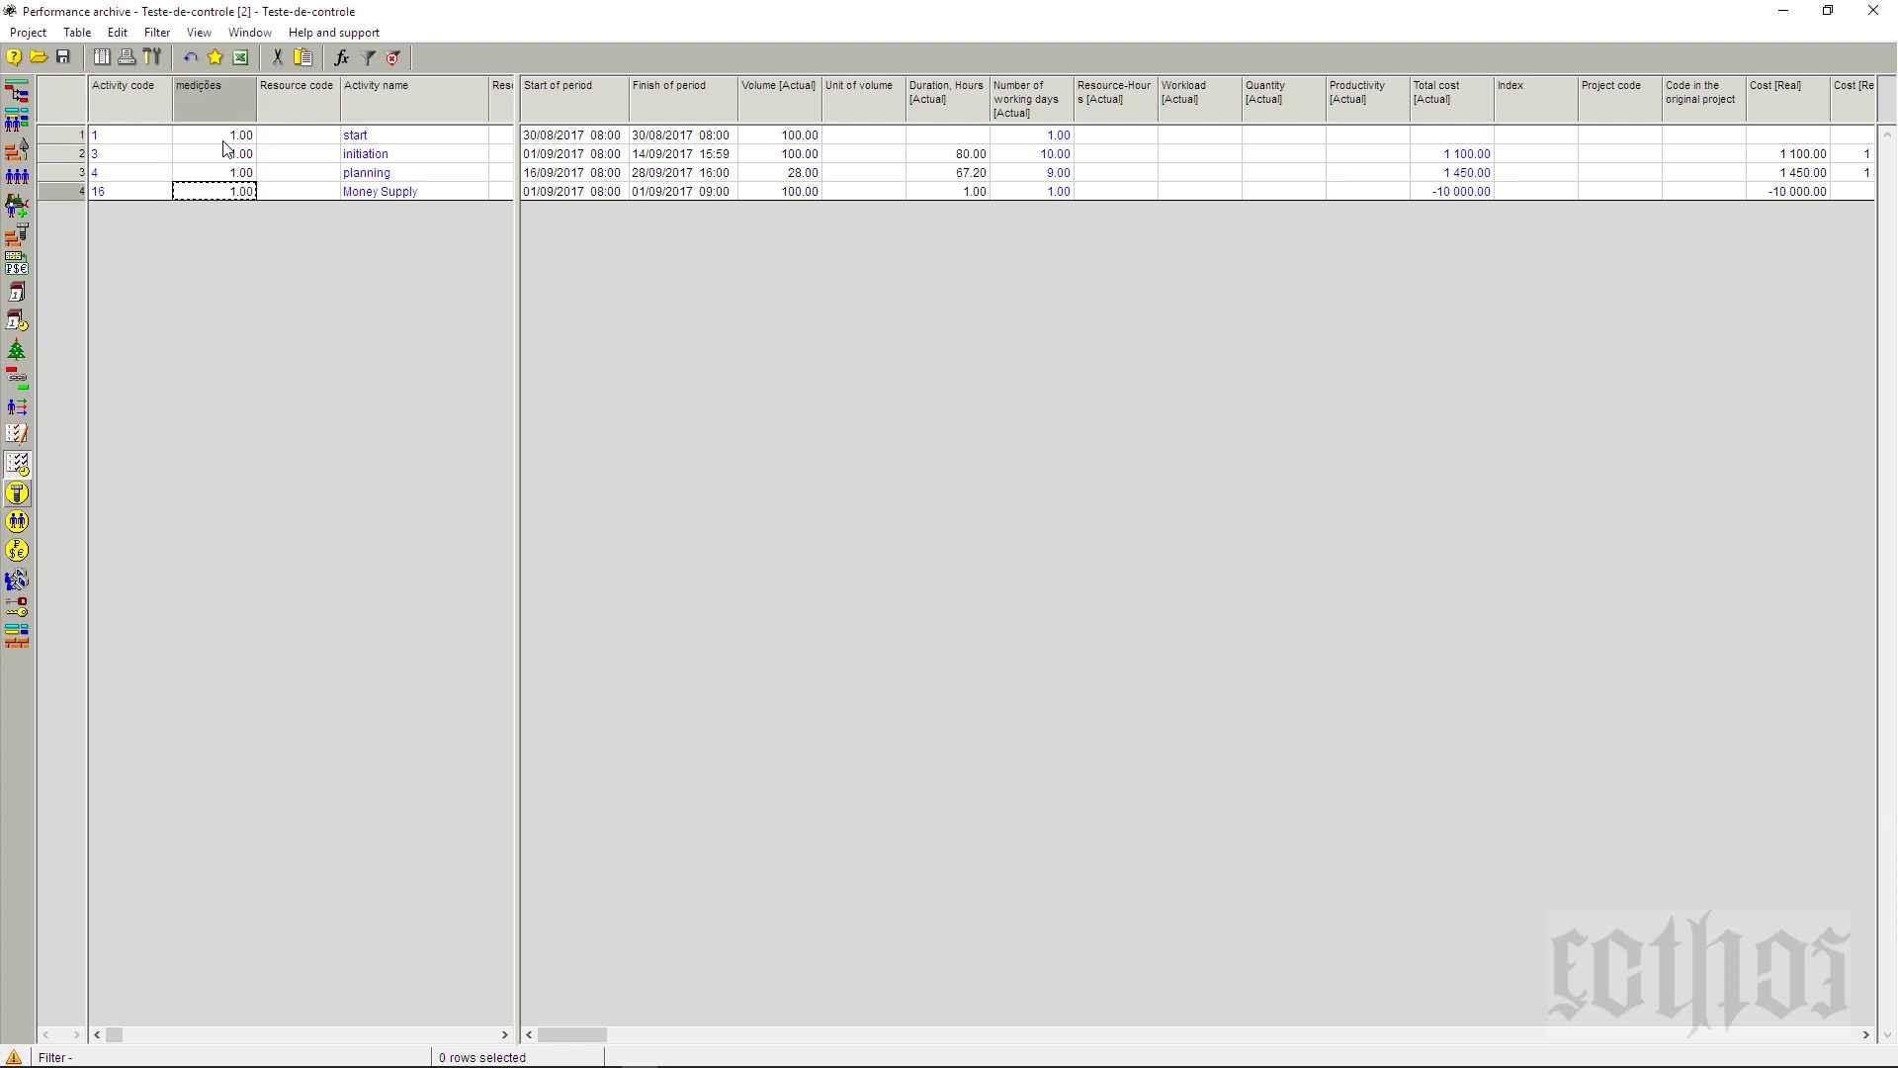
- Set the medições field to 0 decimals and narrow the activity columns area slightly
left_click(278, 141)
right_click(219, 114)
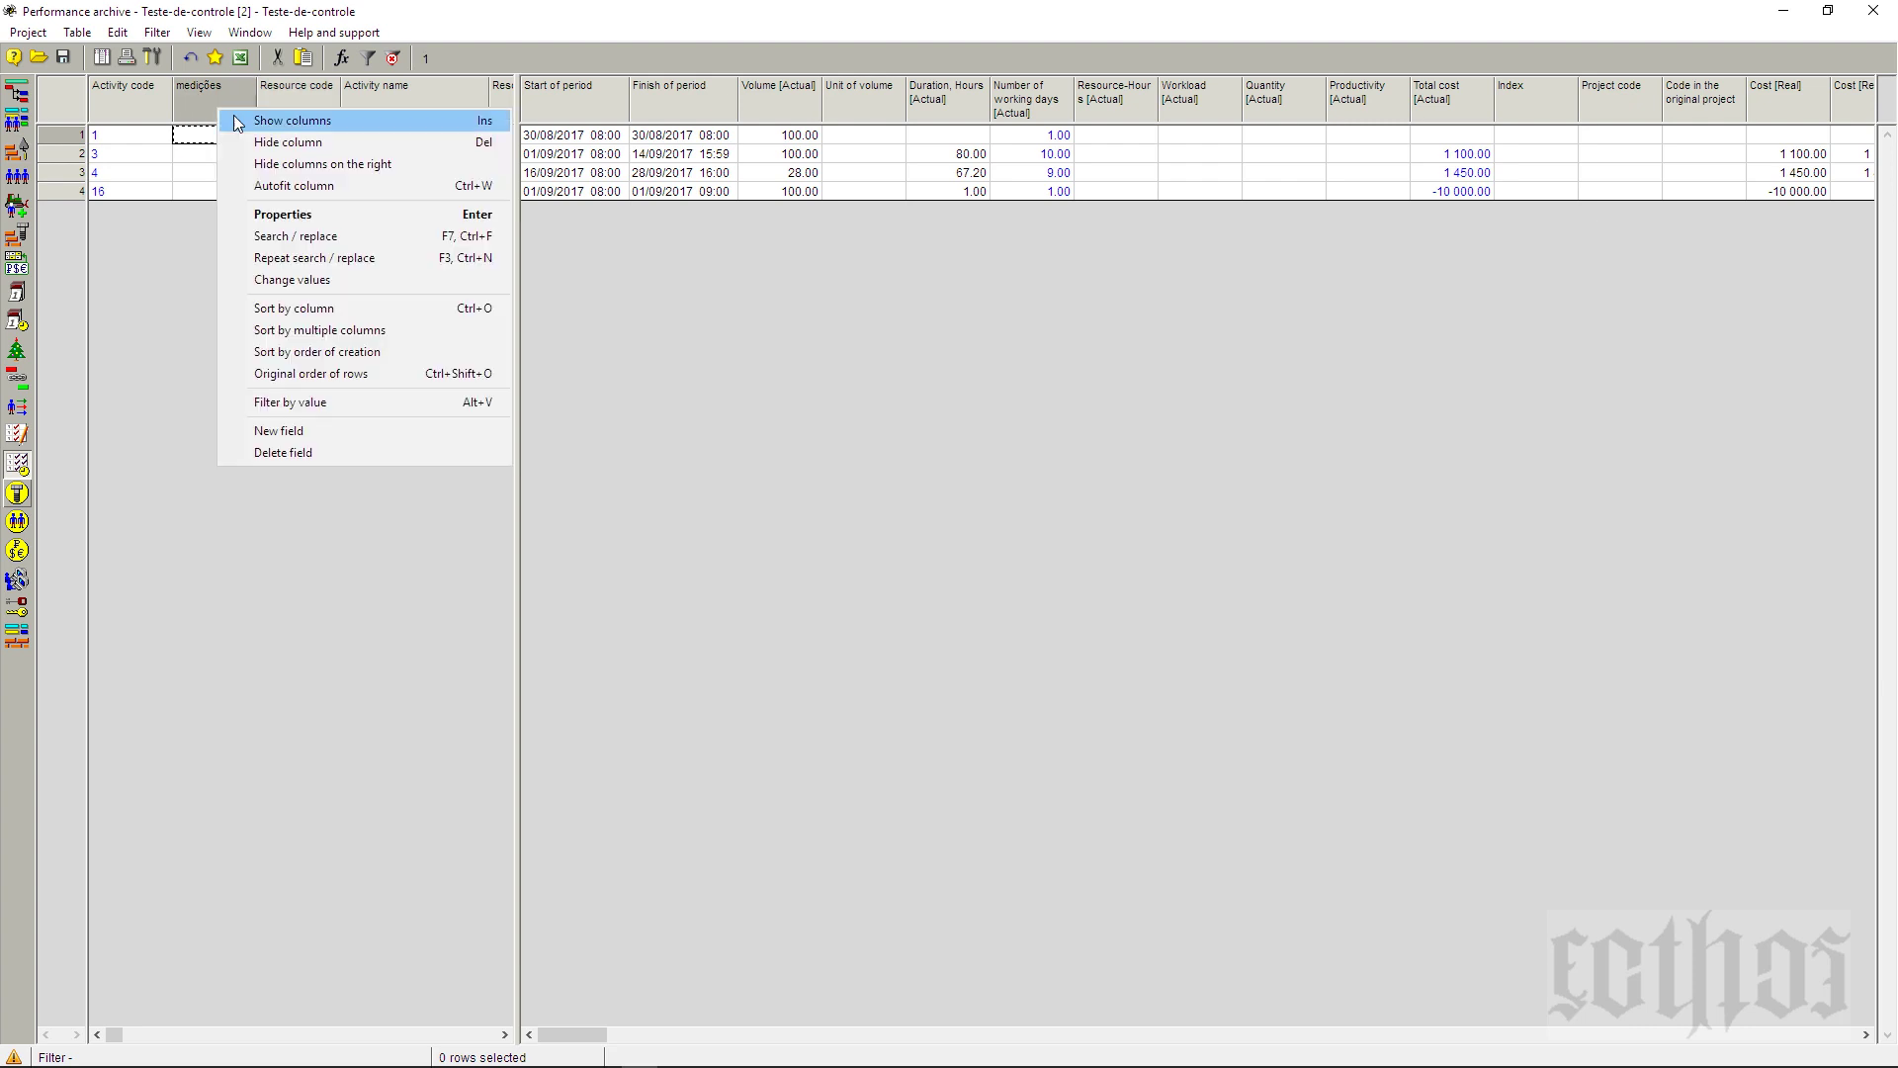
left_click(285, 218)
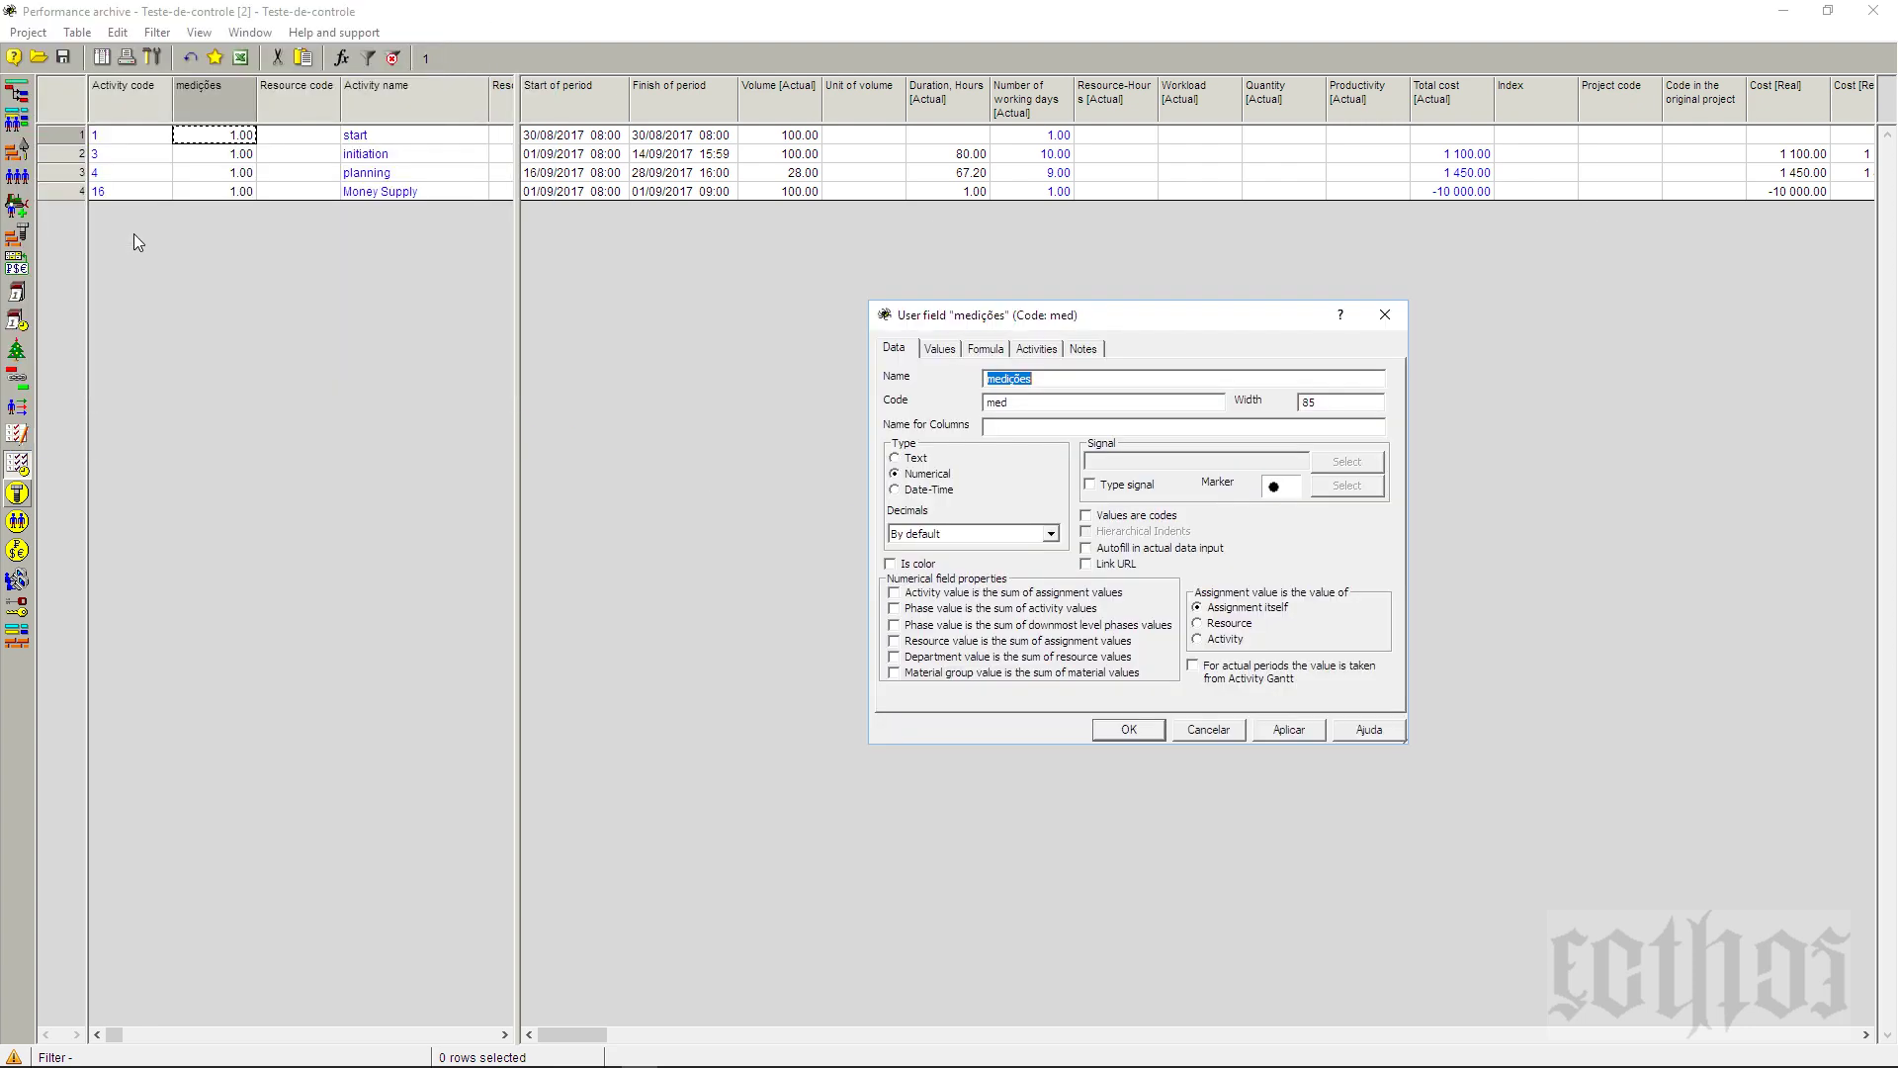
left_click(999, 539)
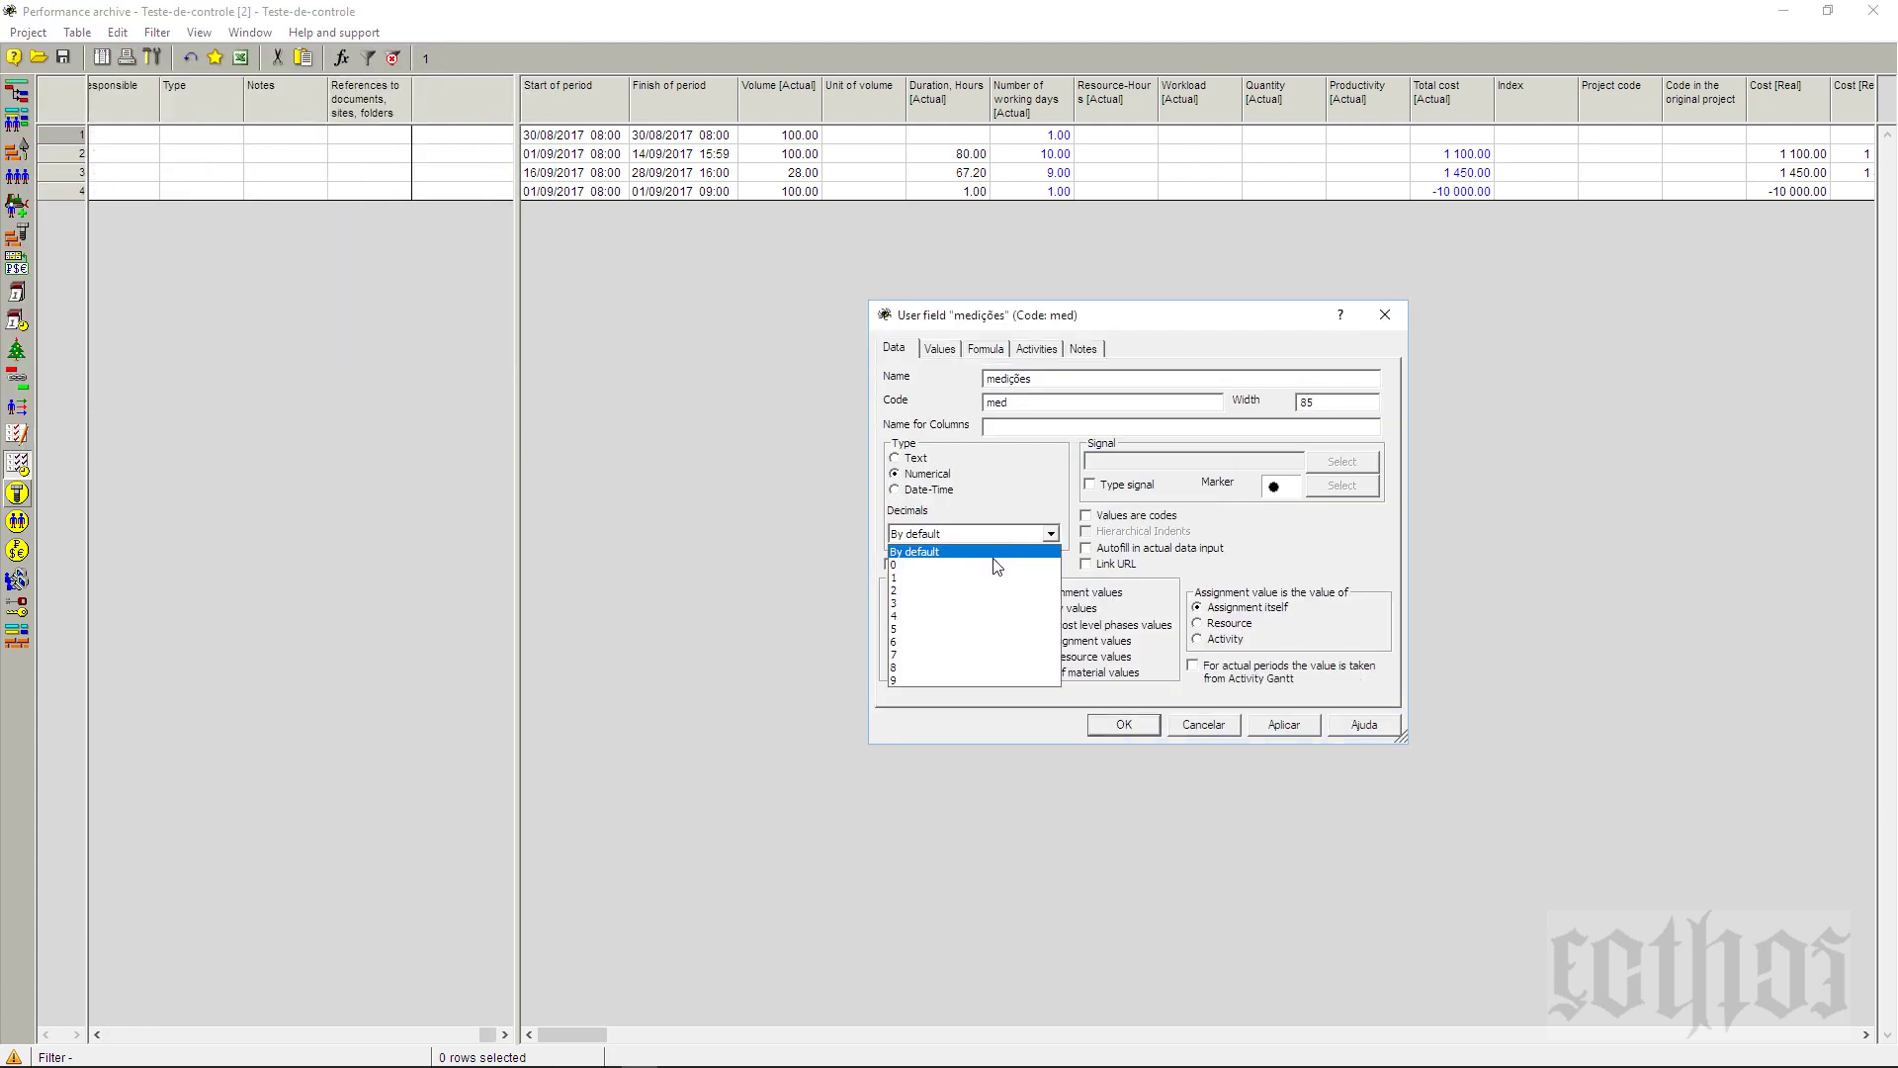
left_click(995, 564)
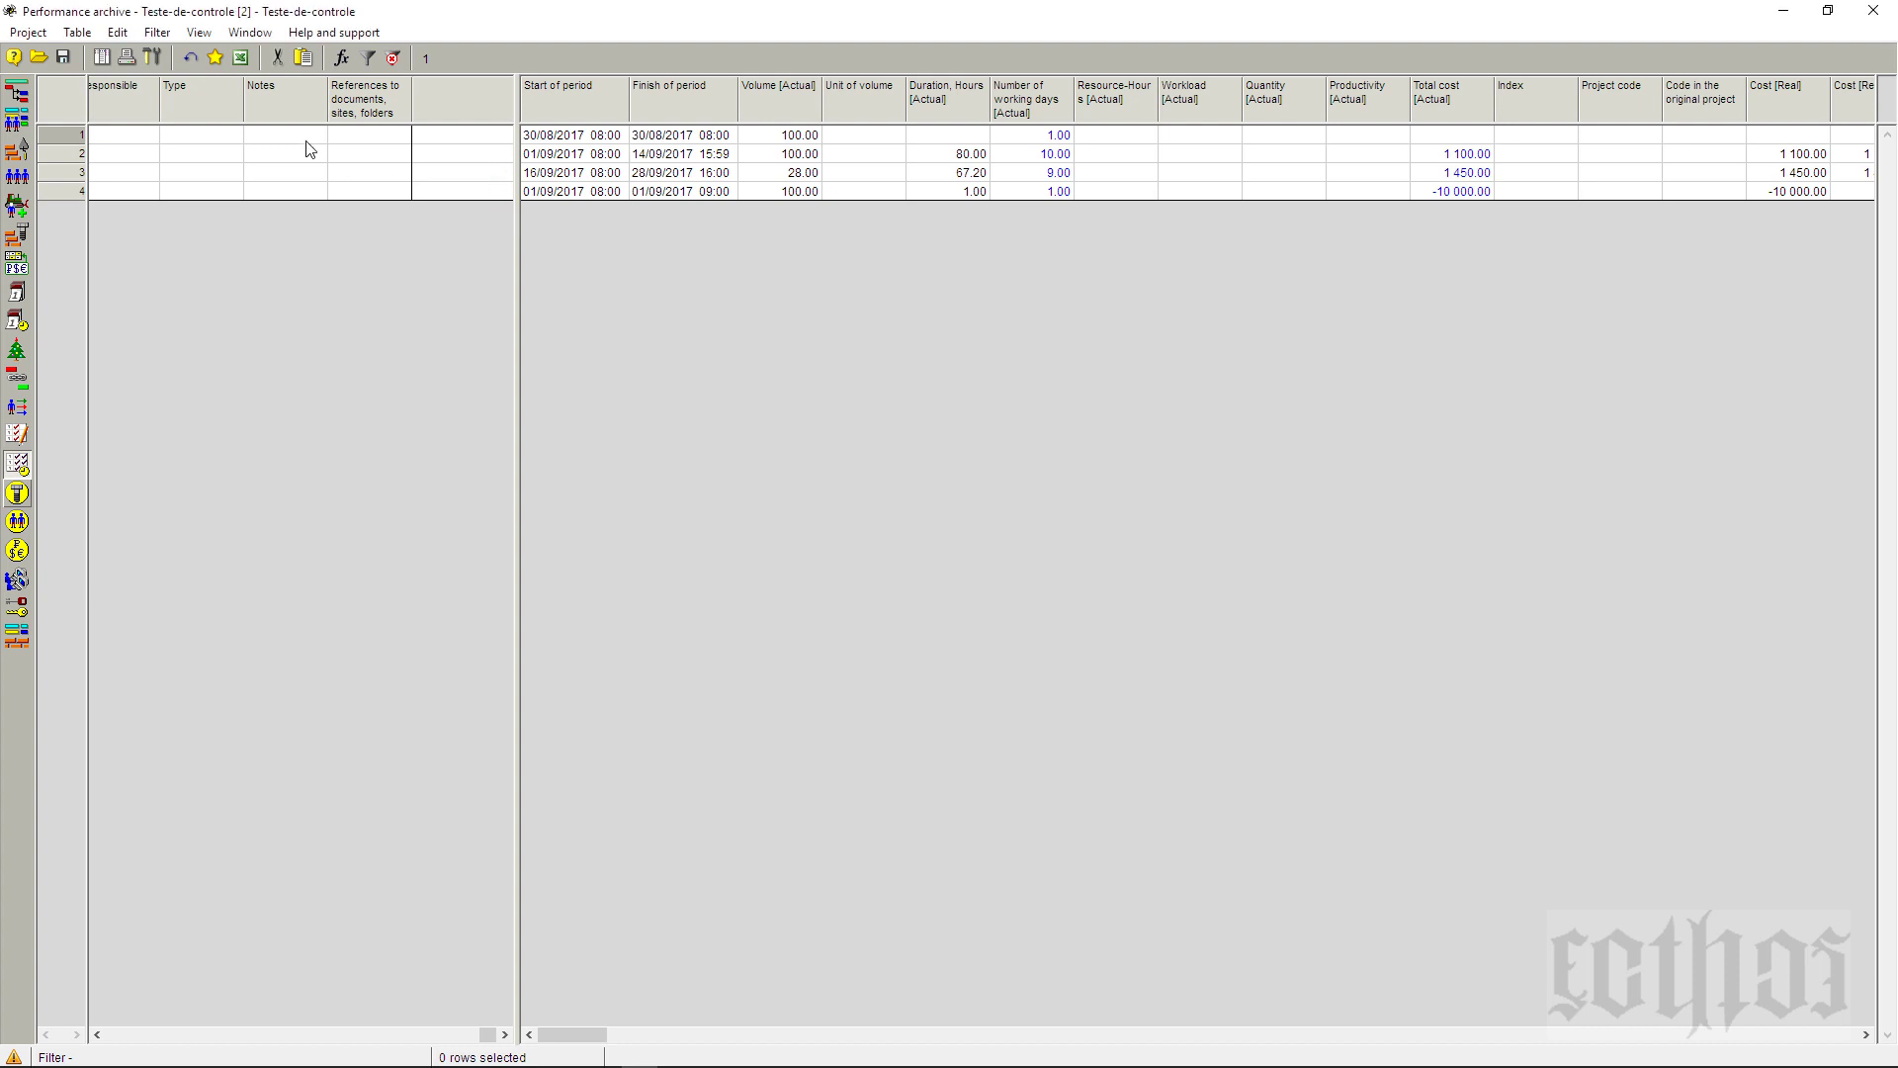
left_click(309, 150)
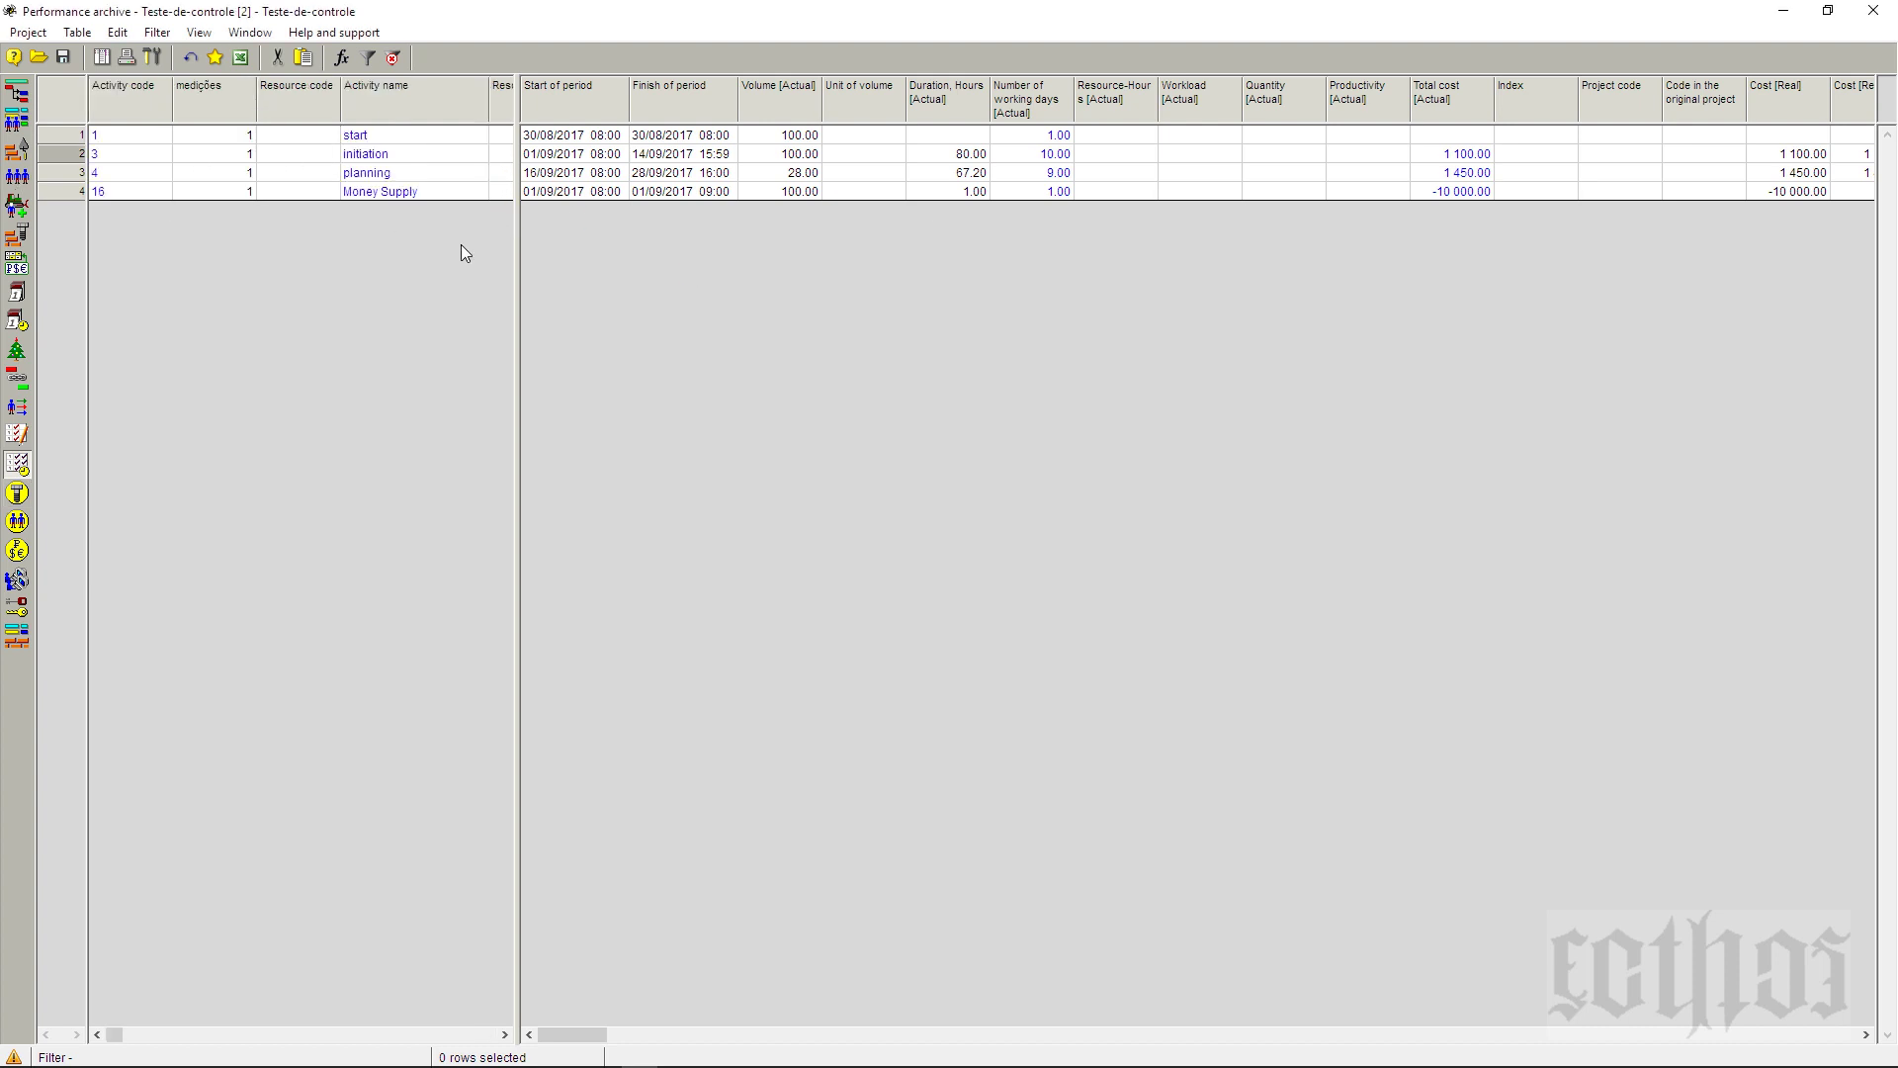
left_click_drag(526, 219, 505, 219)
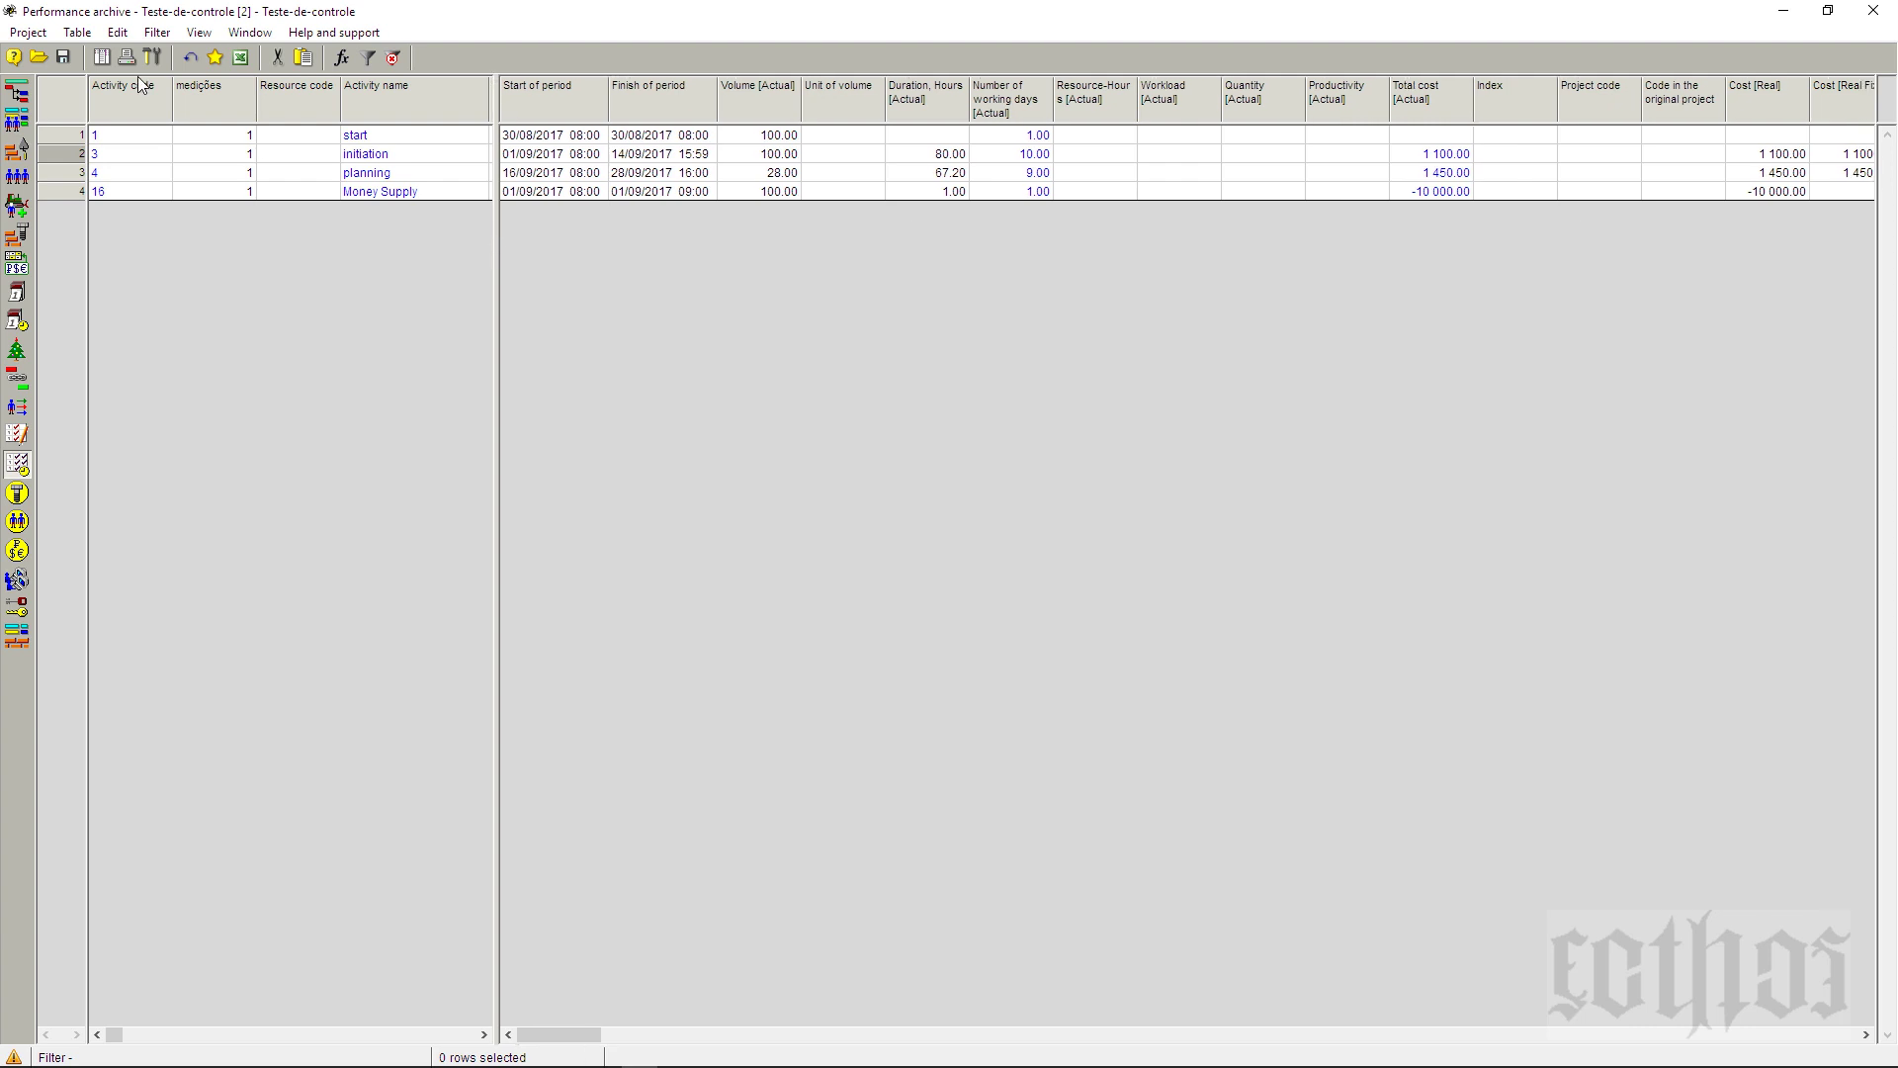
- Return to the Activity Gantt to examine the rescheduled activities, and display the 010 - Desembolso de custo por periodo view
left_click(17, 93)
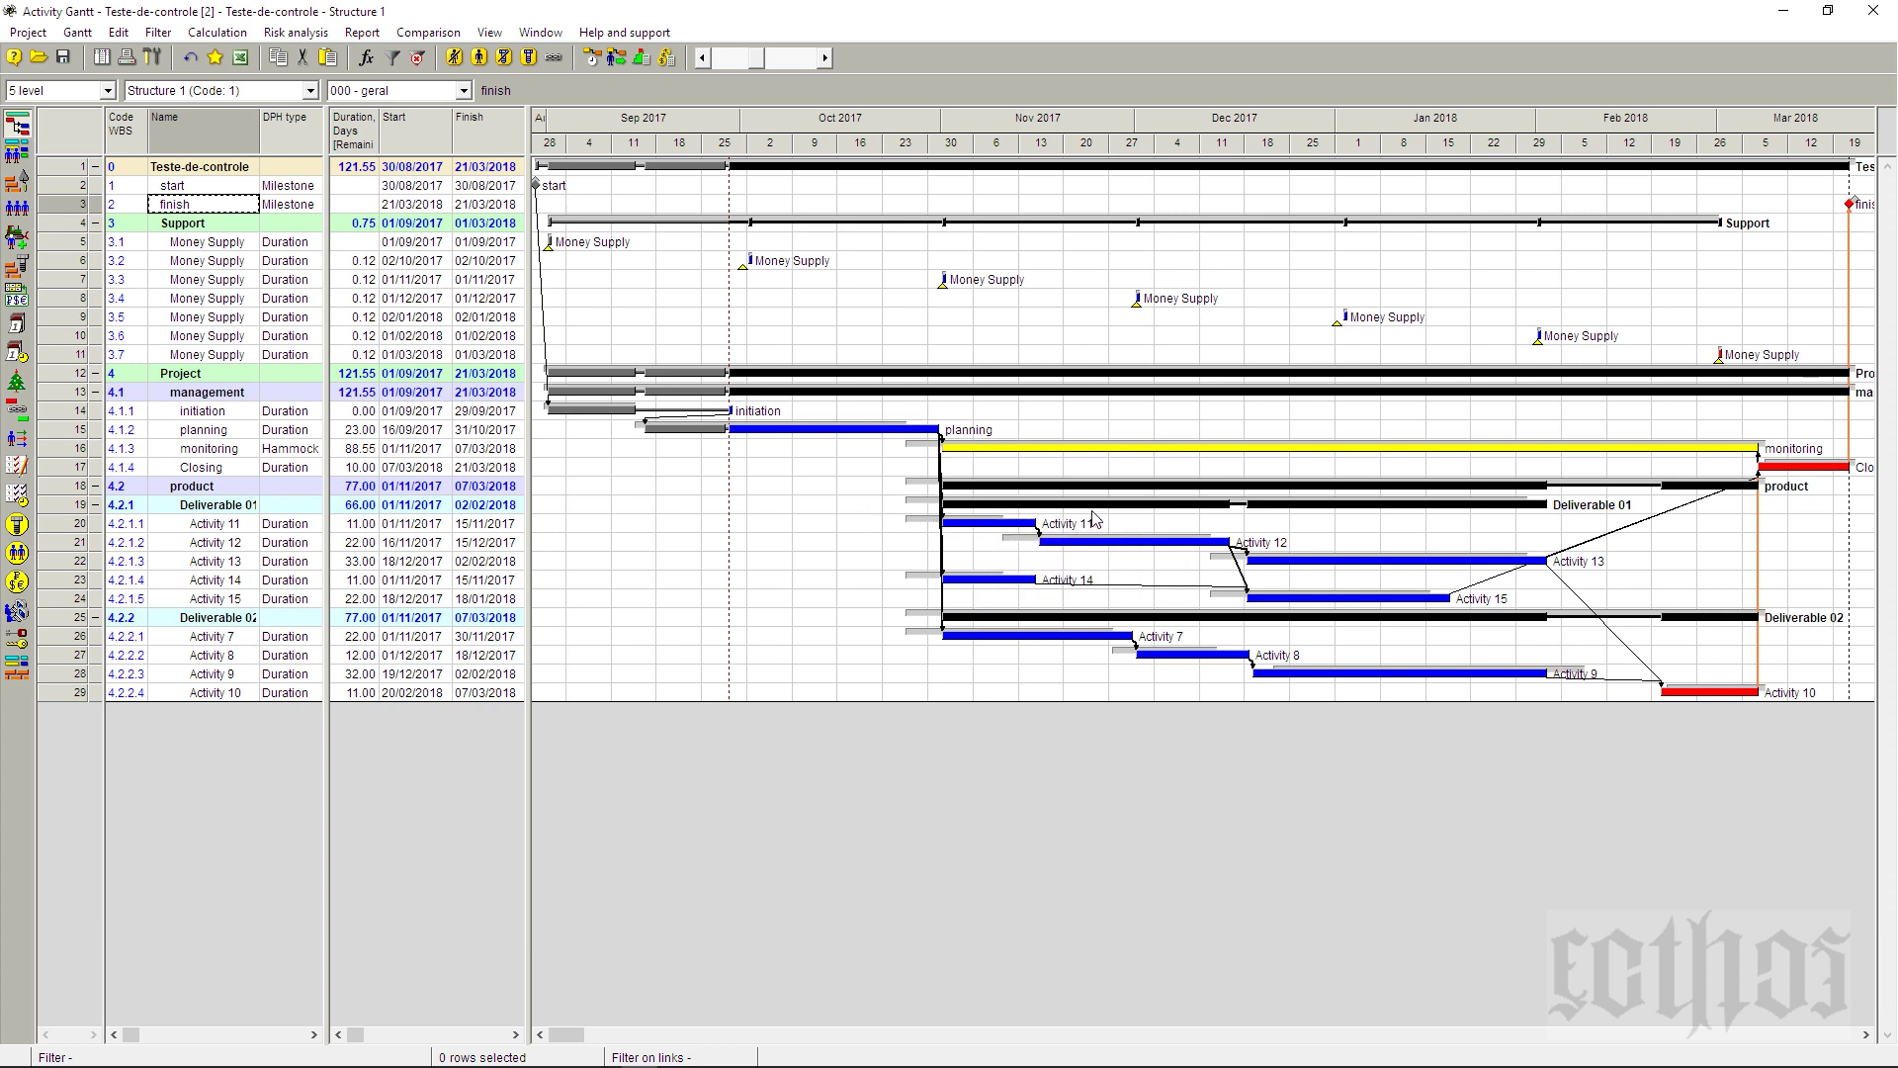
mouse_move(1034, 594)
mouse_move(1094, 638)
mouse_move(1854, 207)
mouse_move(1287, 377)
left_click(463, 91)
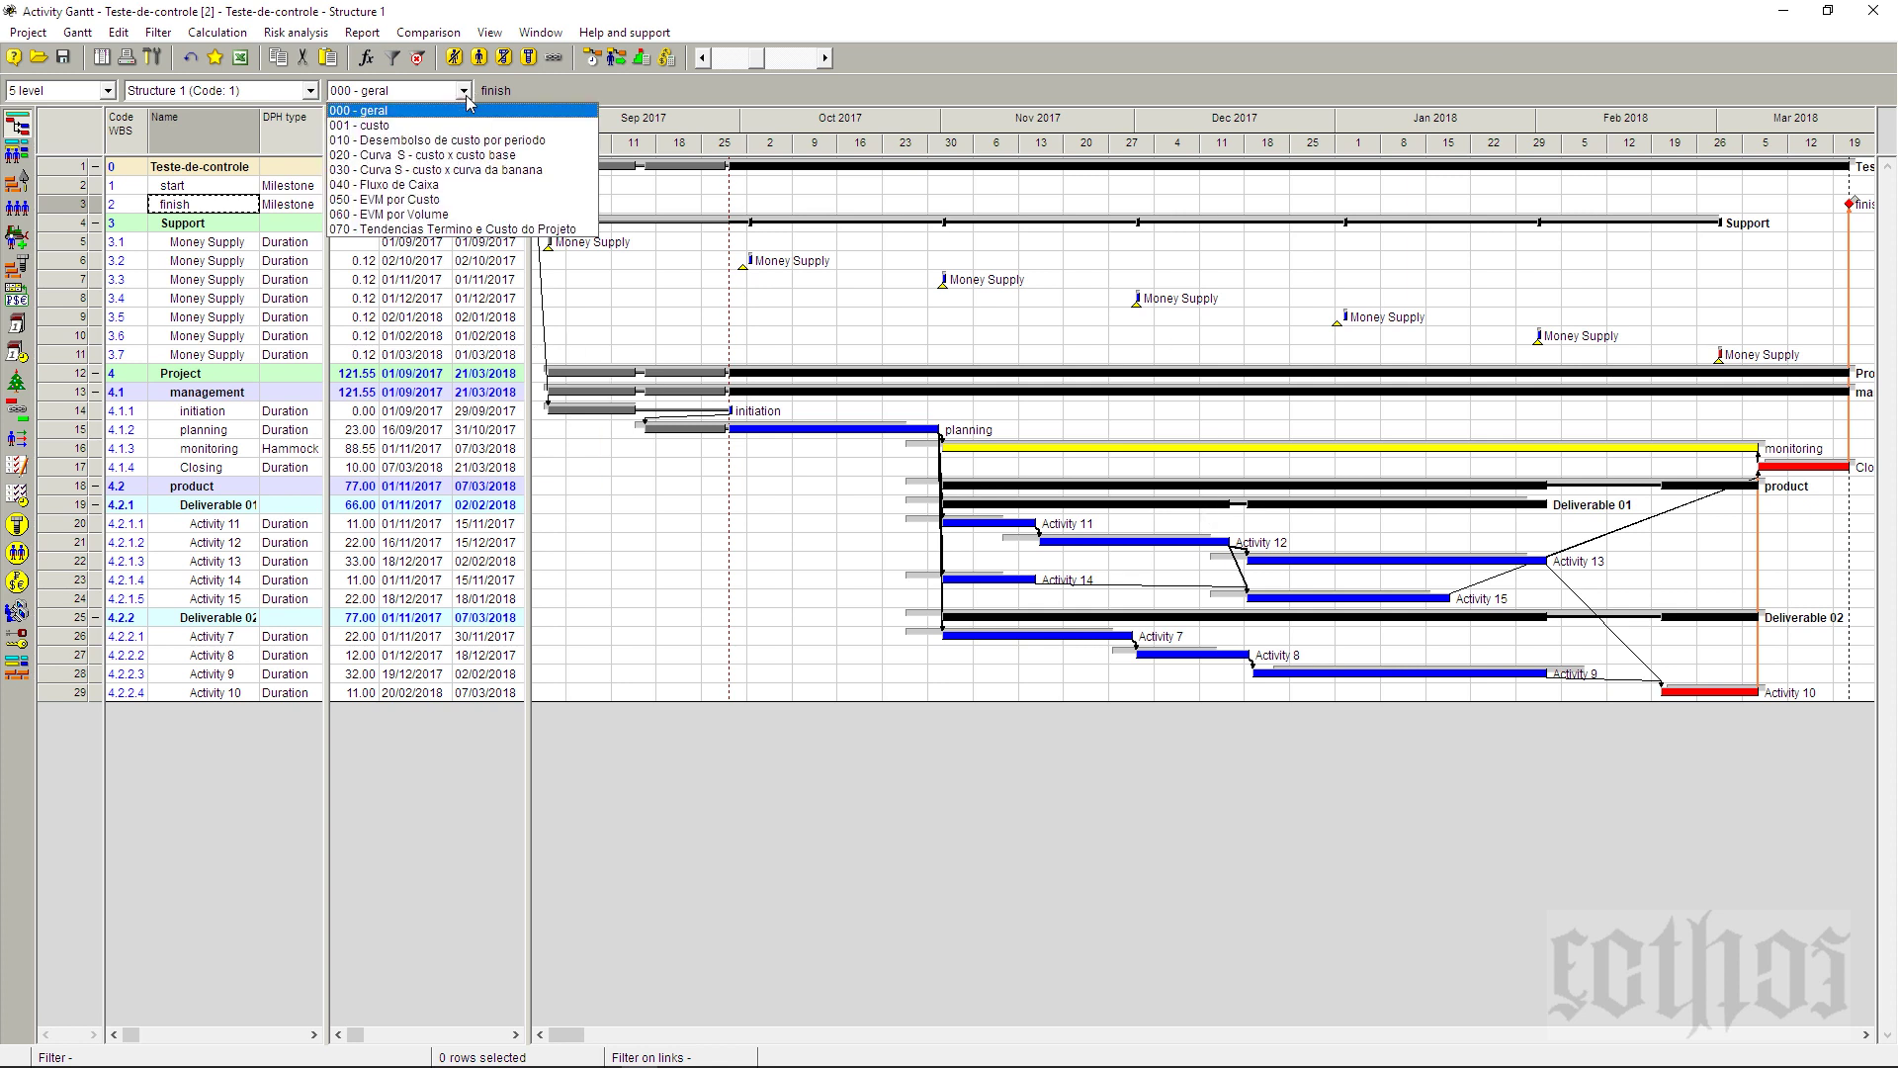
left_click(475, 149)
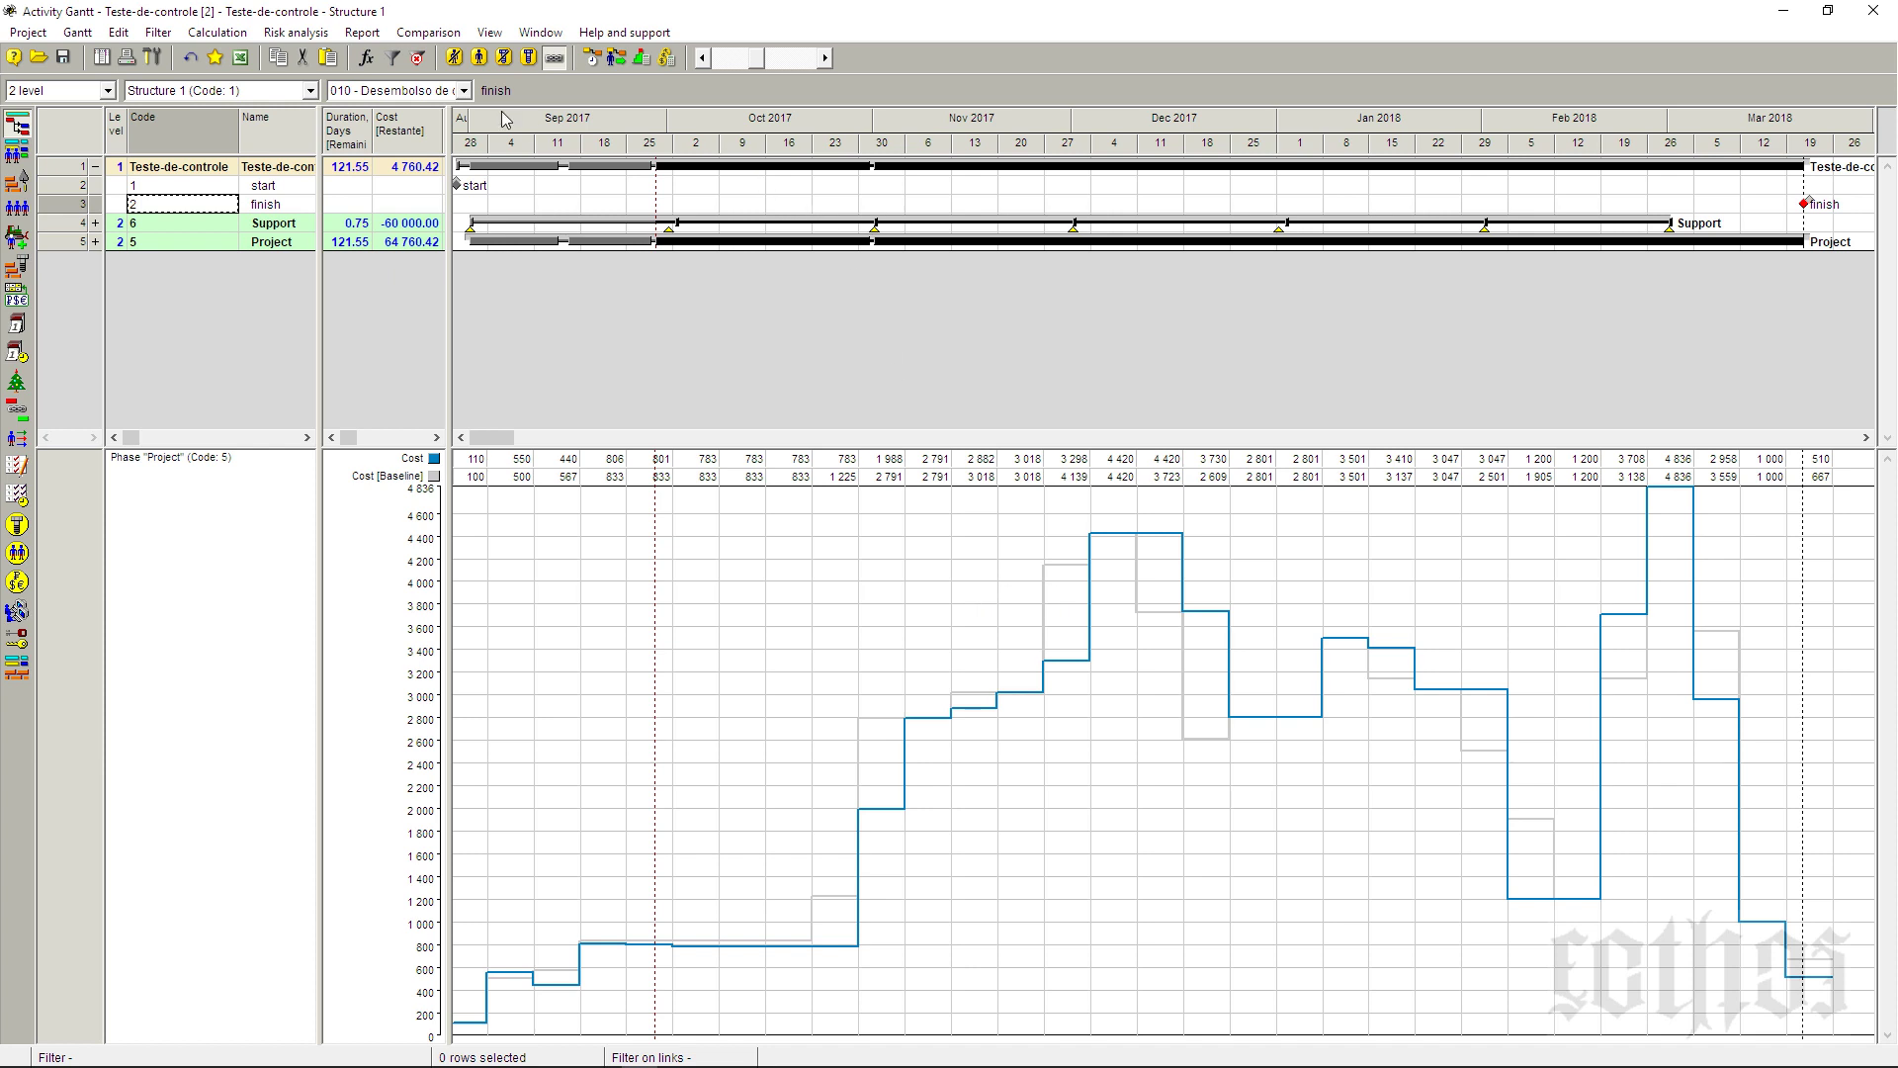
- Review the cost curves in the 020 and 030 Curva S views and the cash flow in the 040 - Fluxo de Caixa view
left_click(418, 92)
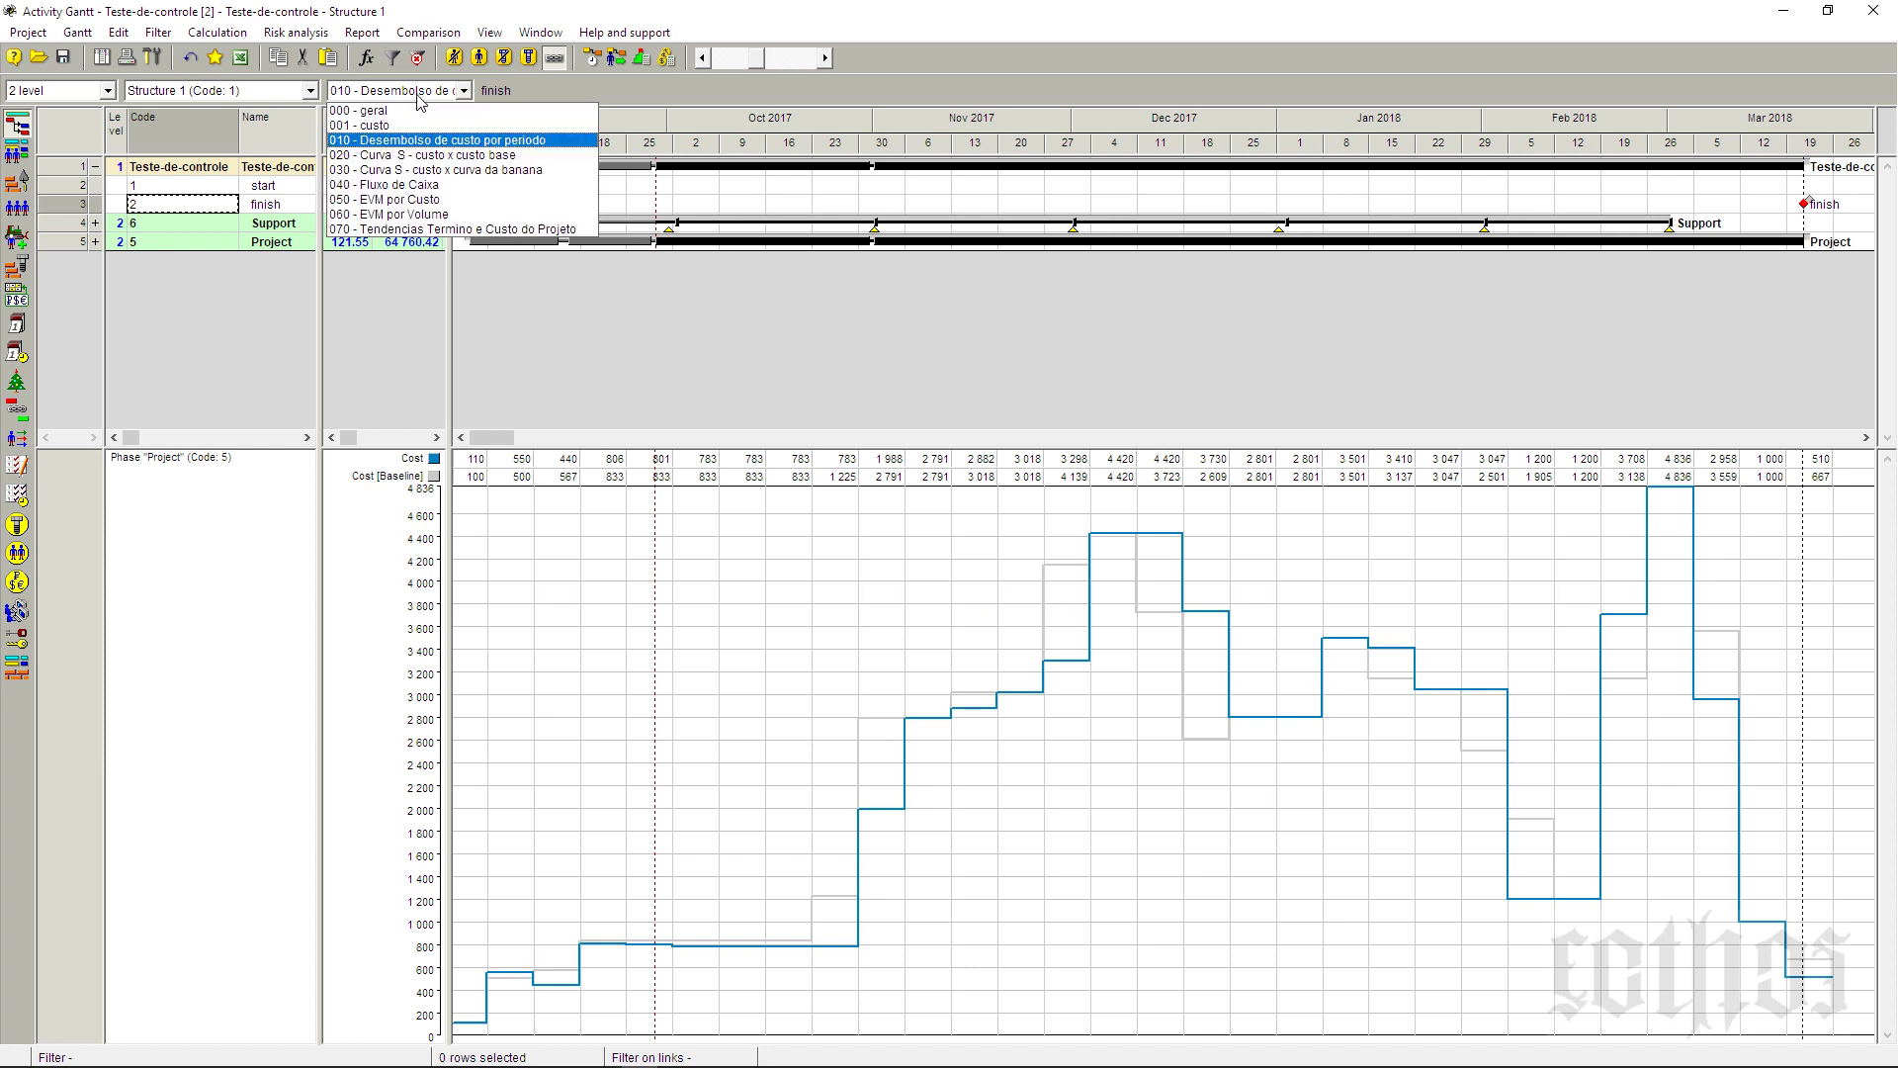
left_click(423, 156)
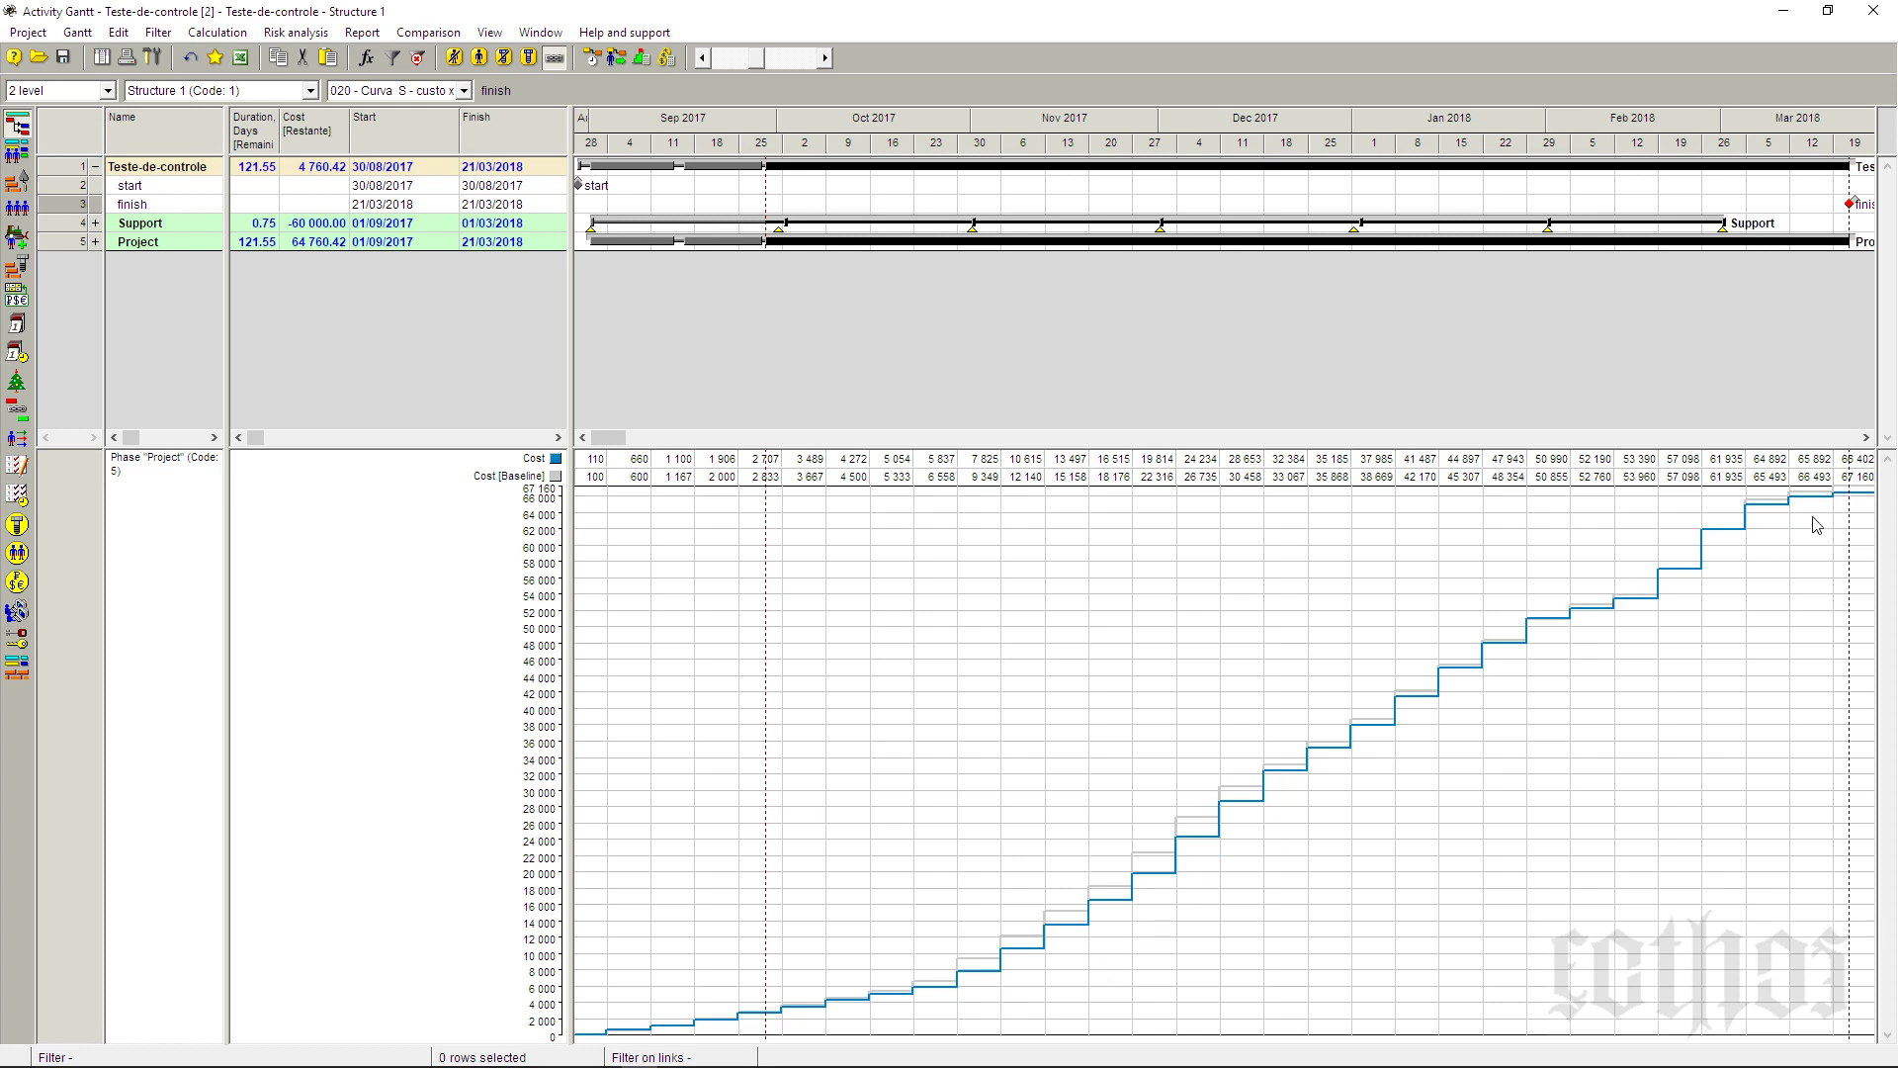
left_click(405, 95)
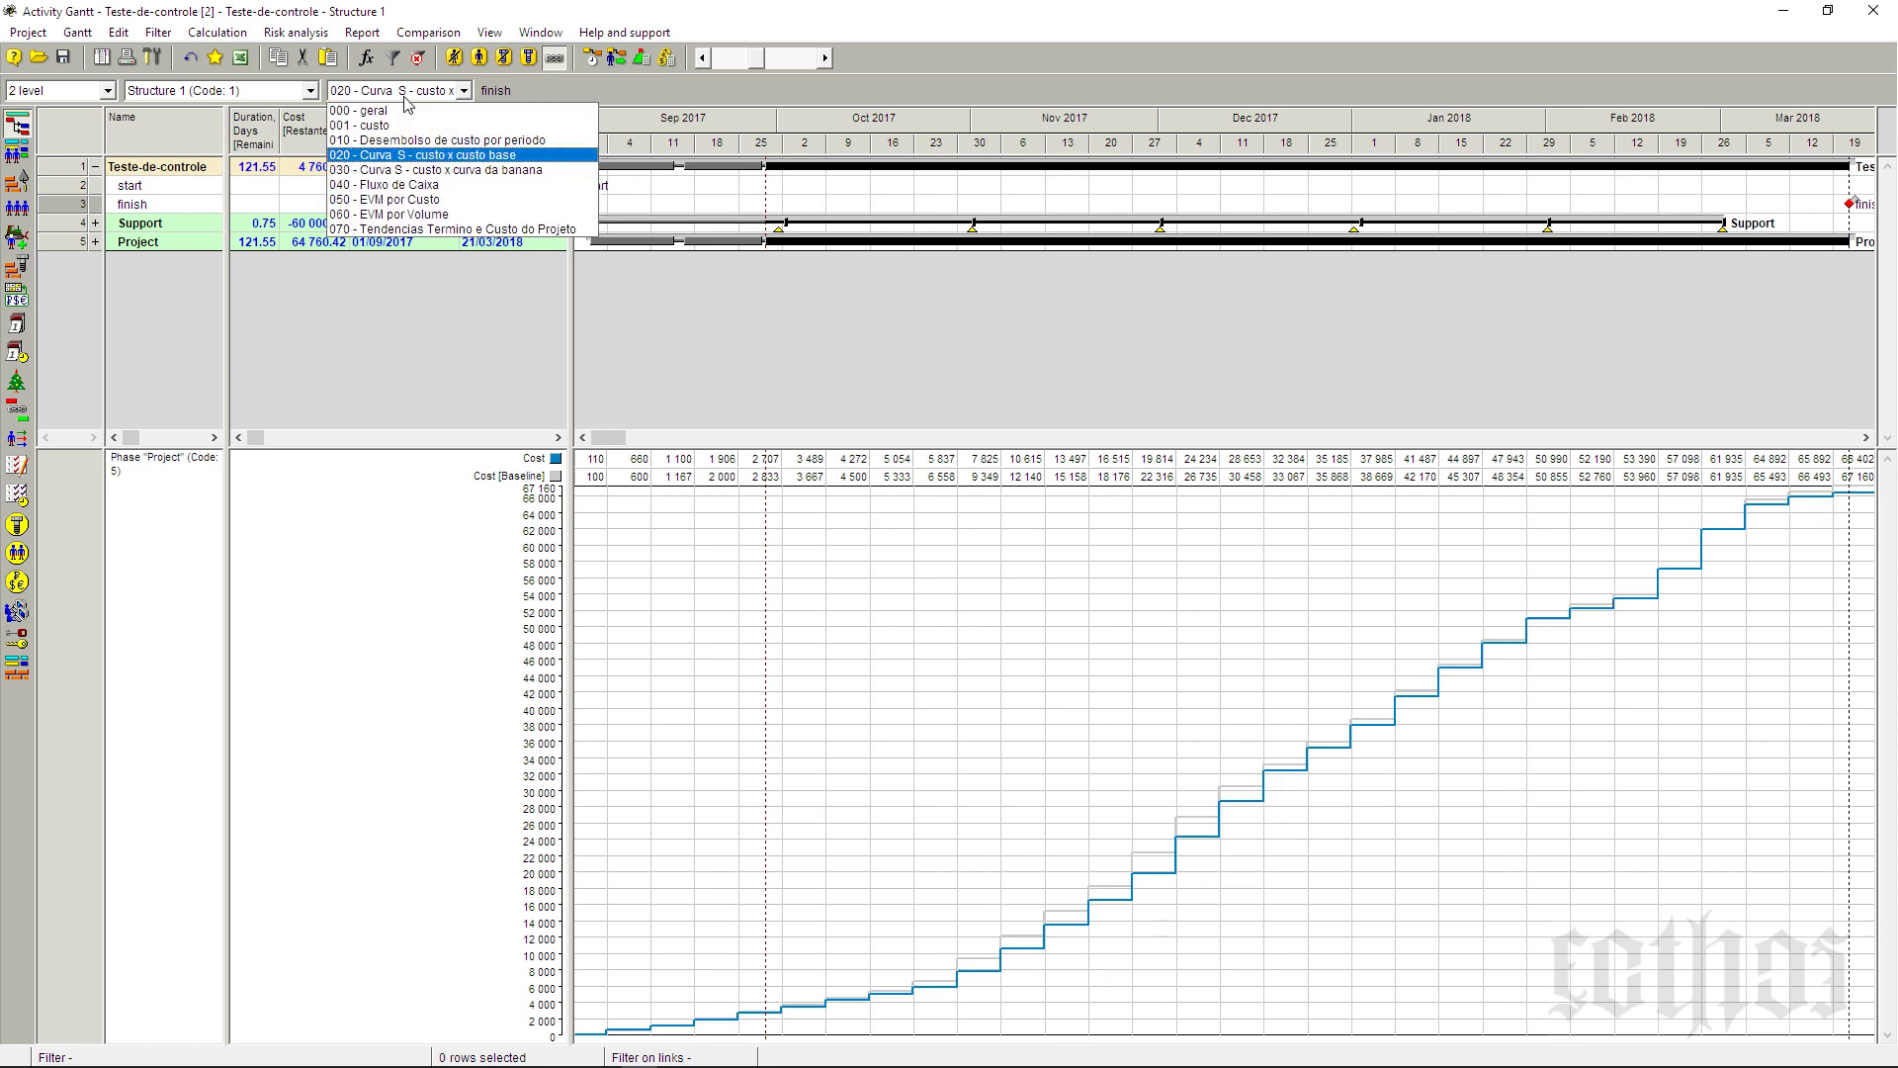
left_click(419, 172)
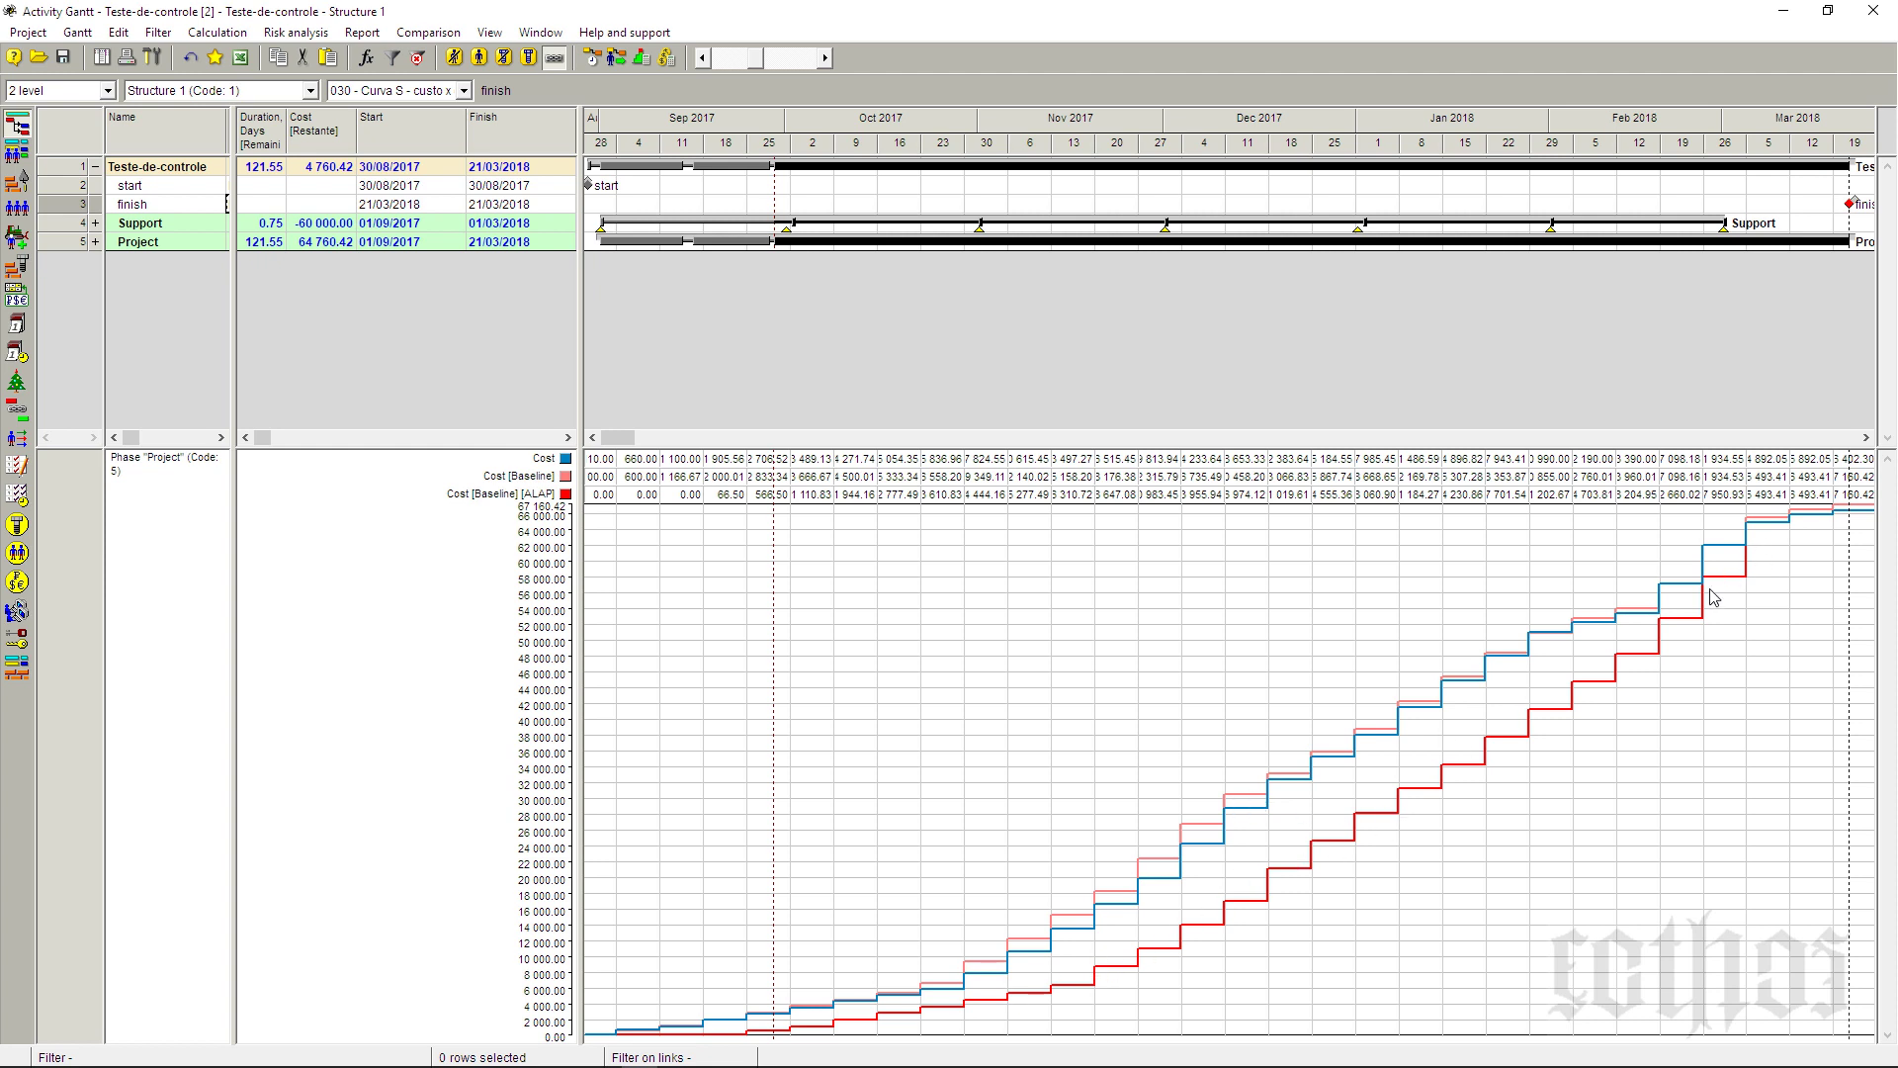
left_click(398, 96)
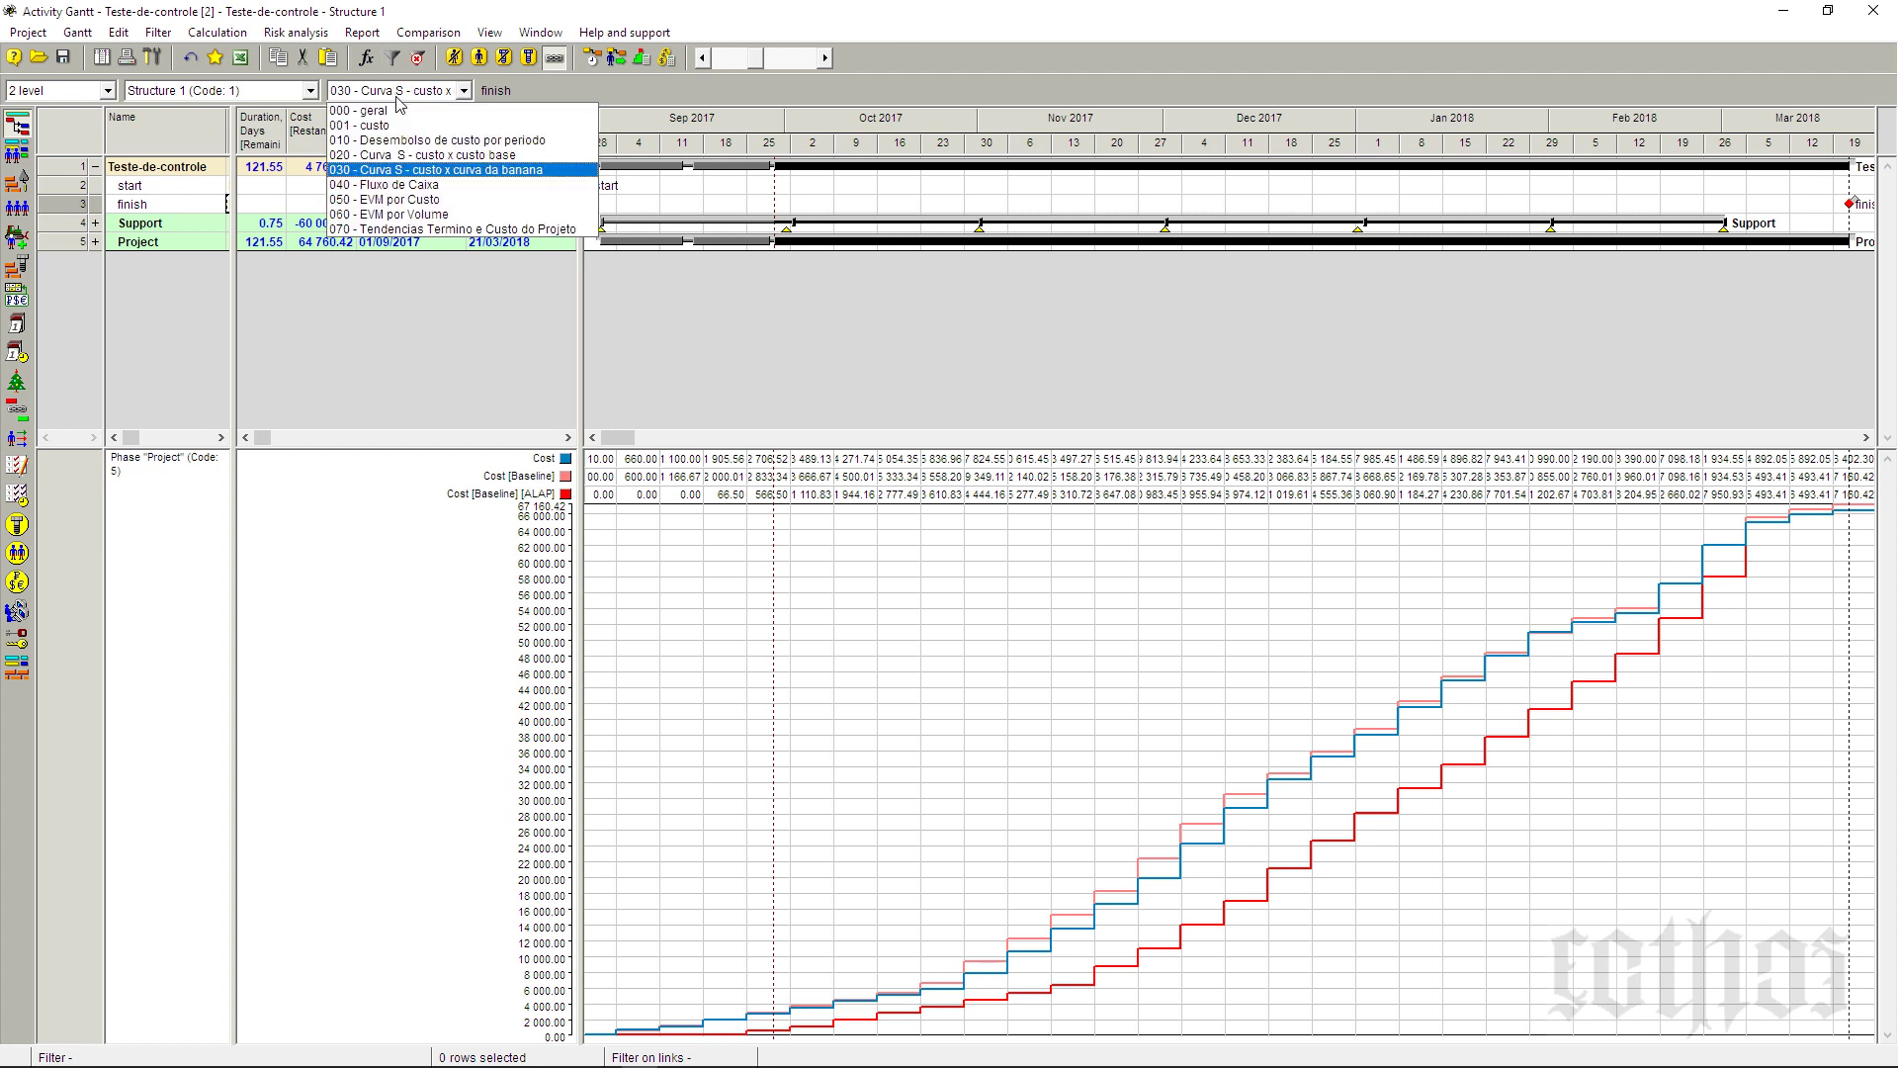
left_click(409, 187)
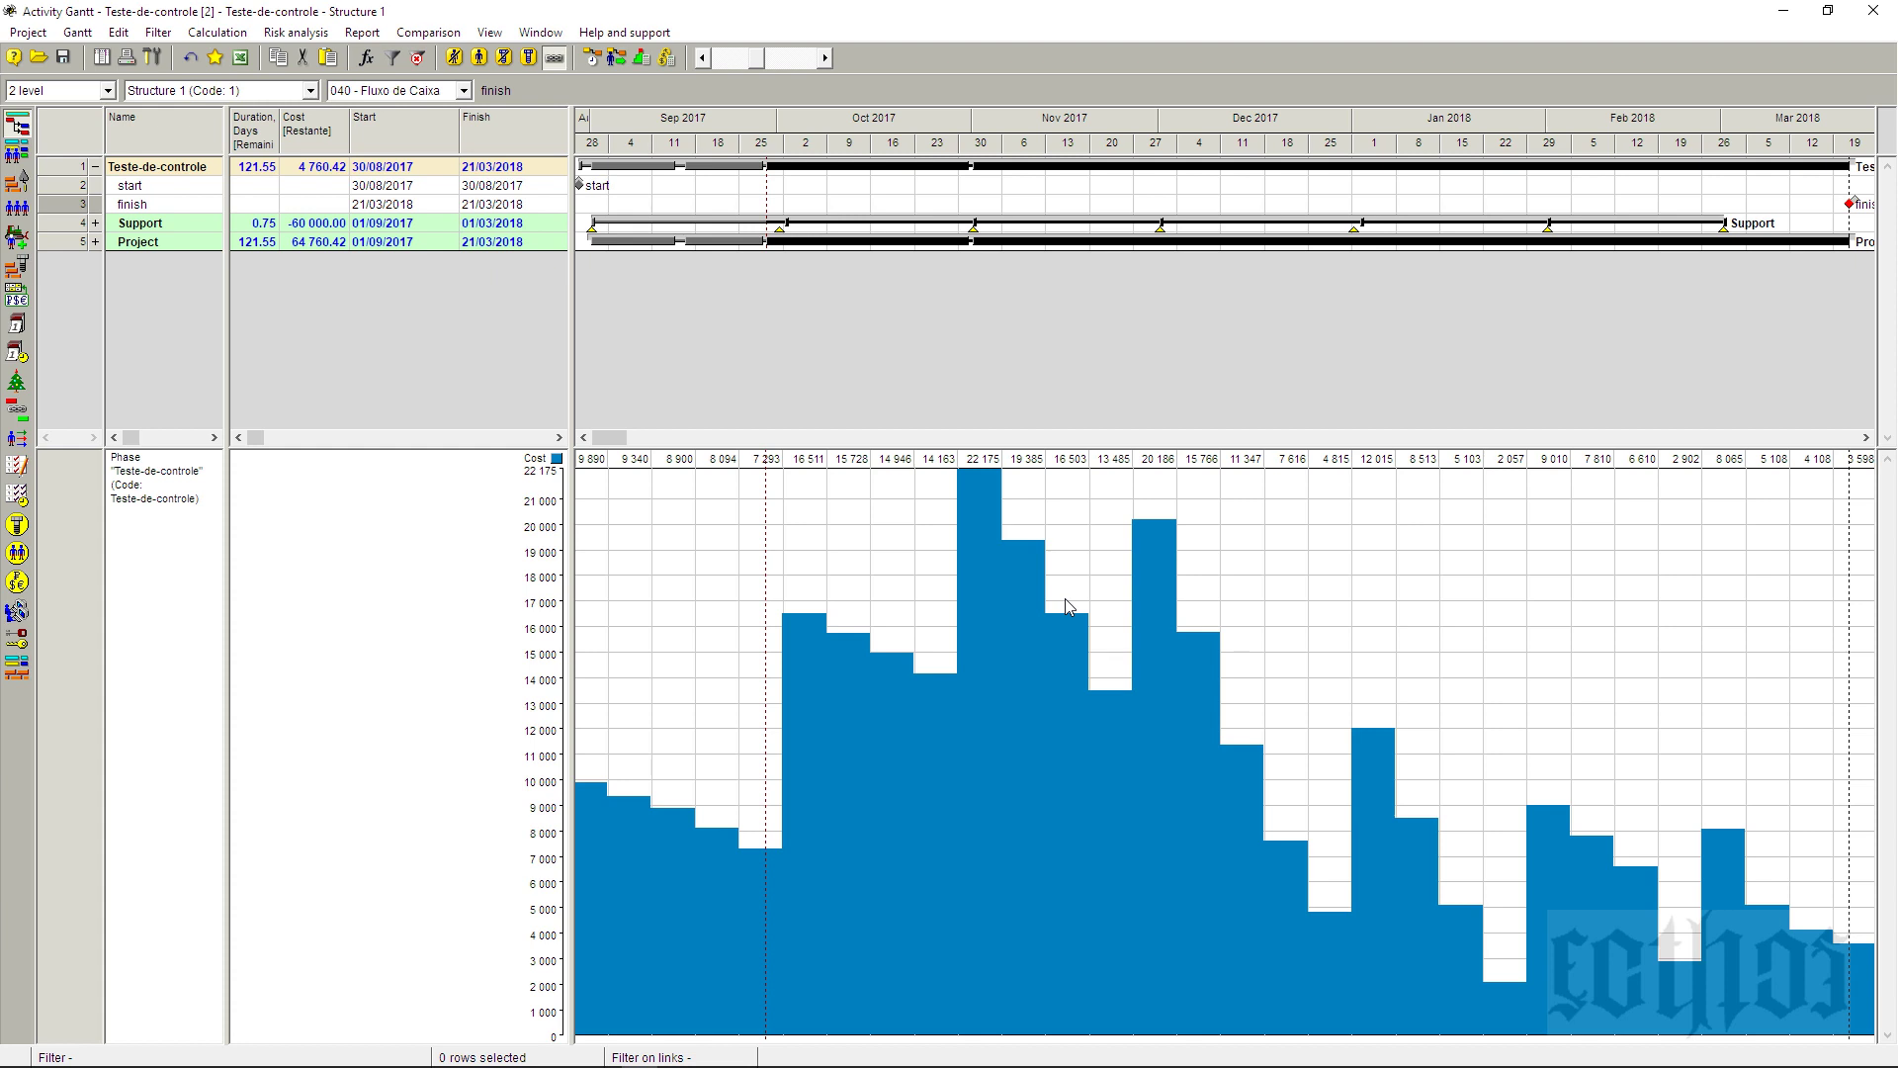
- Display the 050 - EVM por Custo view and examine its earned value curves in detail up to the project finish
left_click(417, 93)
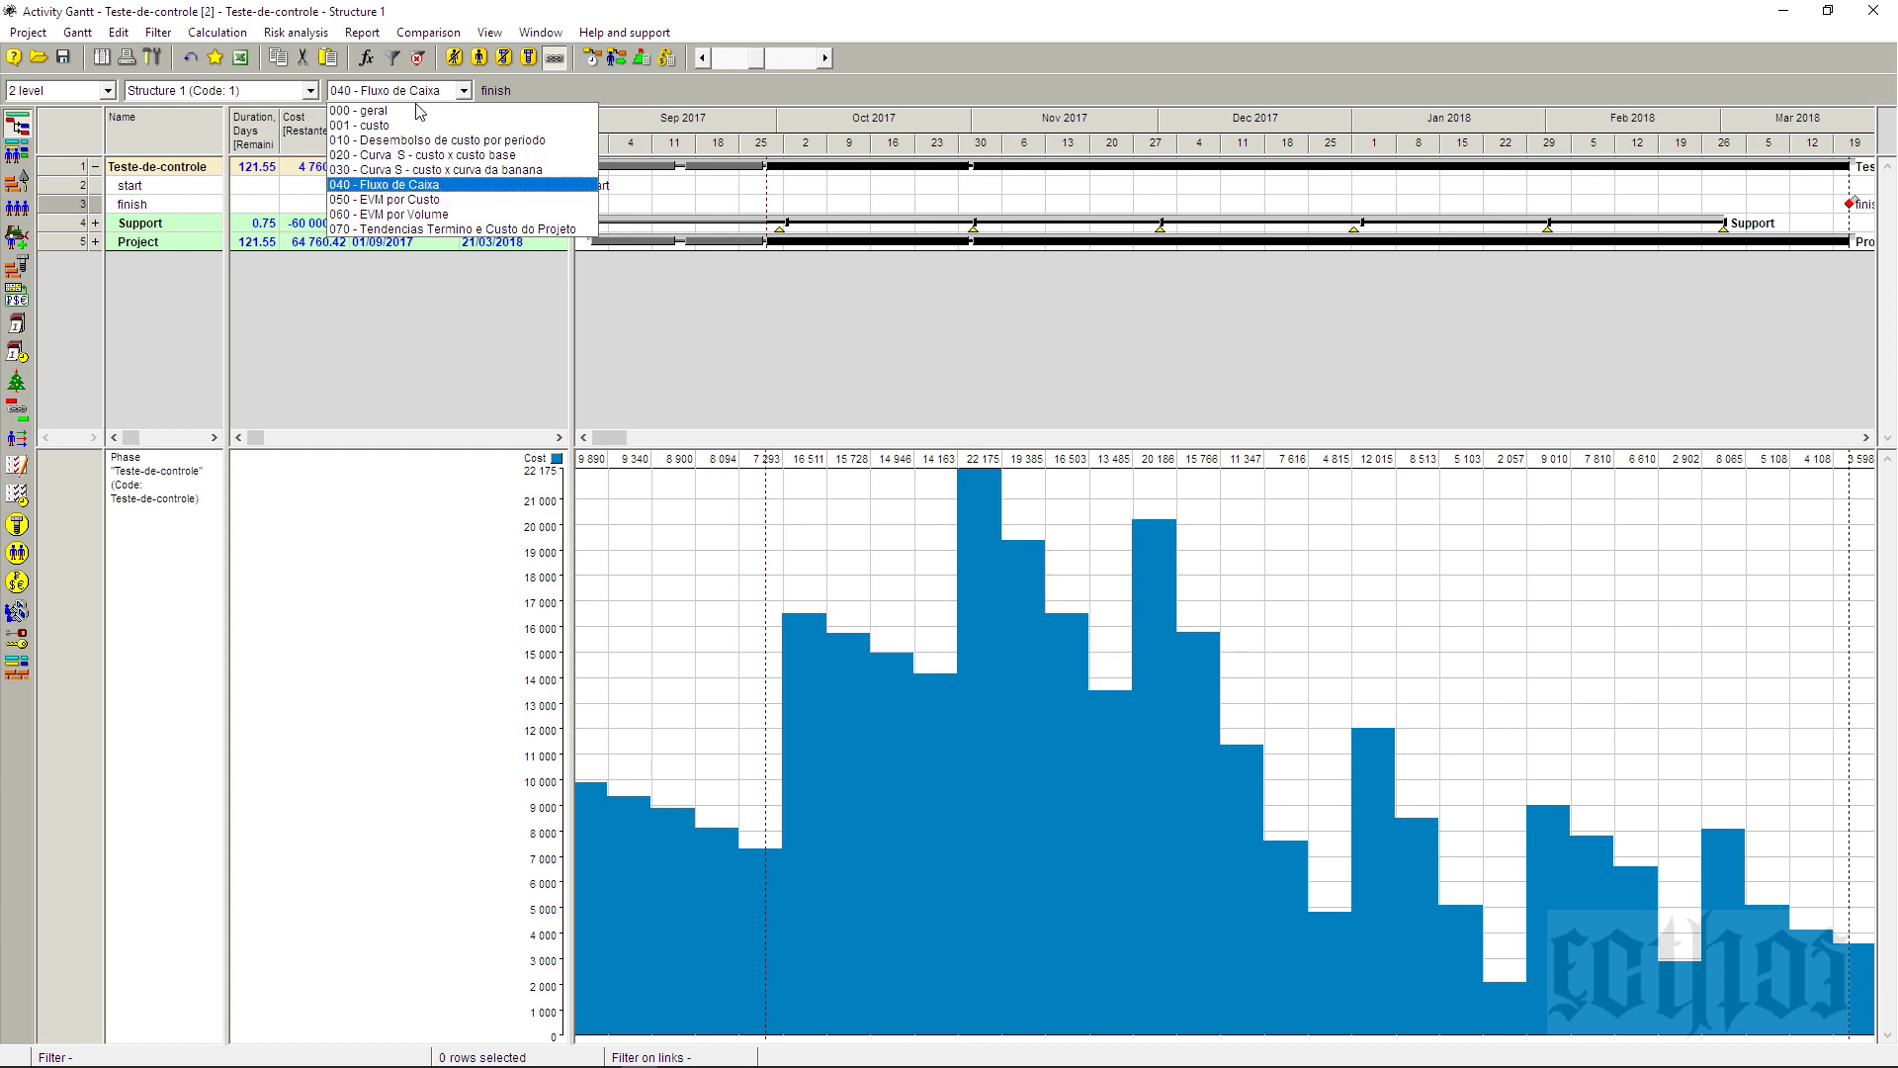
left_click(436, 197)
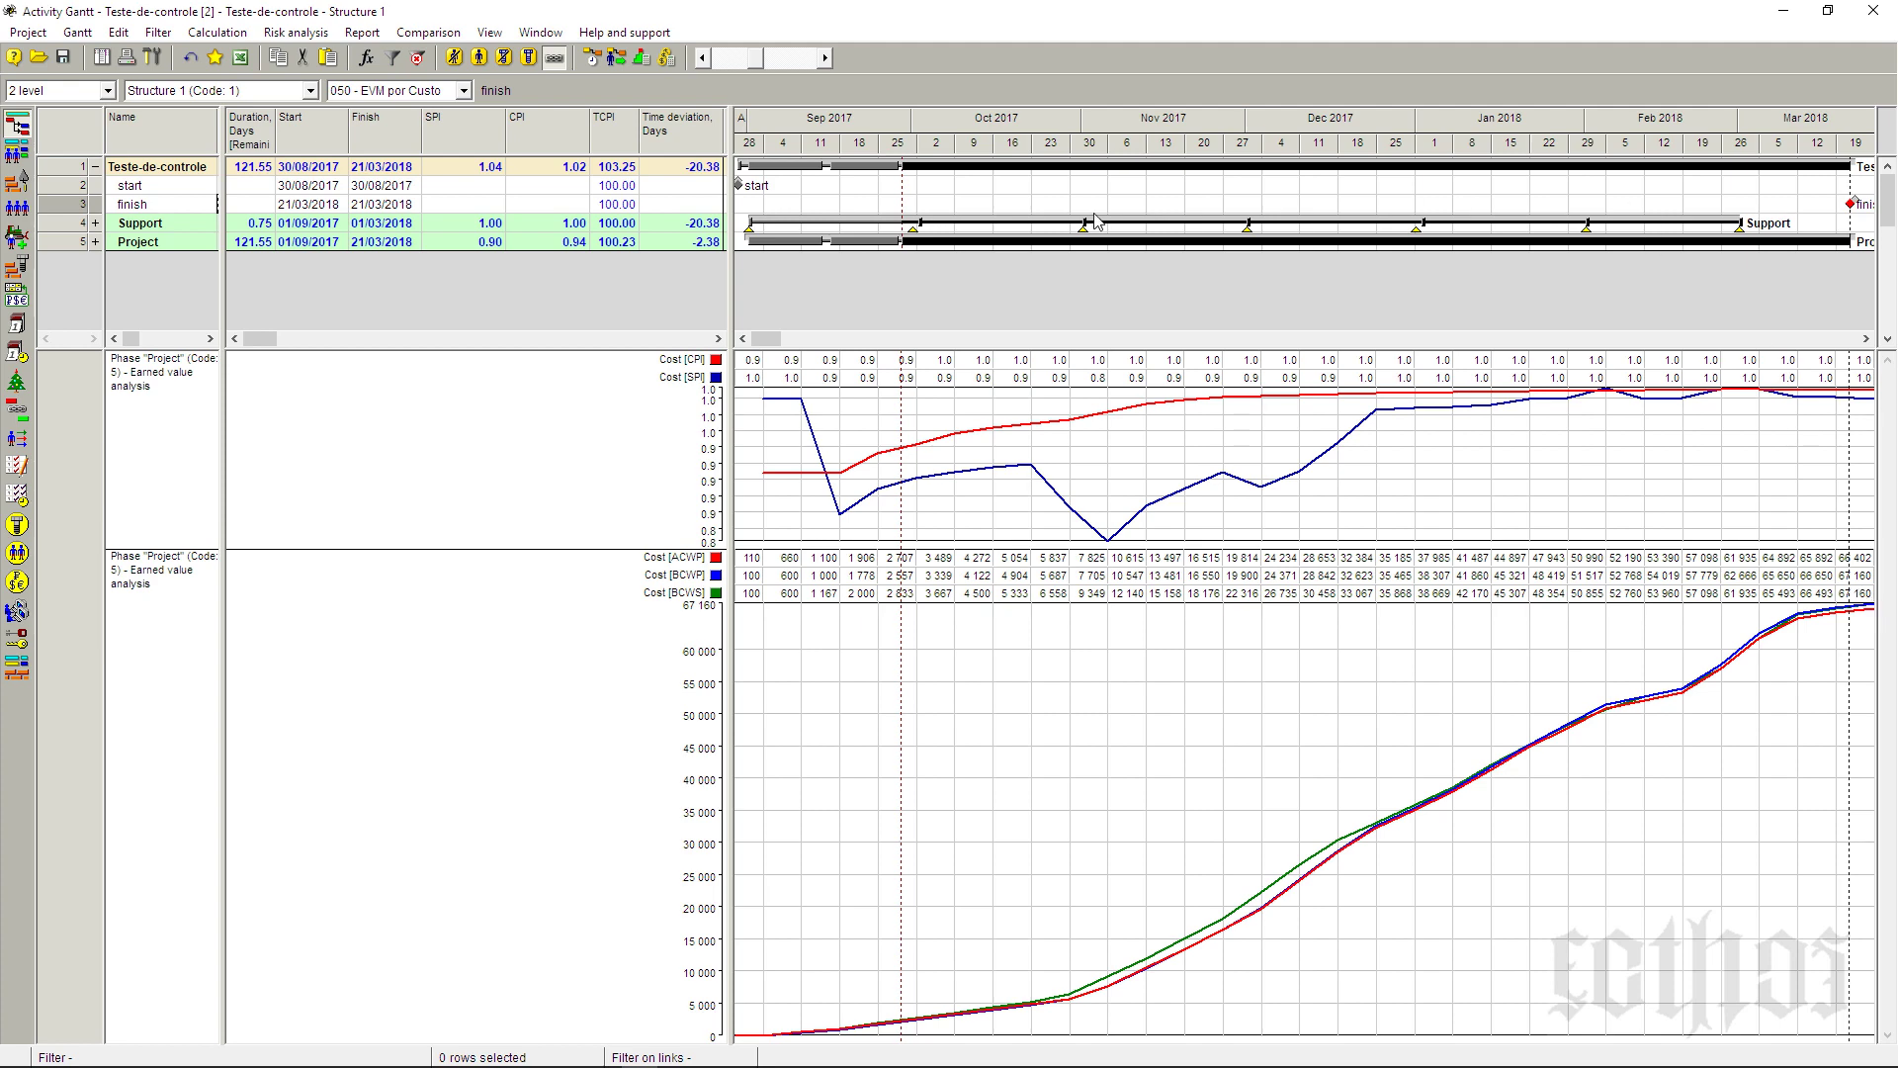
left_click(809, 59)
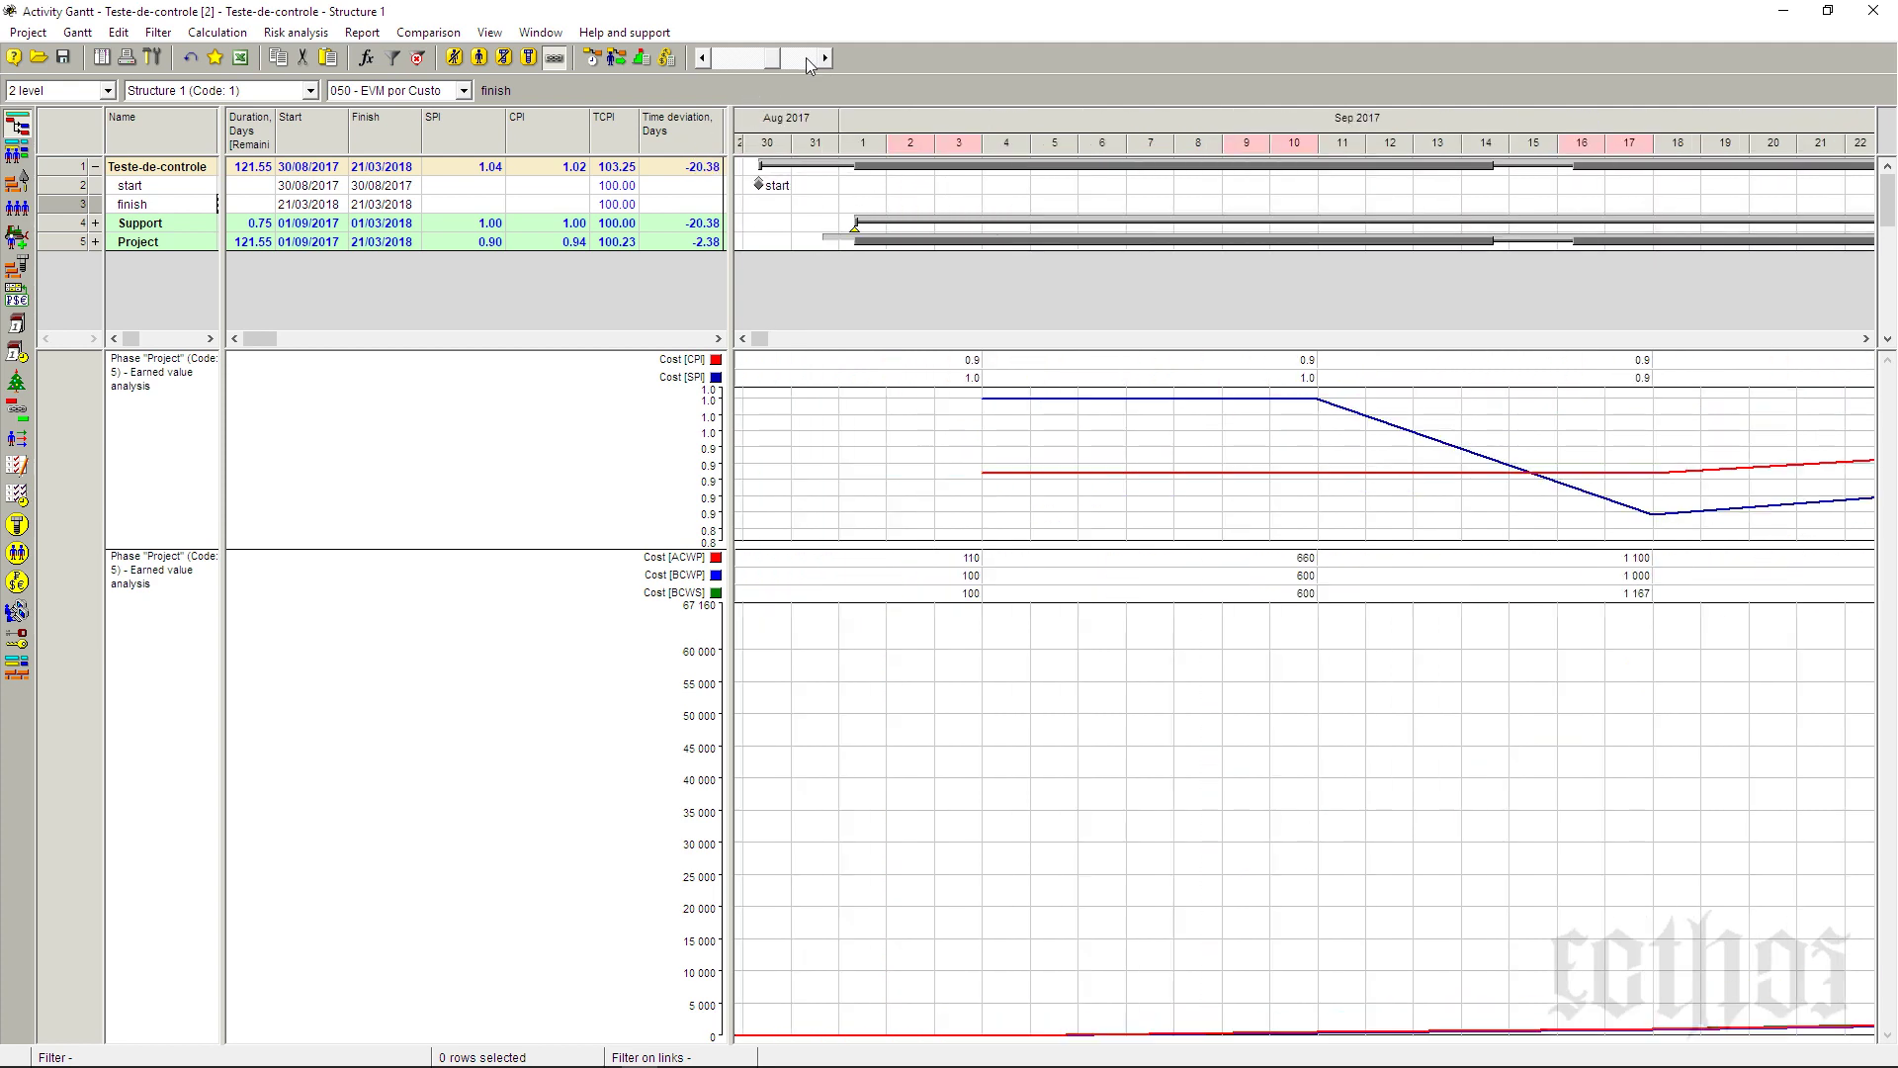
left_click(1845, 339)
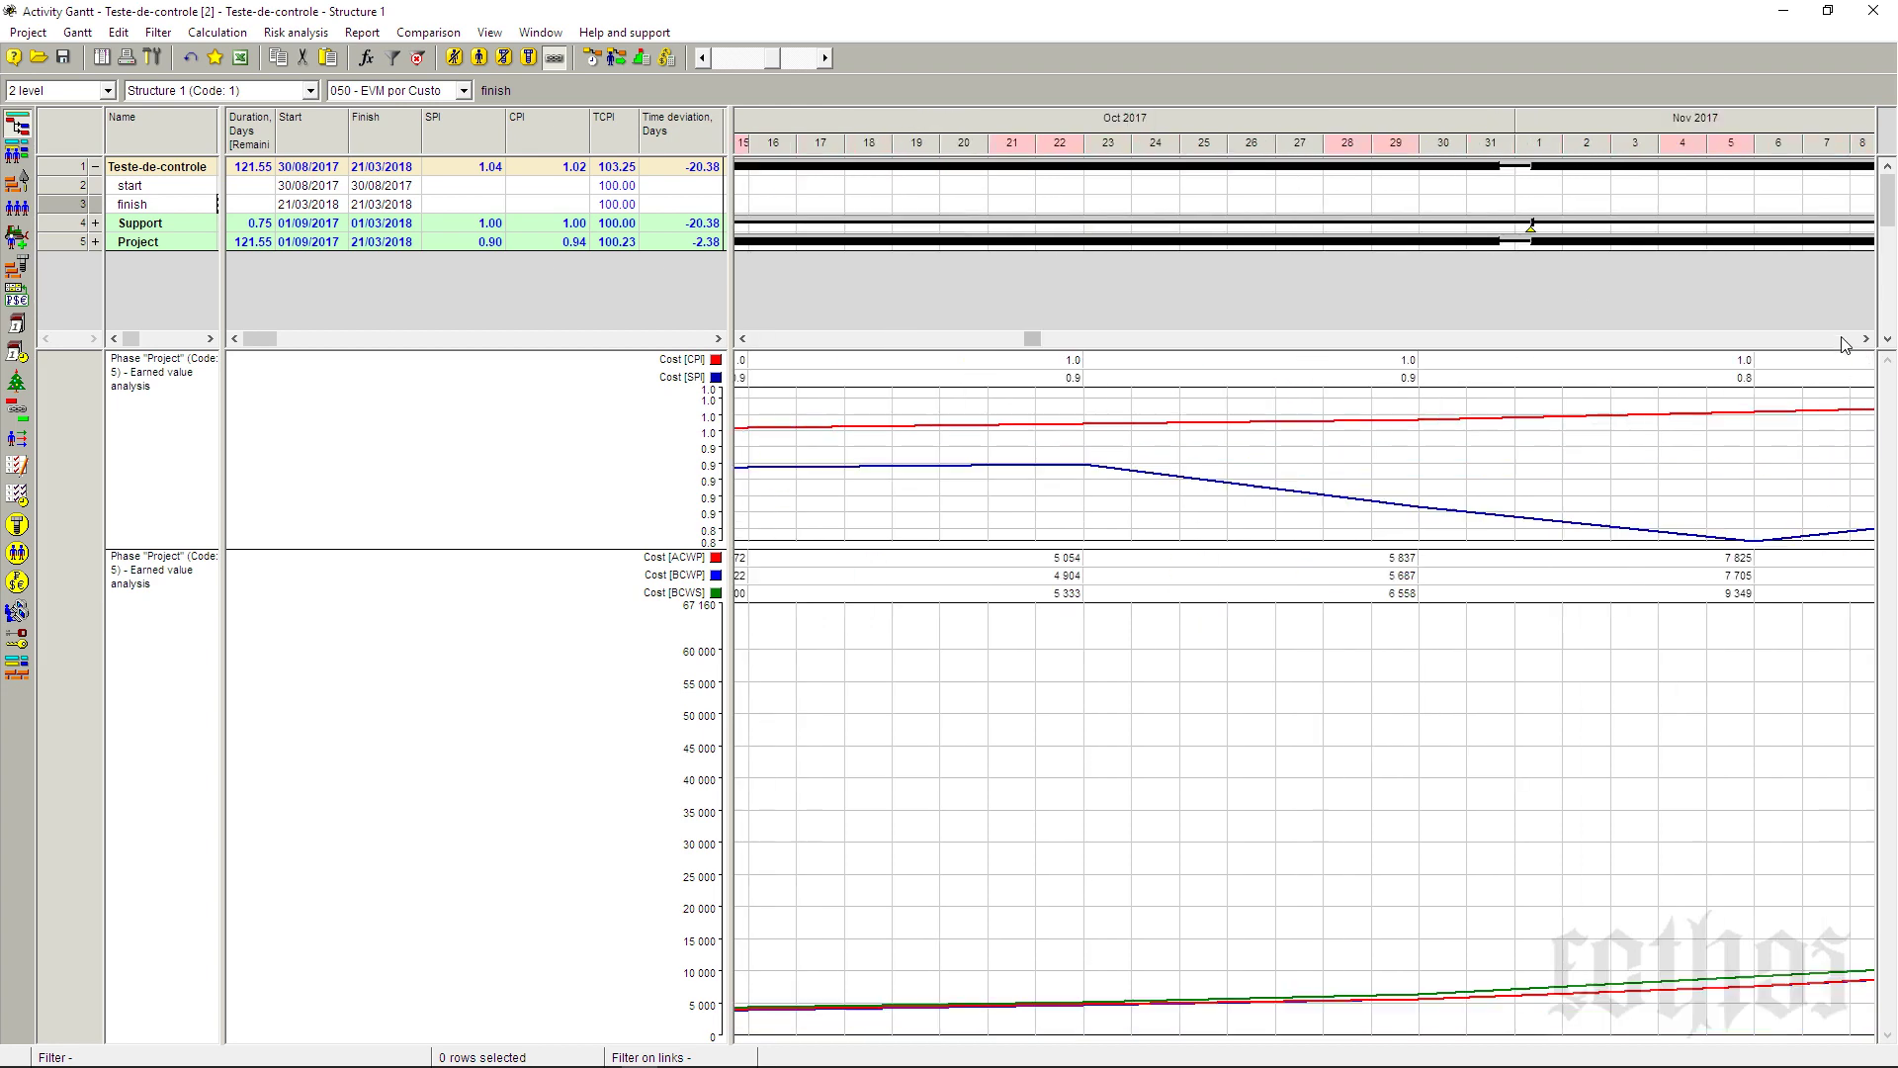
left_click(1845, 339)
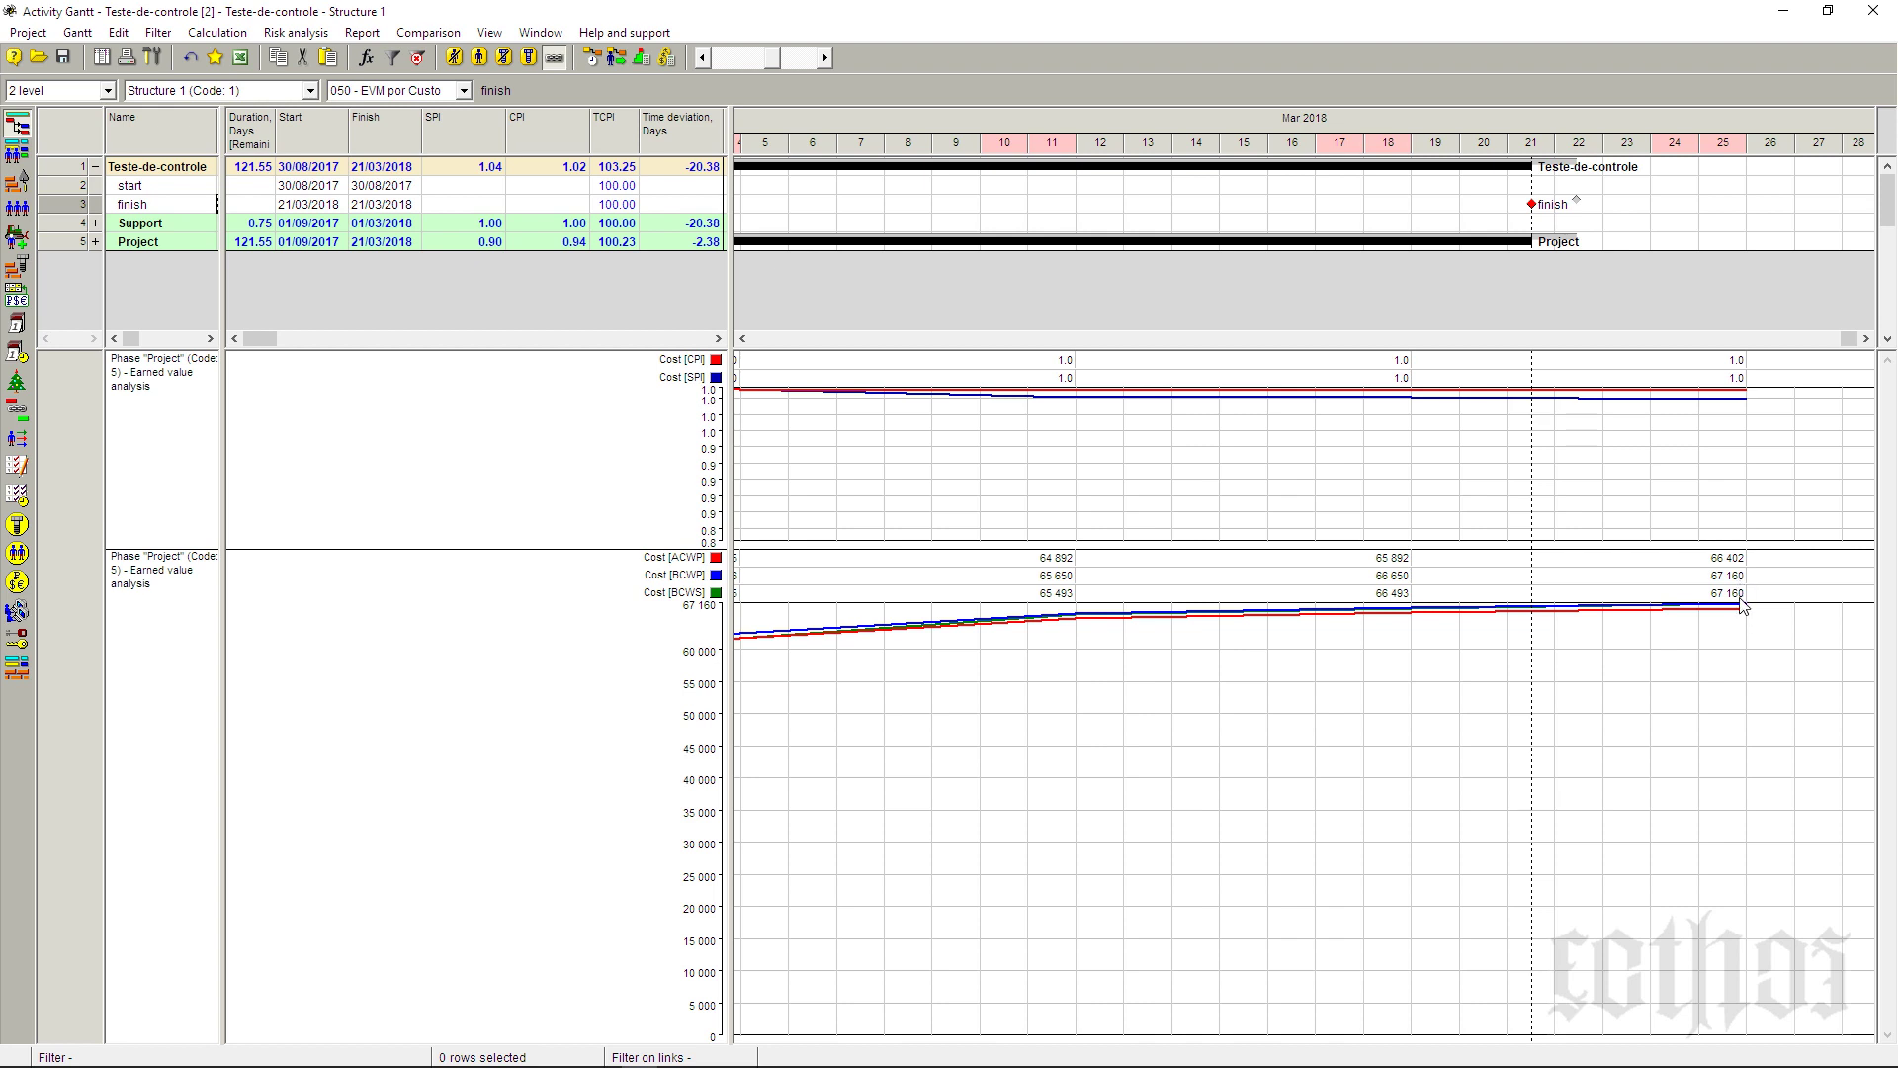
double_click(874, 113)
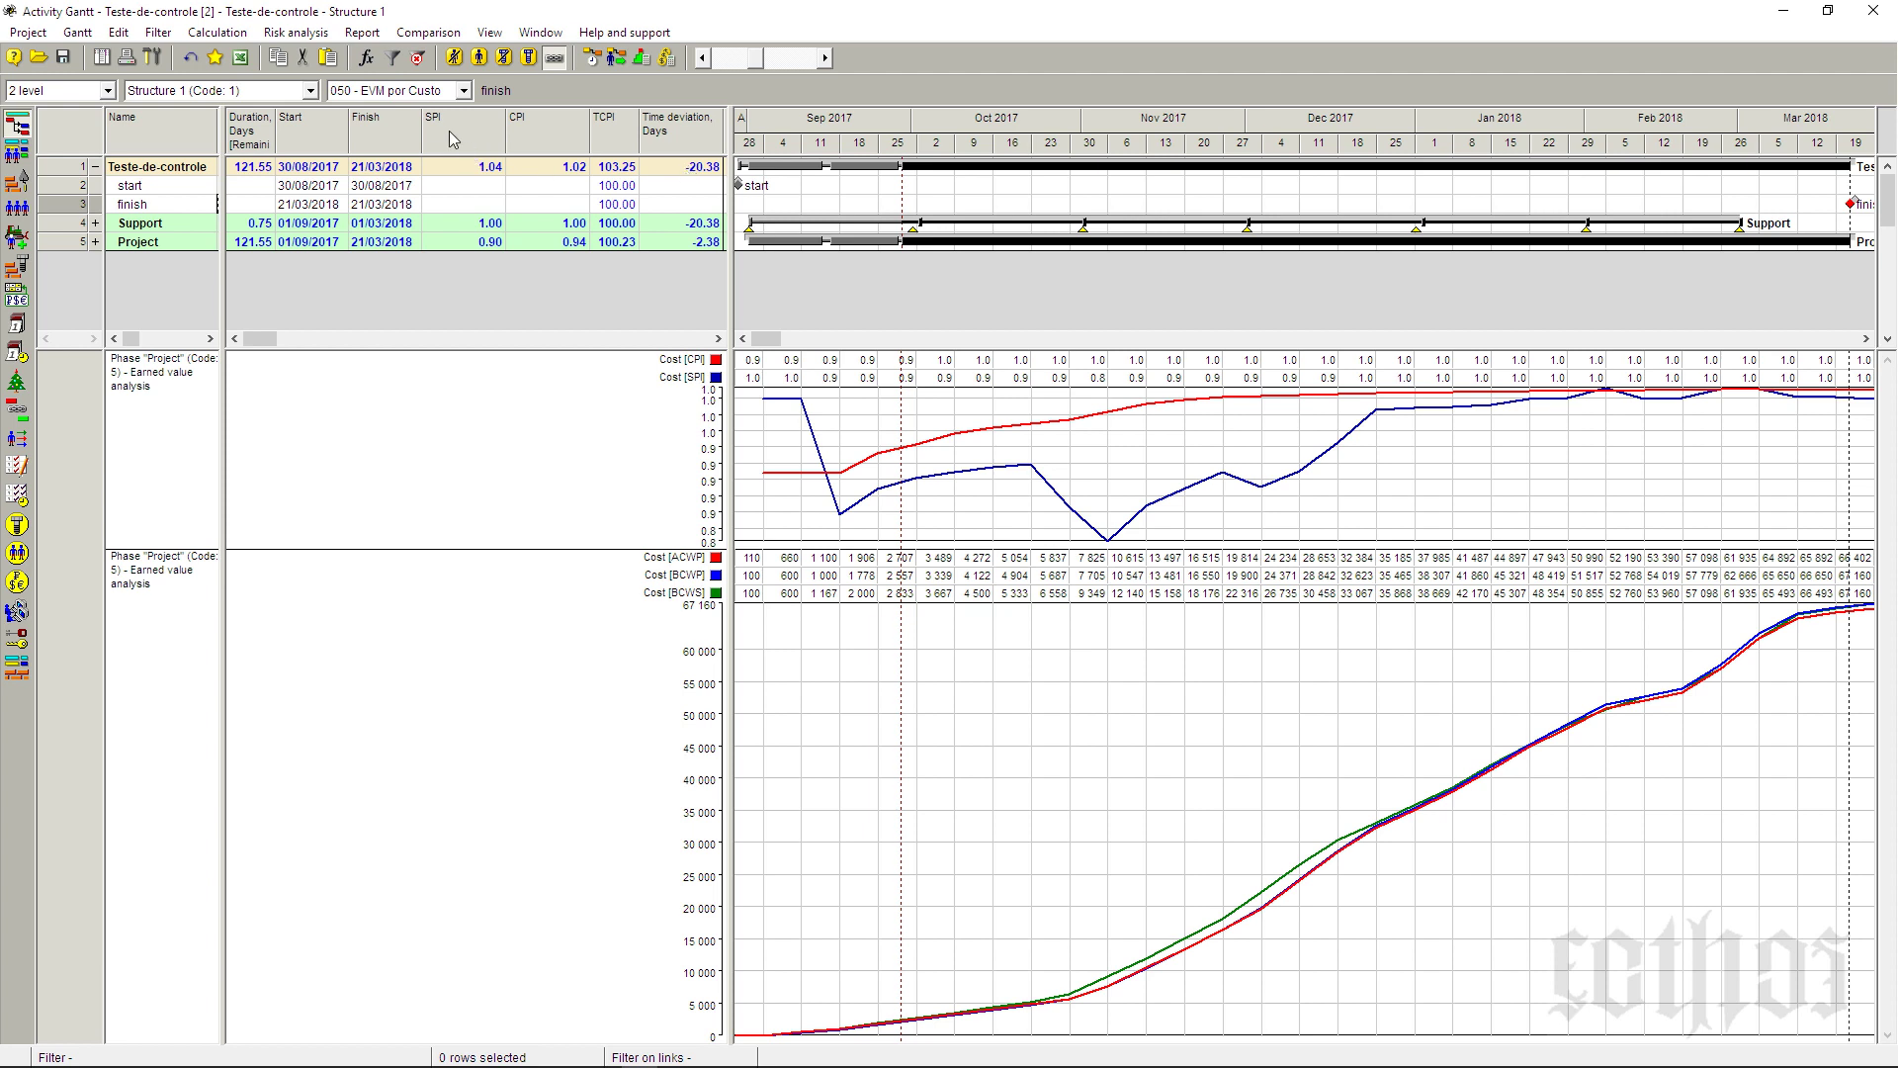
- Review the 060 - EVM por Volume curves and the 070 - Tendencias Termino e Custo do Projeto view
left_click(405, 95)
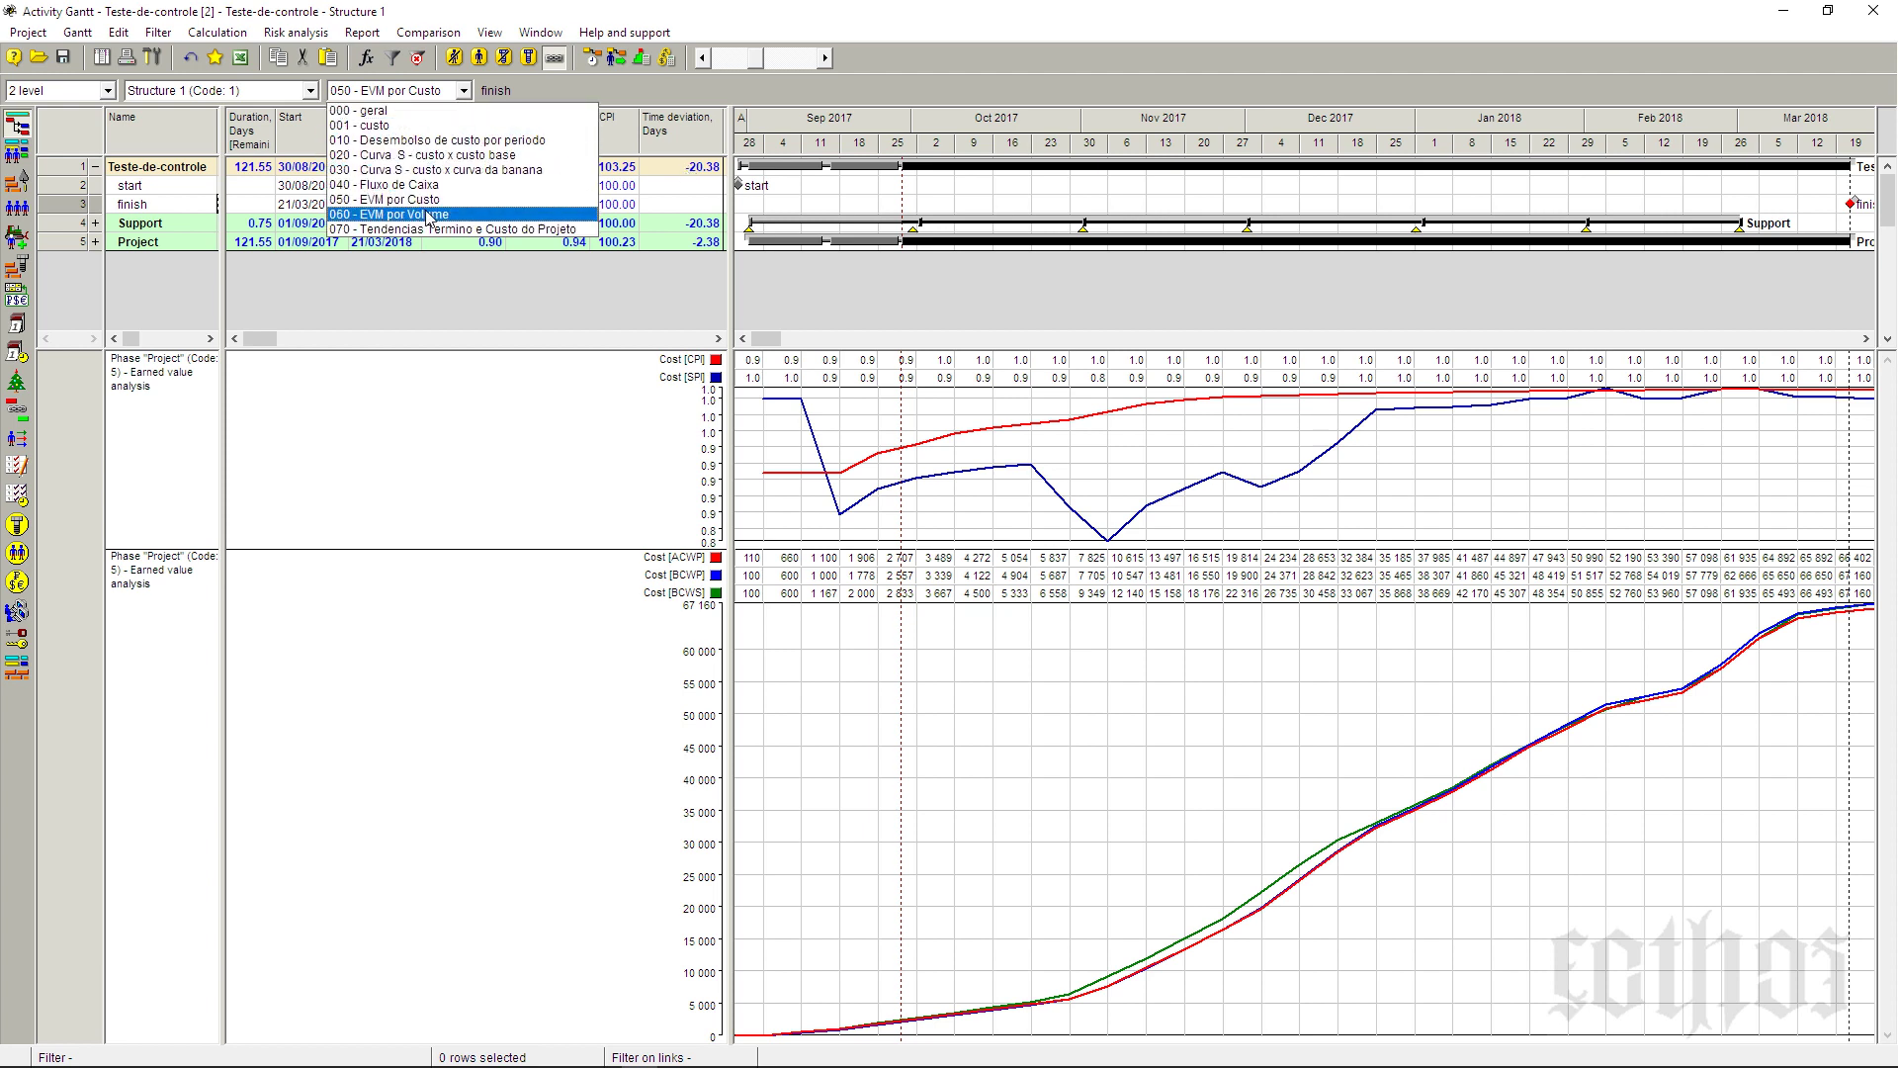
left_click(450, 293)
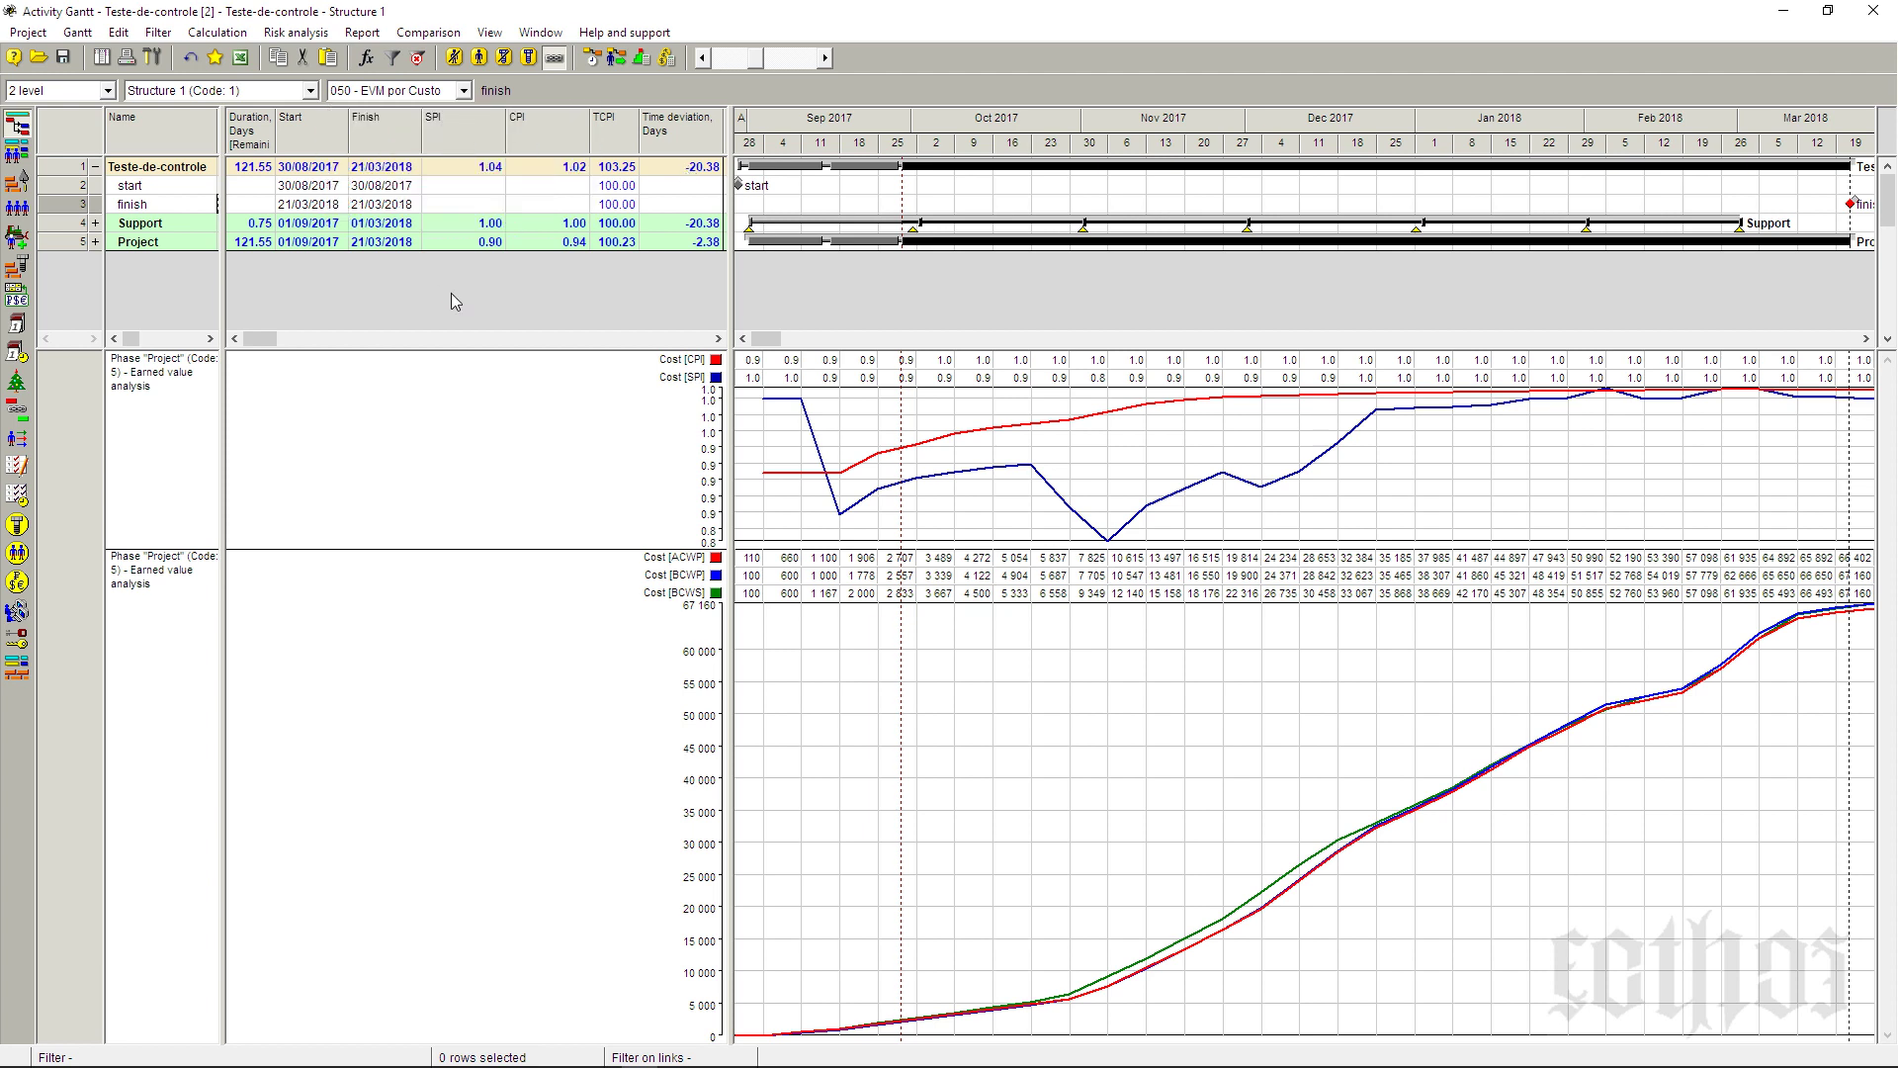
left_click(421, 93)
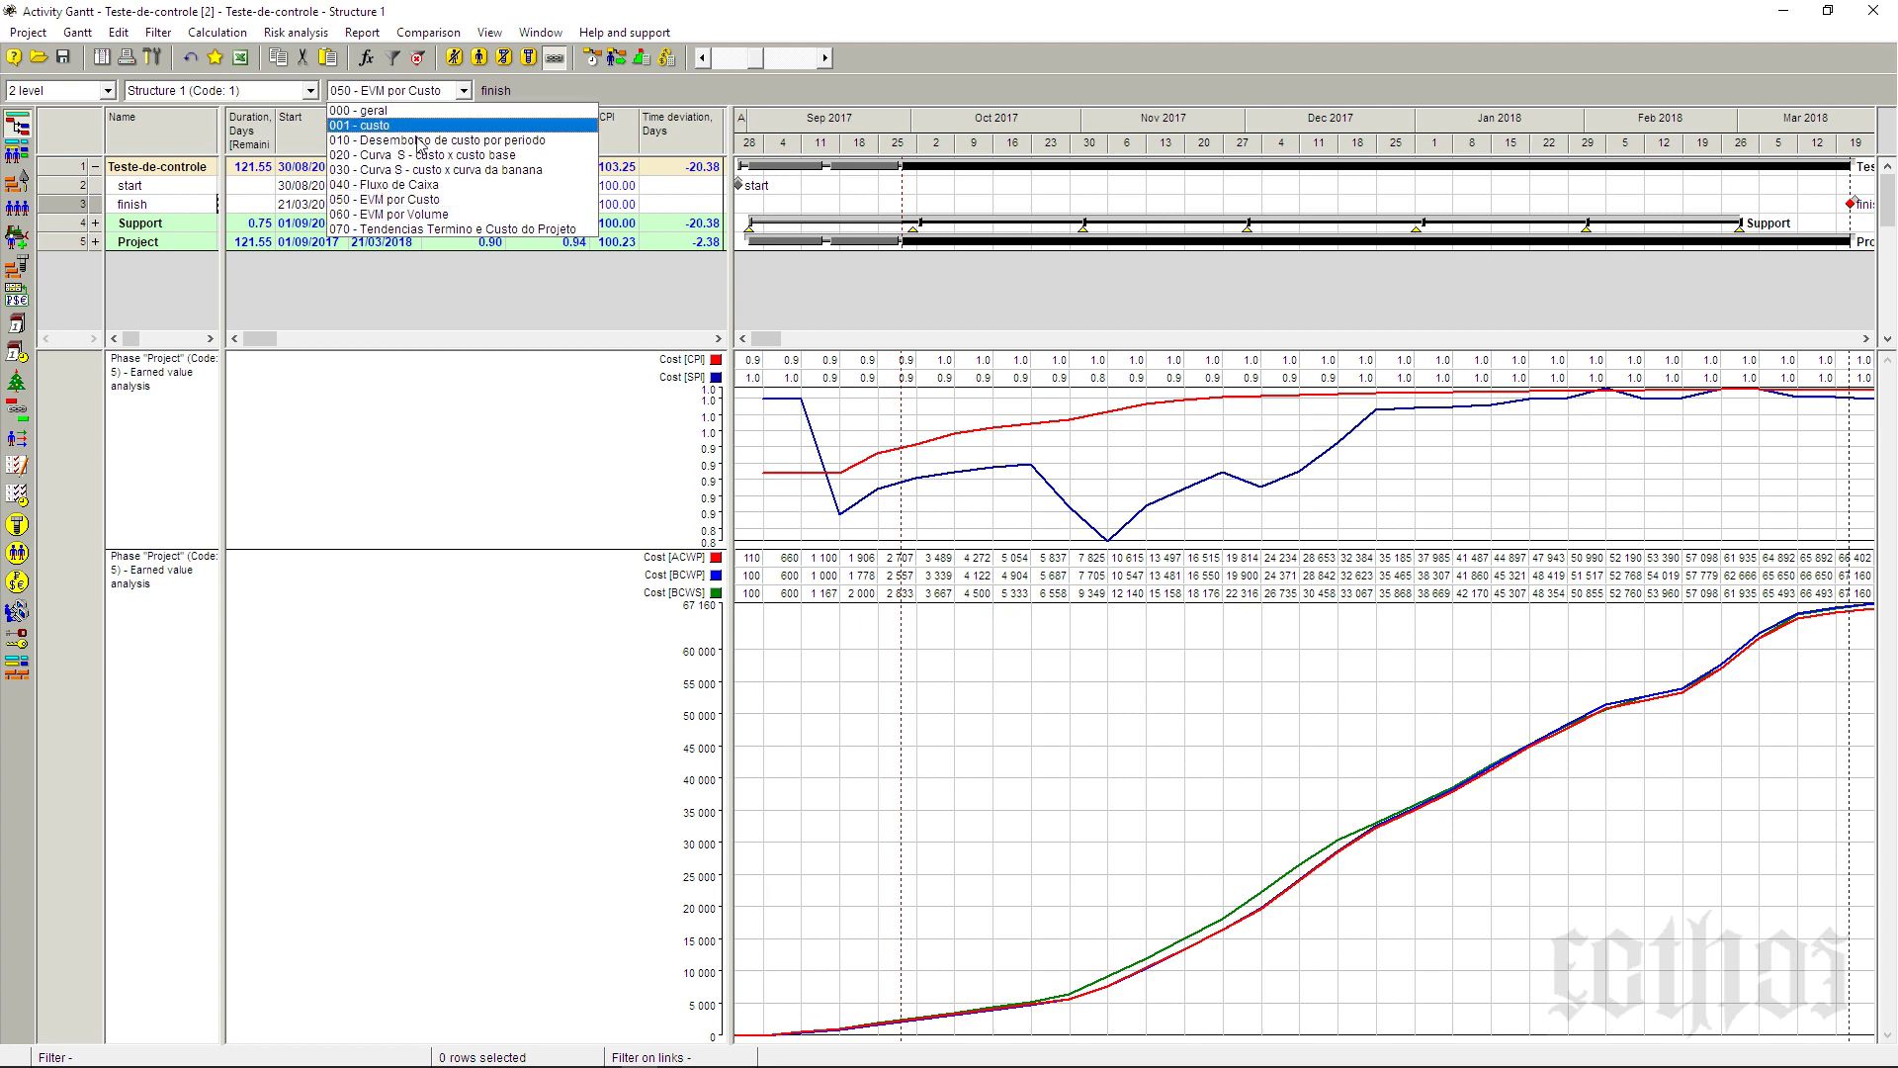
left_click(415, 228)
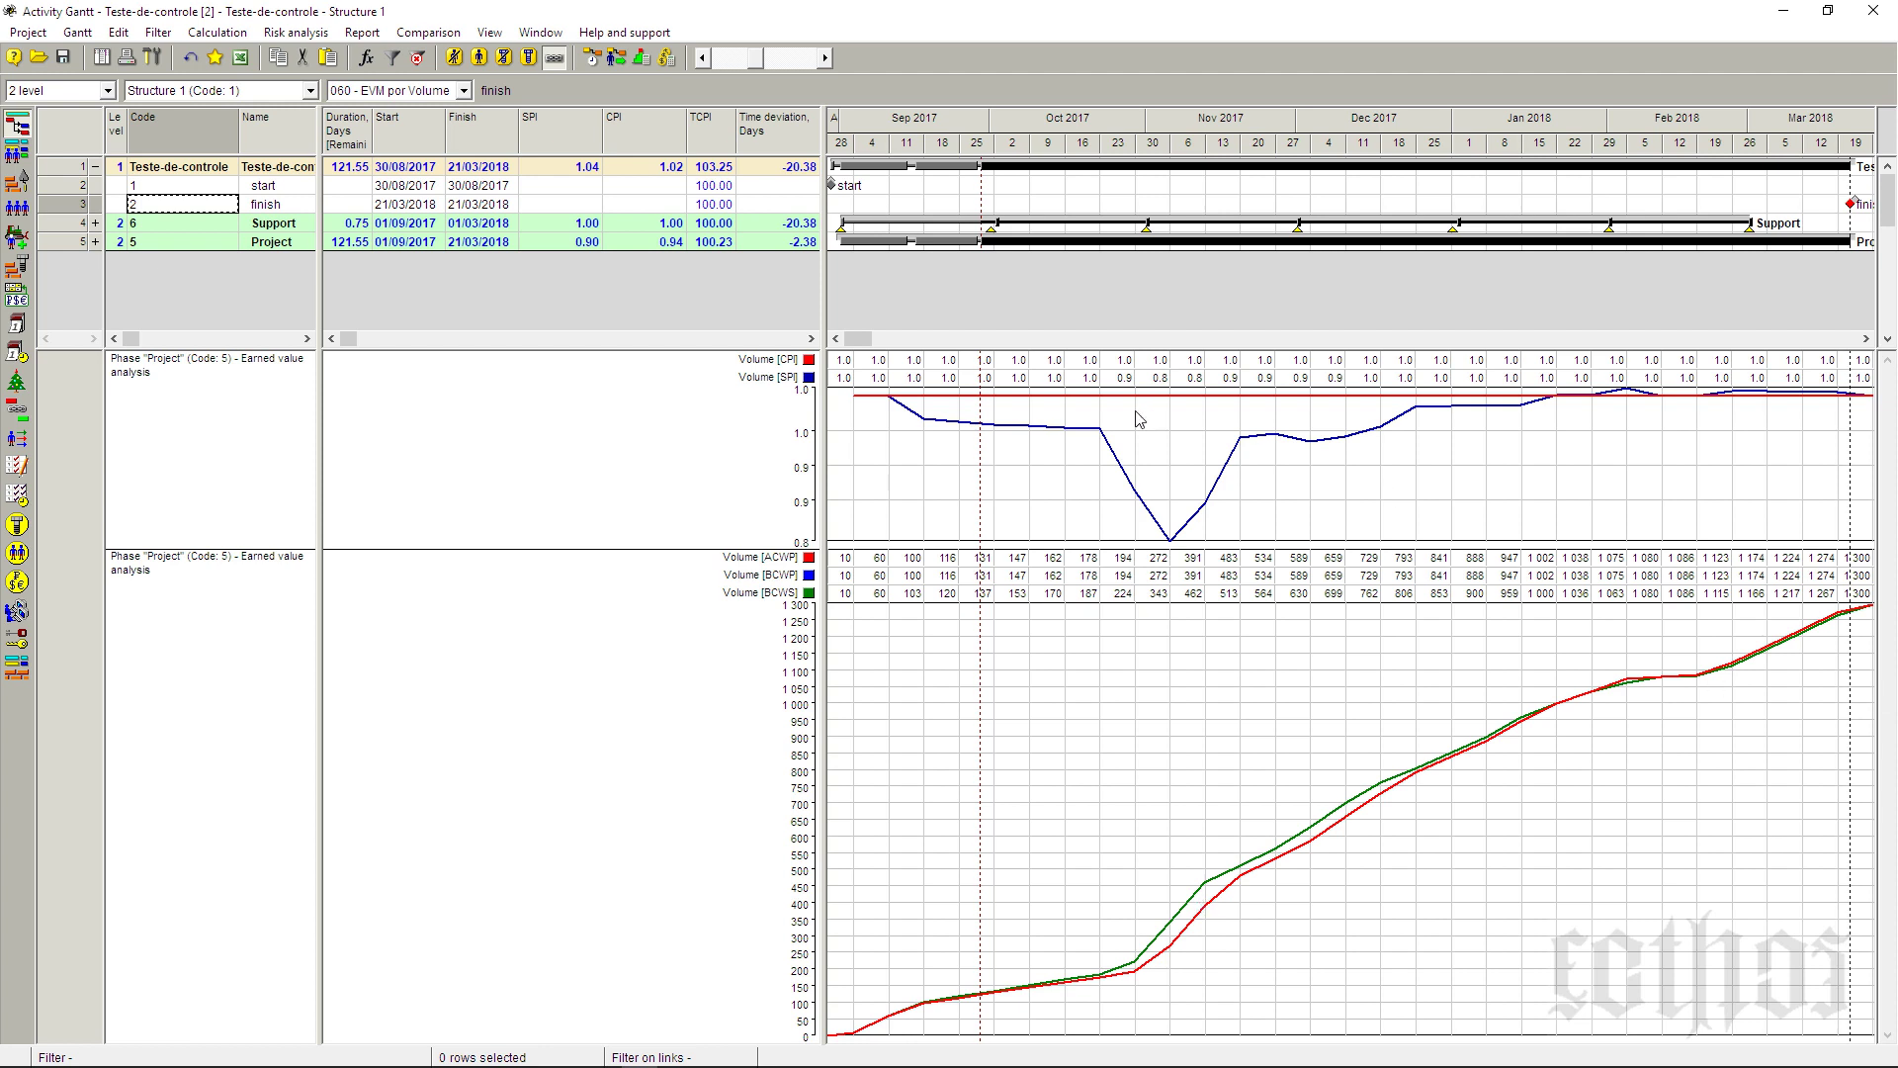
left_click(421, 92)
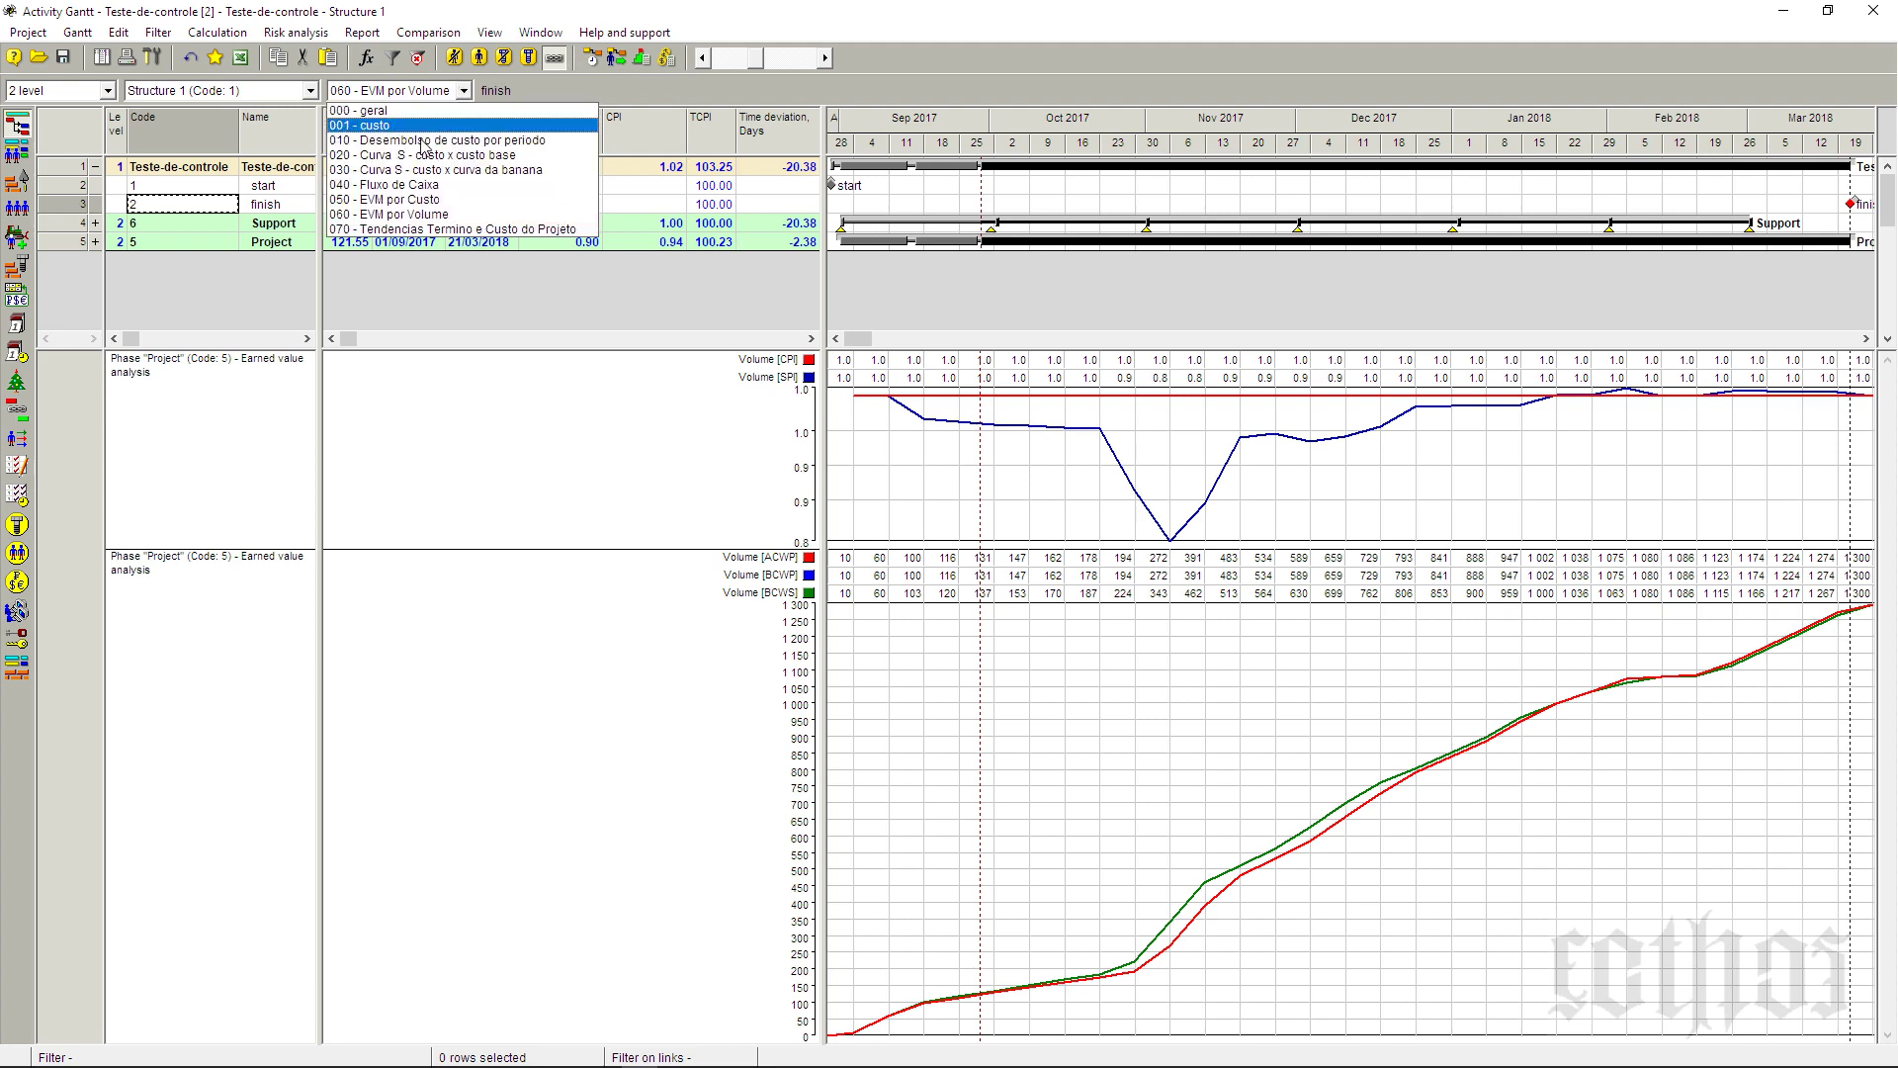
left_click(436, 231)
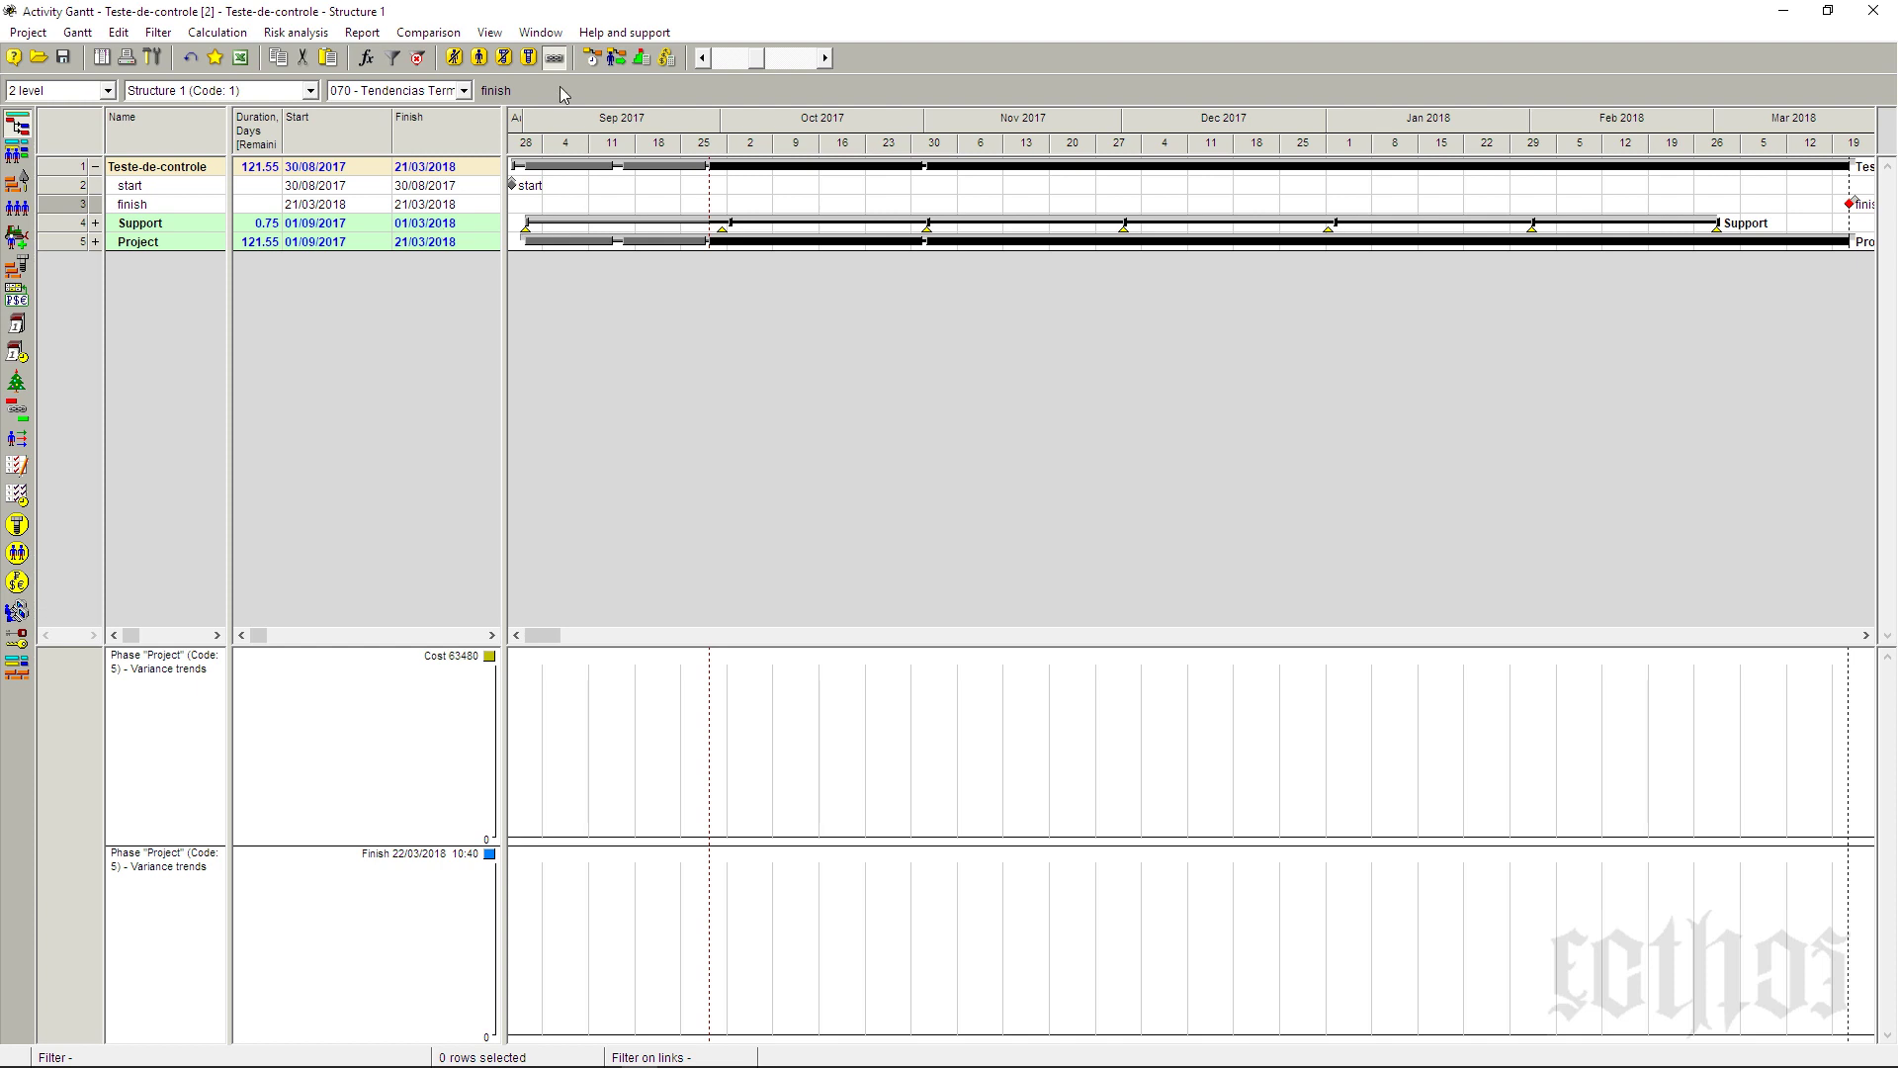
- Re-create the variance trends, adding a version 2 project alongside Teste-de-controle version 1 in the project selection
left_click(447, 33)
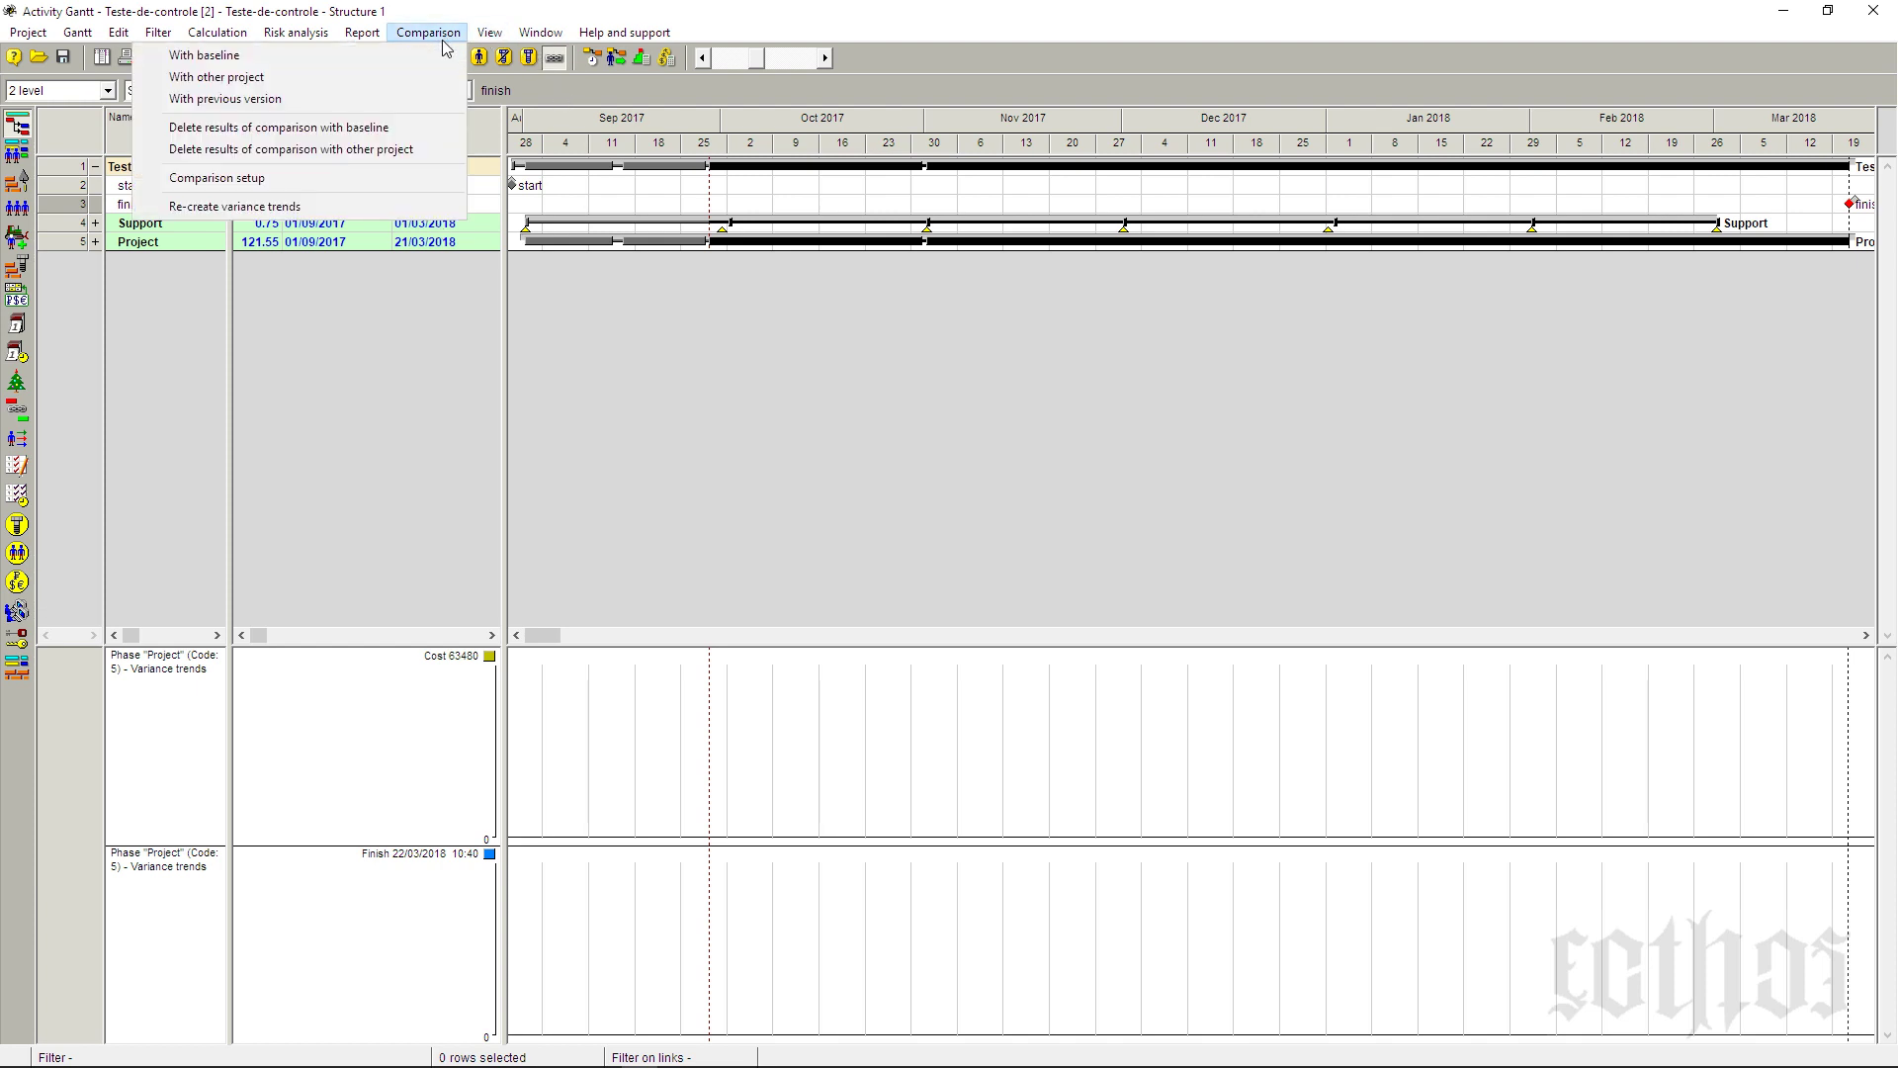
left_click(188, 206)
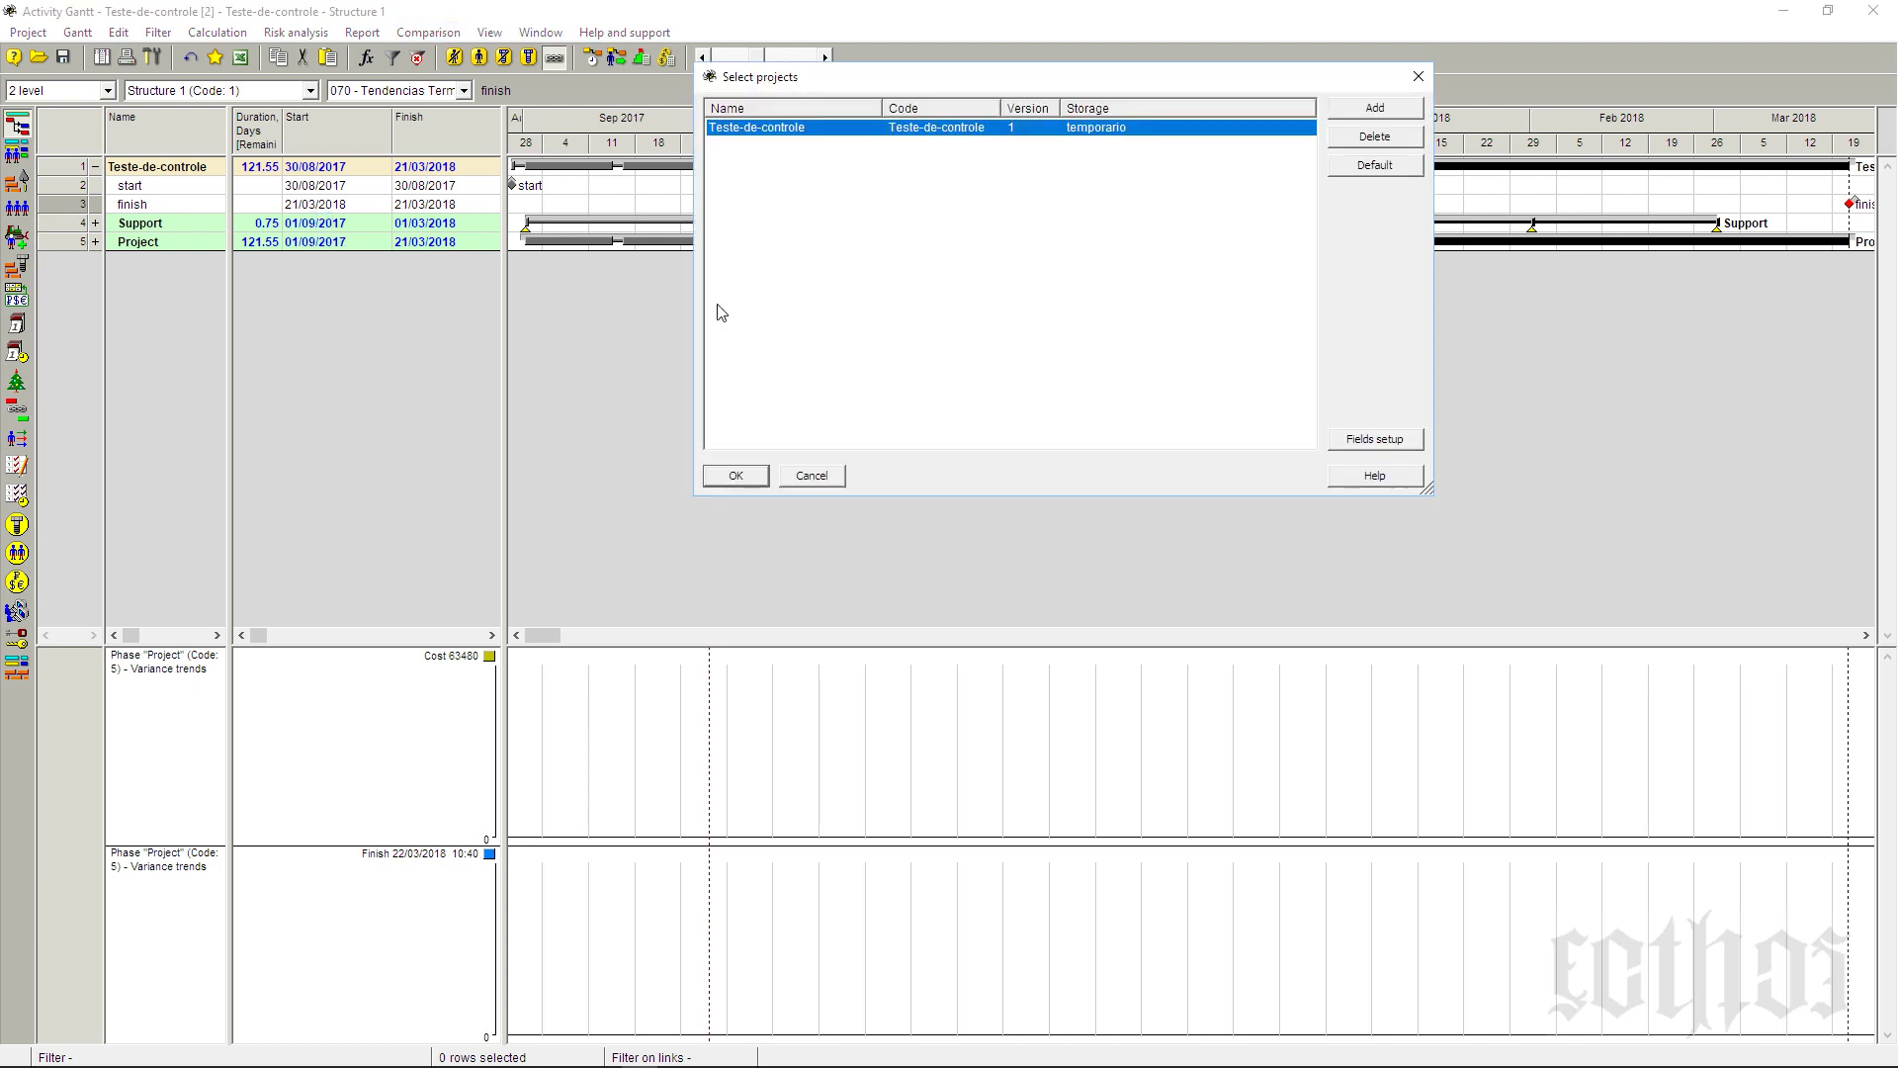
left_click(1372, 114)
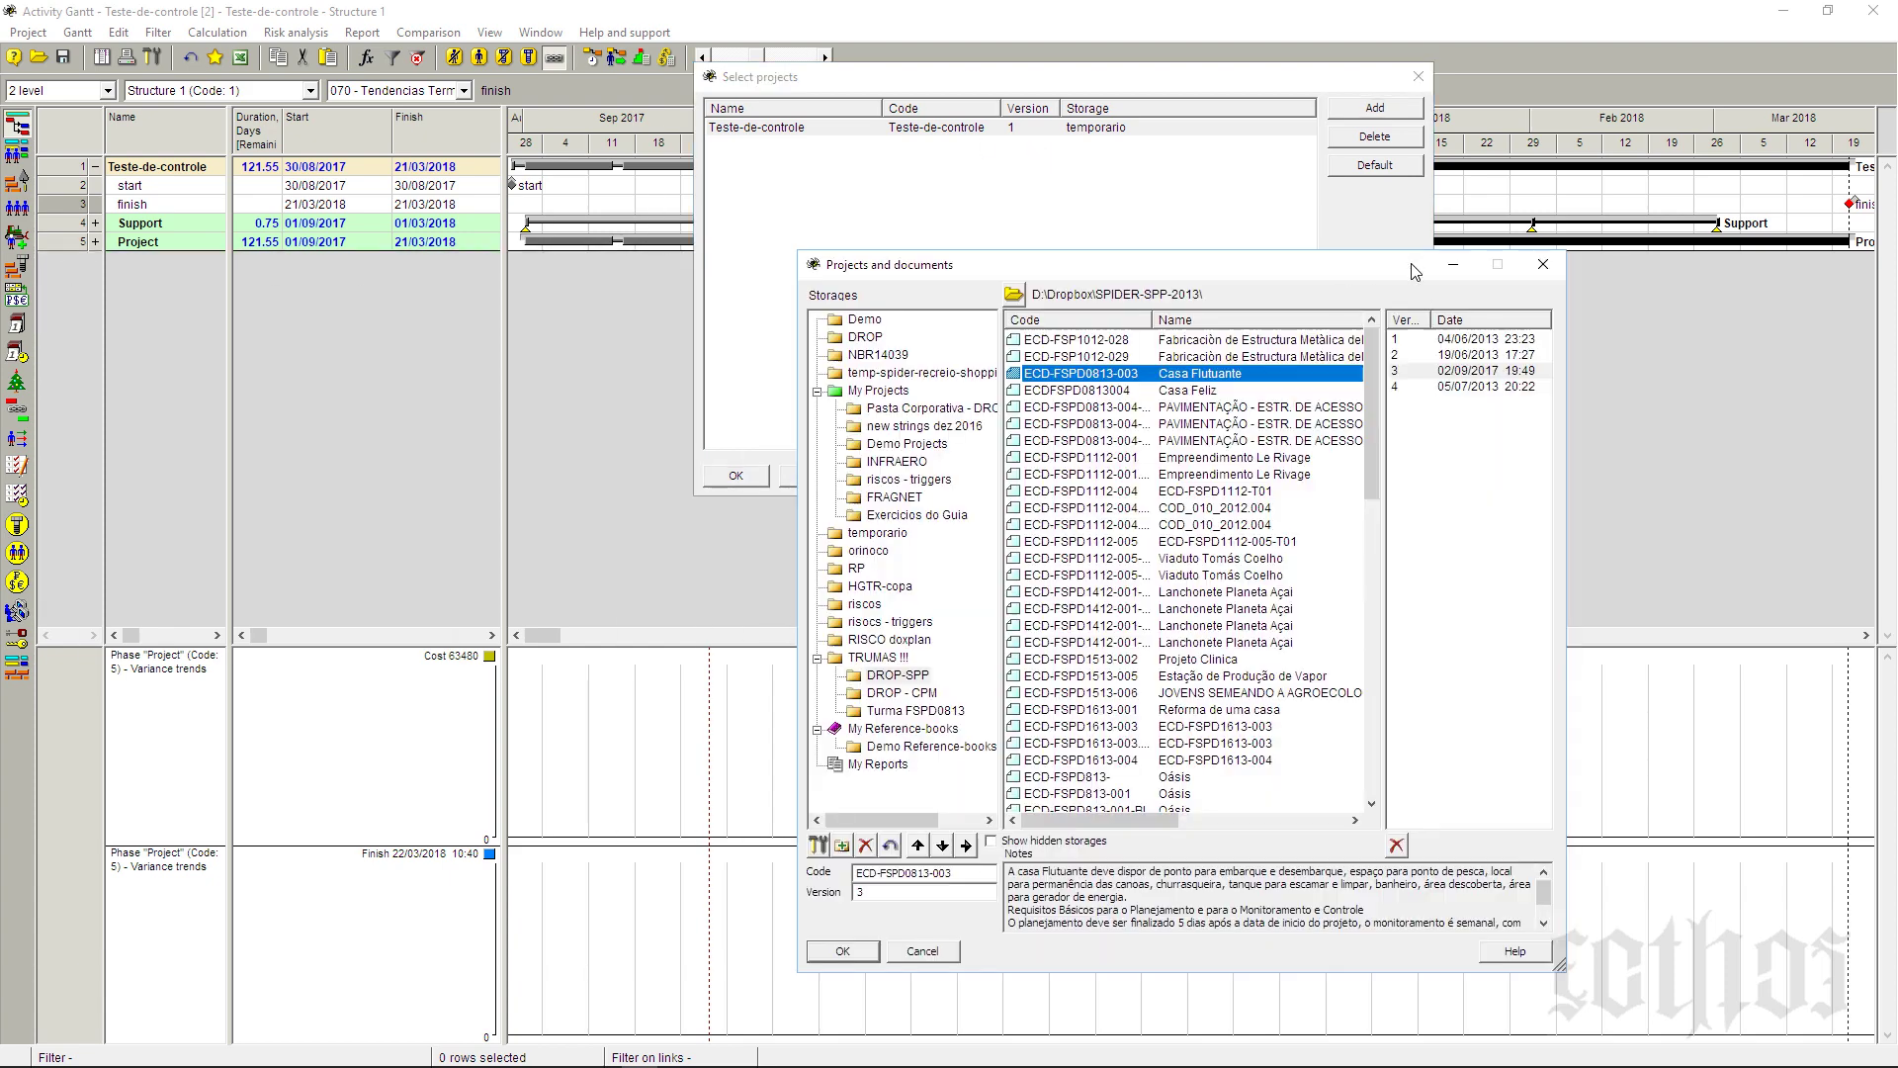
left_click(1414, 369)
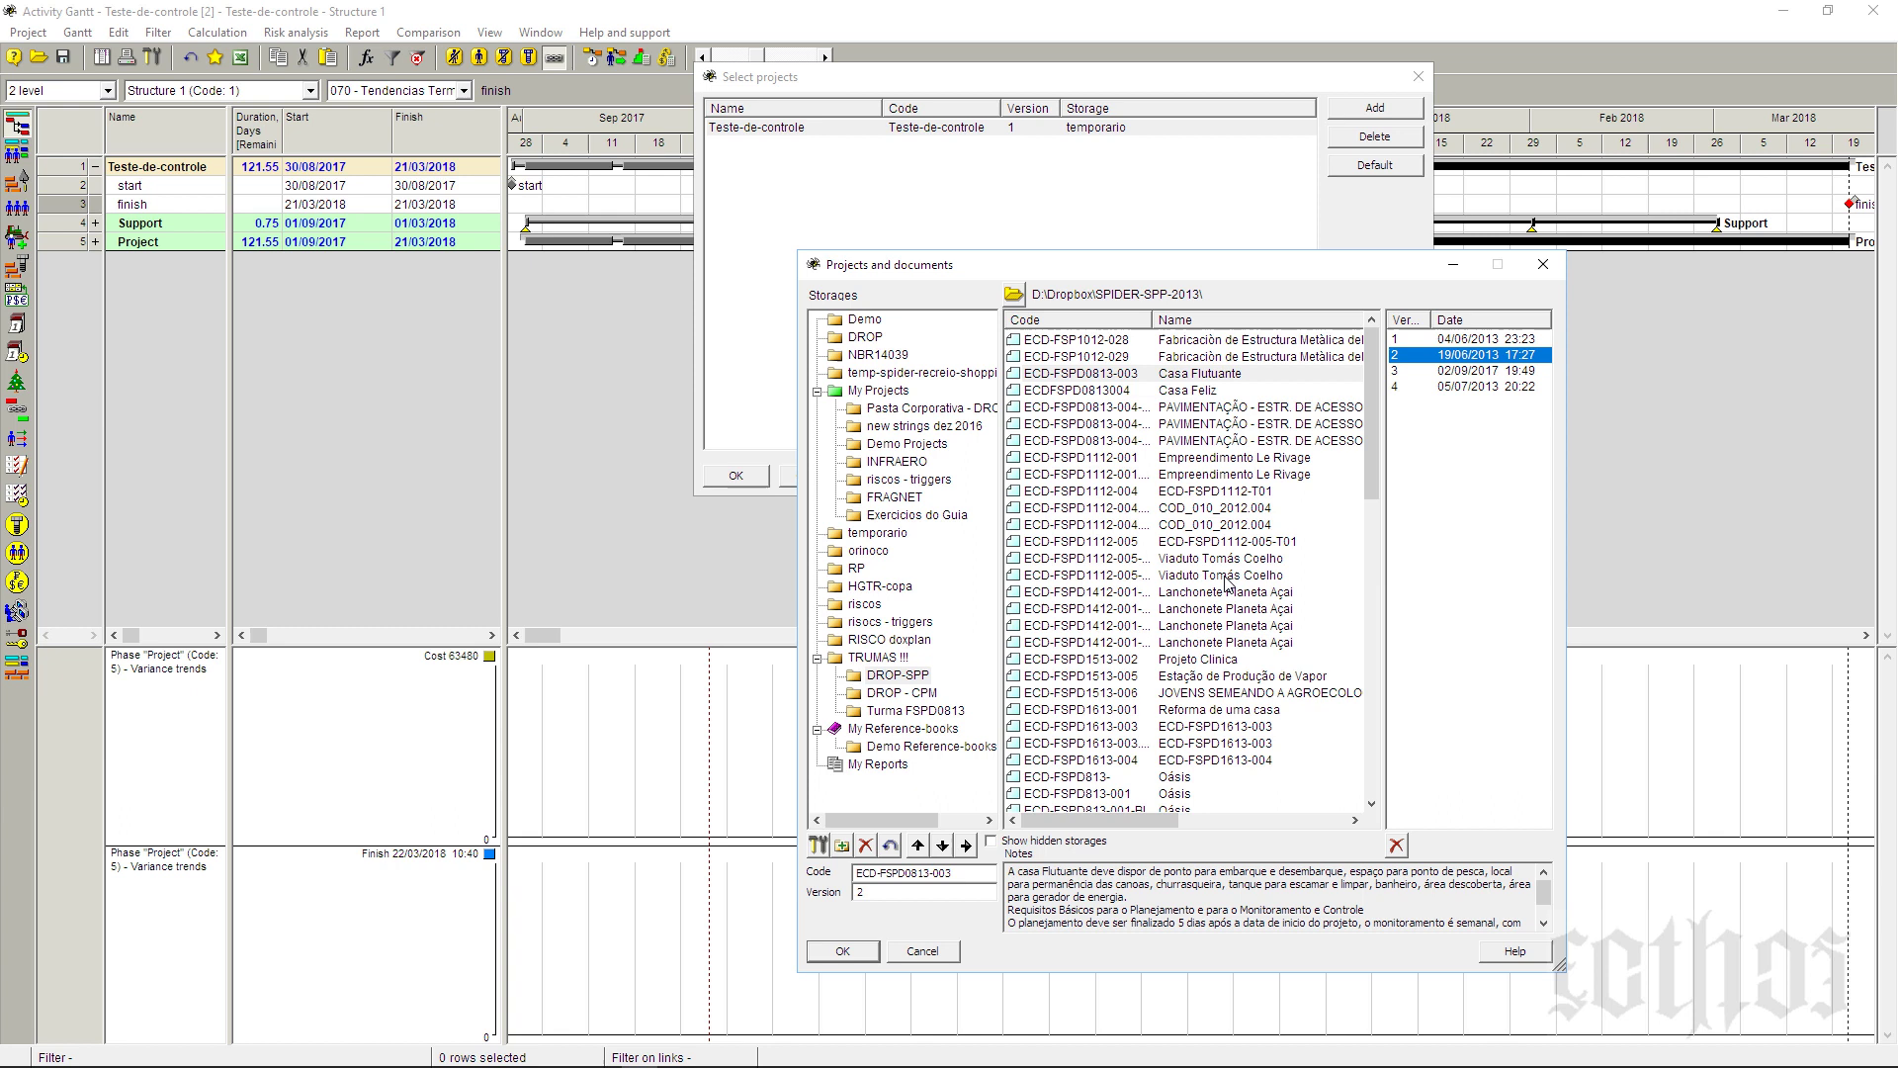
left_click(842, 951)
left_click(736, 476)
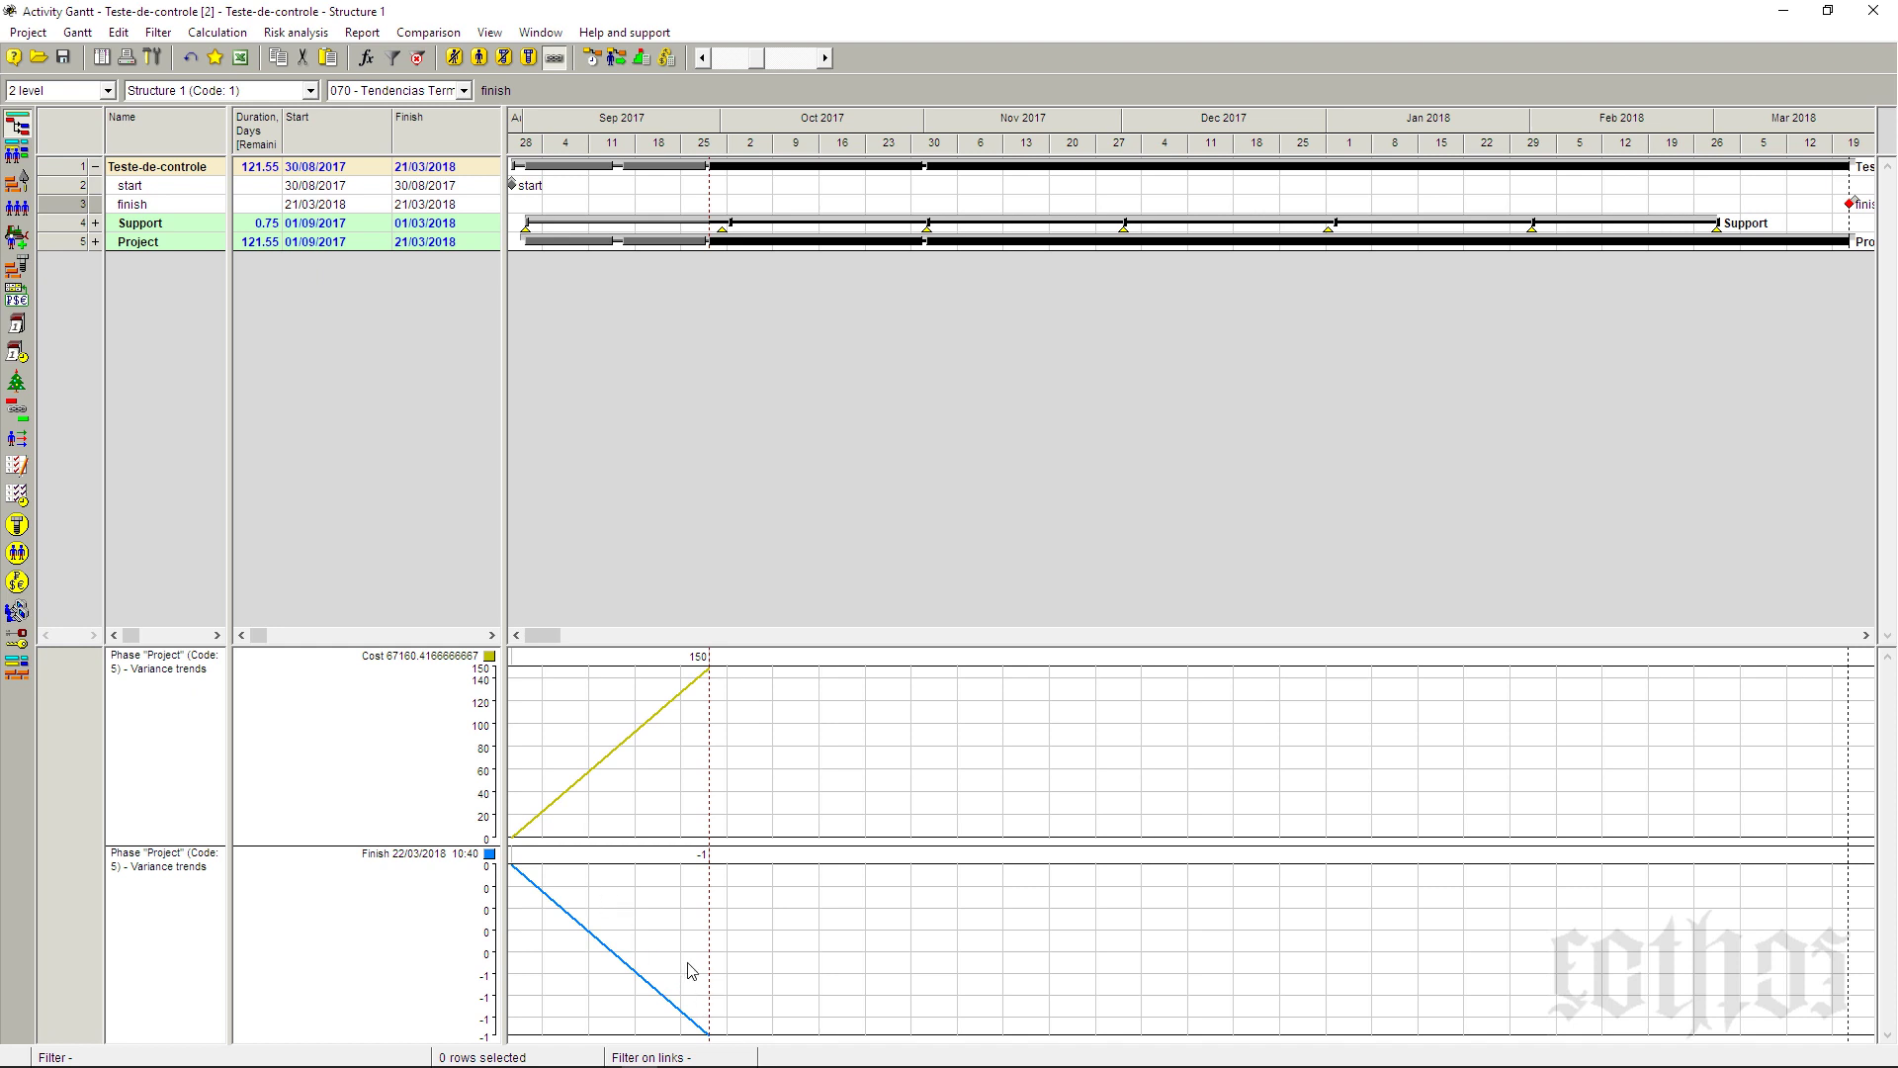
- Display the 000 - geral view of the project schedule
left_click(420, 92)
left_click(420, 111)
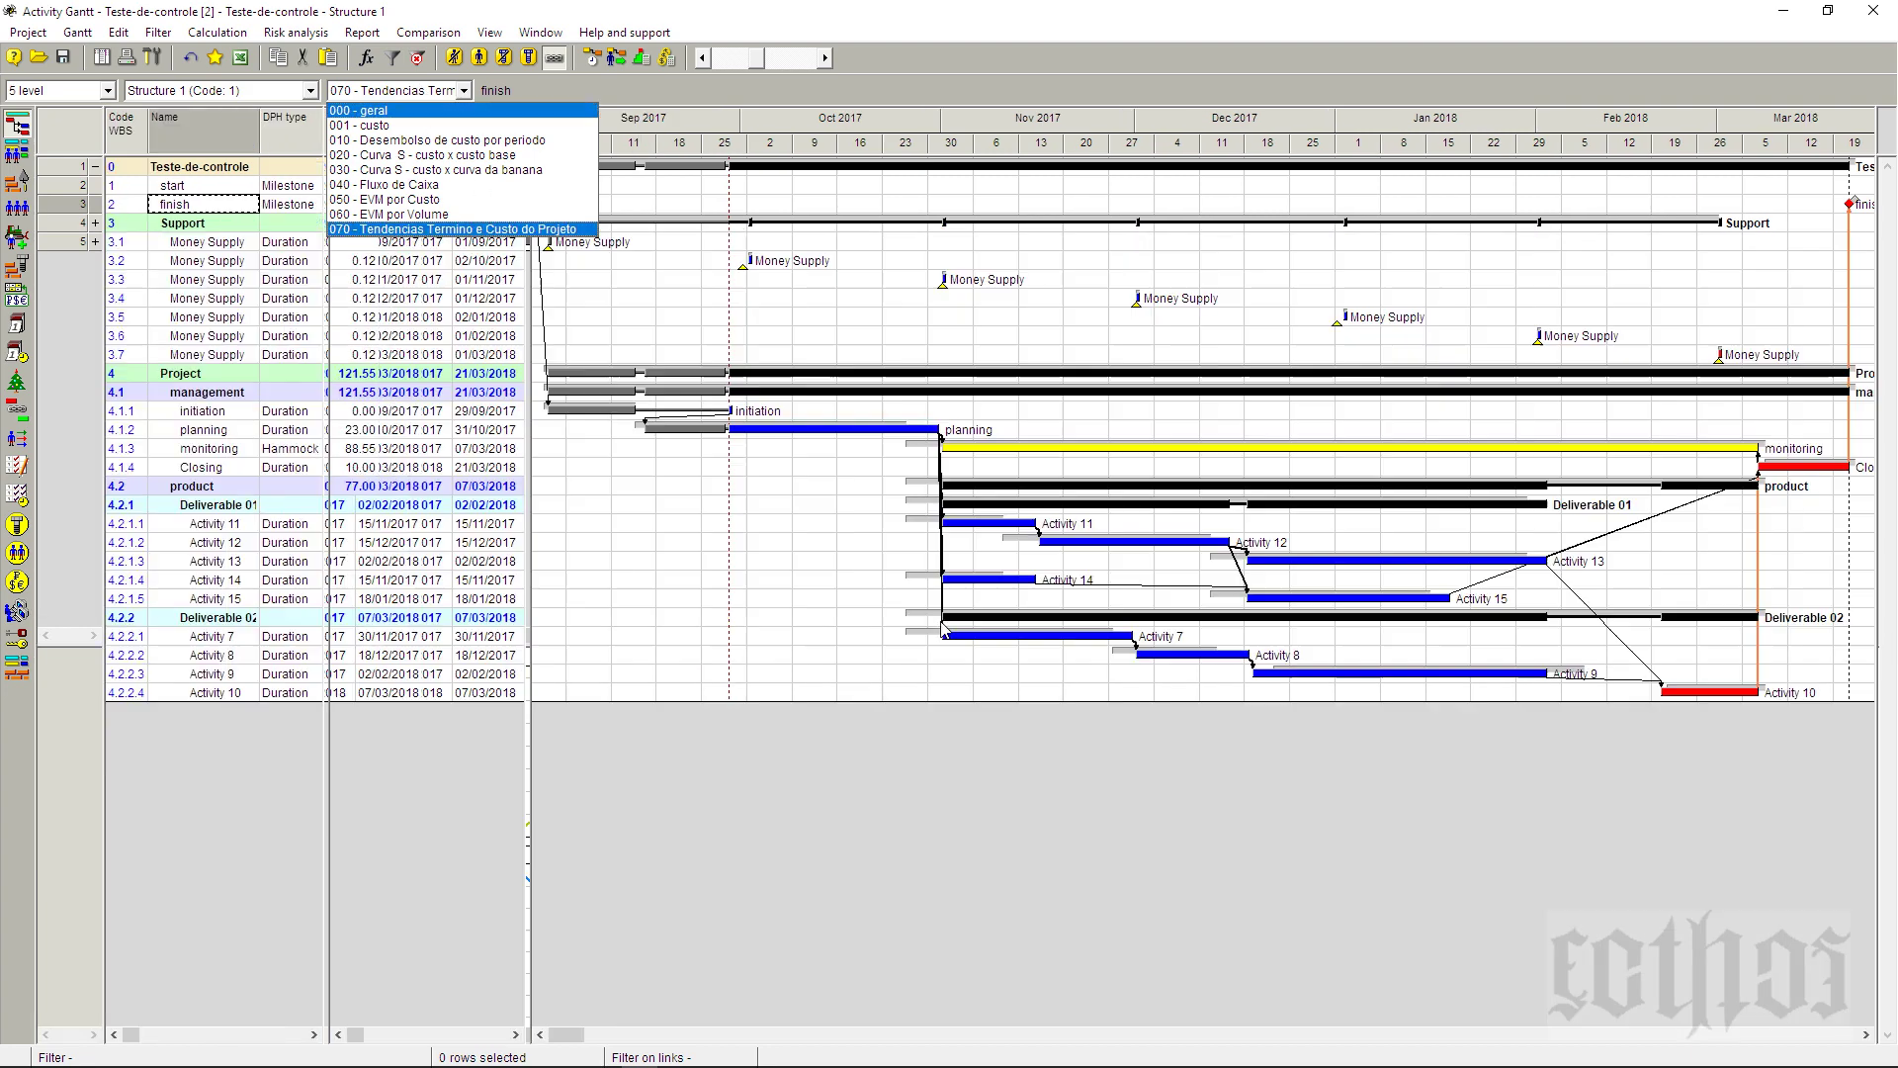